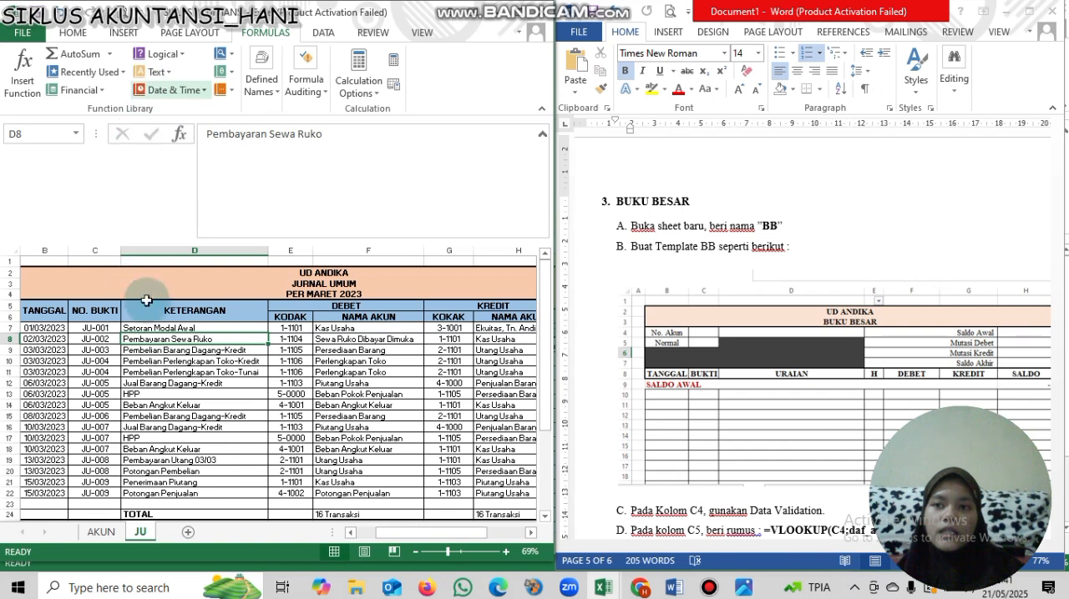
click(155, 329)
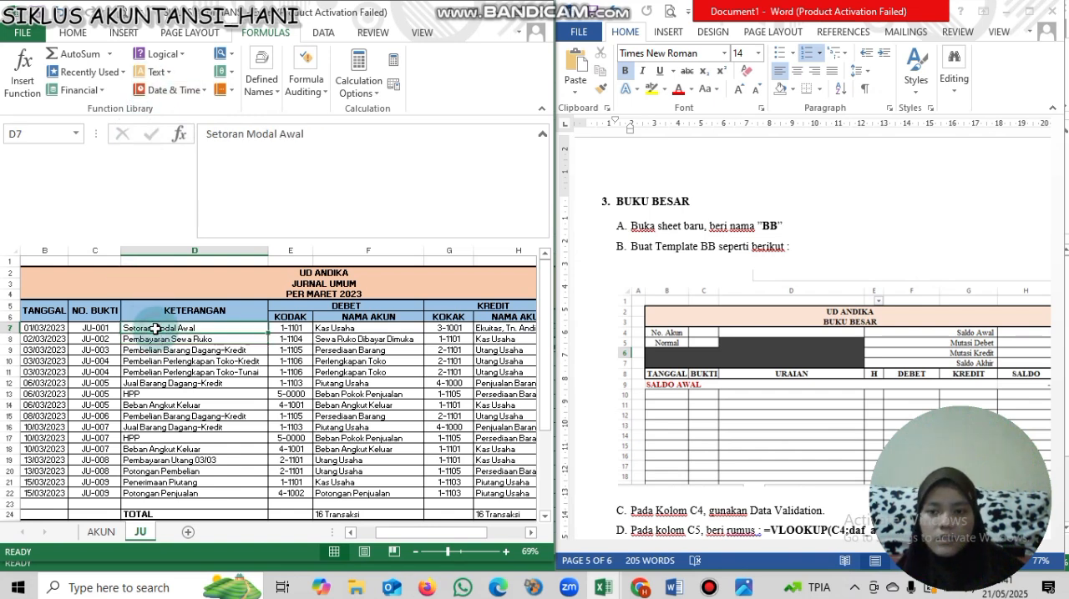
click(158, 362)
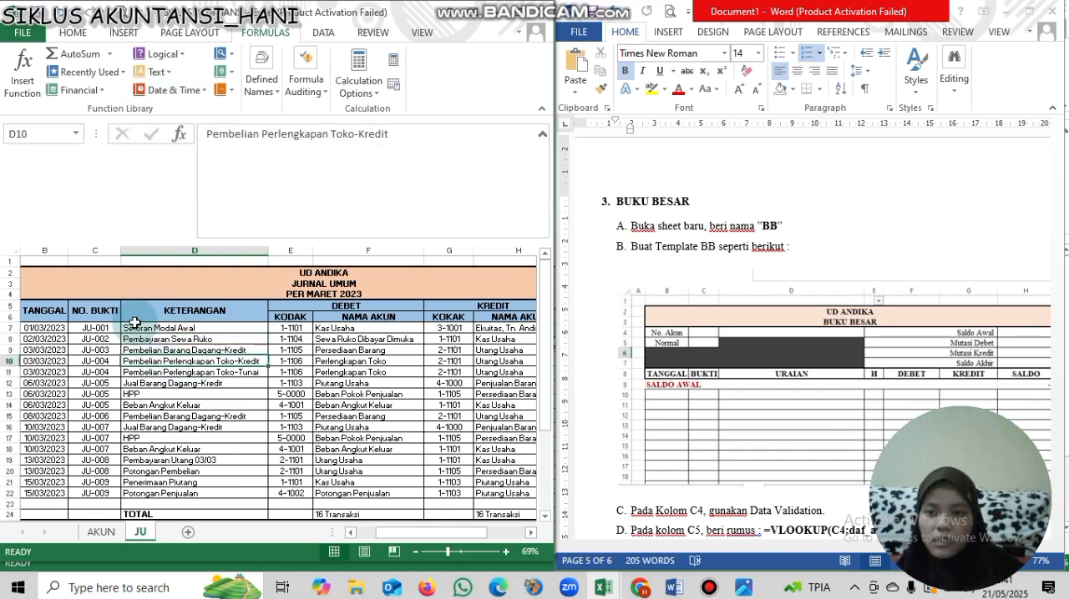
- Define the workbook name KODAK for the debit account codes in JU!$E$7:$E$23 and check it in the list of names
drag(429, 534, 380, 531)
drag(73, 251, 341, 296)
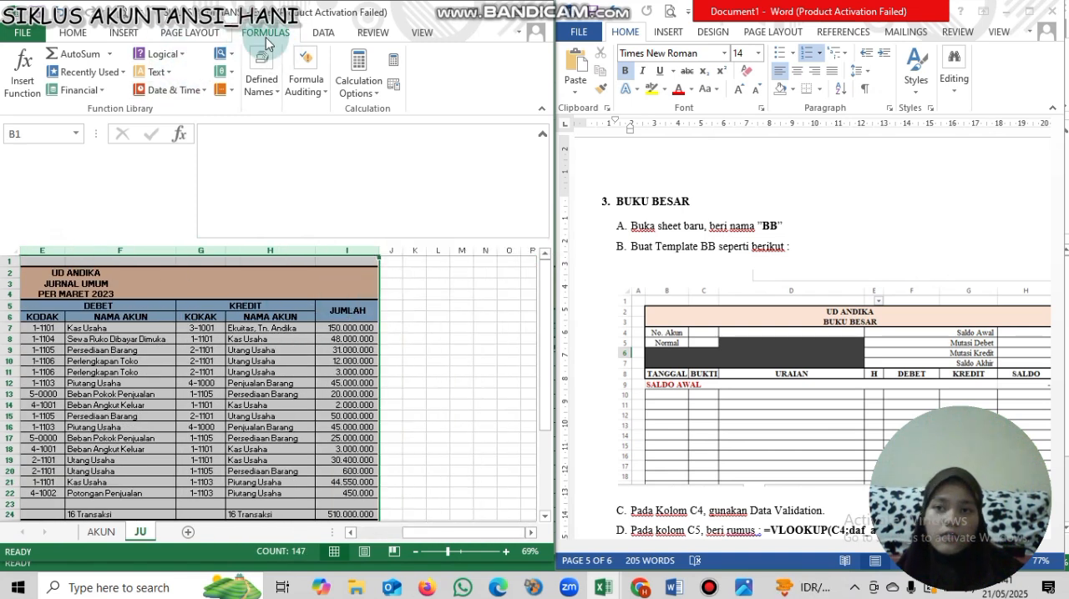
click(256, 98)
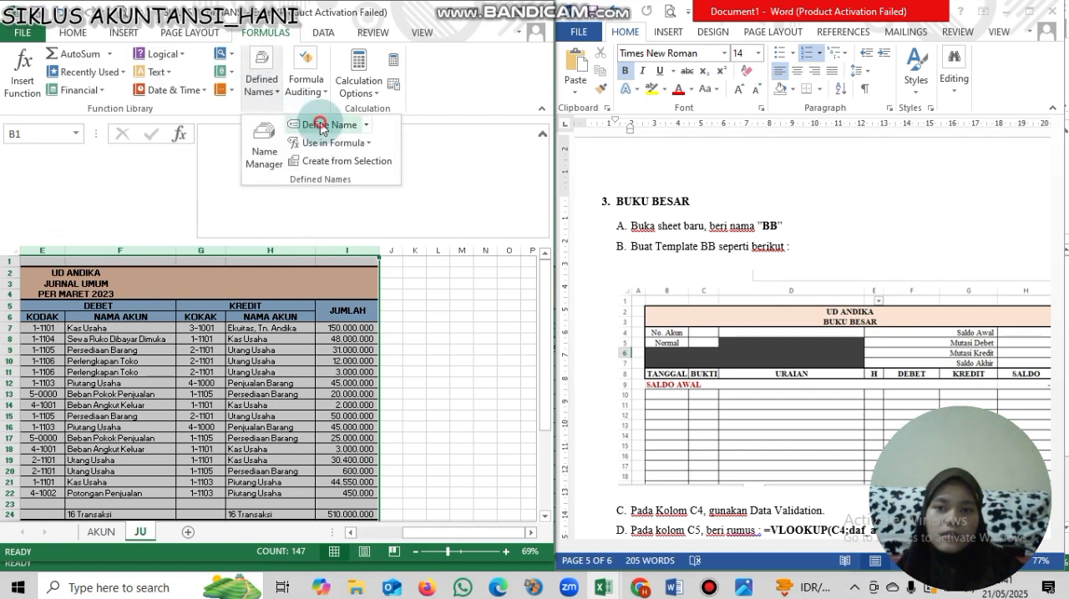
click(321, 125)
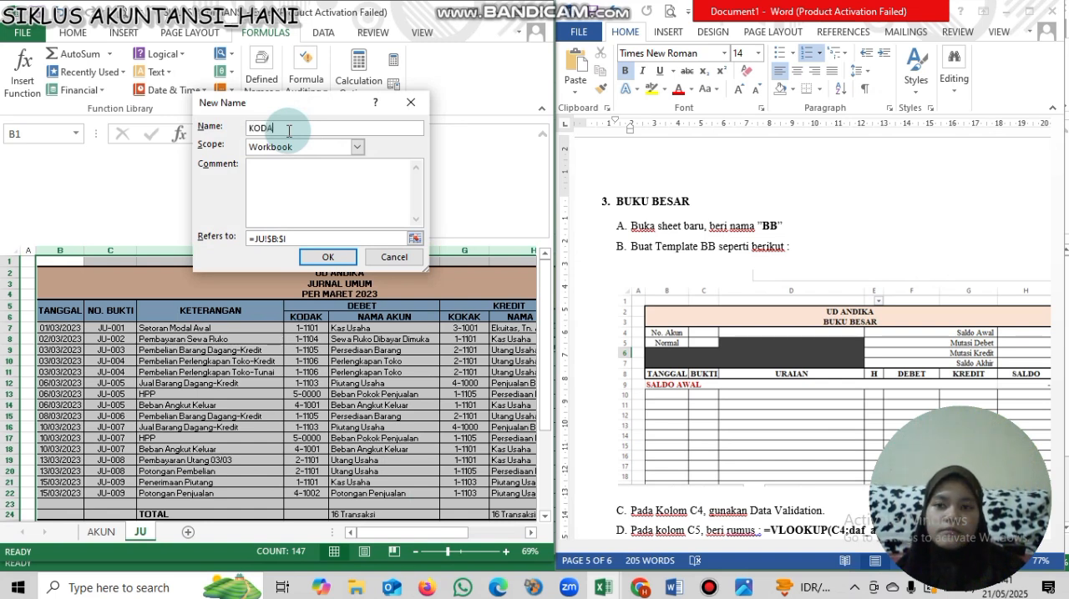
double_click(270, 239)
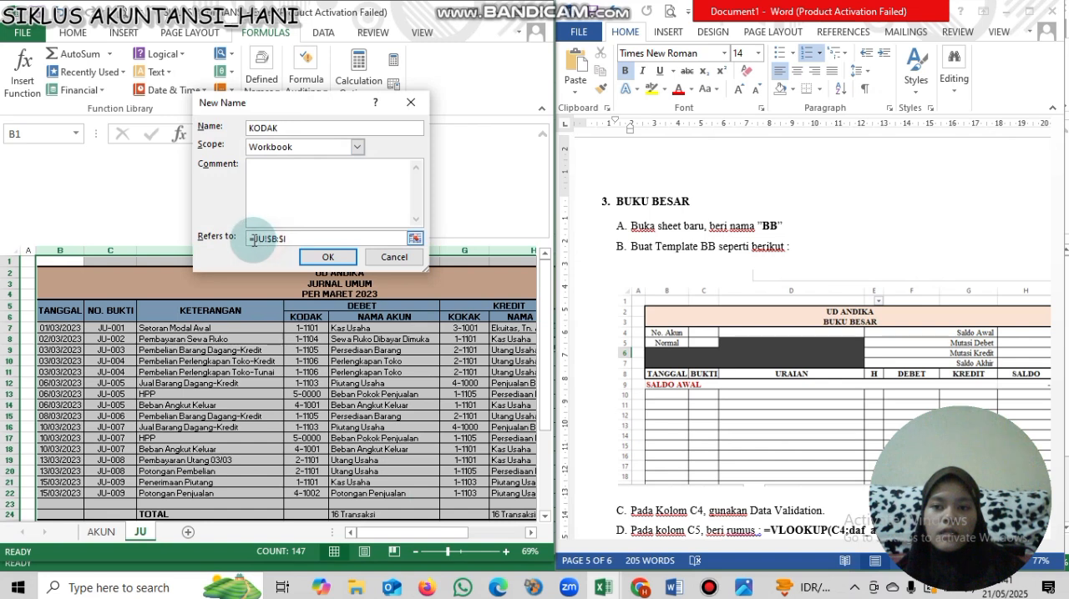
click(288, 241)
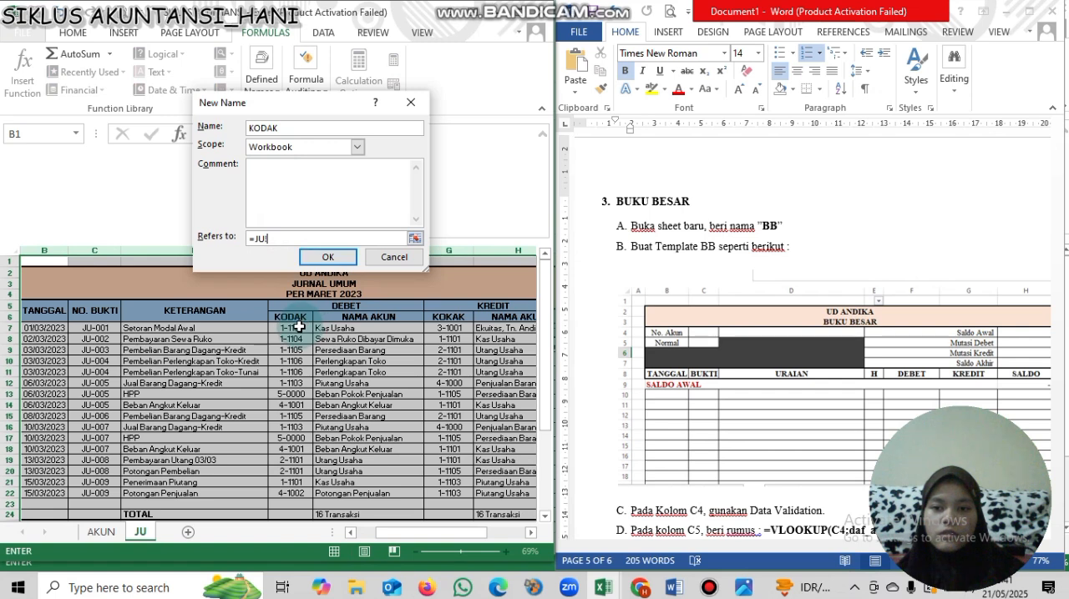
drag(299, 327, 303, 504)
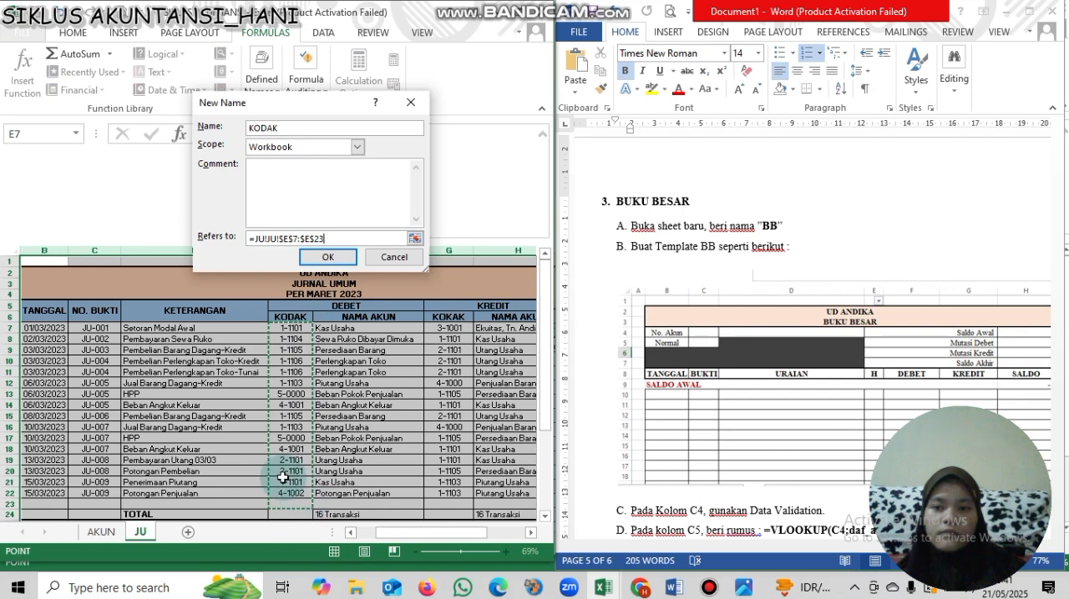
click(271, 242)
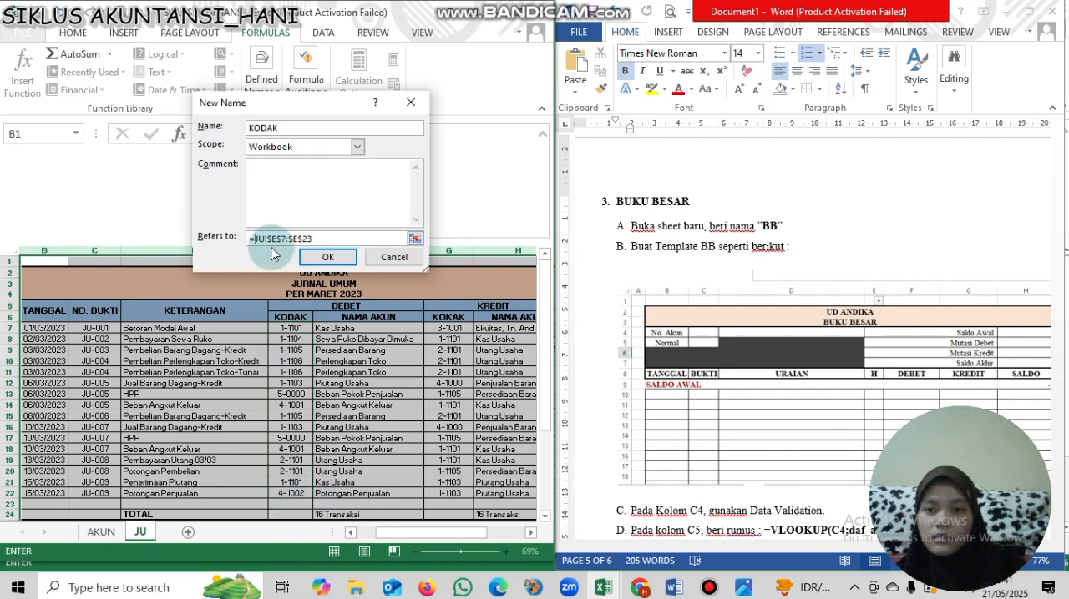
key(Return)
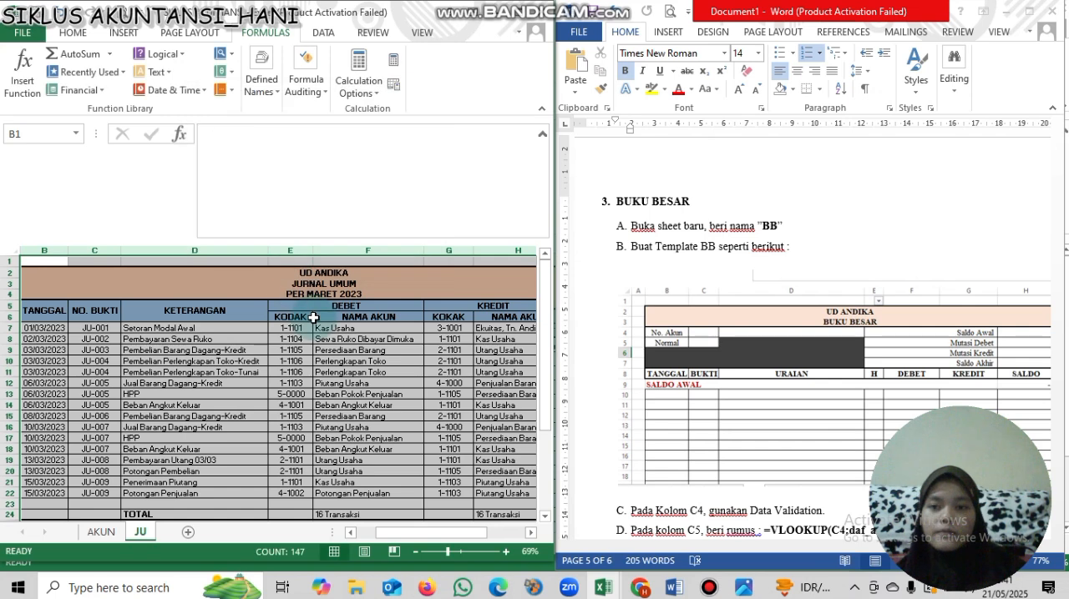
click(80, 136)
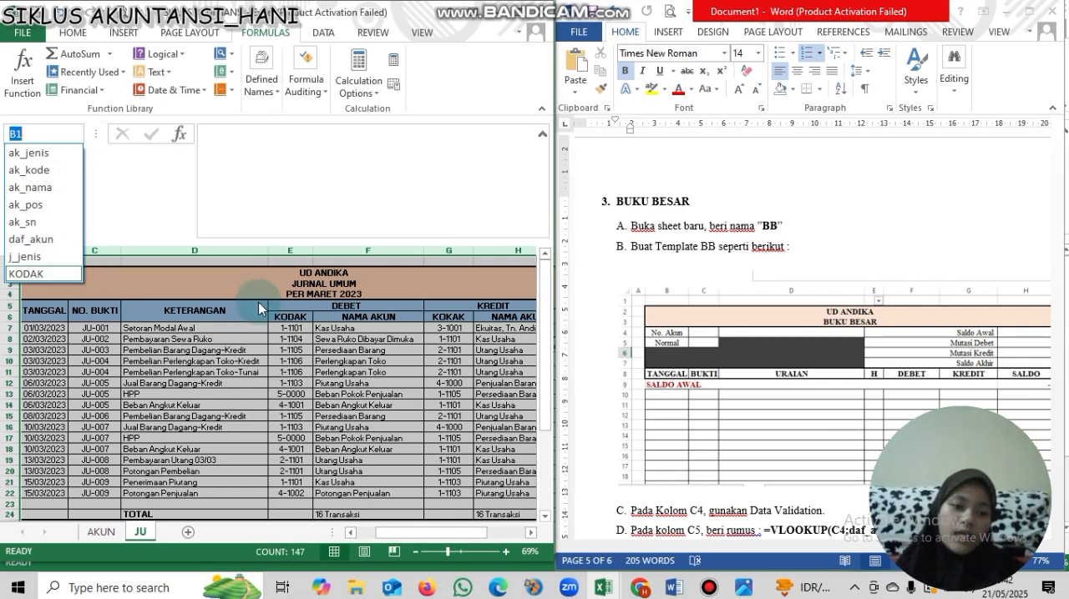
click(363, 405)
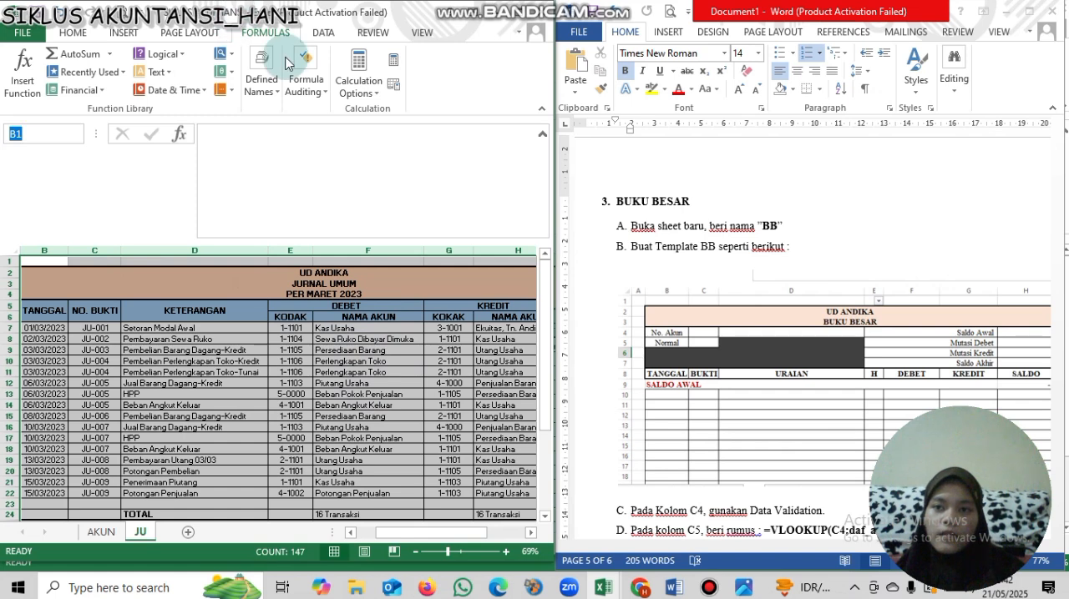
- Define the workbook name KOKAK for the credit account codes in JU!$G$7:$G$23
click(264, 83)
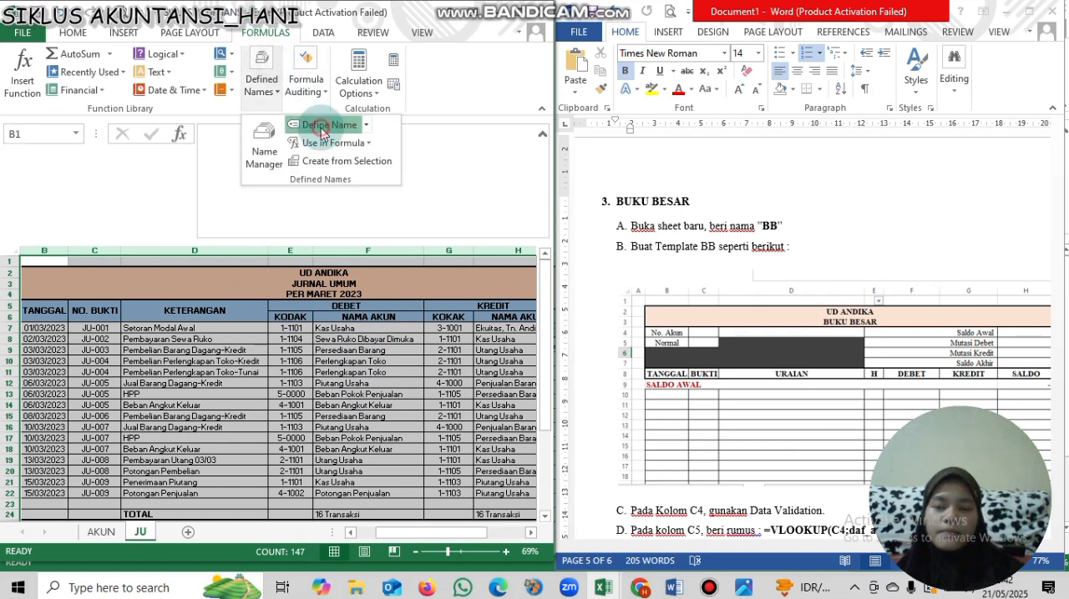
click(321, 127)
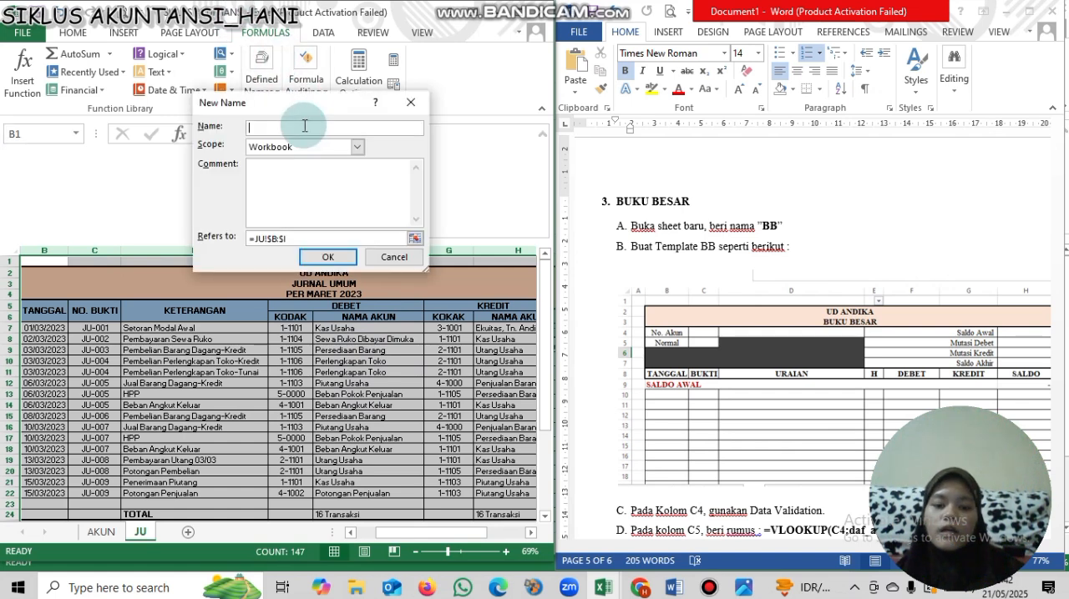
click(313, 240)
key(BackSpace)
key(BackSpace)
key(BackSpace)
key(BackSpace)
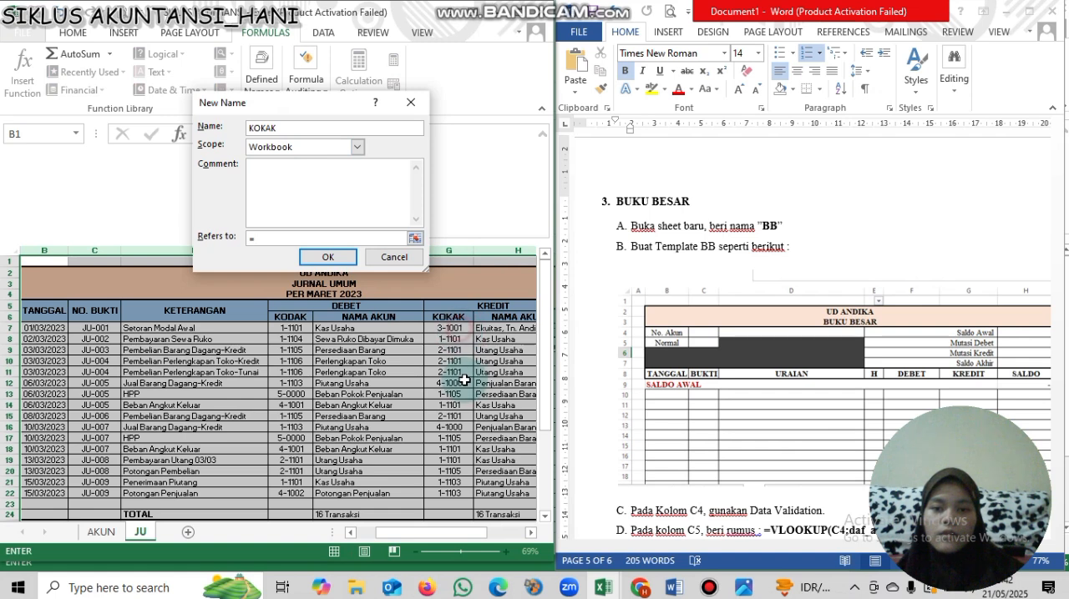
drag(449, 328, 454, 498)
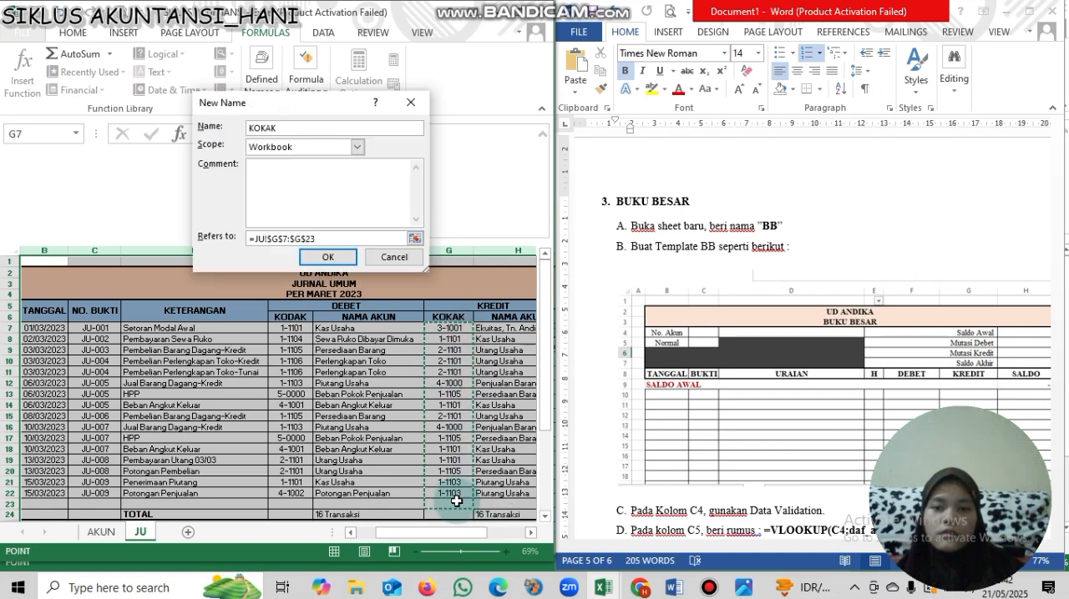
click(328, 257)
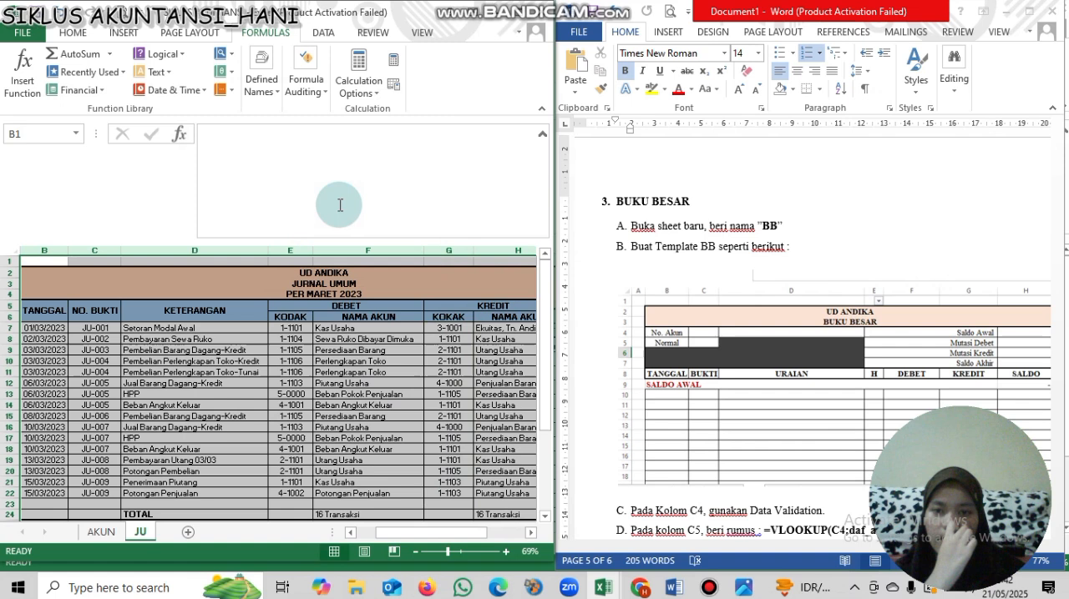
- Define the workbook name NILJLH for the JUMLAH amounts in JU!$I$7:$I$23 and check the list of names
click(261, 79)
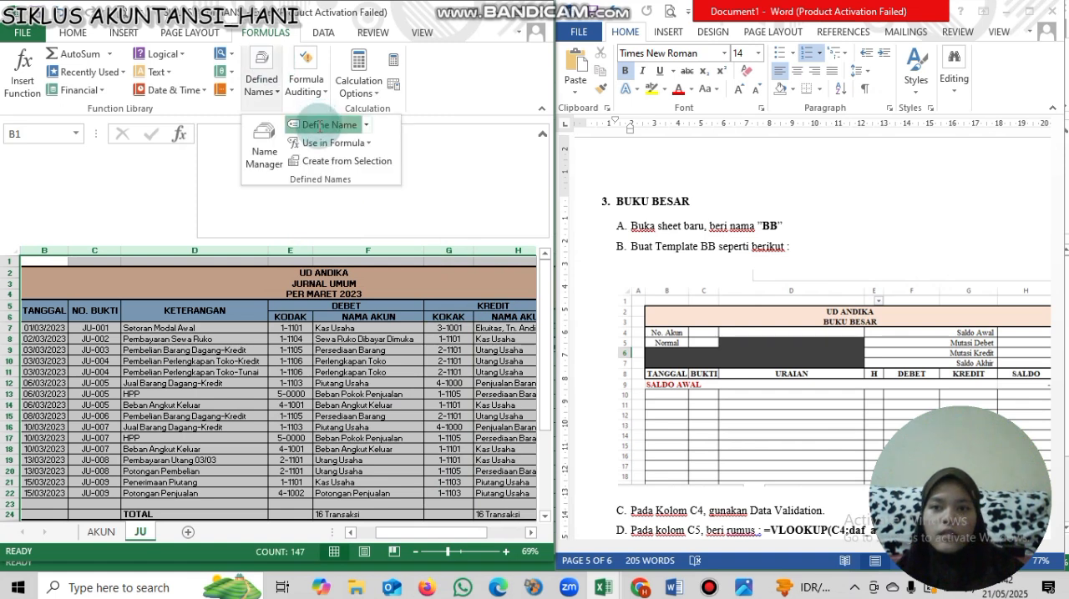
click(319, 121)
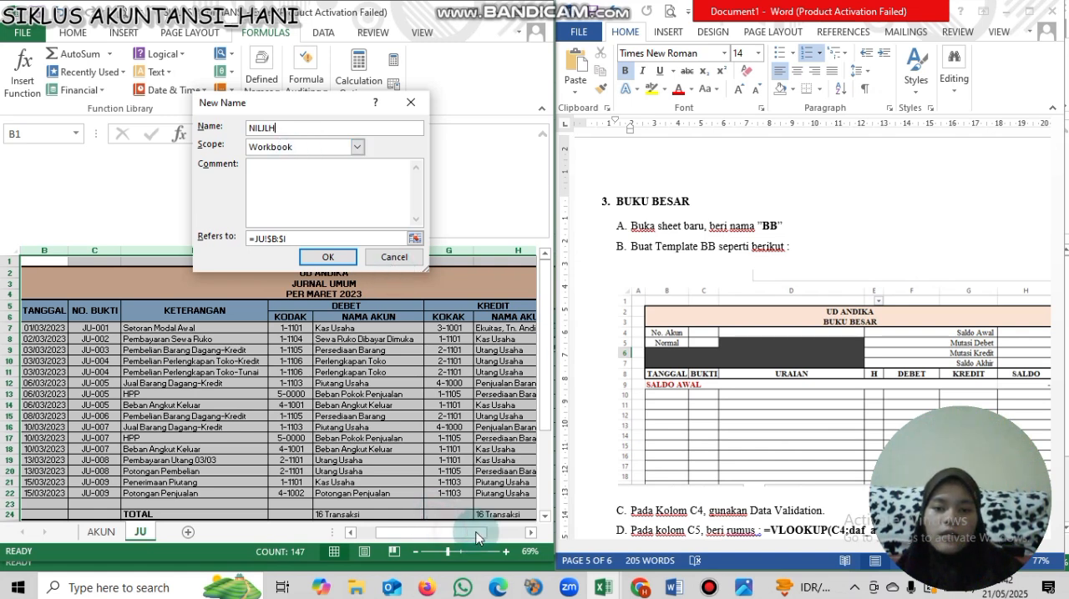
click(290, 240)
key(BackSpace)
key(BackSpace)
key(BackSpace)
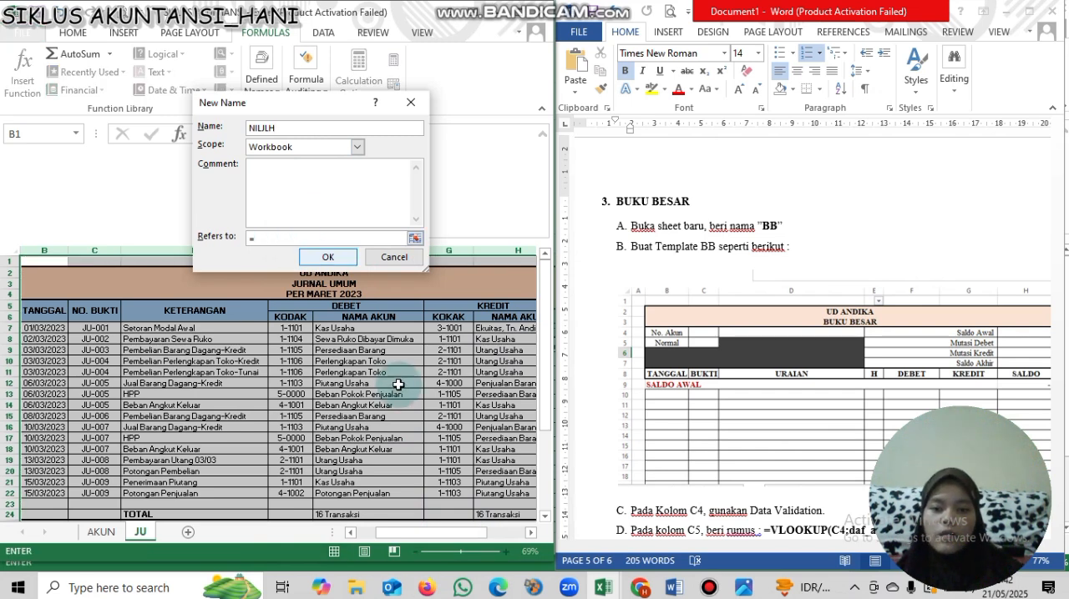
click(529, 538)
click(501, 328)
drag(504, 392, 504, 503)
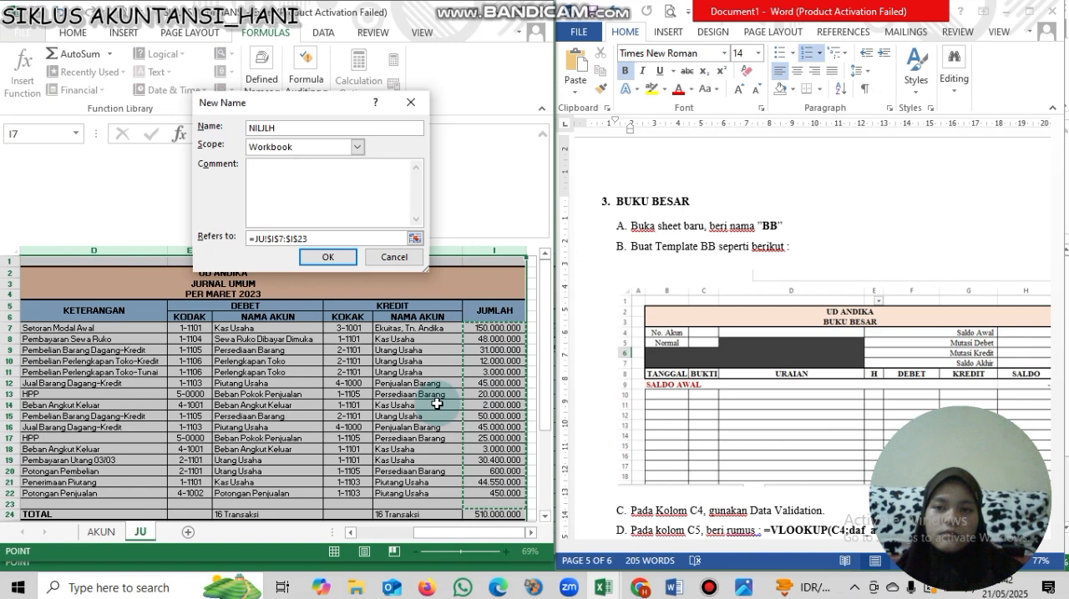
key(Return)
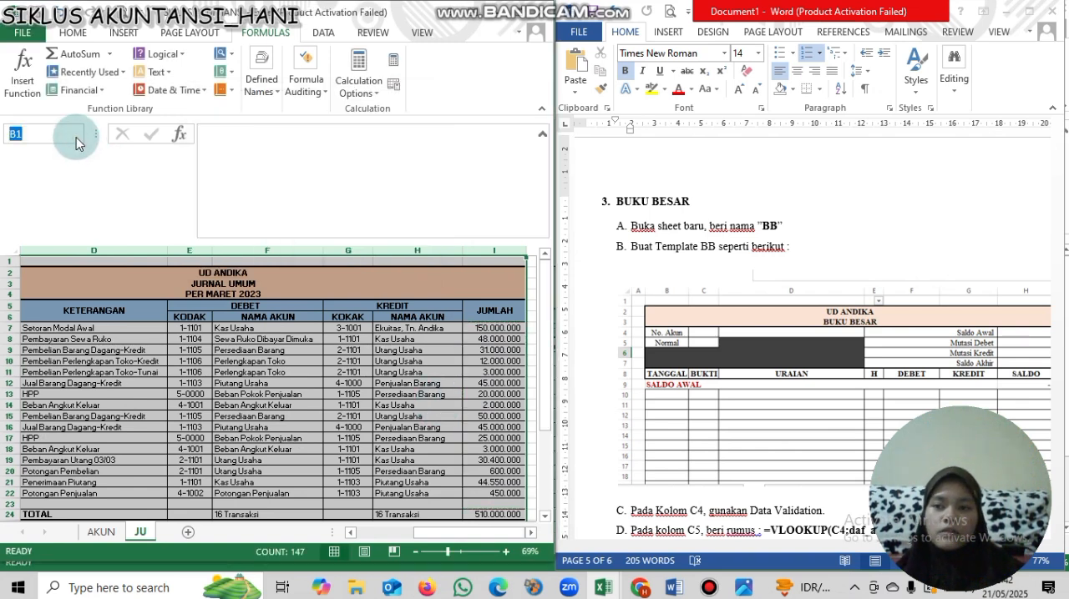
click(78, 135)
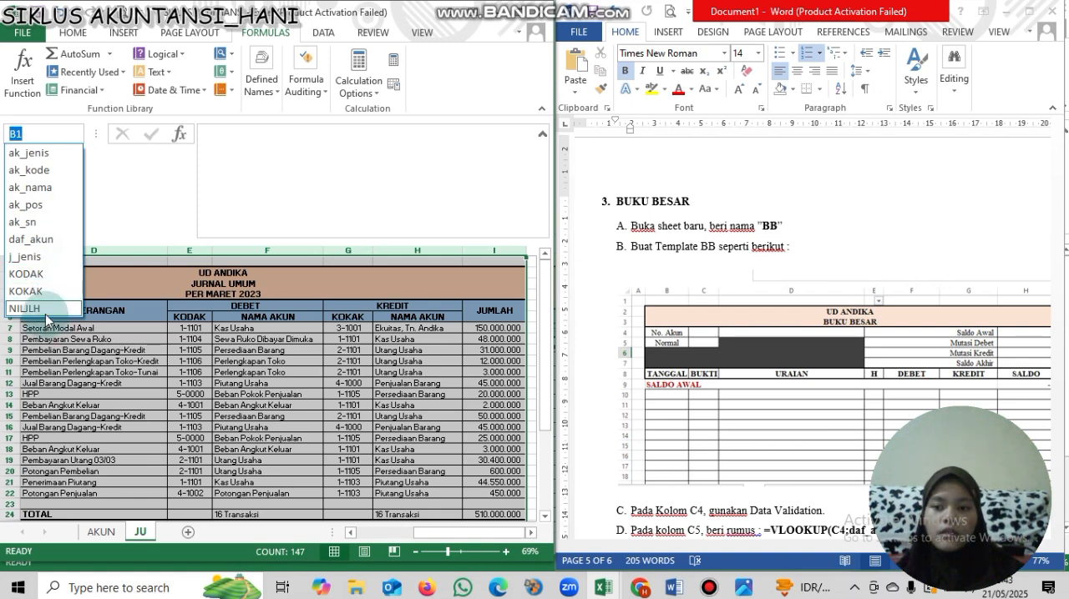
click(190, 302)
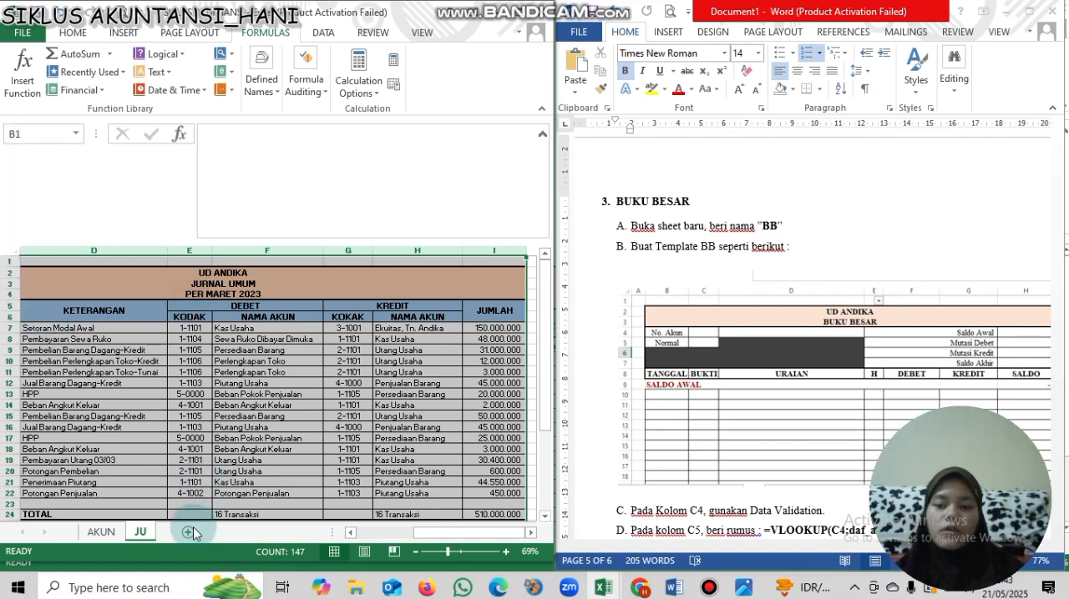
- Add a new worksheet after JU and name it BB
click(189, 532)
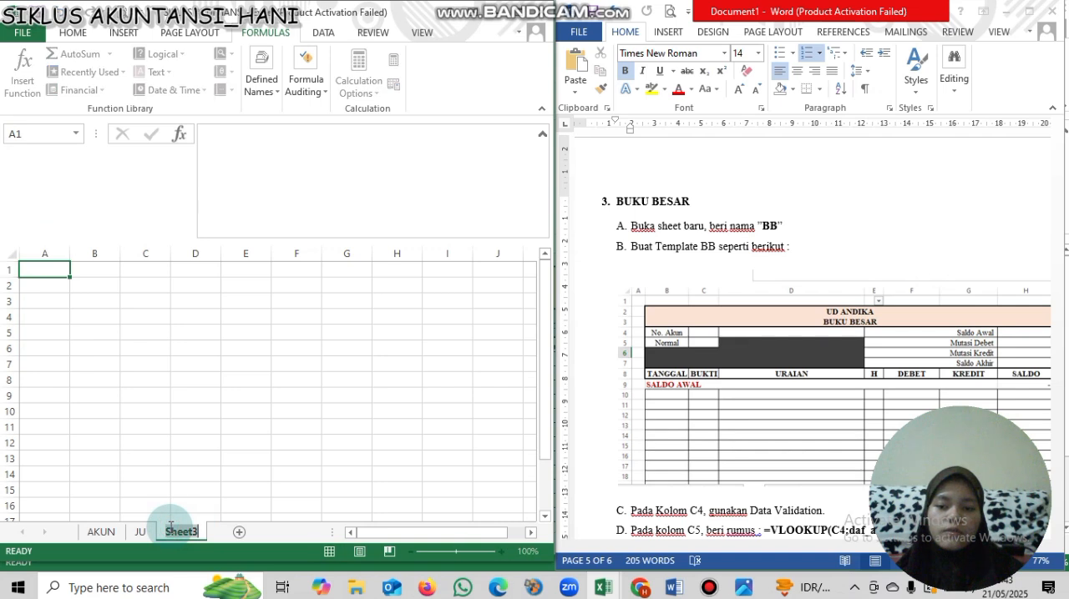
double_click(199, 531)
text(BB)
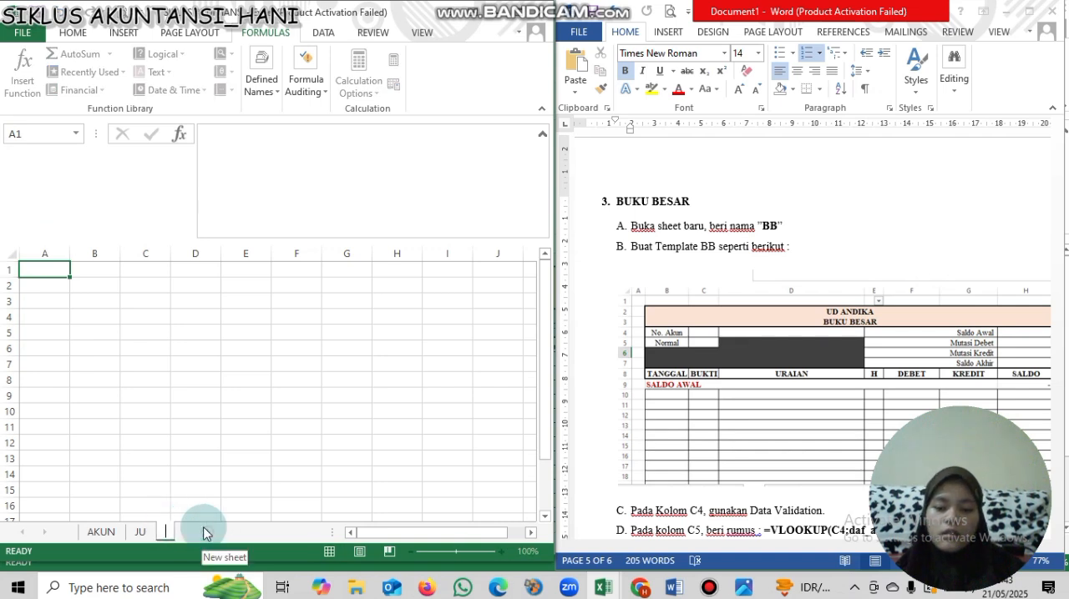
key(Return)
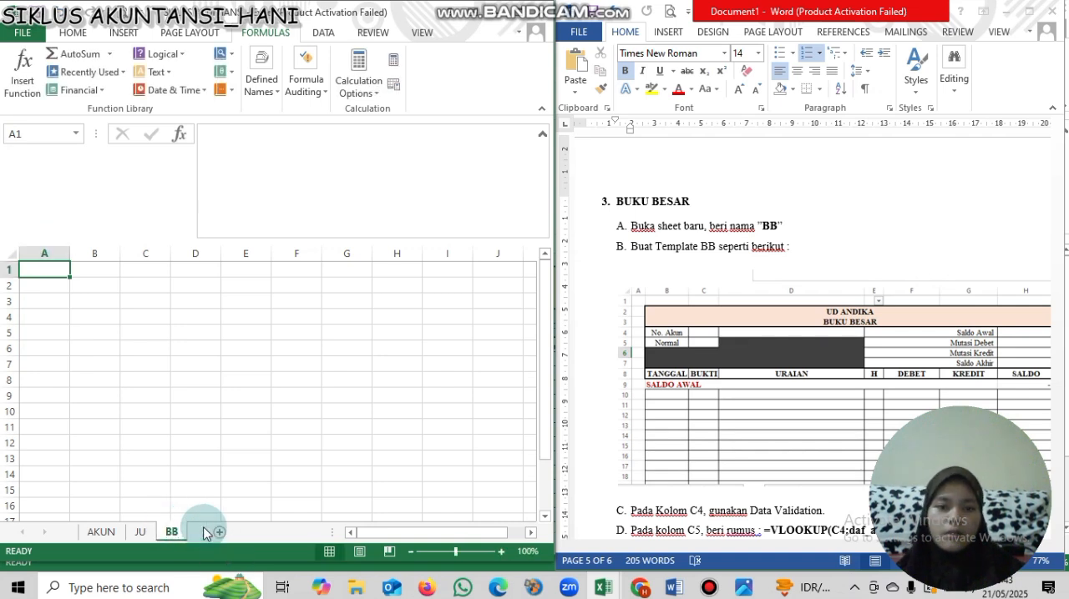
- Hide the gridlines on the BB sheet
click(17, 252)
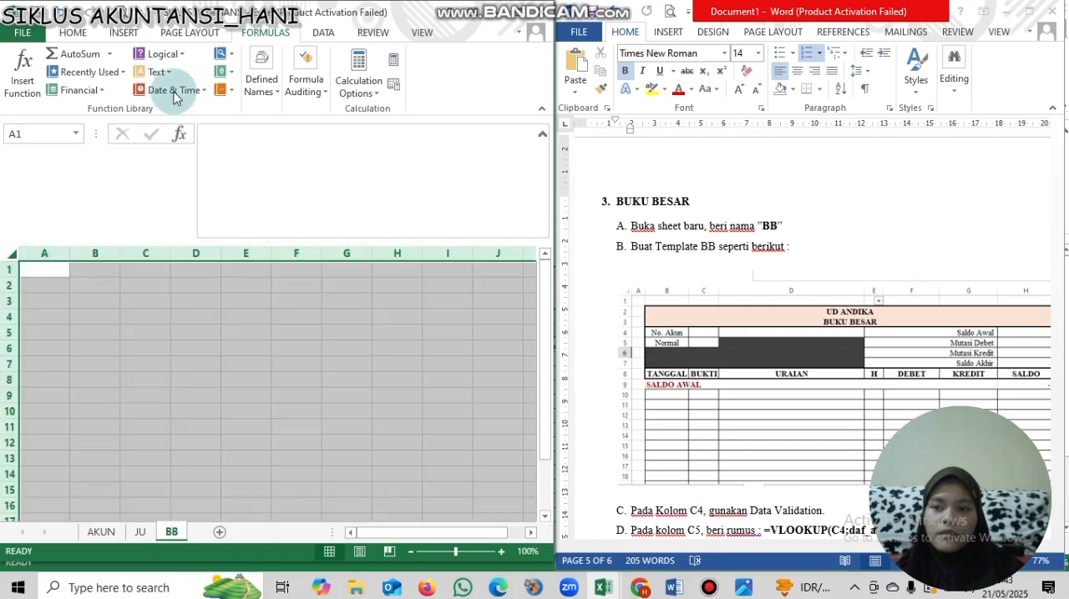
click(402, 40)
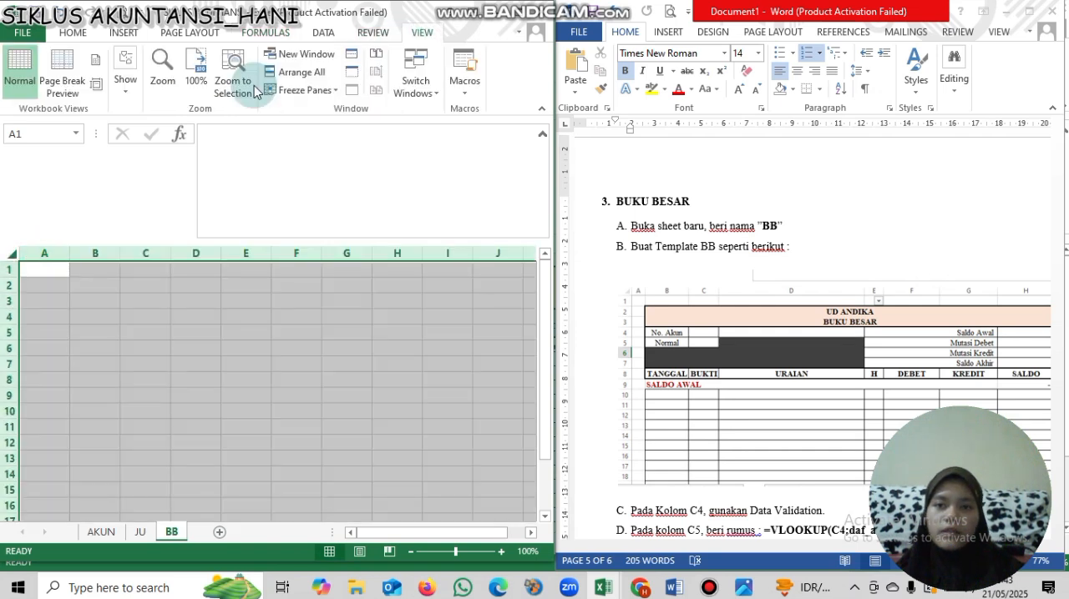
click(137, 90)
click(134, 155)
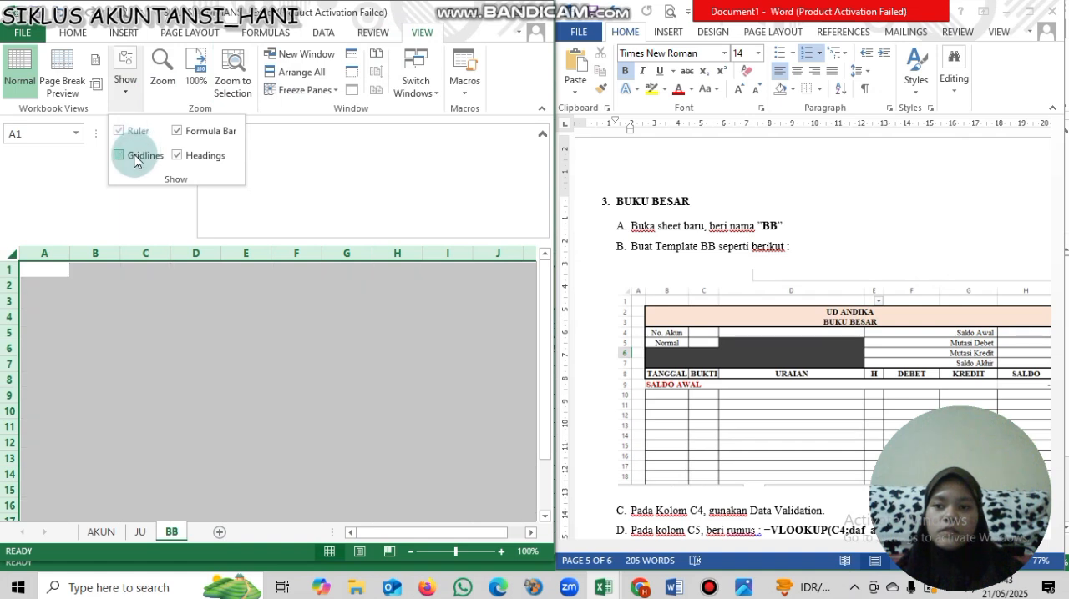
- Set the font of the whole BB sheet to Times New Roman
click(11, 260)
click(73, 33)
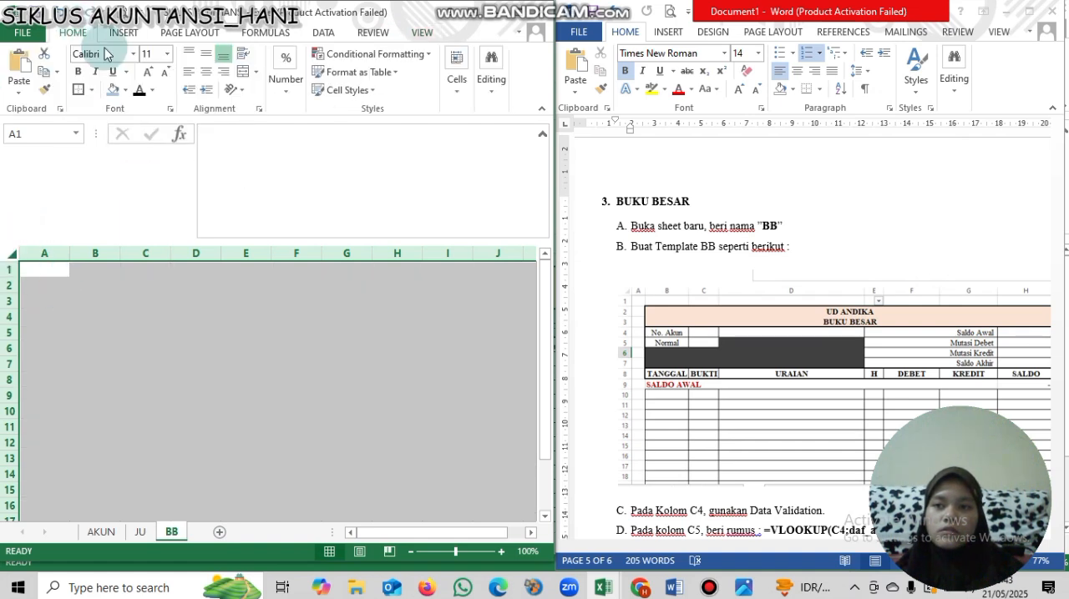
click(105, 54)
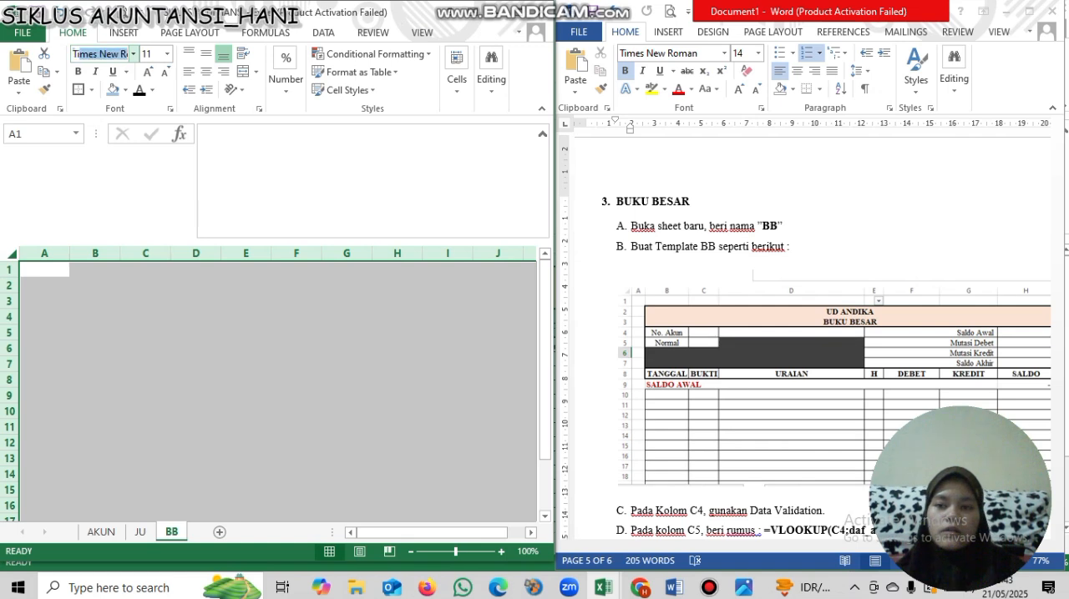
text(Tim)
click(107, 52)
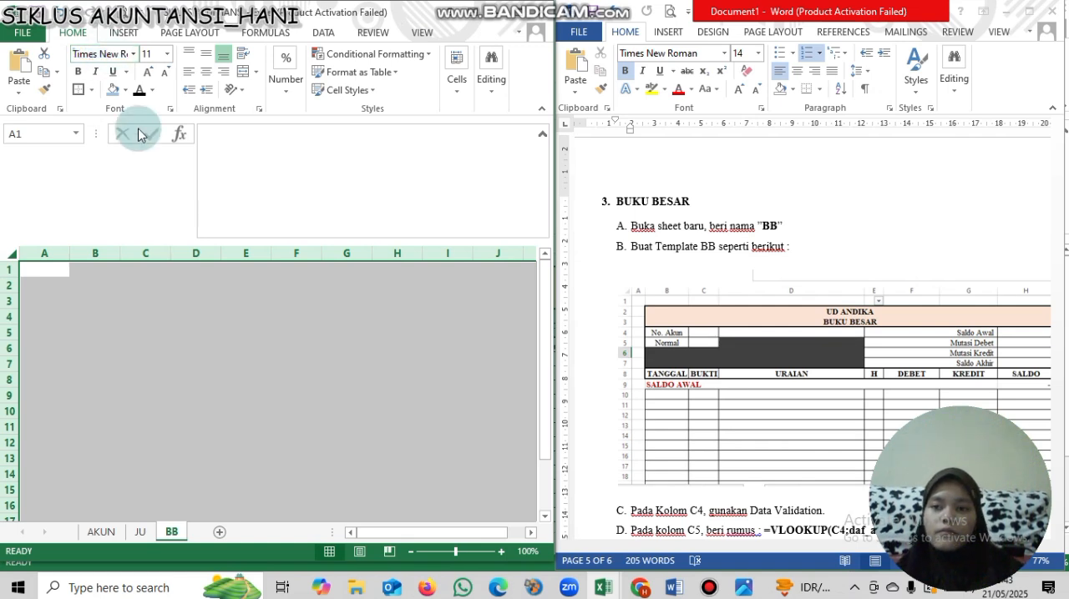
- Make all rows of the BB sheet slightly taller and narrow column A to about half its width
drag(12, 277, 11, 279)
click(68, 254)
click(7, 259)
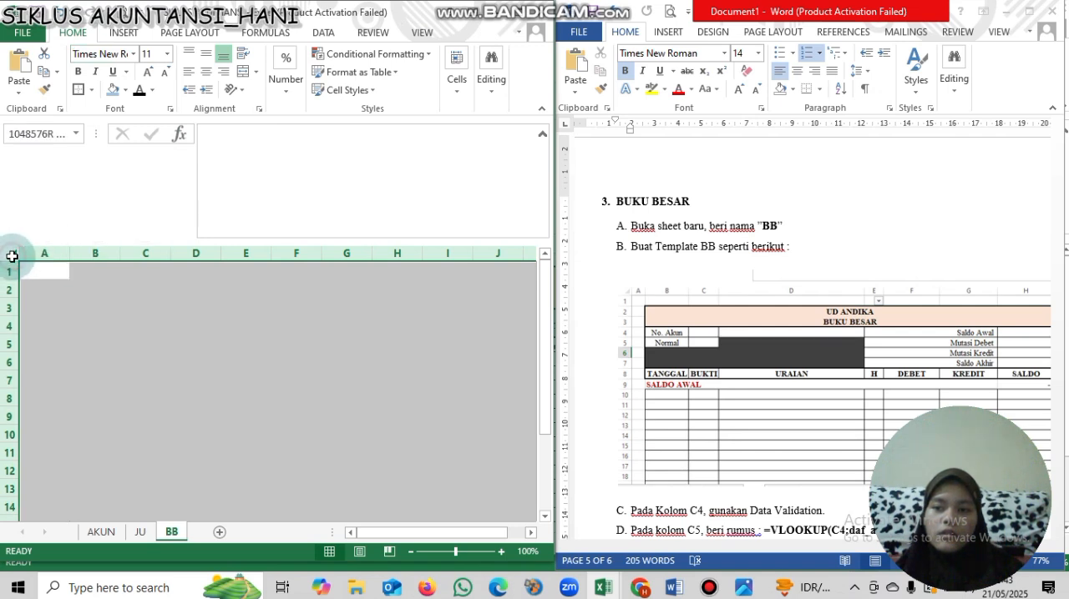
key(Down)
drag(67, 257, 41, 258)
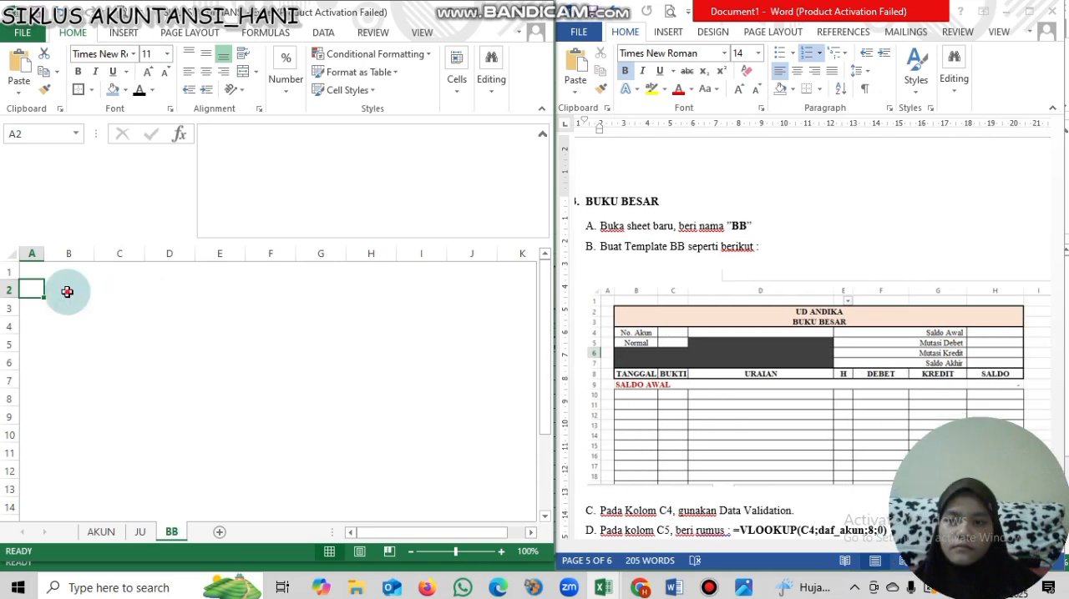
- Merge columns B to H across in each of rows 2 and 3
drag(67, 292, 241, 292)
drag(323, 293, 370, 307)
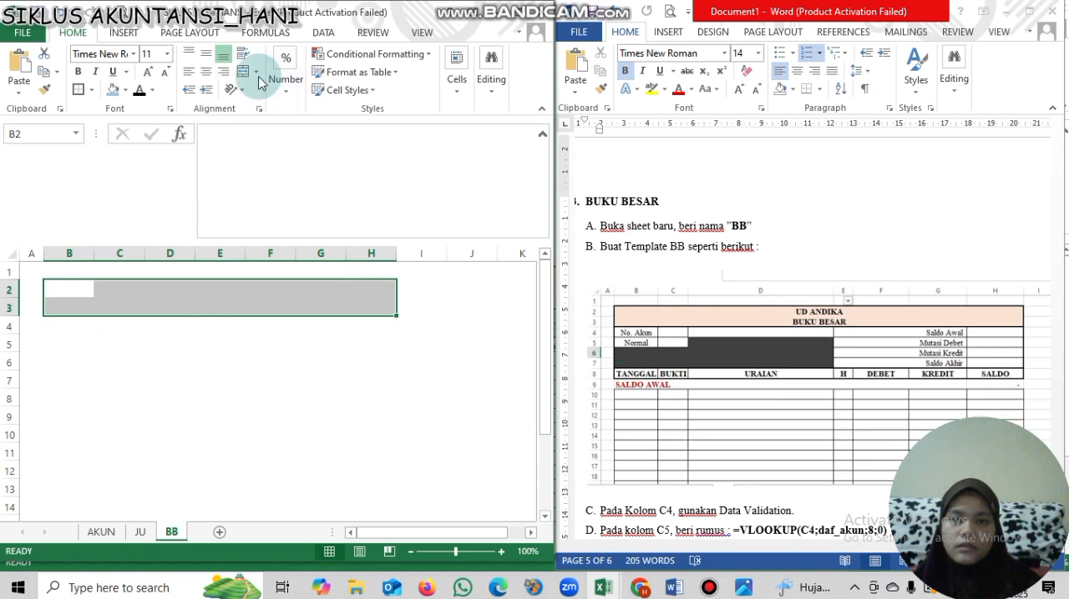
click(255, 71)
click(288, 109)
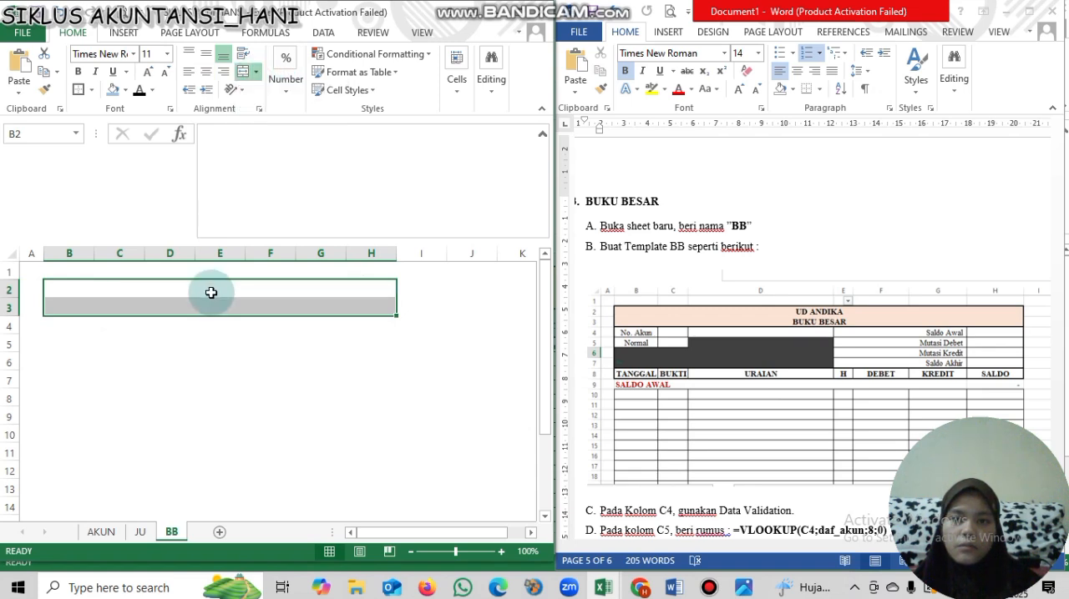
- Enter the title UD ANDIKA in row 2 and BUKU BESAR in row 3 of the merged cells
click(211, 290)
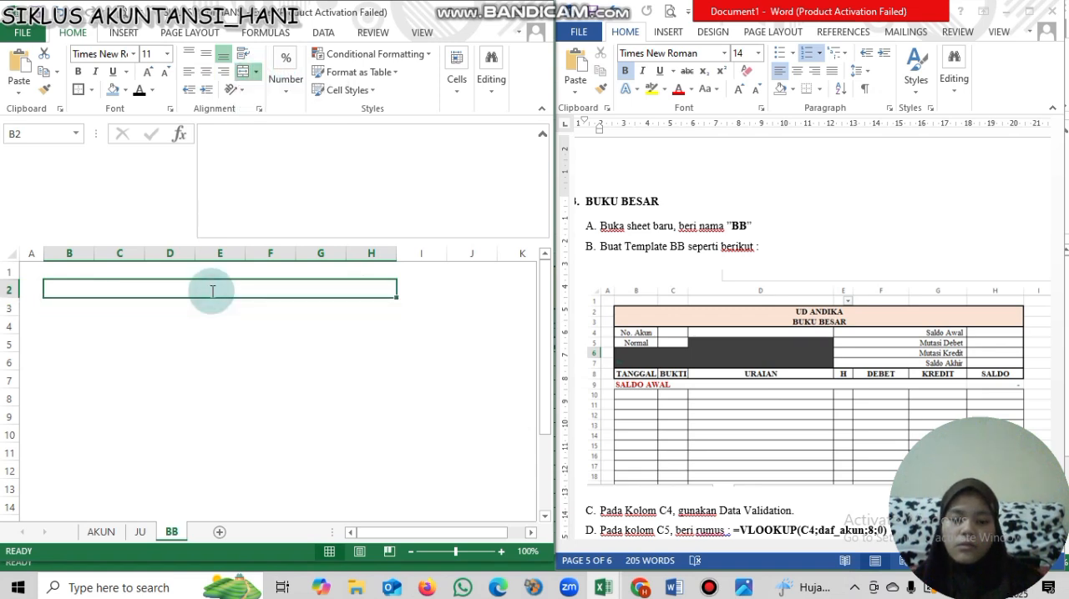
text(UD ANDIKA)
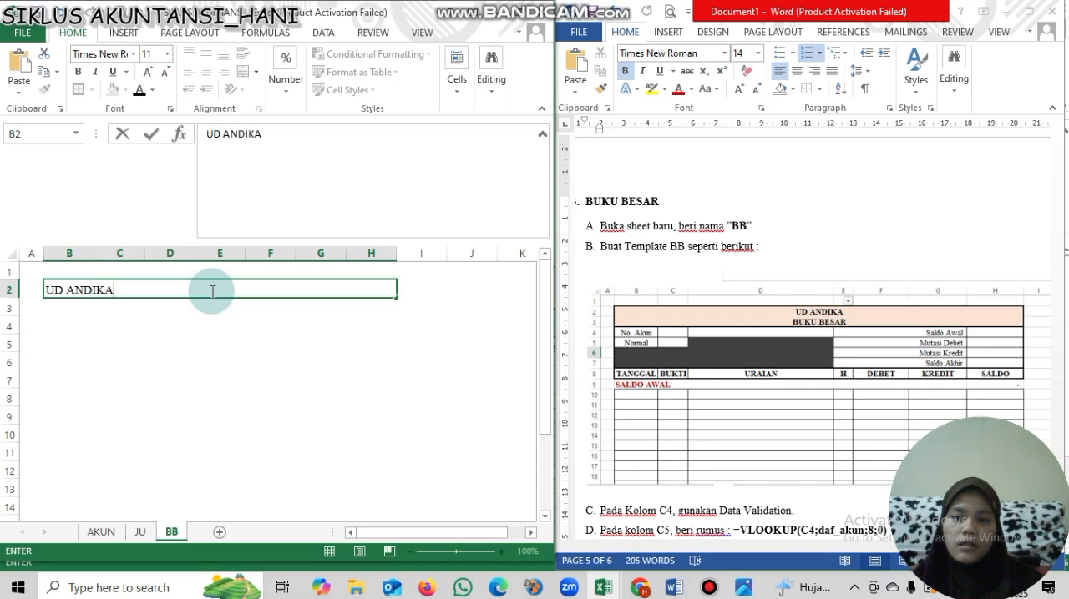
key(Return)
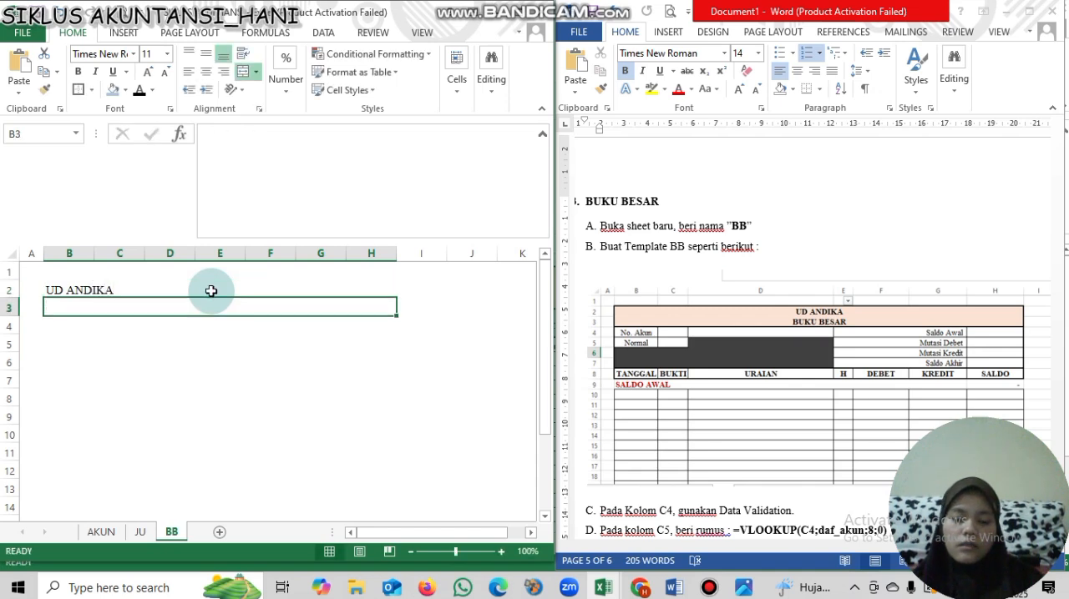
text(BUKU BESAR)
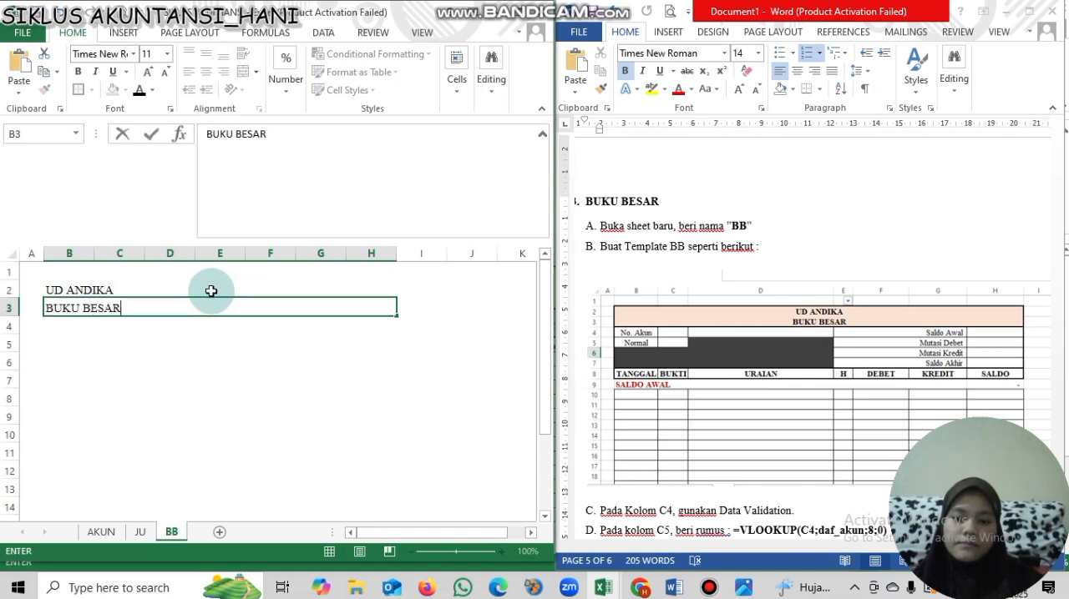
key(Return)
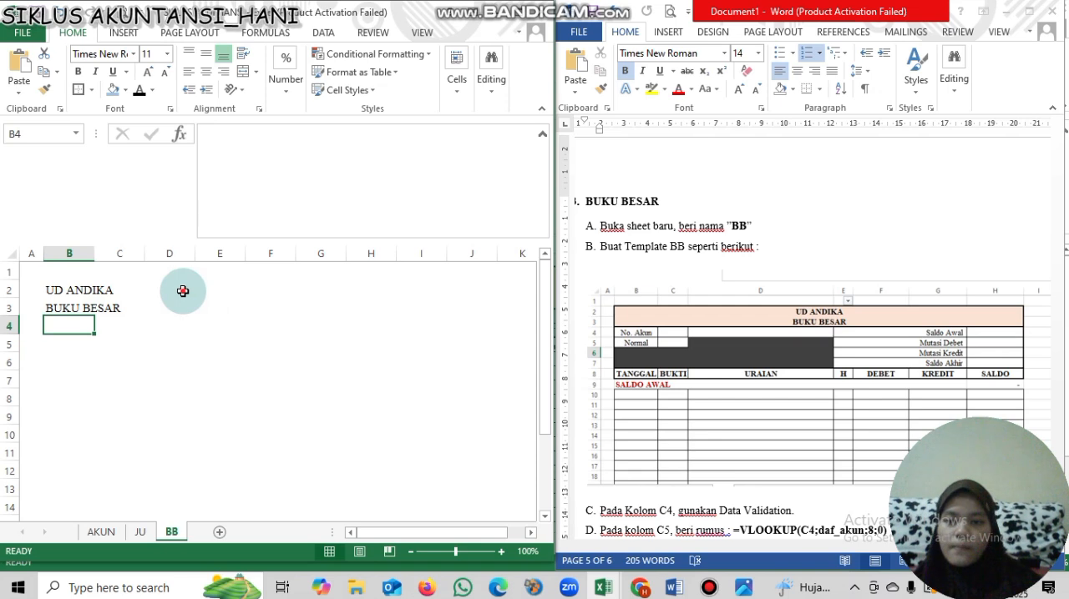
- Format the two title rows as centred and bold with a light orange fill and a thick outside border
drag(182, 289, 188, 308)
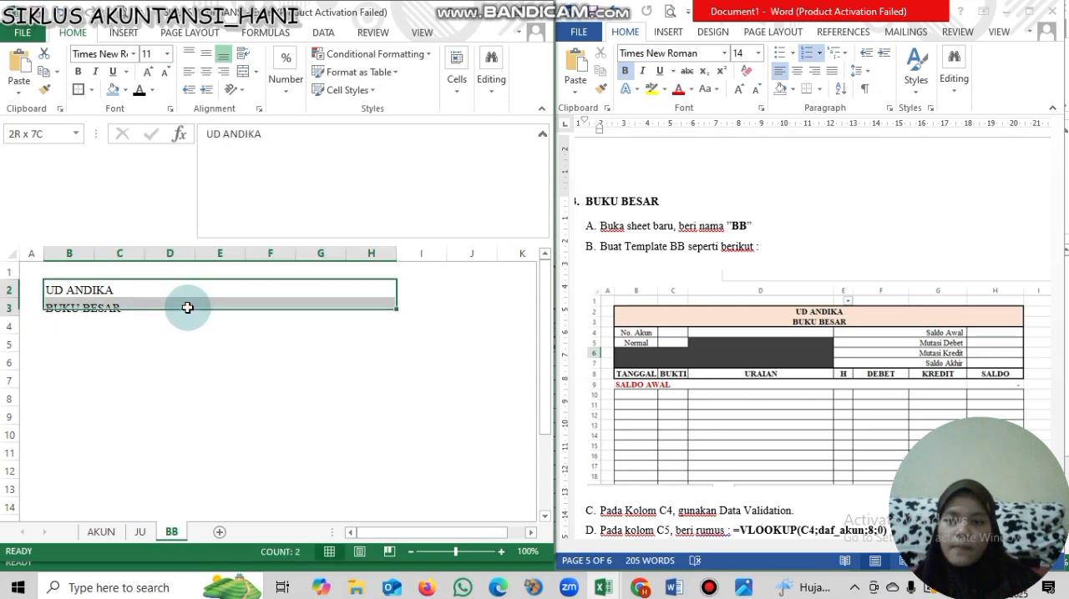
click(204, 72)
key(ctrl+b)
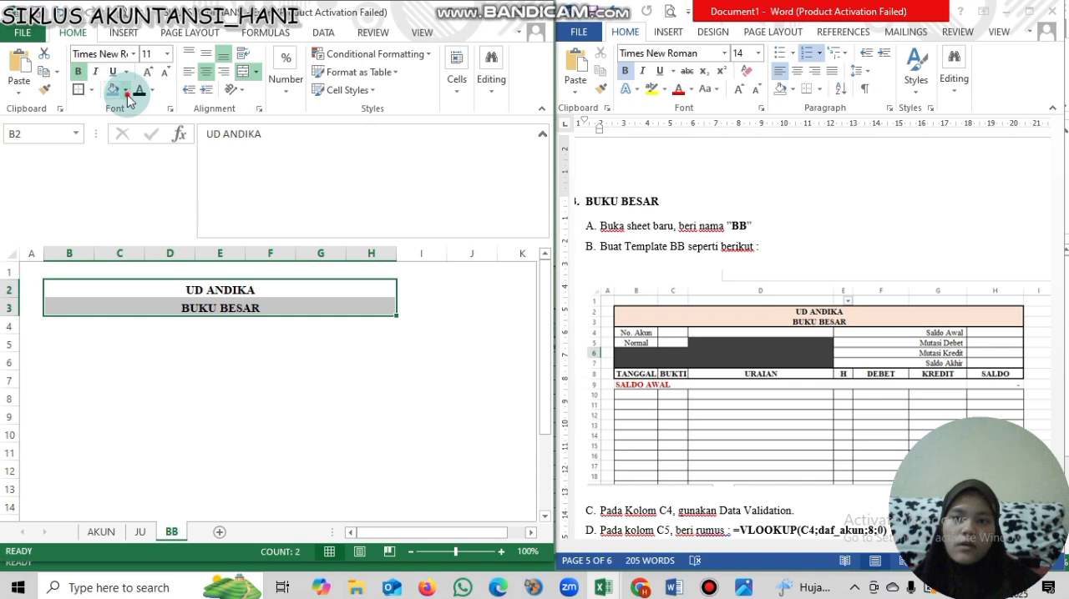
click(126, 90)
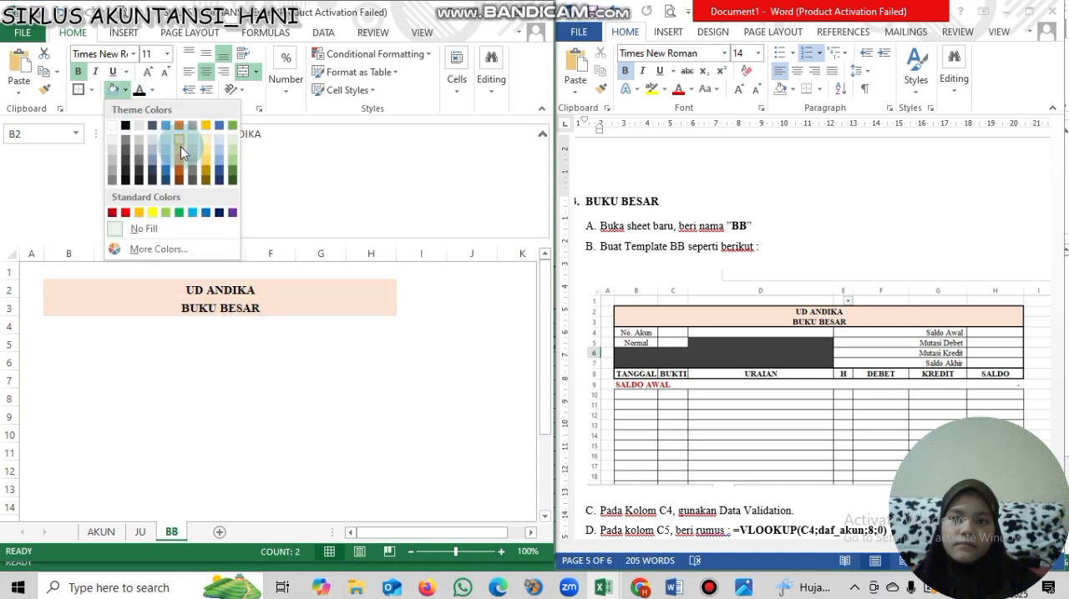
click(180, 146)
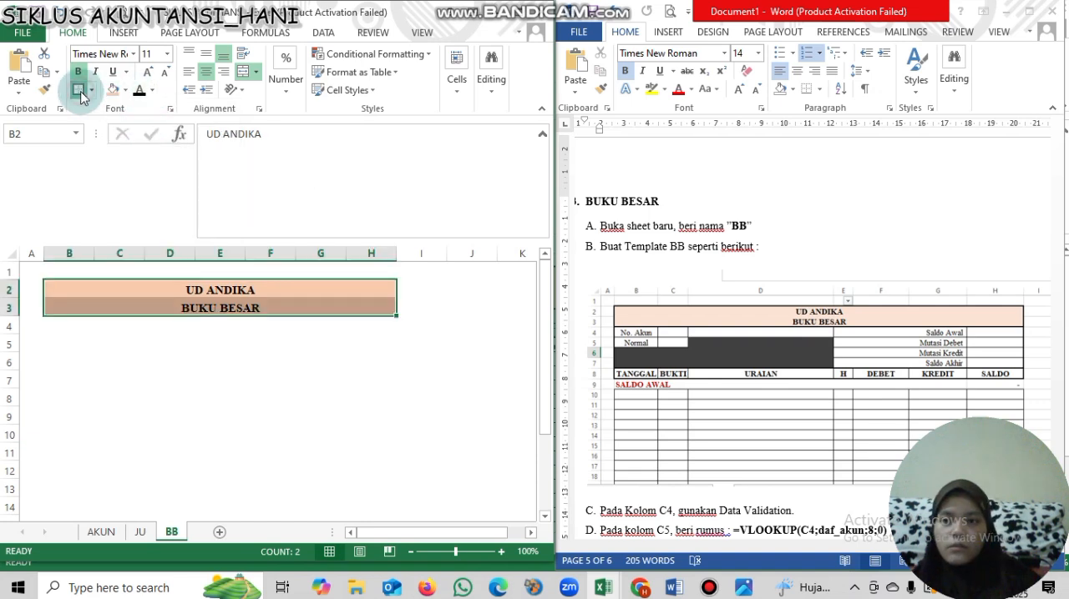
- Widen columns B and C slightly and column D to more than three times its width
click(241, 338)
drag(94, 259, 366, 276)
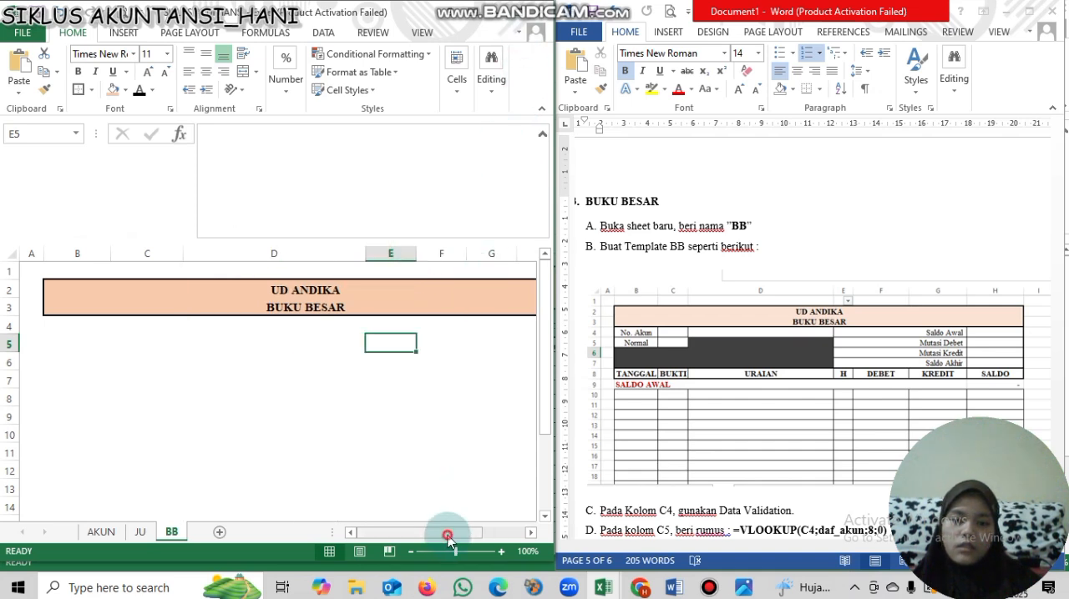
- Merge columns E and F across in each of rows 4 to 7
drag(448, 537, 501, 534)
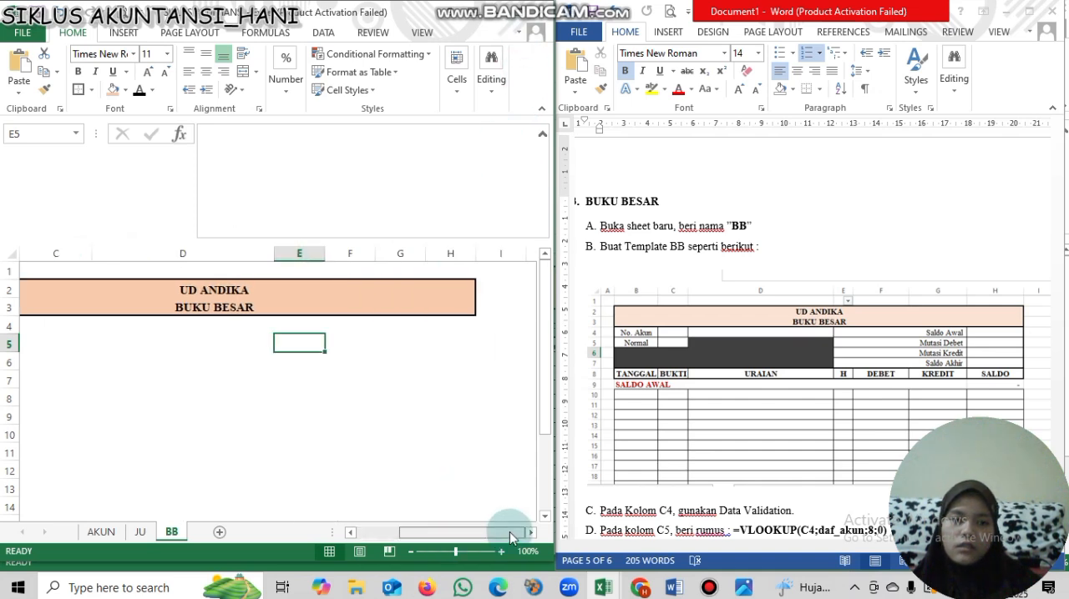
click(312, 329)
drag(309, 328, 343, 374)
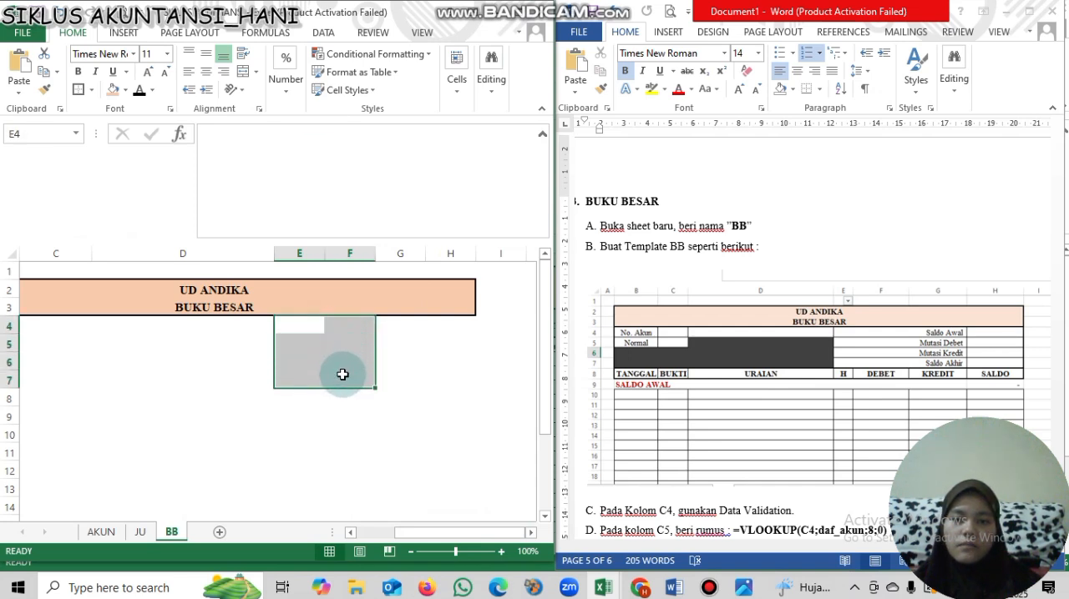
click(256, 73)
click(277, 108)
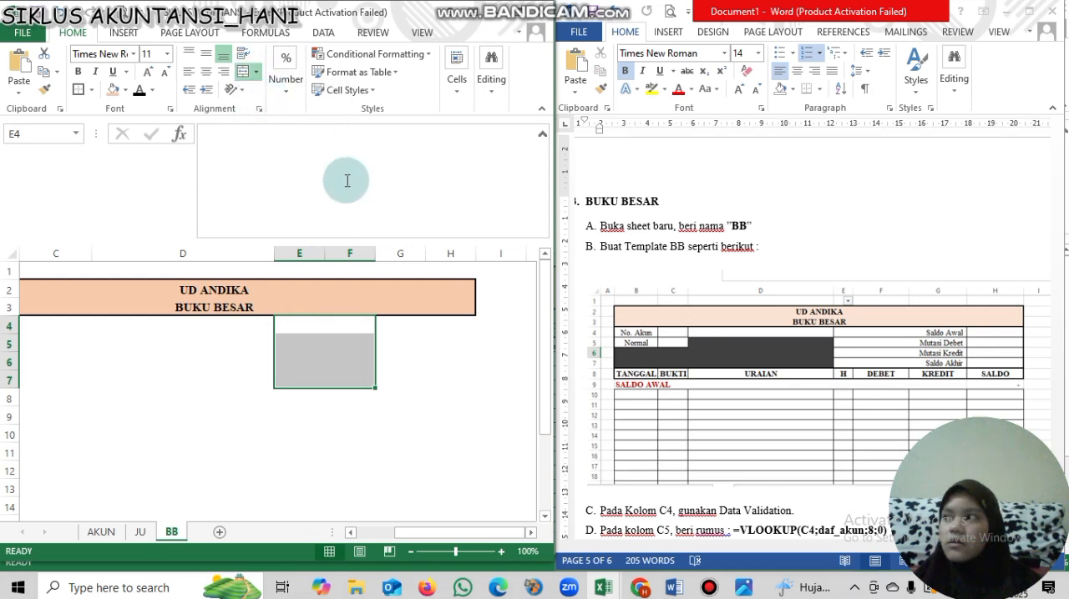
click(434, 332)
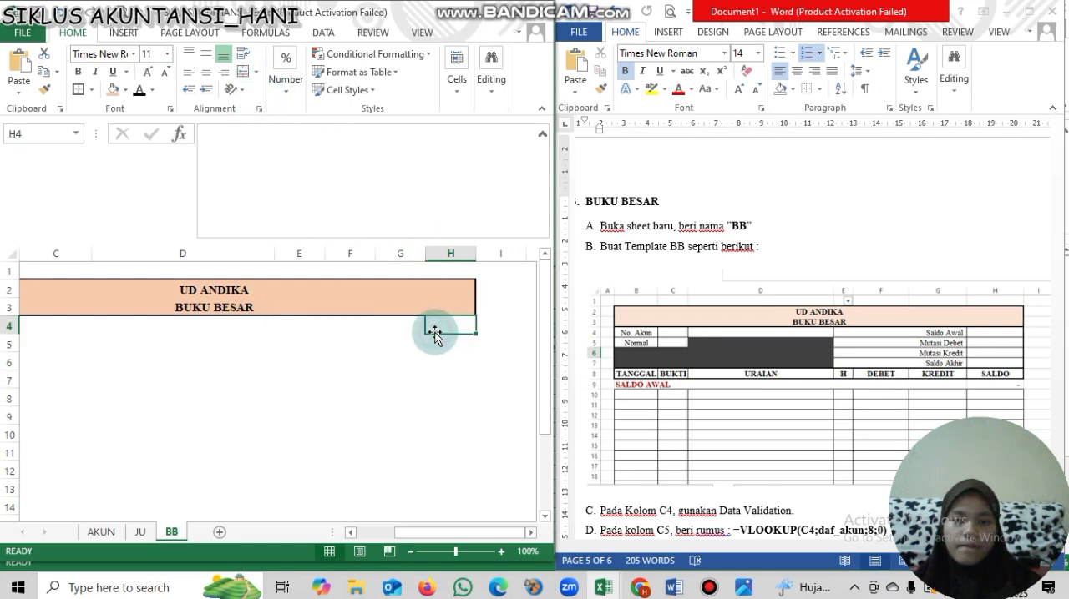
click(412, 333)
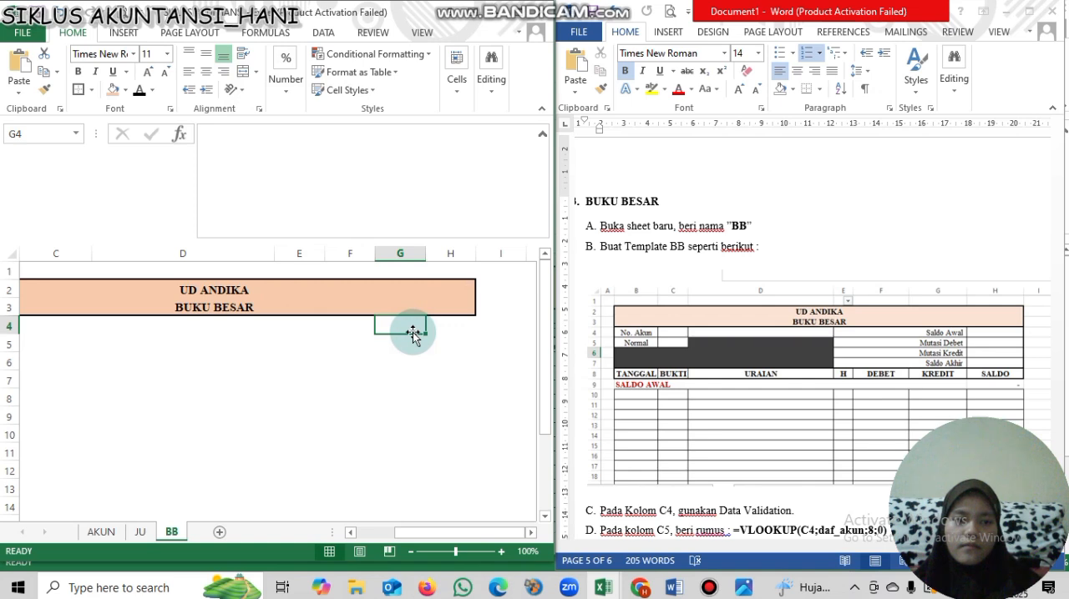
- Merge columns E to G across in each of rows 4 to 7
drag(302, 326, 376, 381)
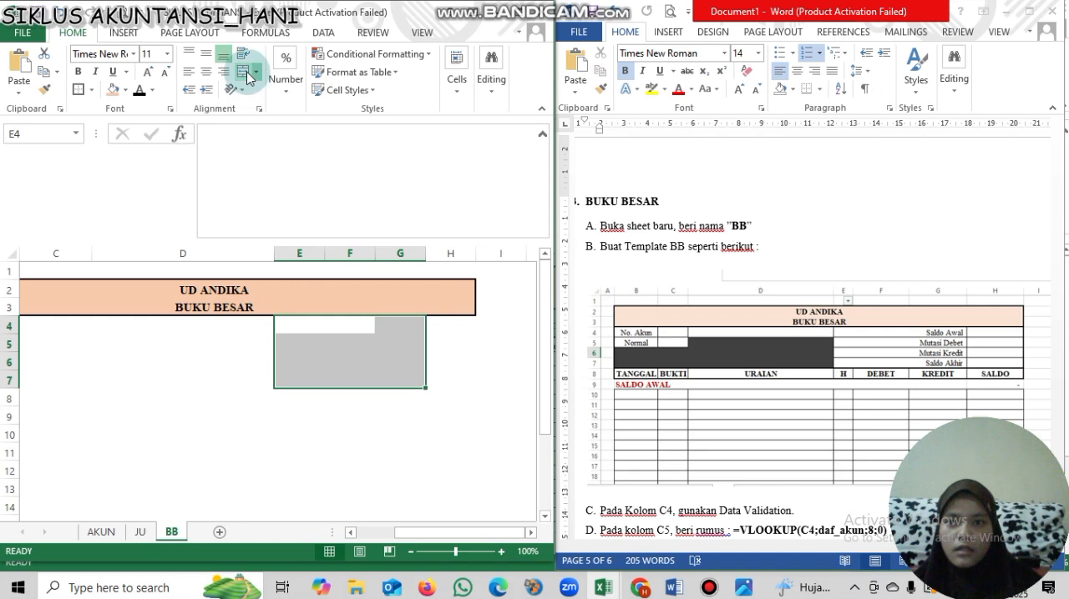
click(361, 314)
click(361, 327)
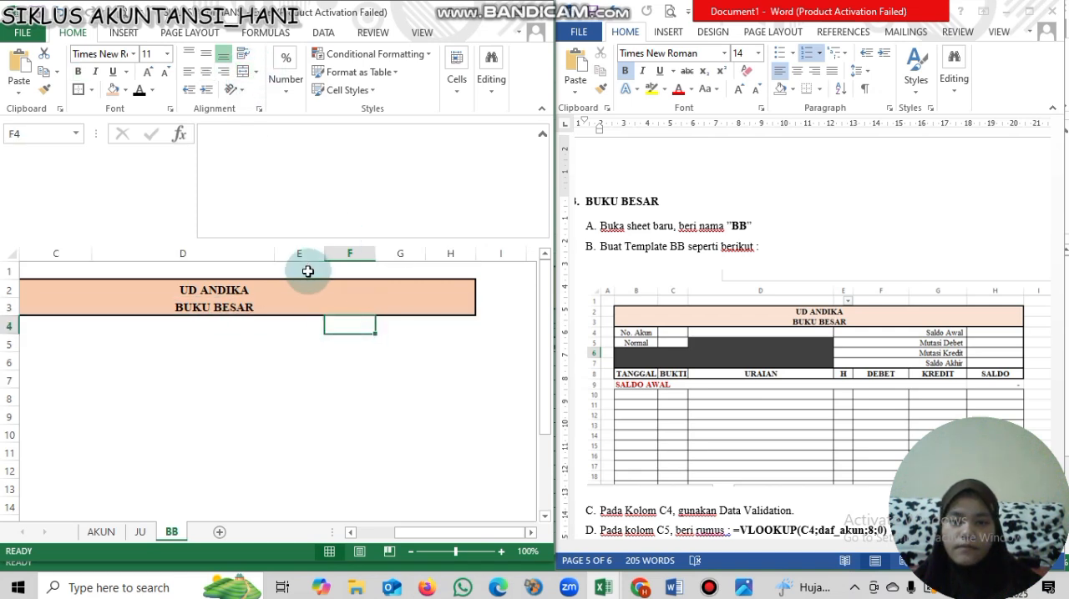
key(ctrl+z)
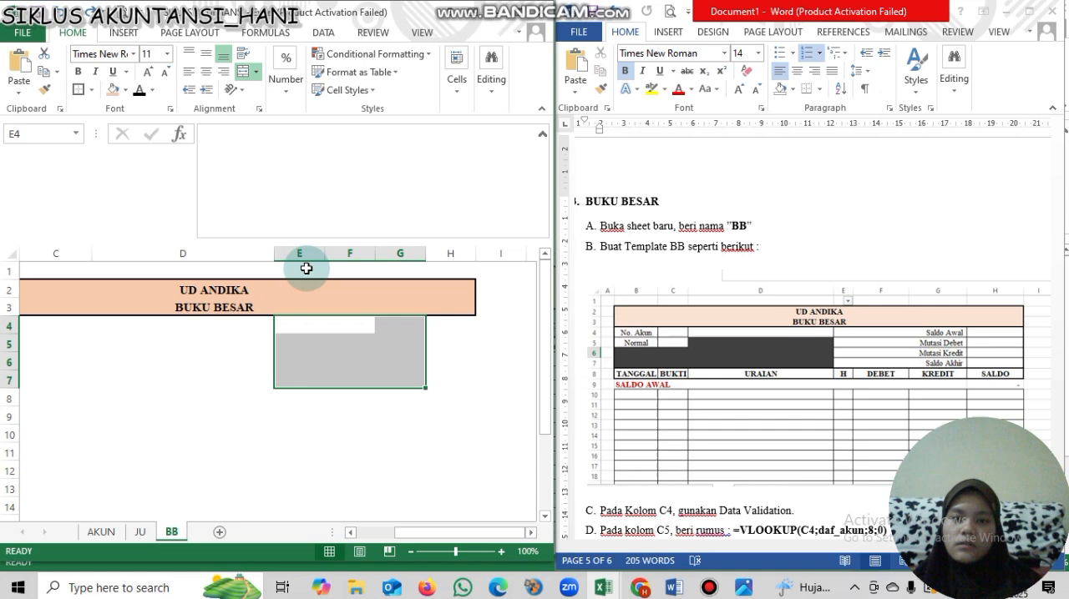
click(259, 73)
click(269, 108)
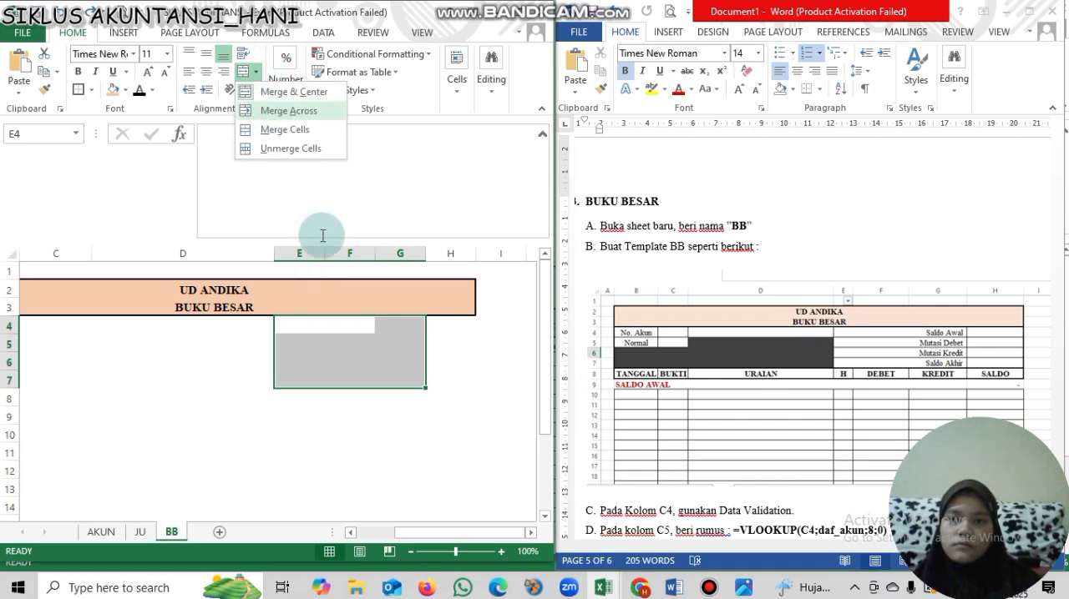
- Widen column H to about twice its width
click(440, 344)
drag(475, 251, 521, 250)
drag(489, 531, 447, 531)
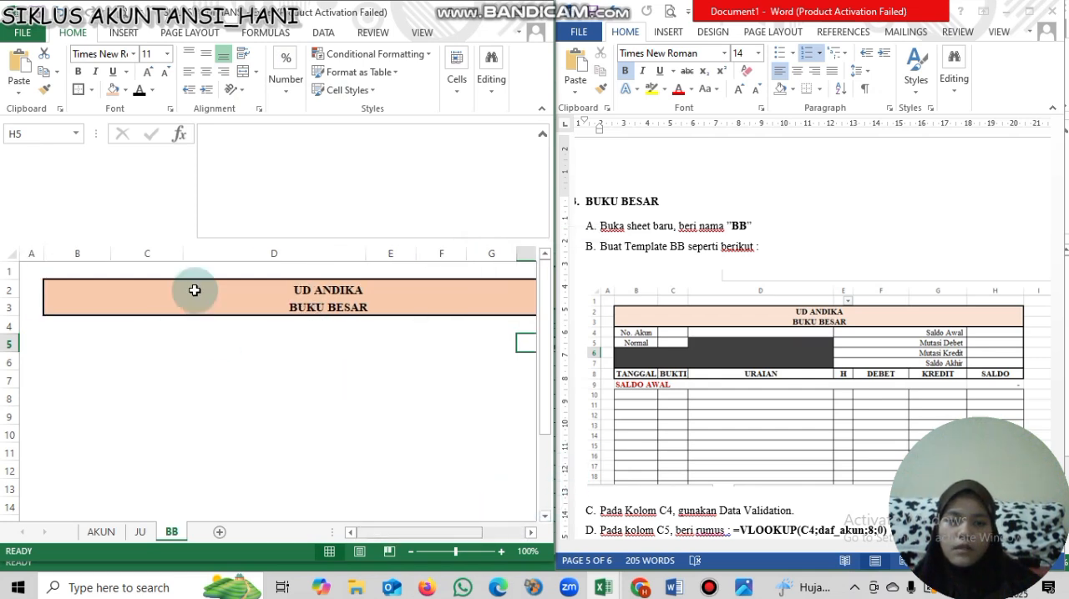
- Enter the labels No. Akun in B4 and Normal in B5
click(90, 337)
click(82, 321)
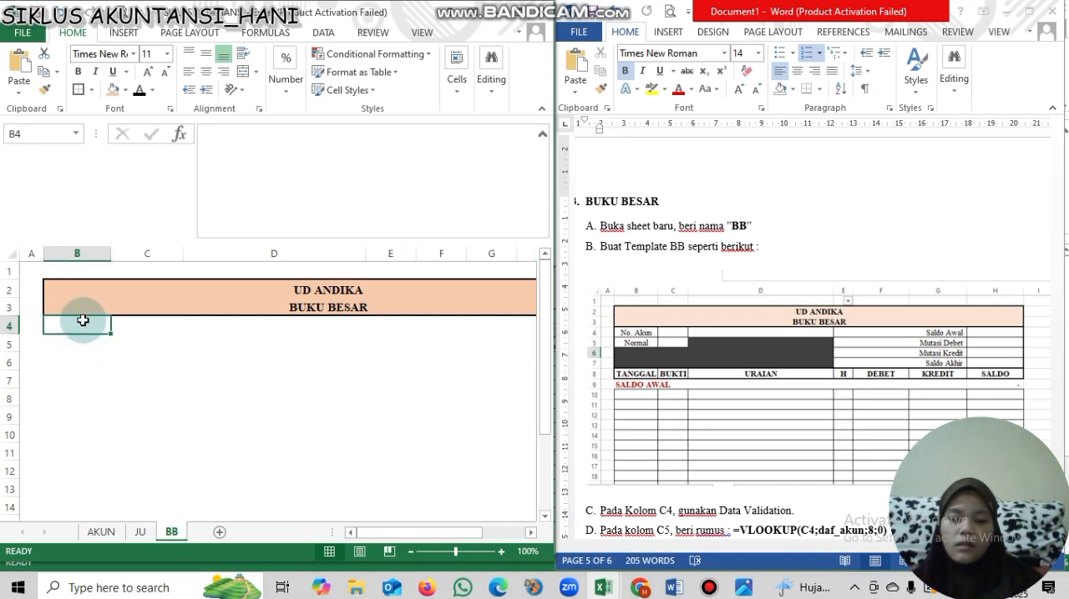
text(NO)
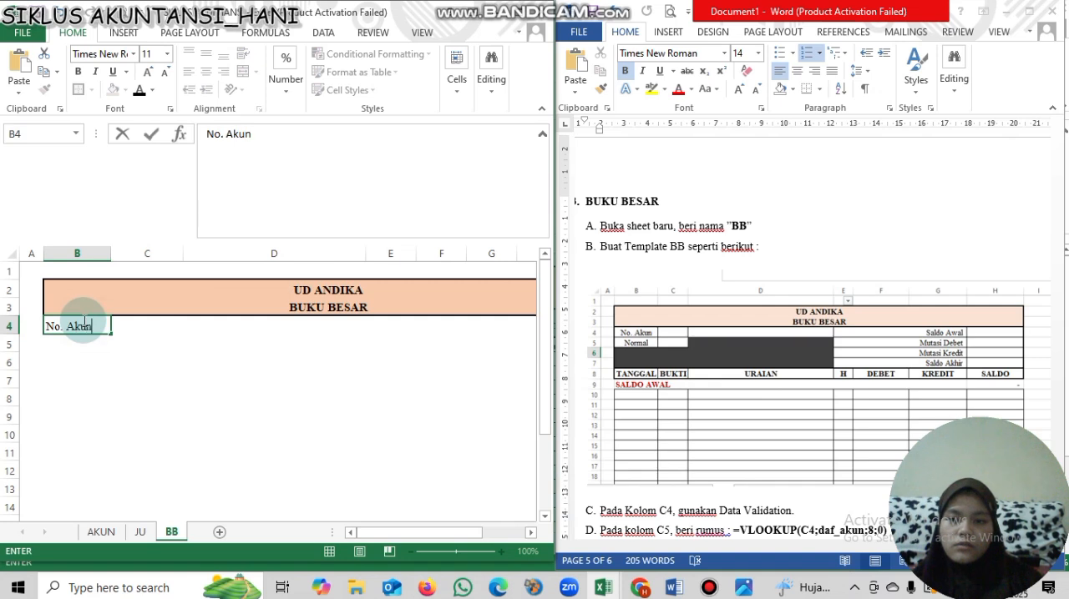
key(Return)
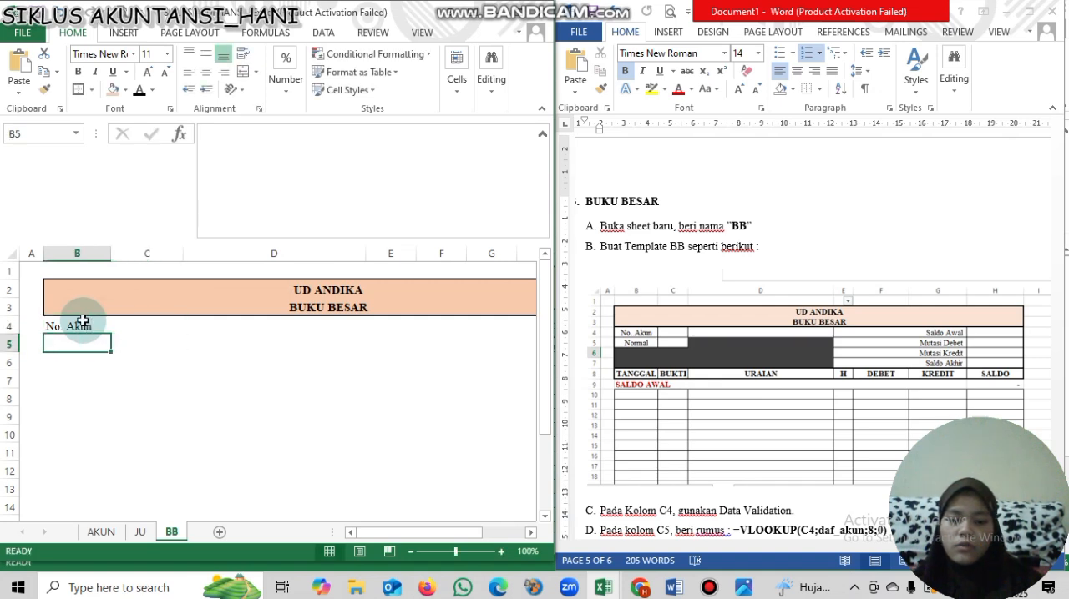
text(Normal)
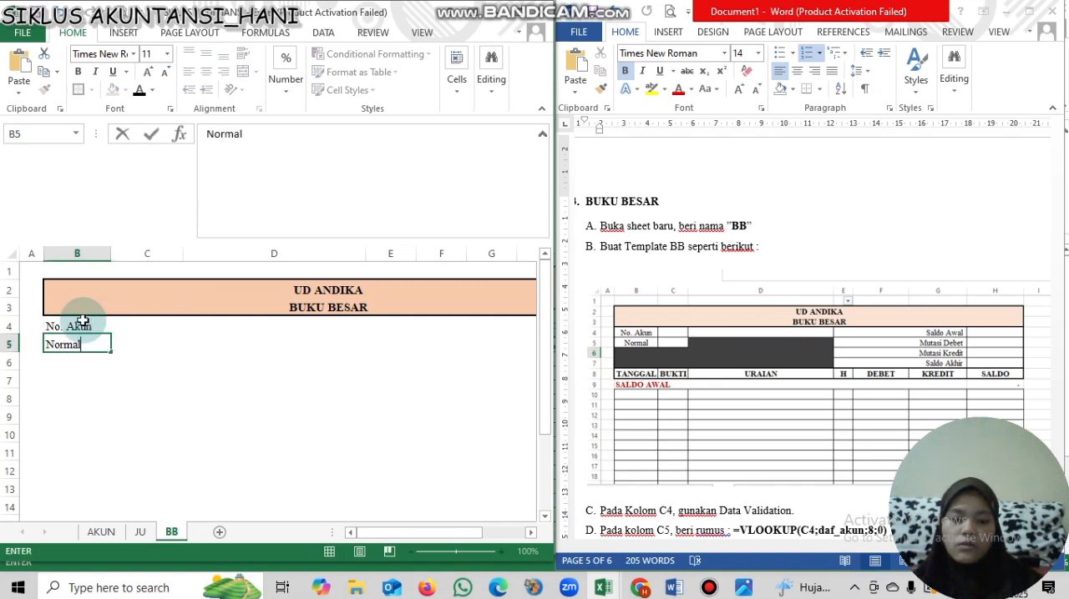
key(Tab)
key(Tab)
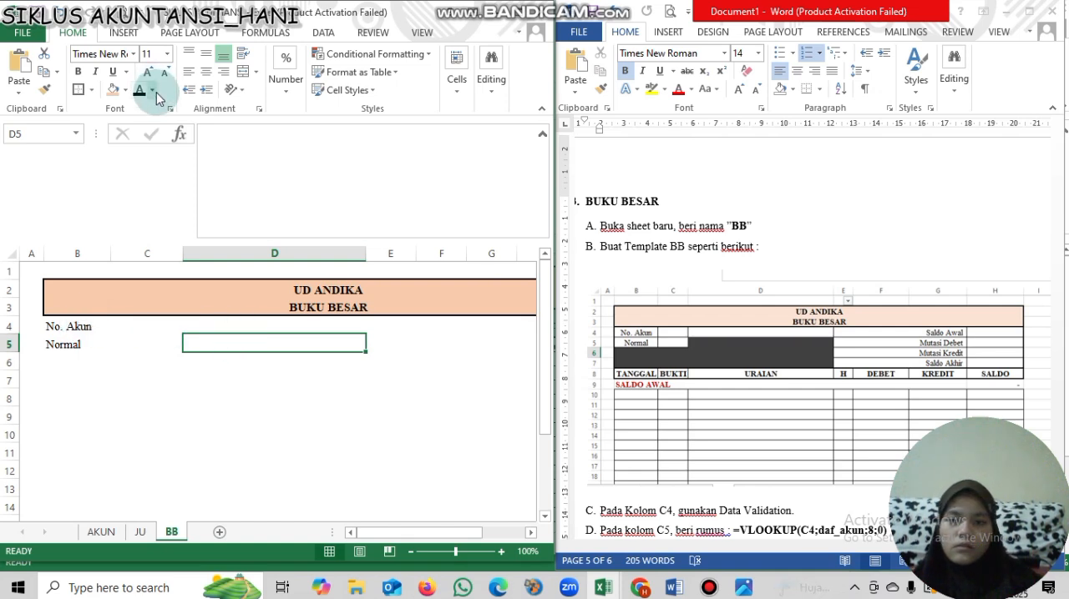
click(154, 91)
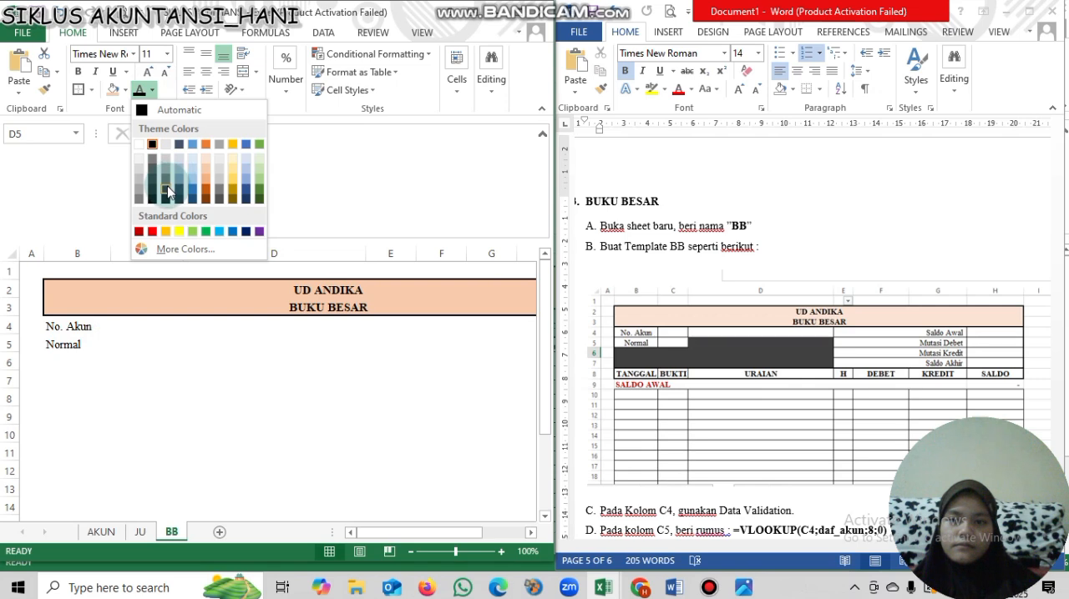
click(155, 182)
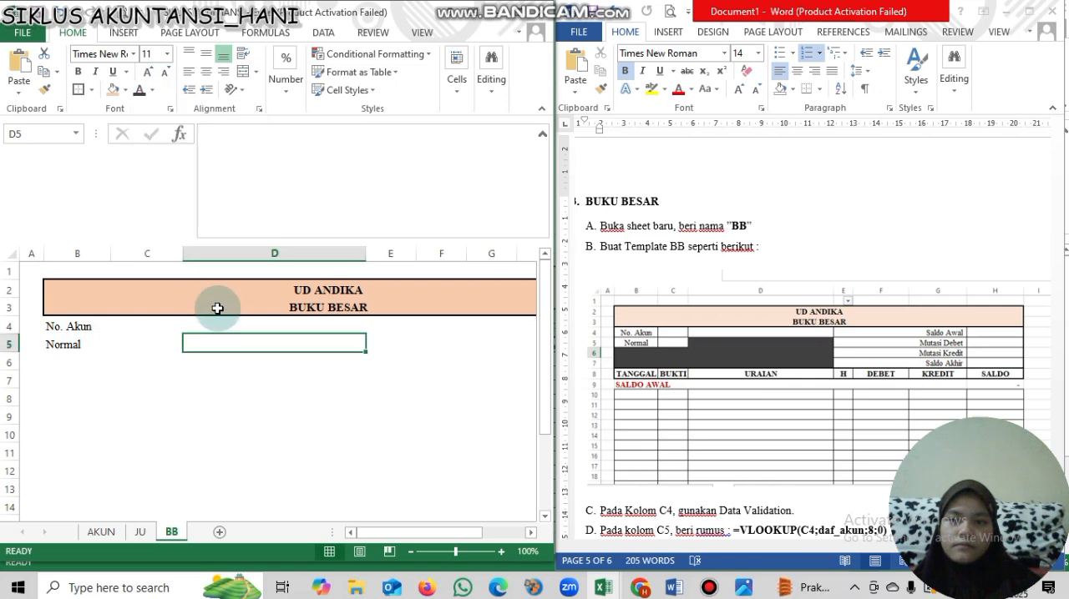
click(152, 91)
click(147, 111)
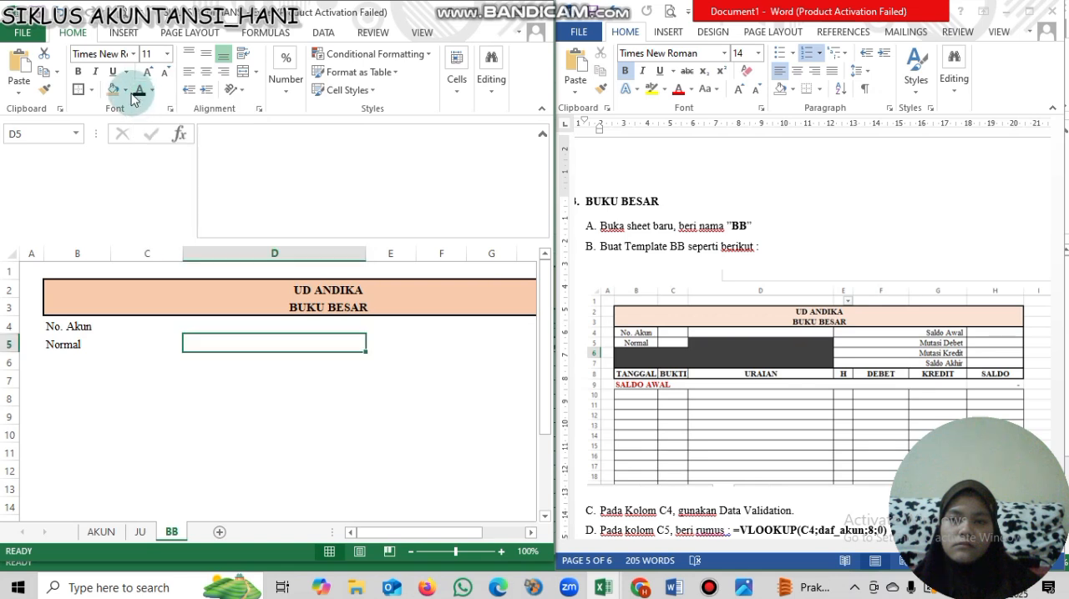
- Fill cells D5 to D7 with dark grey
click(125, 90)
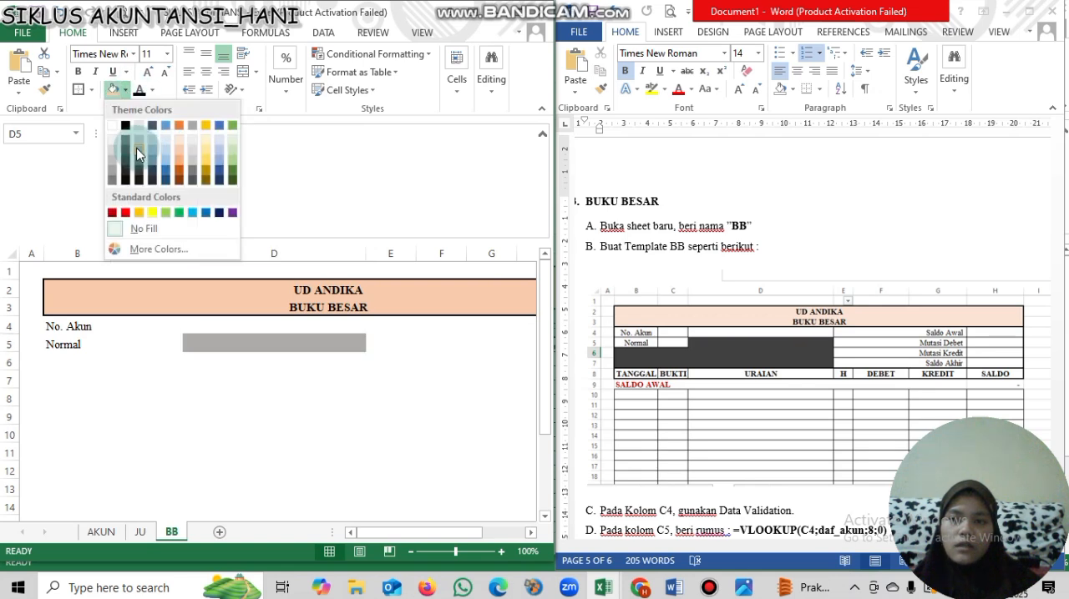
click(126, 164)
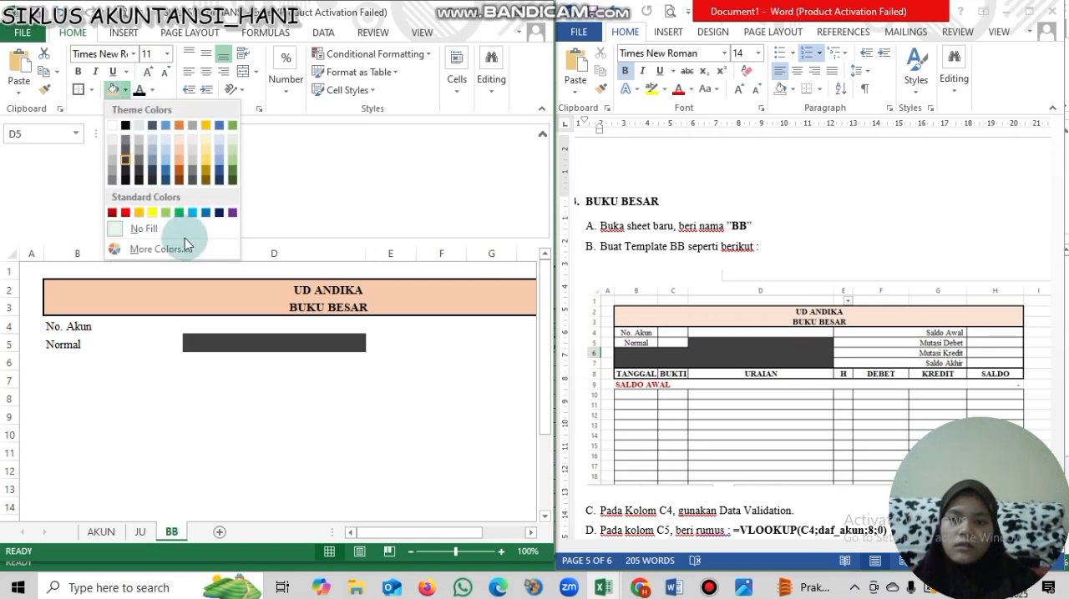
drag(229, 339, 236, 376)
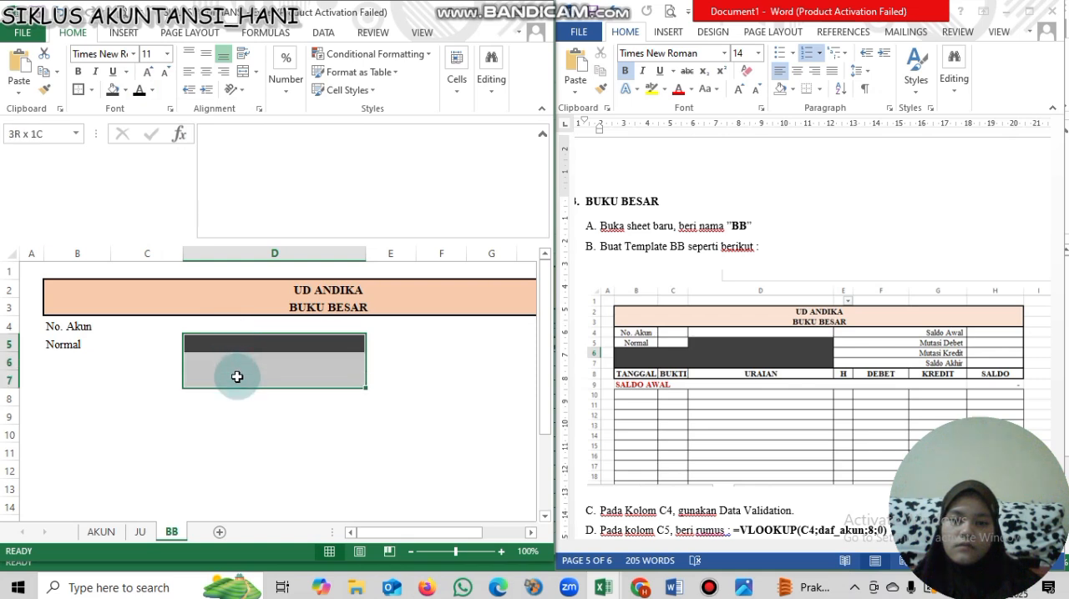
click(117, 95)
- Merge cells B6 to C7 into one and fill the merged cell with dark grey
drag(139, 355, 150, 386)
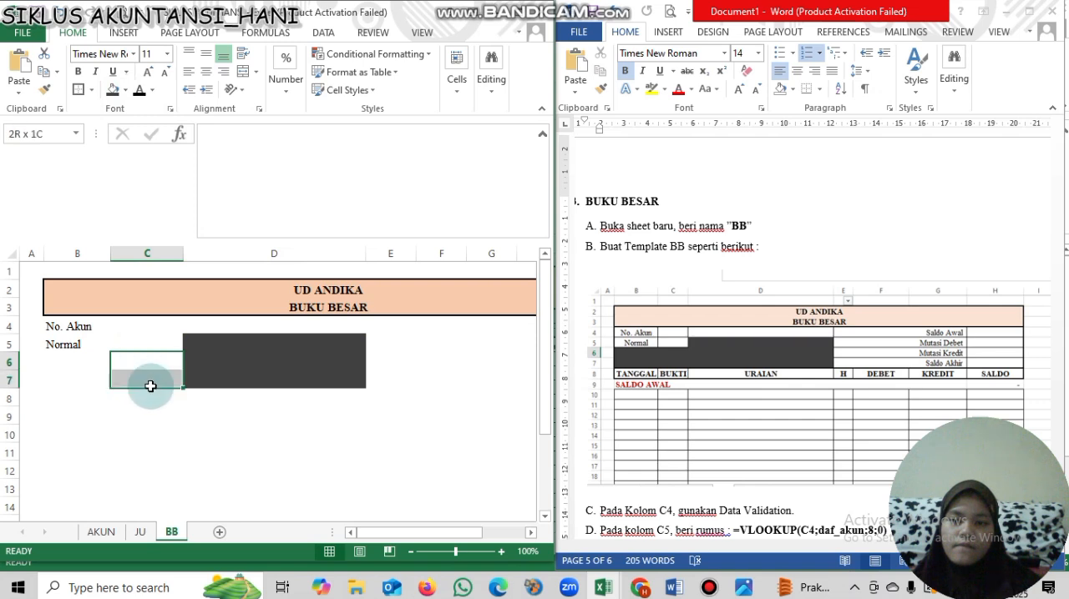
drag(84, 358, 138, 380)
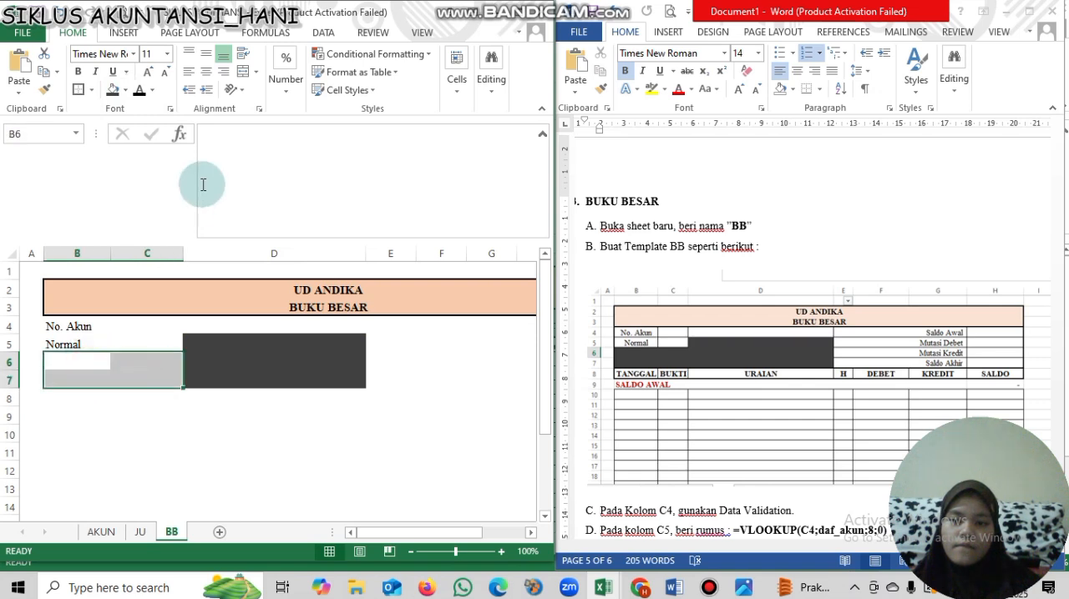
click(244, 77)
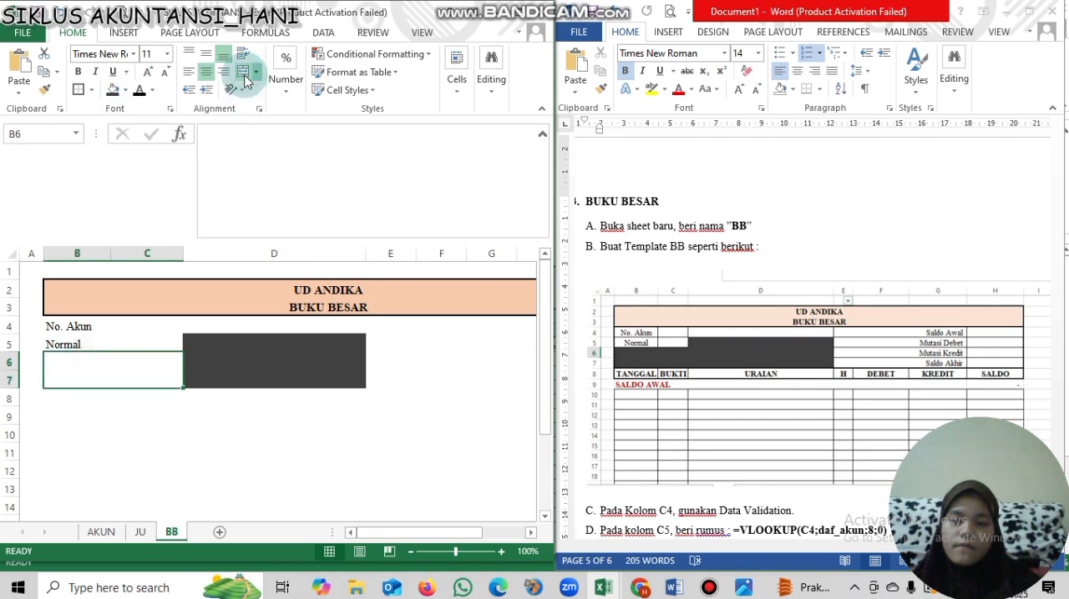
click(114, 91)
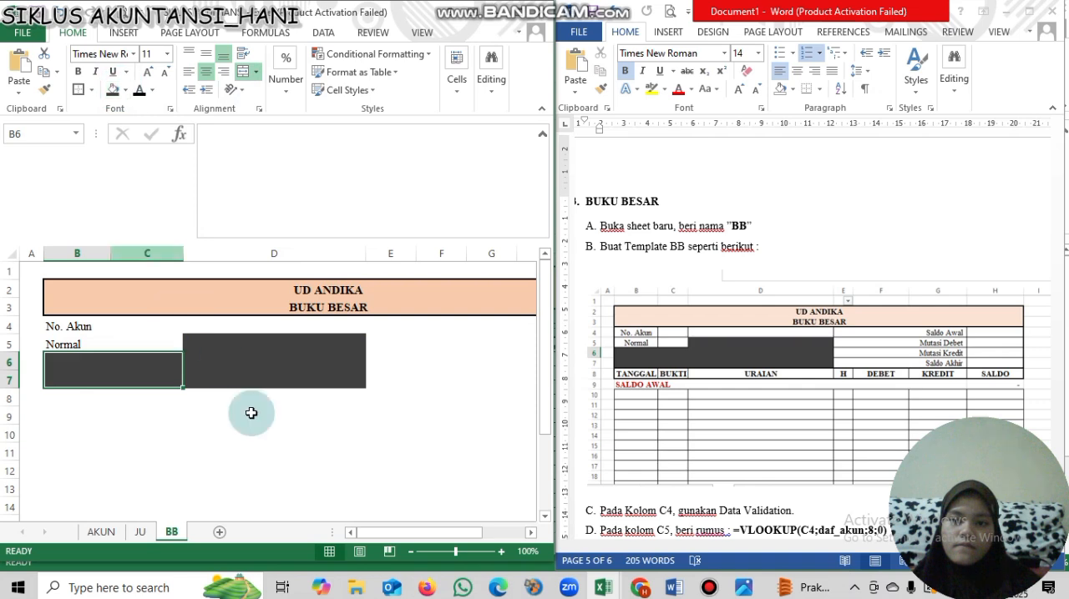
click(252, 413)
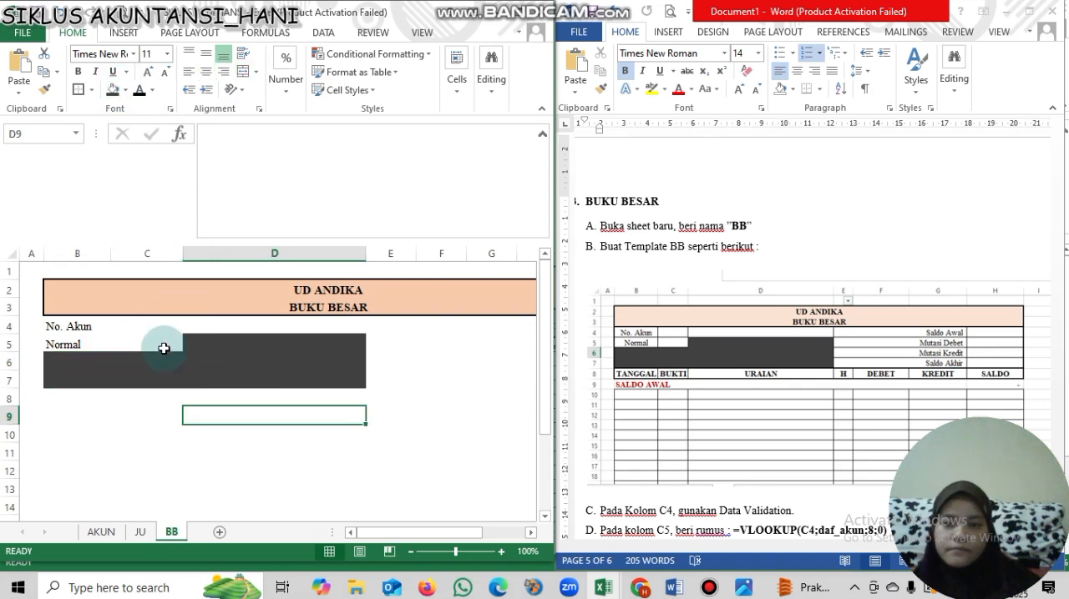
- Apply all borders to cells B4 to C5 and to cell D4
drag(142, 326, 146, 343)
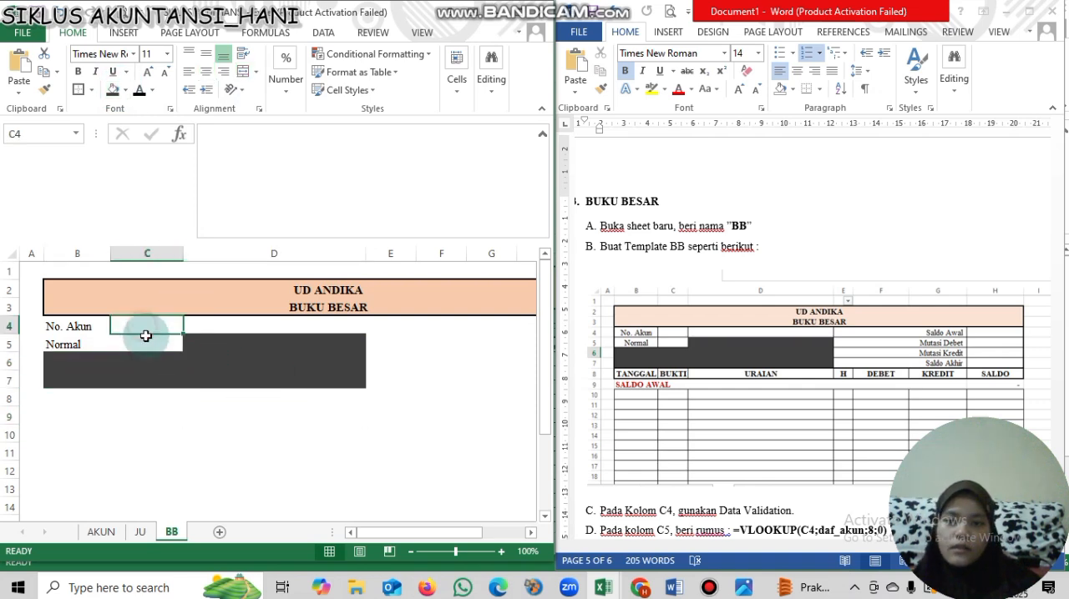
drag(69, 322, 146, 342)
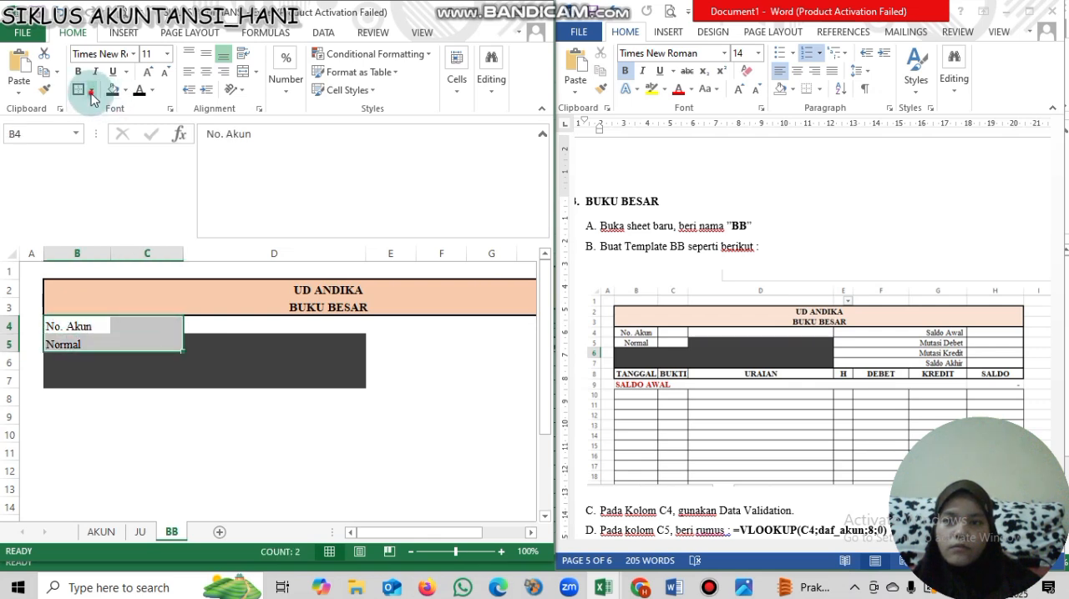
click(92, 90)
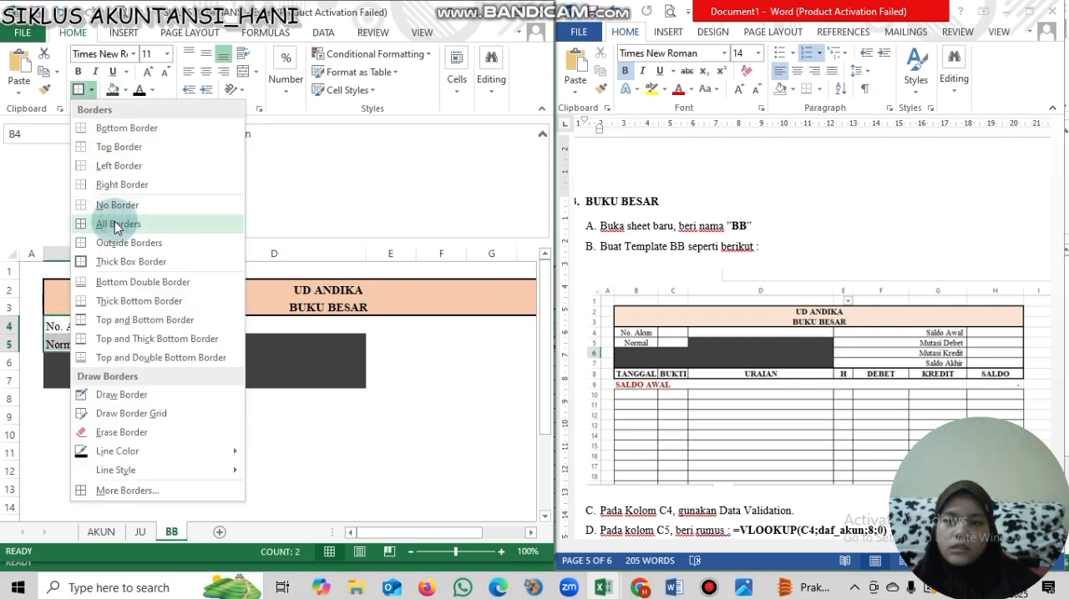
click(117, 224)
click(255, 326)
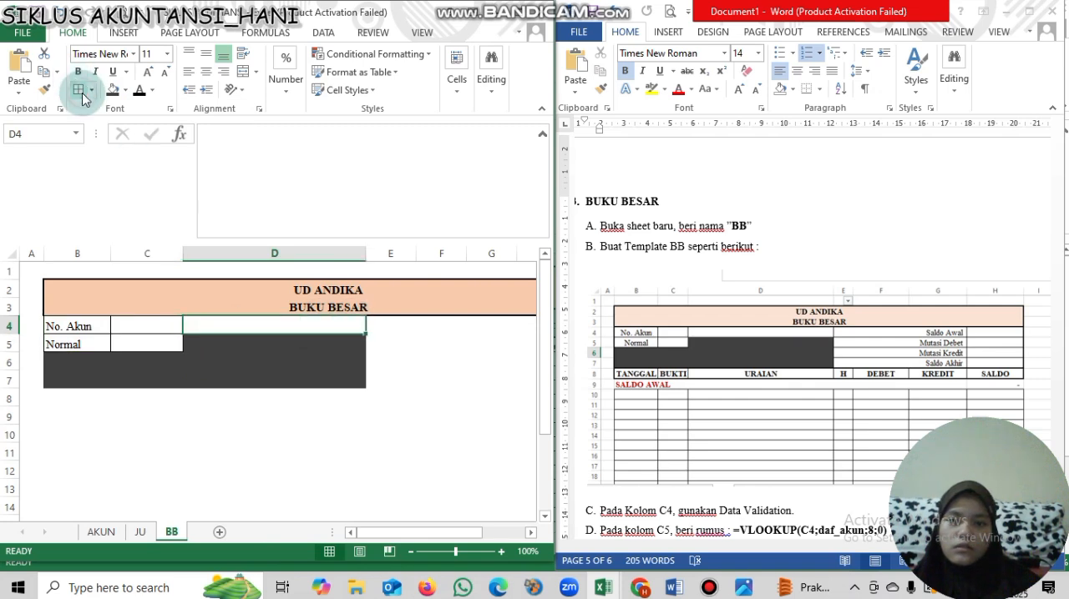
- Apply all borders to the block from E4 to H7
click(393, 343)
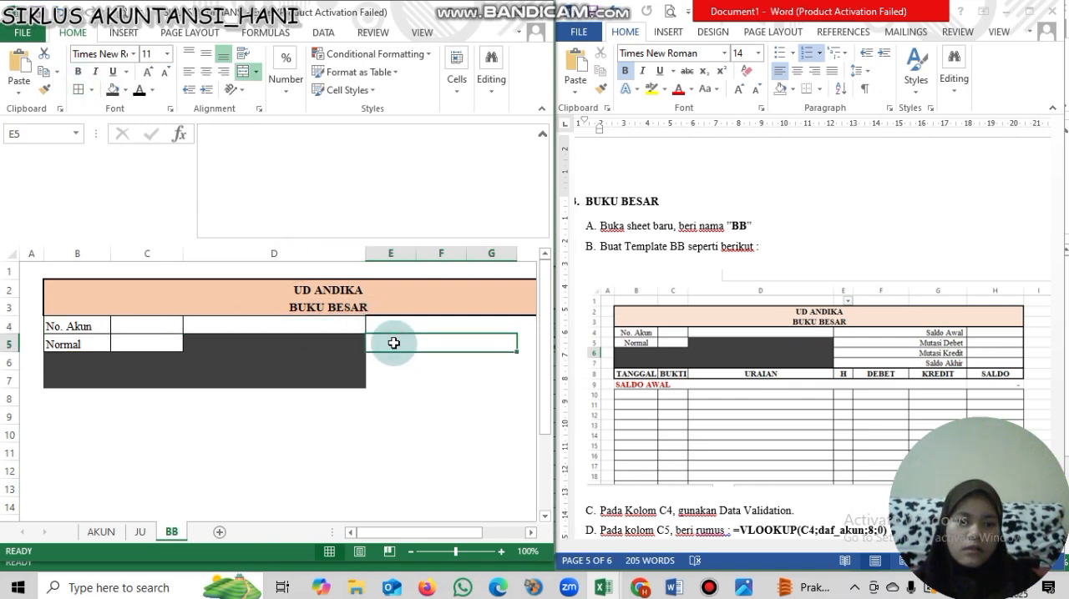
drag(393, 327, 402, 374)
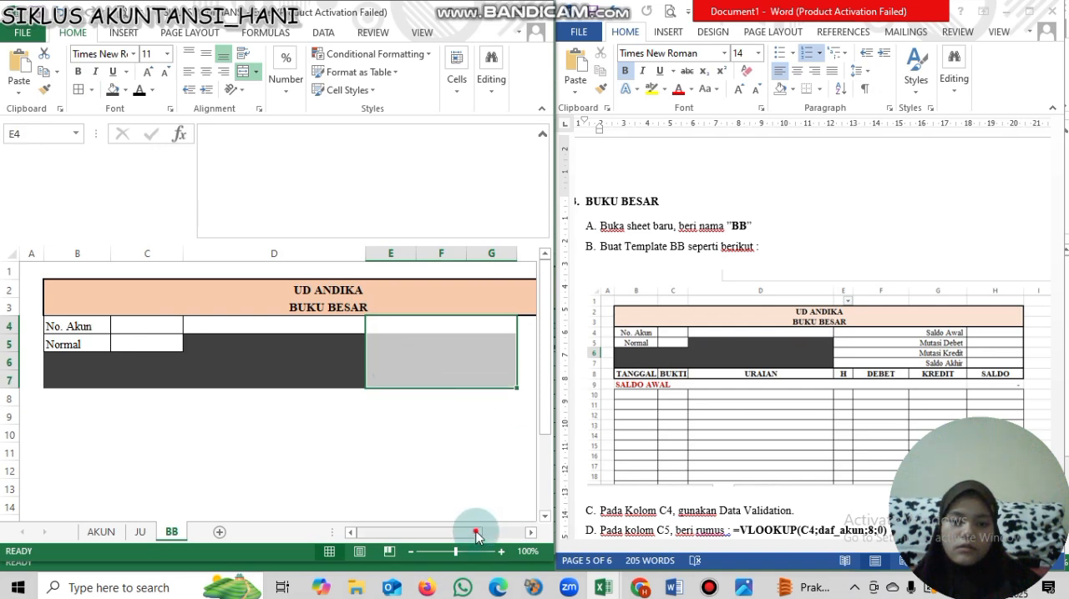
scroll(513, 534, right, 2)
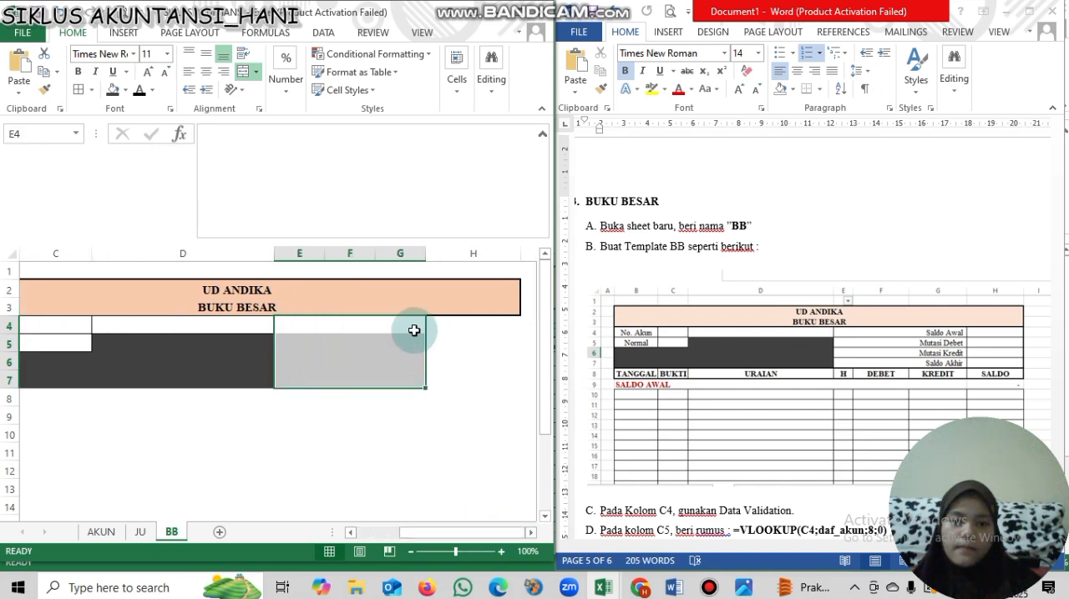
double_click(414, 331)
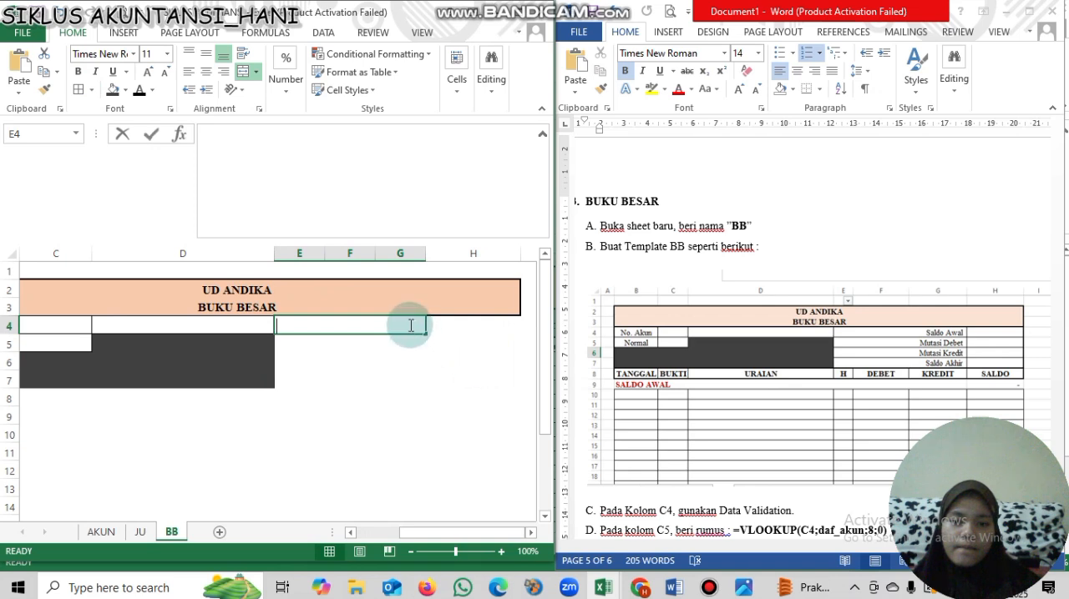
click(410, 325)
click(406, 341)
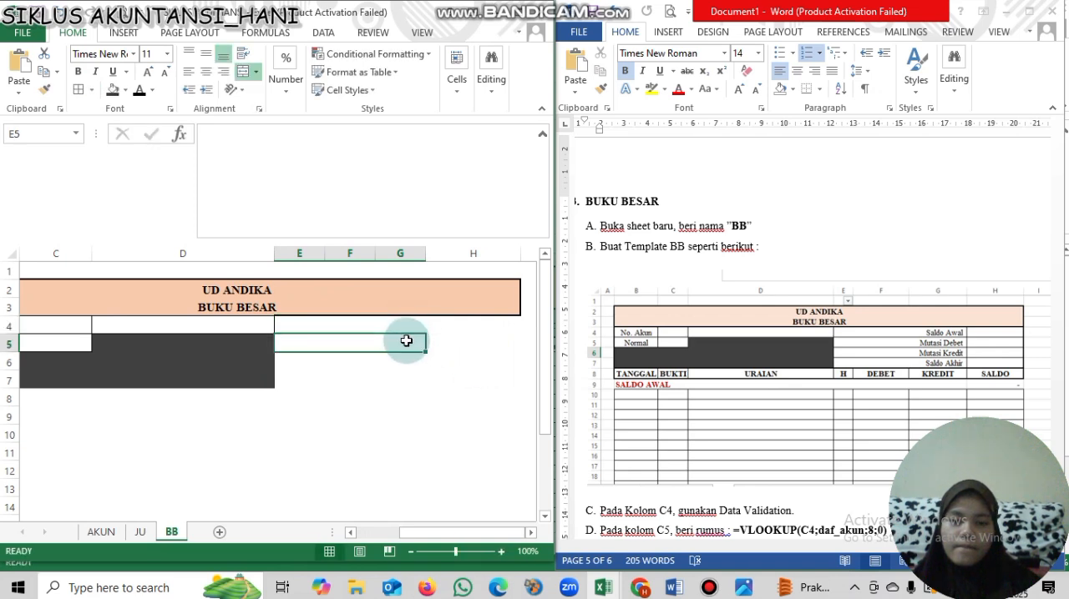
click(402, 328)
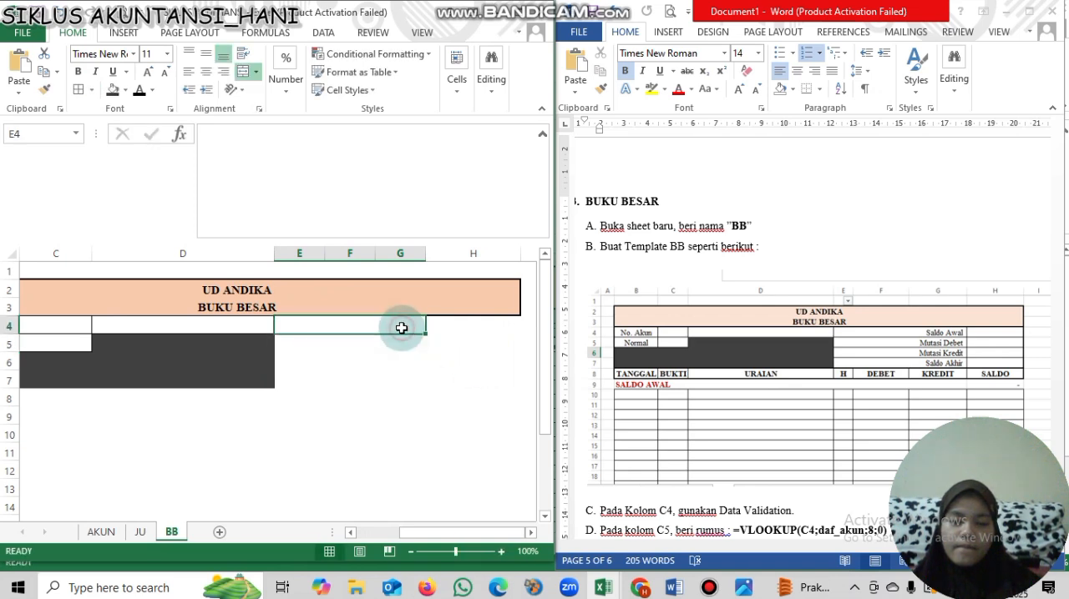
click(446, 346)
click(415, 331)
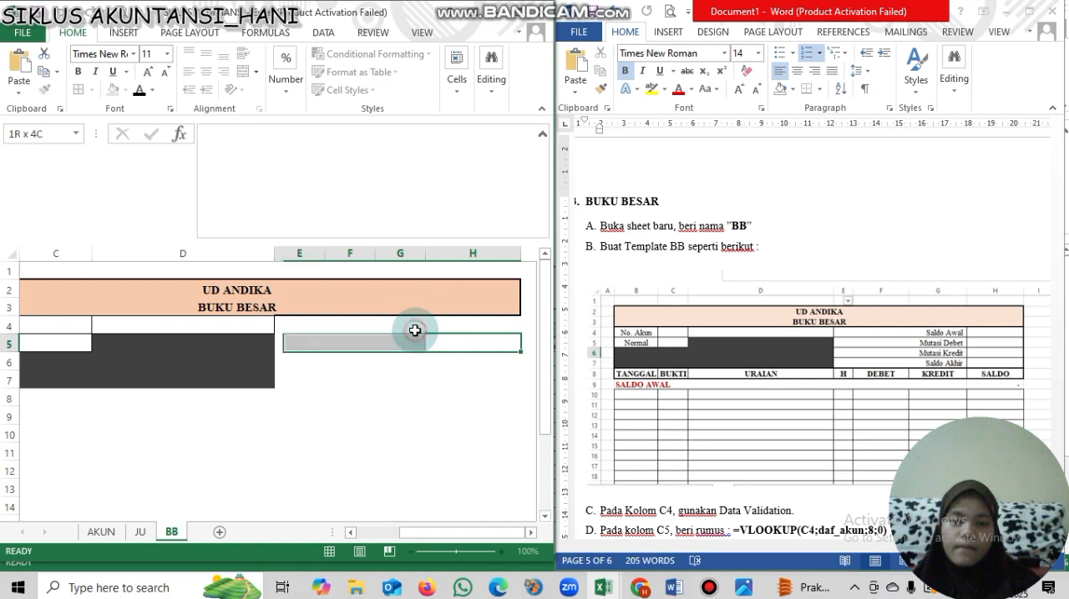
drag(415, 331, 512, 393)
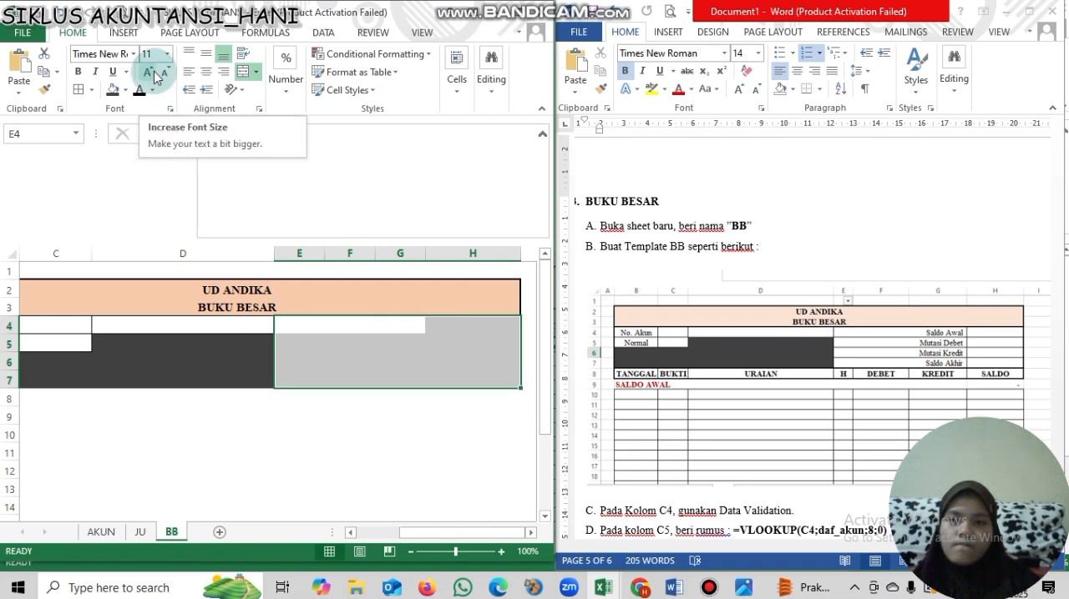
click(79, 92)
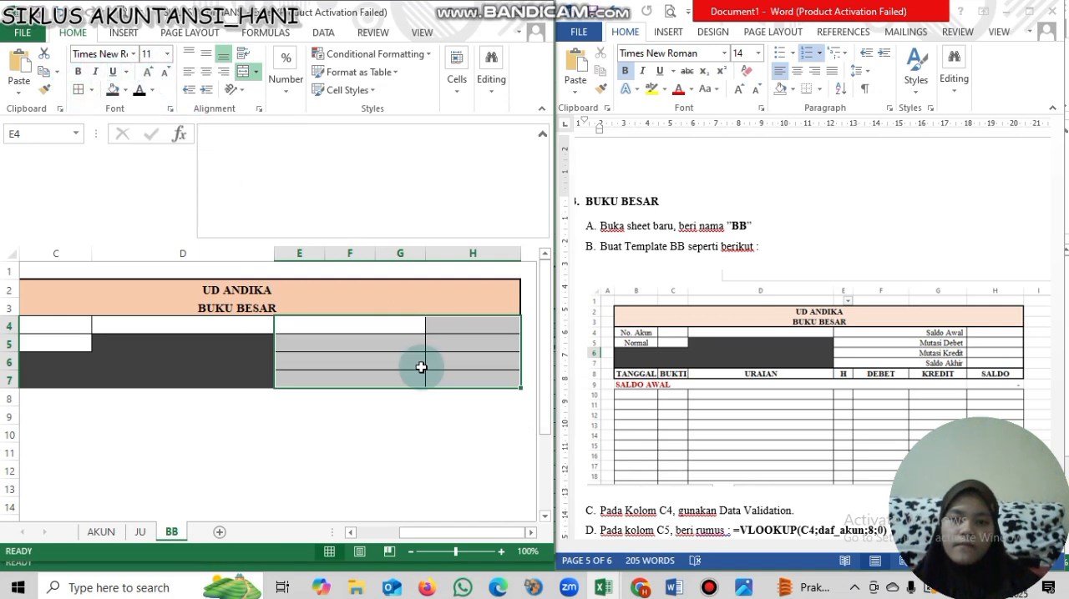
- Enter the labels Saldo Awal, Mutasi Debet, Mutasi Kredit and Saldo Akhir in the merged cells E4 to E7
click(400, 338)
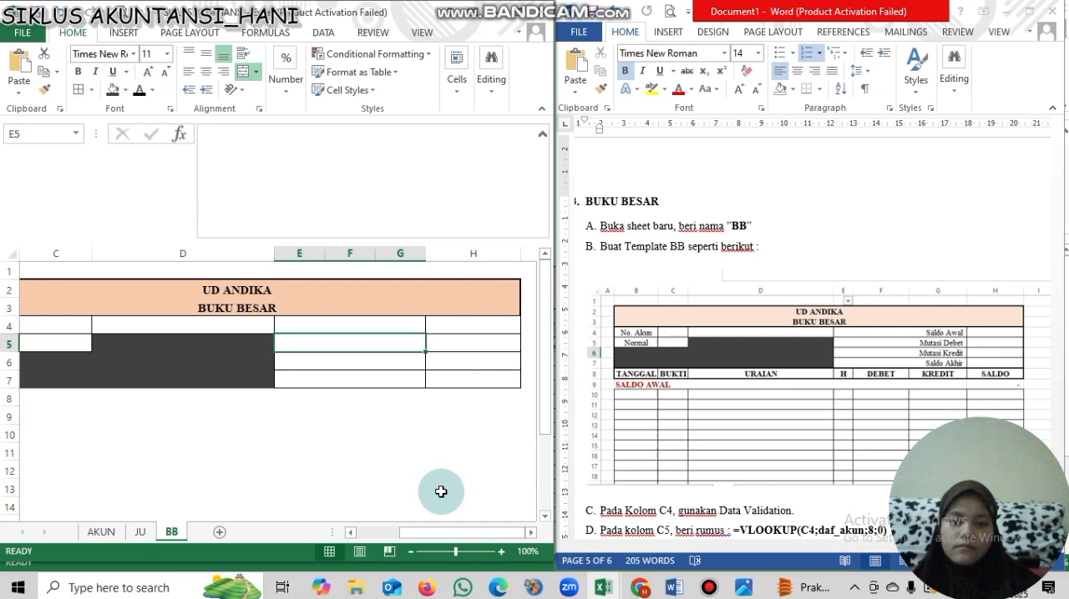
click(380, 327)
text(Saldo Awal)
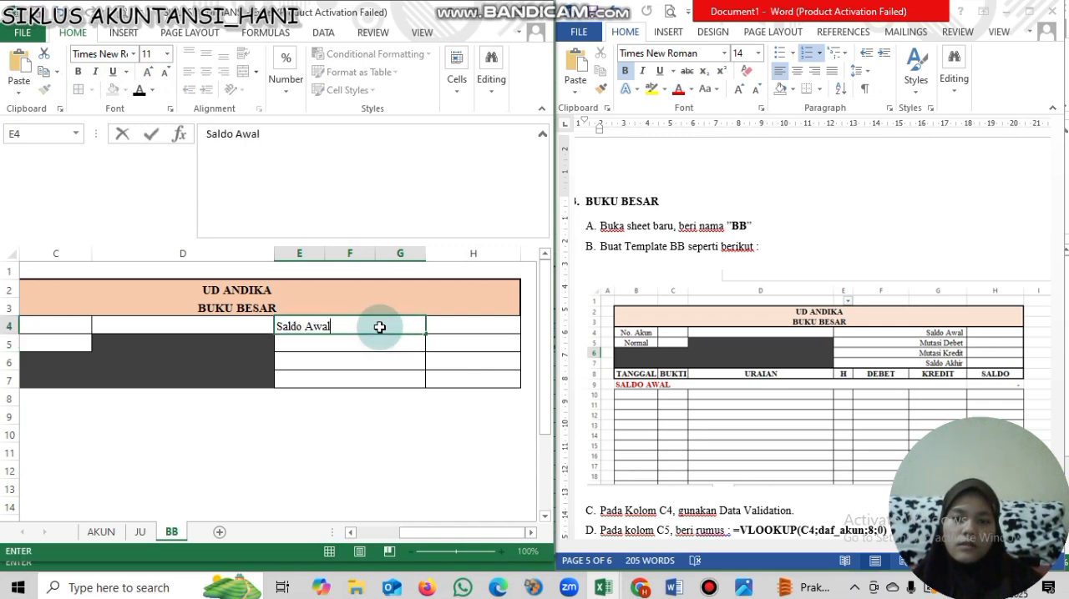
key(Return)
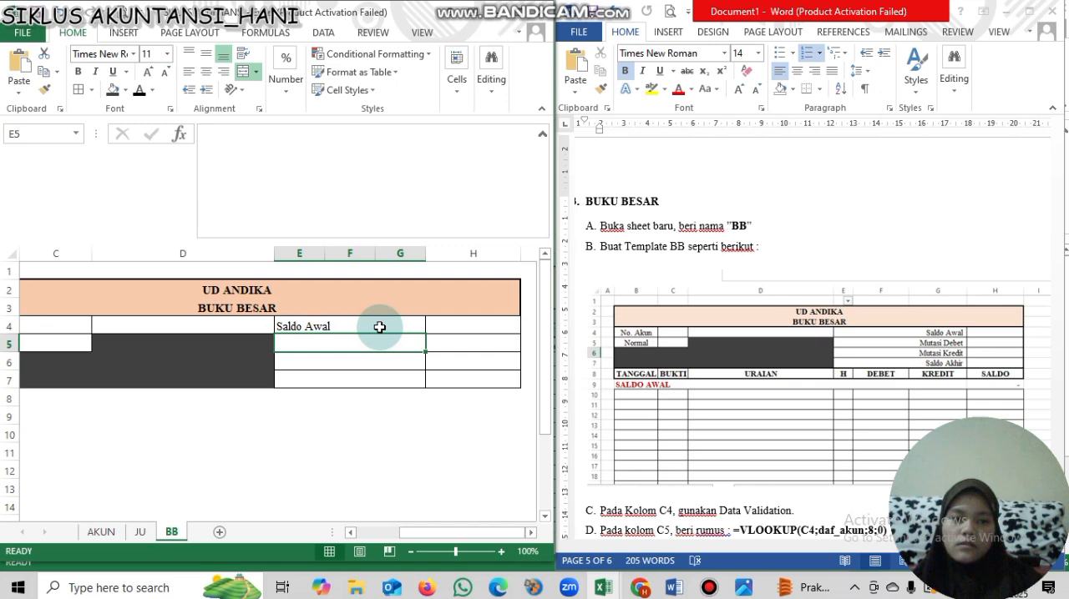
text(Mutasi Debet)
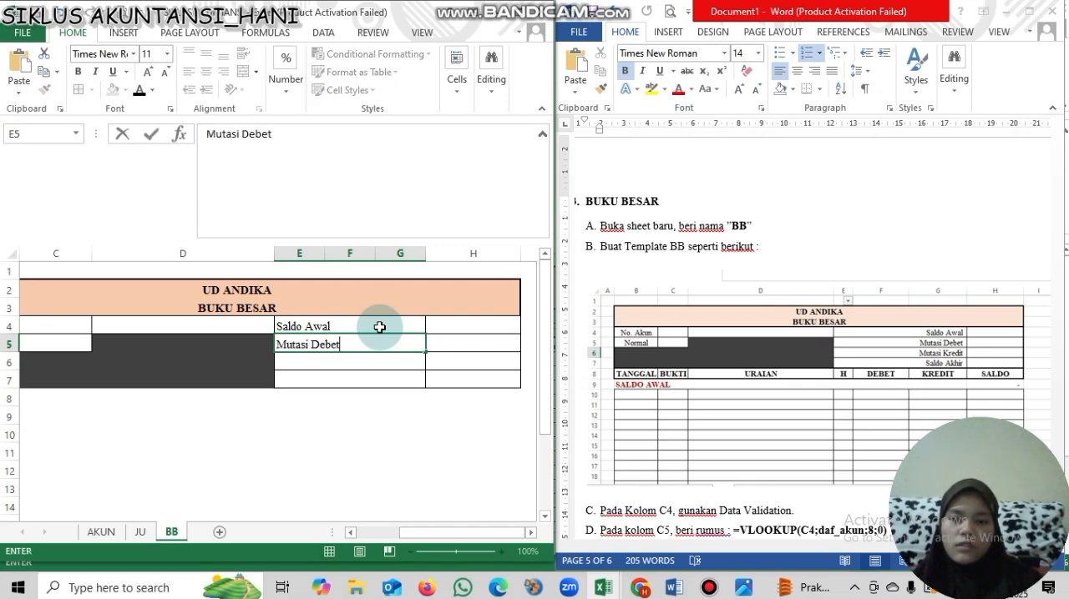
key(Return)
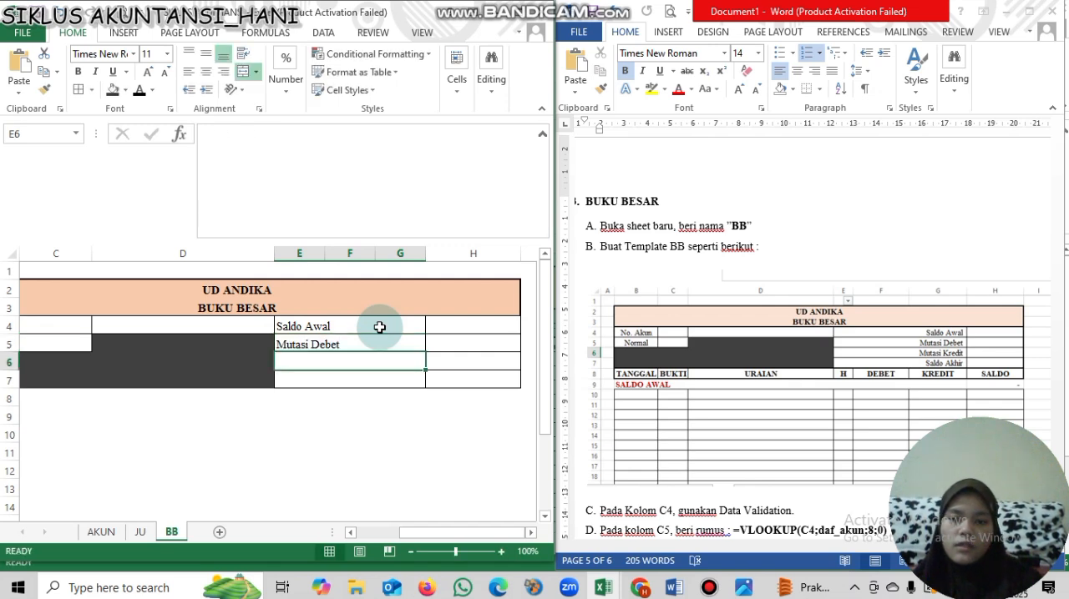
text(Mutasi Kredit)
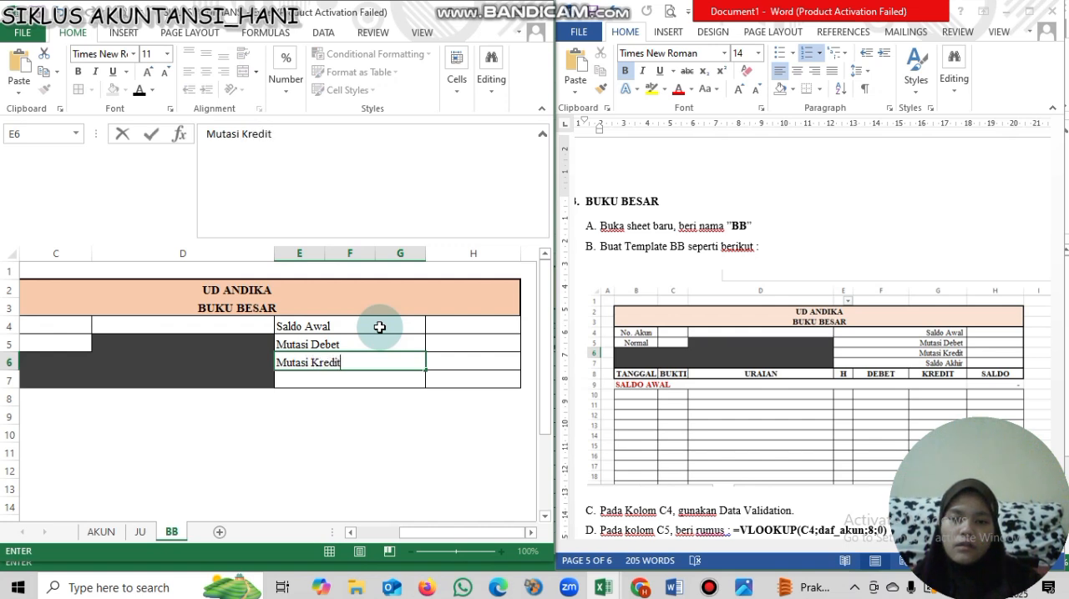
key(Return)
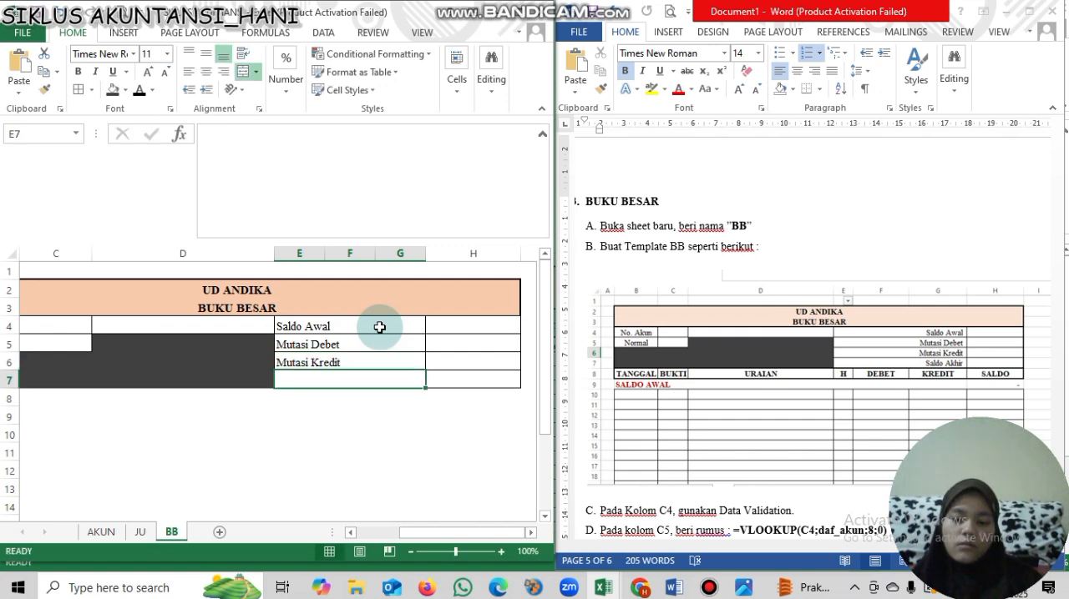
text(Saldo Akh)
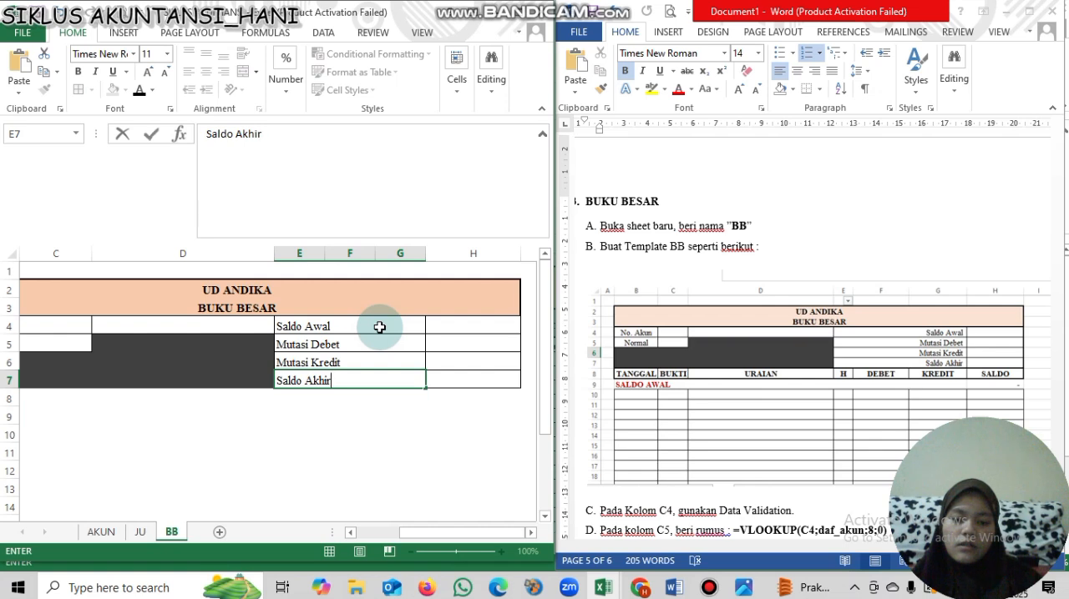
text(ir)
key(Tab)
key(Up)
key(Up)
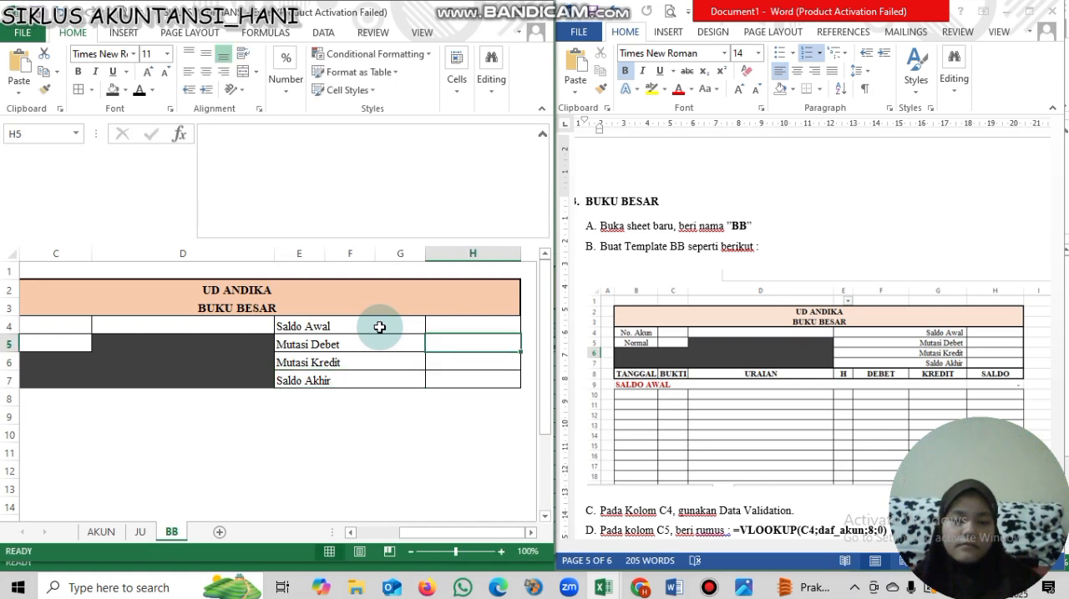
key(Left)
key(Left)
key(Left)
key(Left)
key(Left)
key(Right)
key(Right)
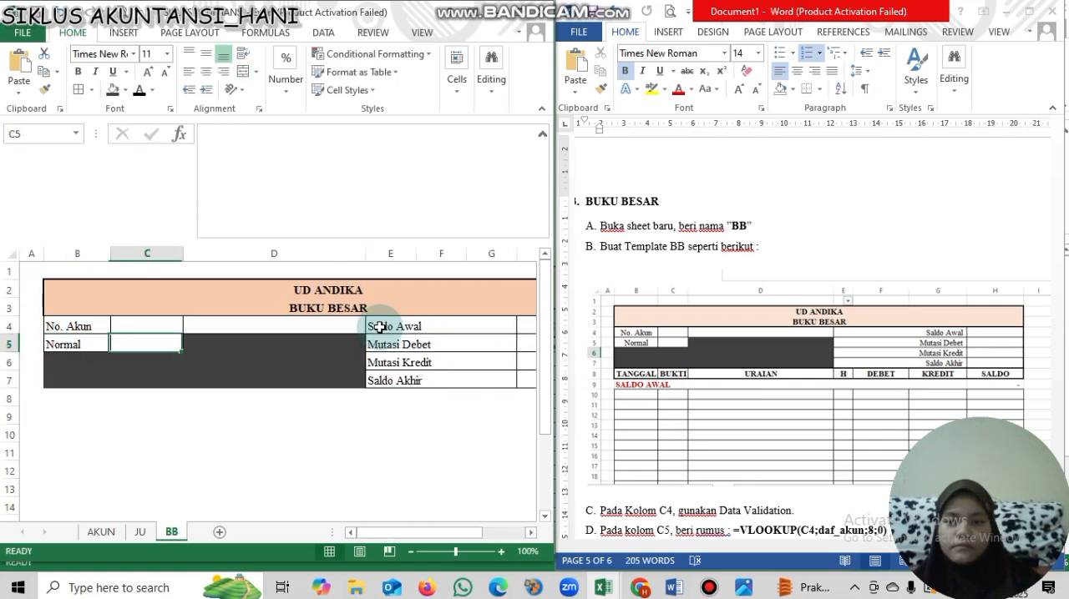
click(294, 313)
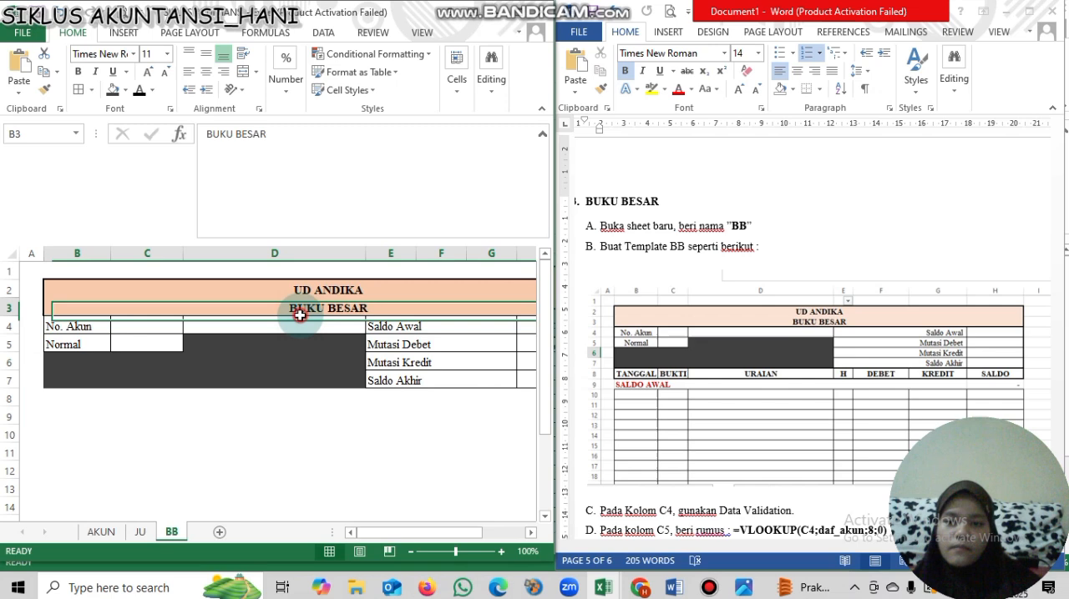
click(191, 326)
click(147, 326)
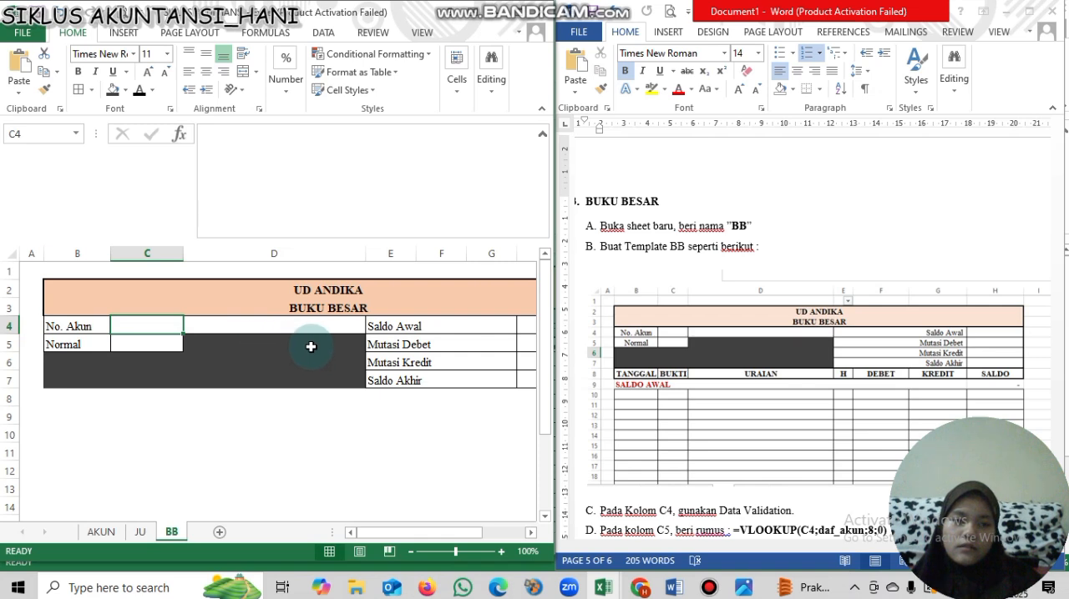
- Right-align the balance and mutation labels in the merged cells E4 to E7
drag(390, 322, 399, 376)
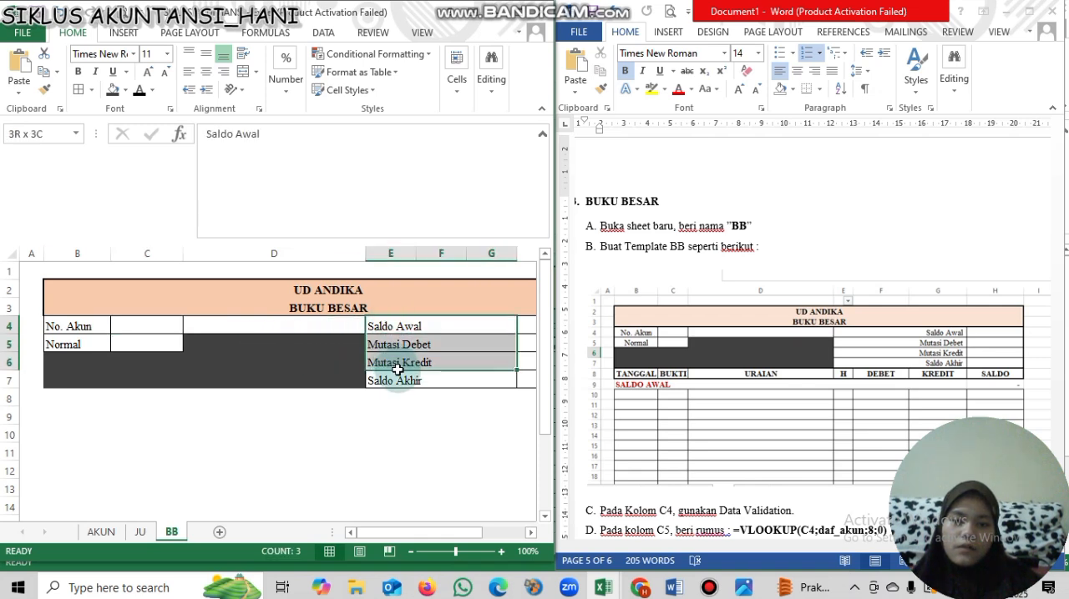
click(223, 72)
click(157, 338)
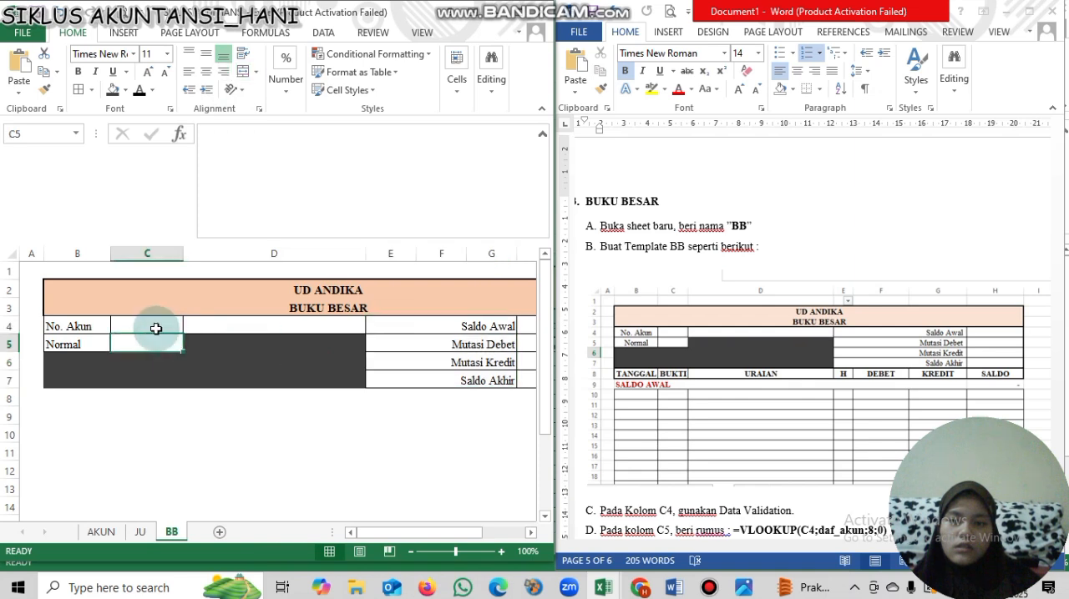
click(156, 327)
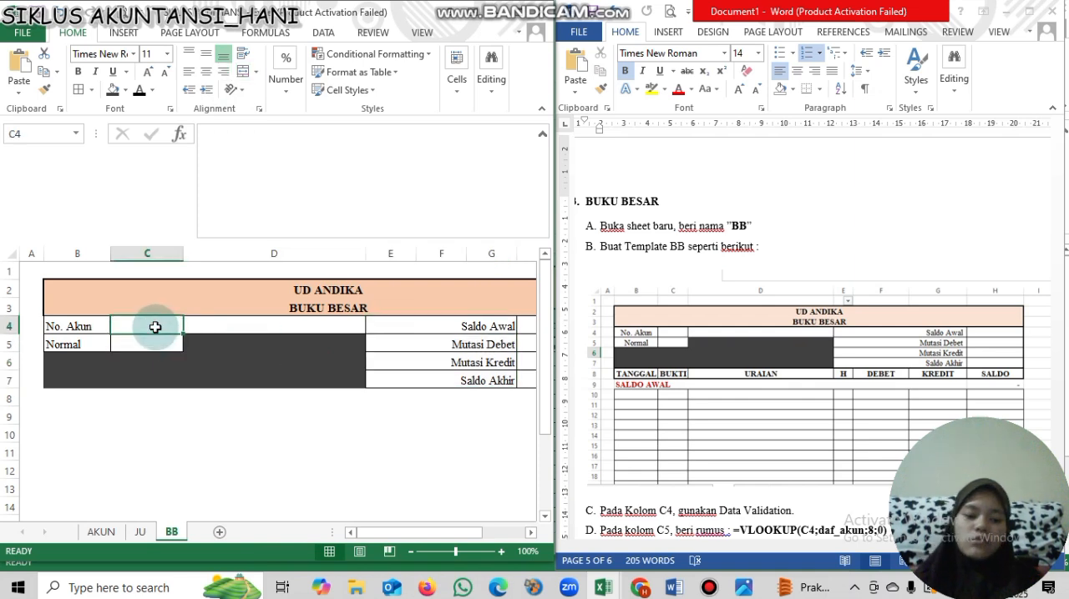
text(=)
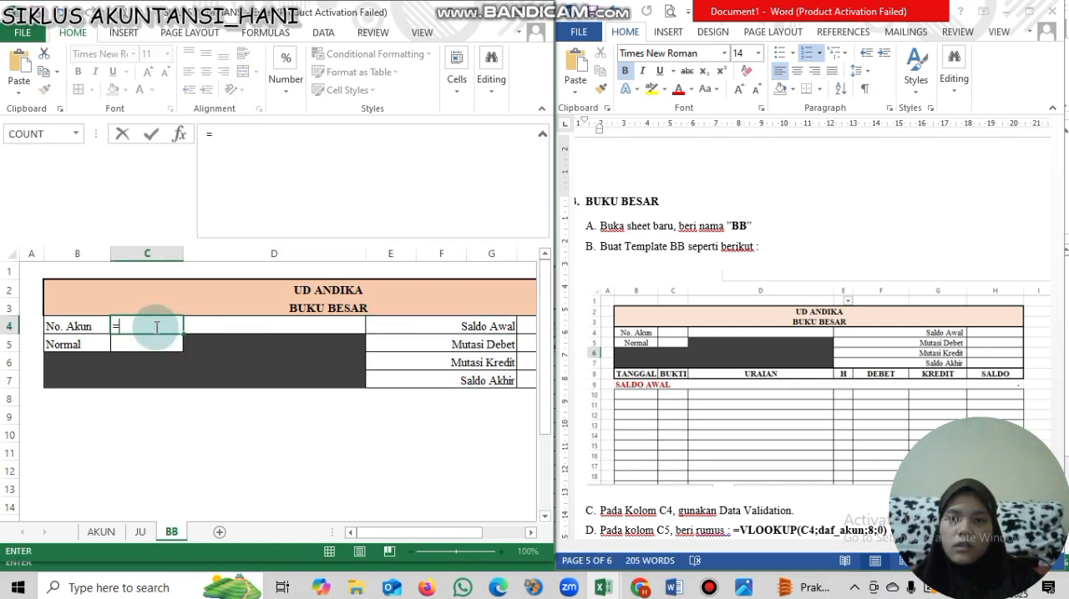
key(Escape)
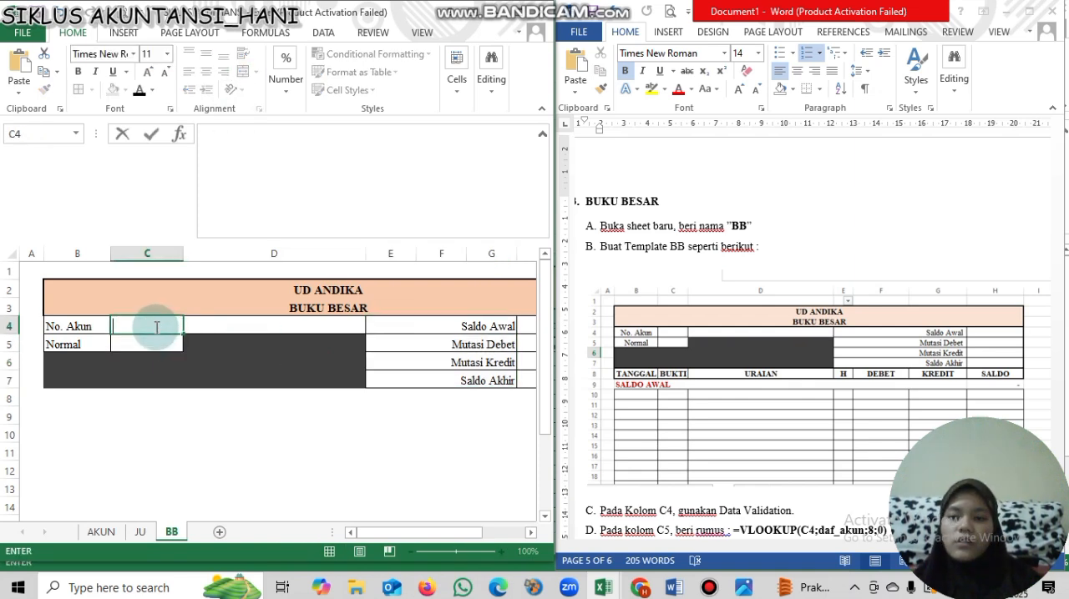
- Add List data validation to cell C4 with the account-code named range as its source, and check the dropdown
click(322, 33)
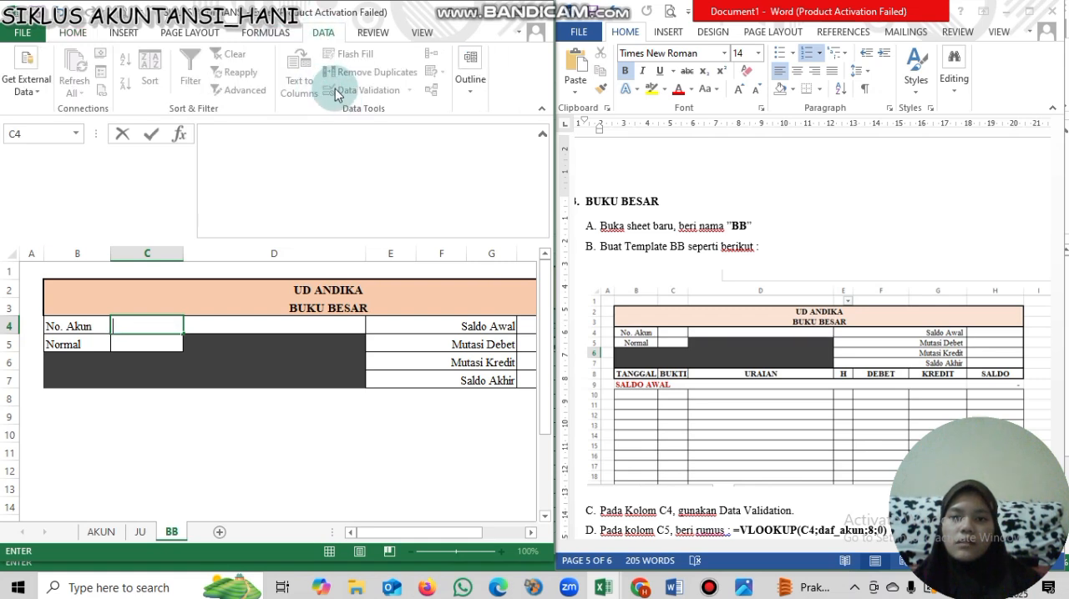
key(Return)
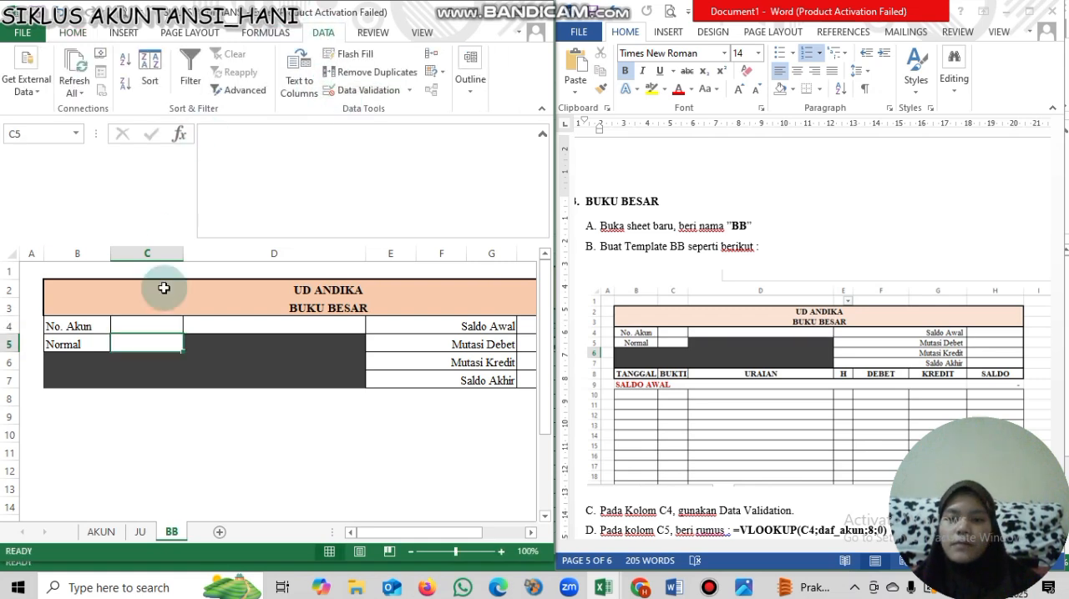
click(151, 326)
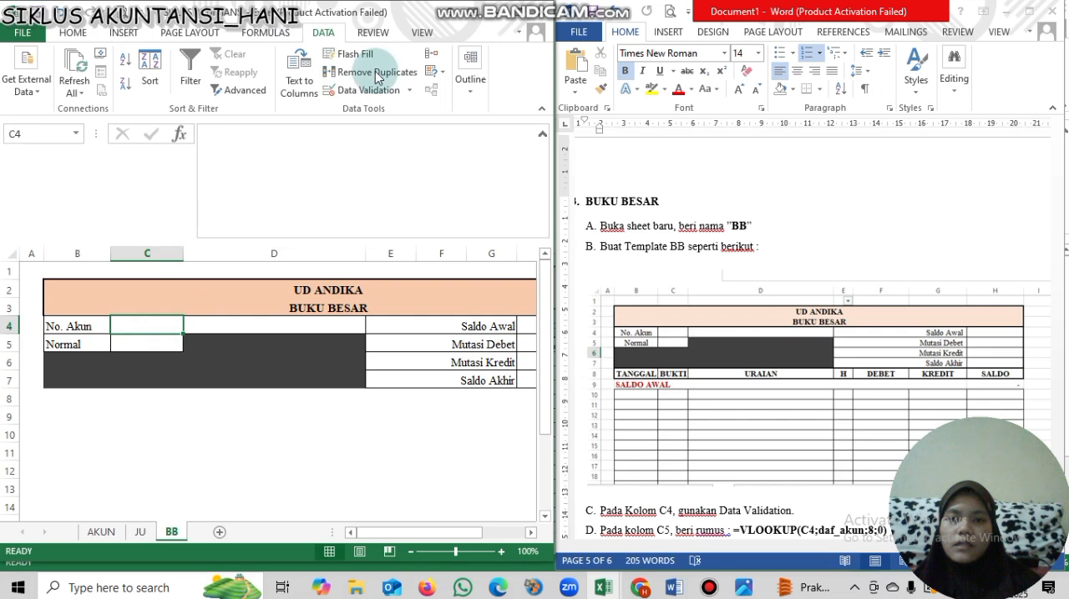
click(409, 92)
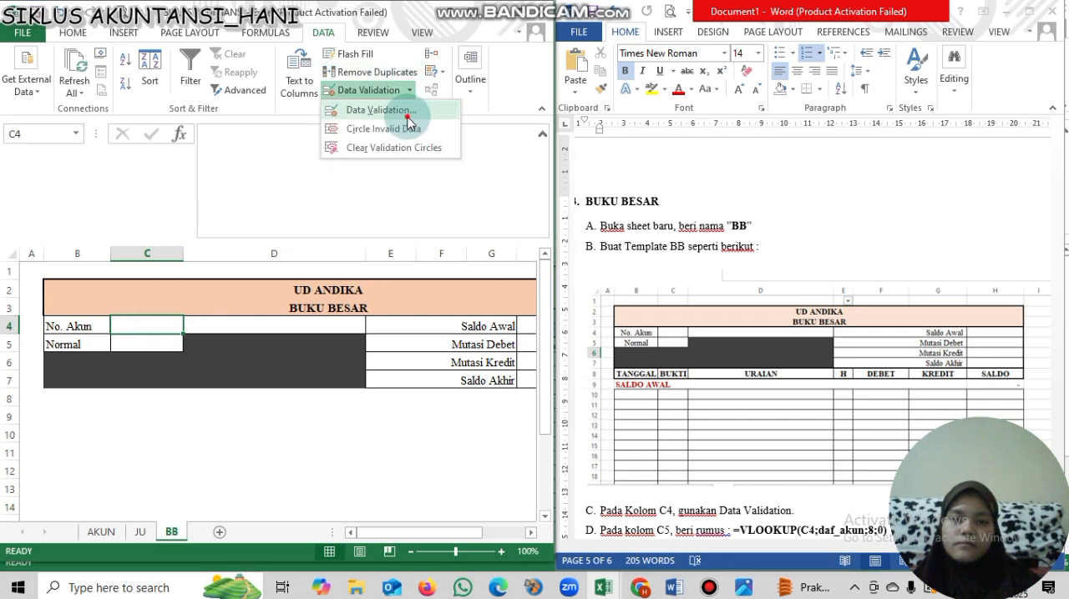
click(341, 226)
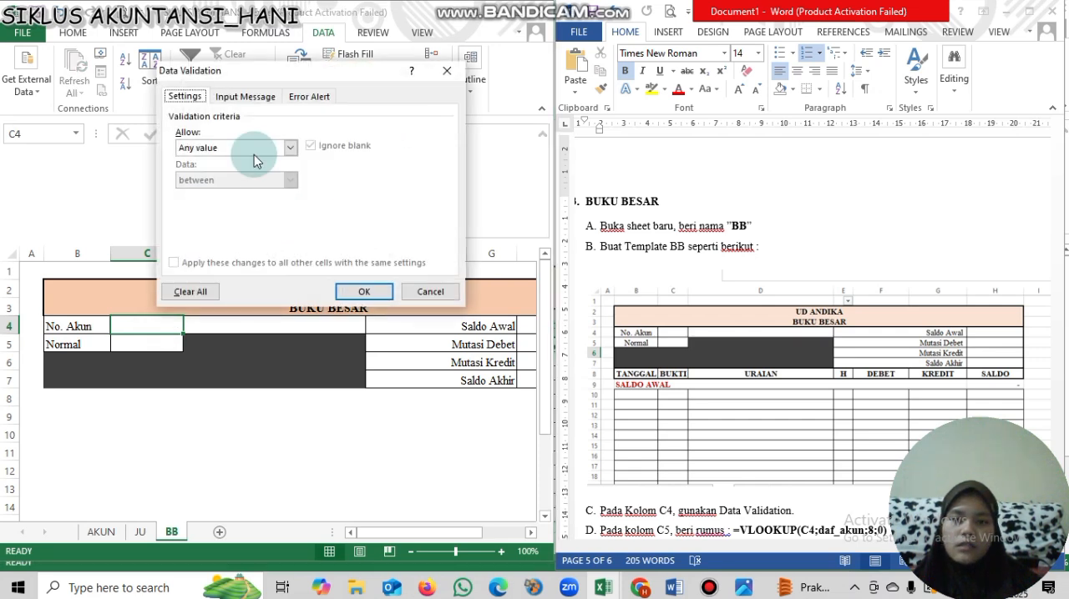
click(254, 150)
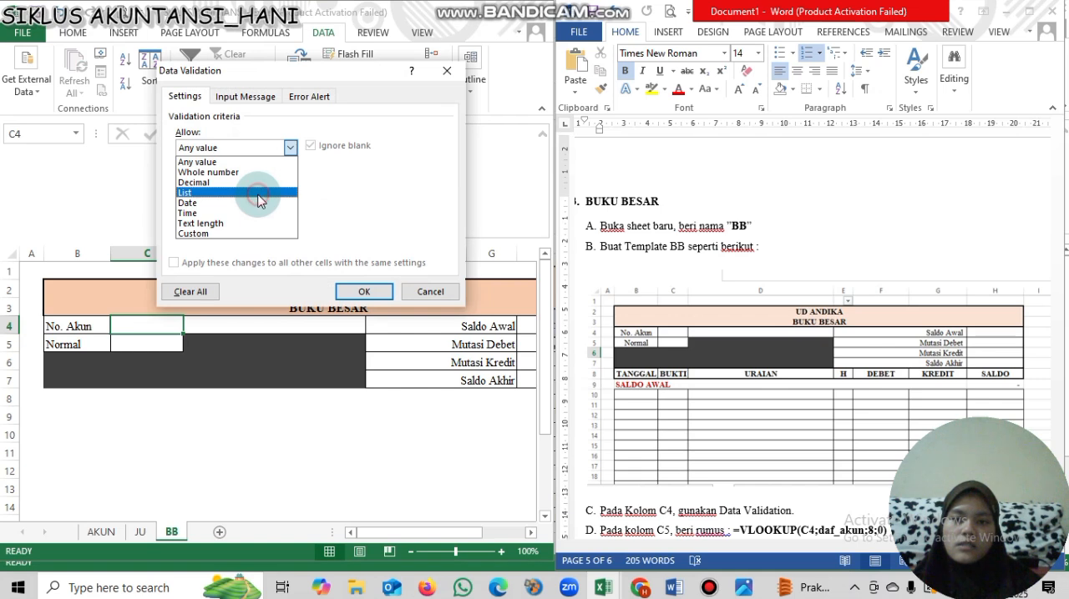
click(259, 198)
click(255, 214)
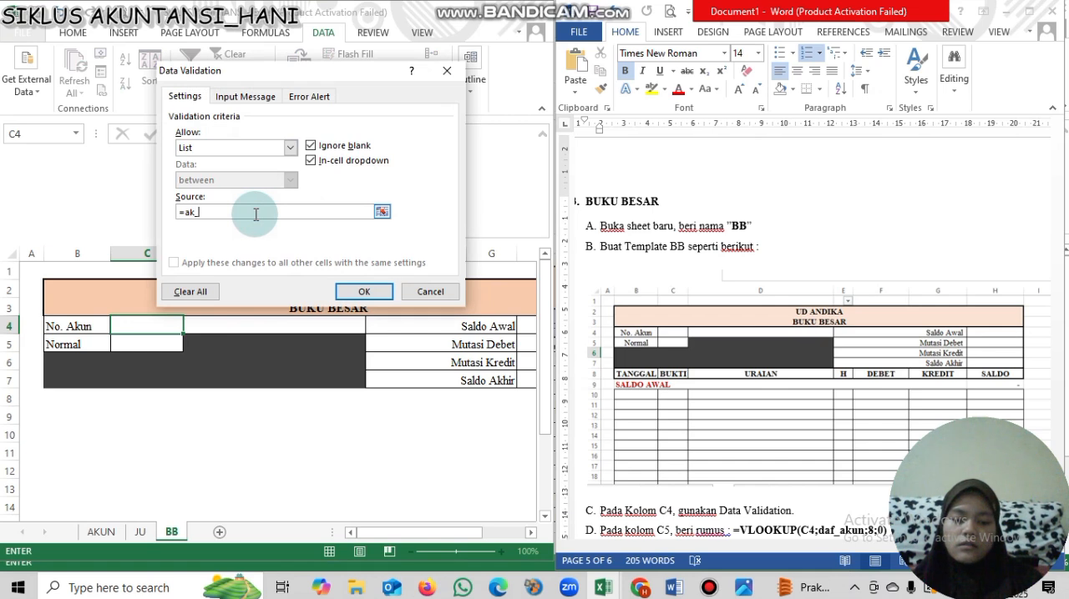
key(Return)
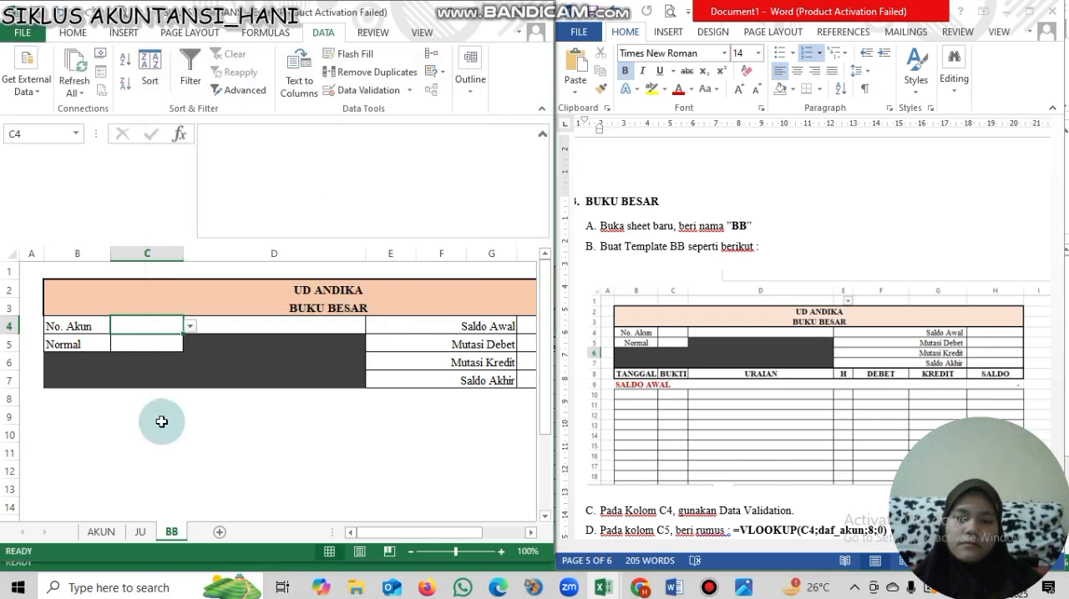
click(191, 326)
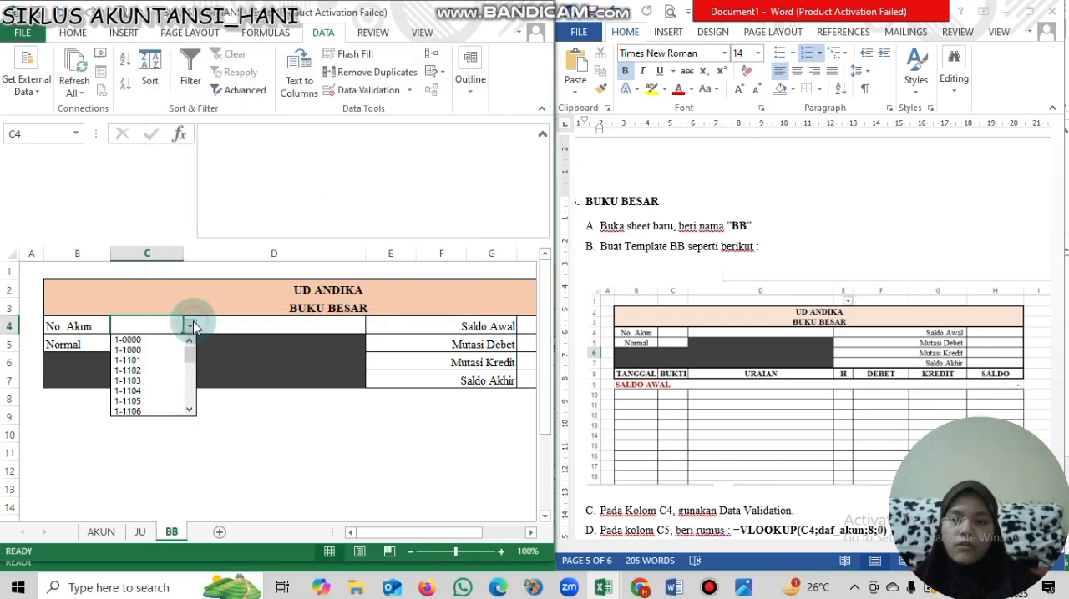
click(191, 326)
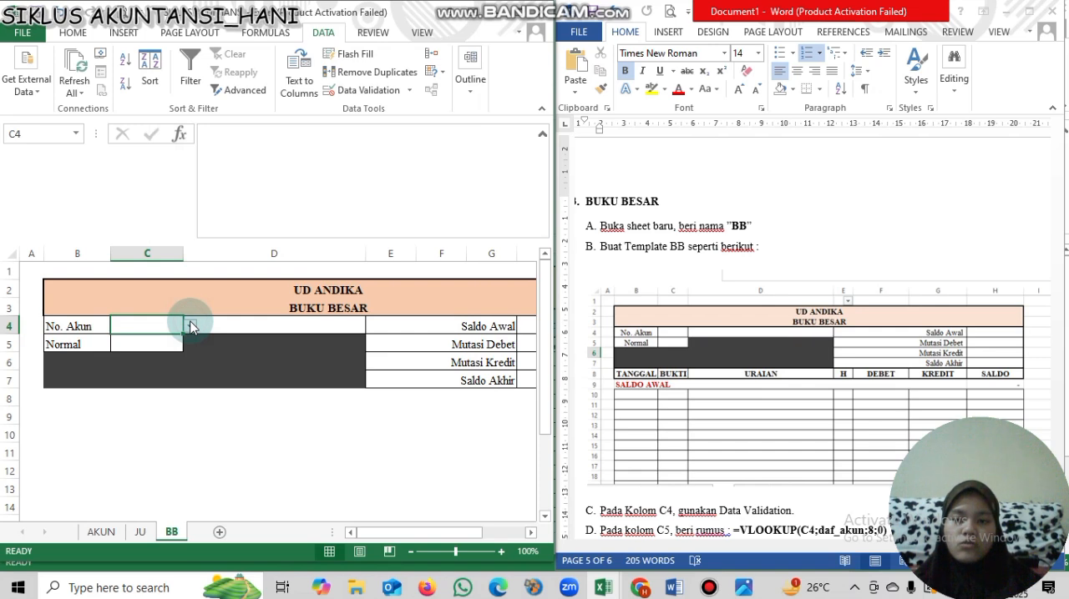
- In the Word instructions, change the column index in the C5 VLOOKUP formula to 5
click(150, 344)
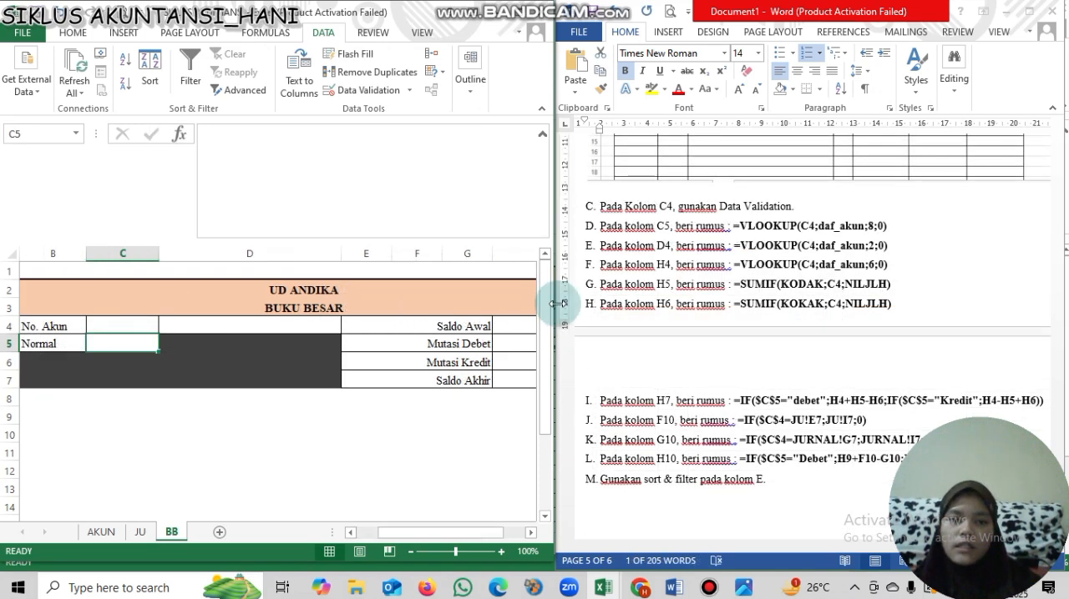
click(875, 234)
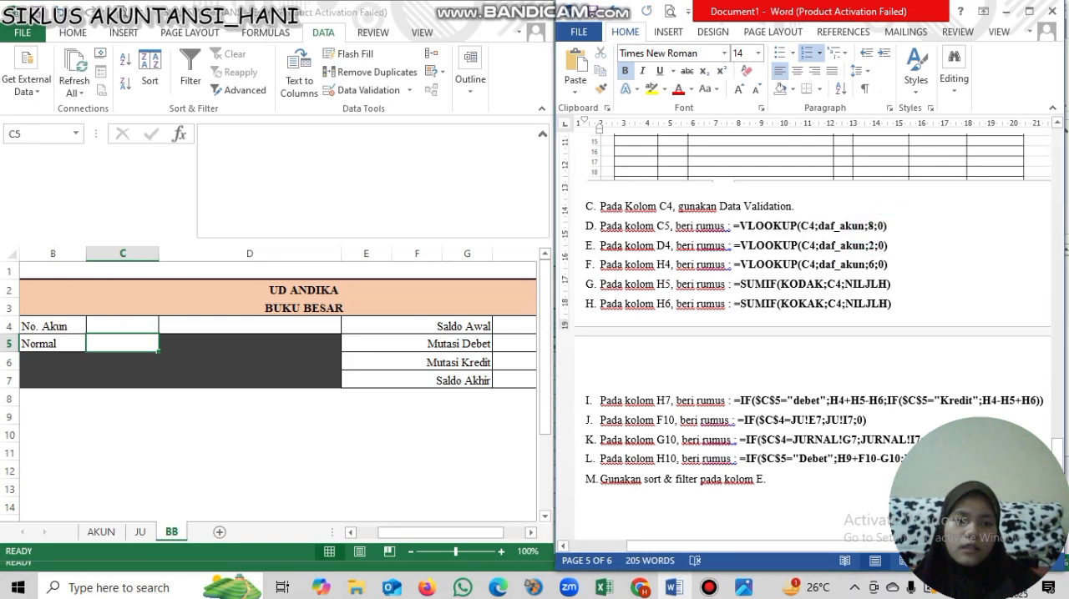
key(BackSpace)
text(5)
key(Return)
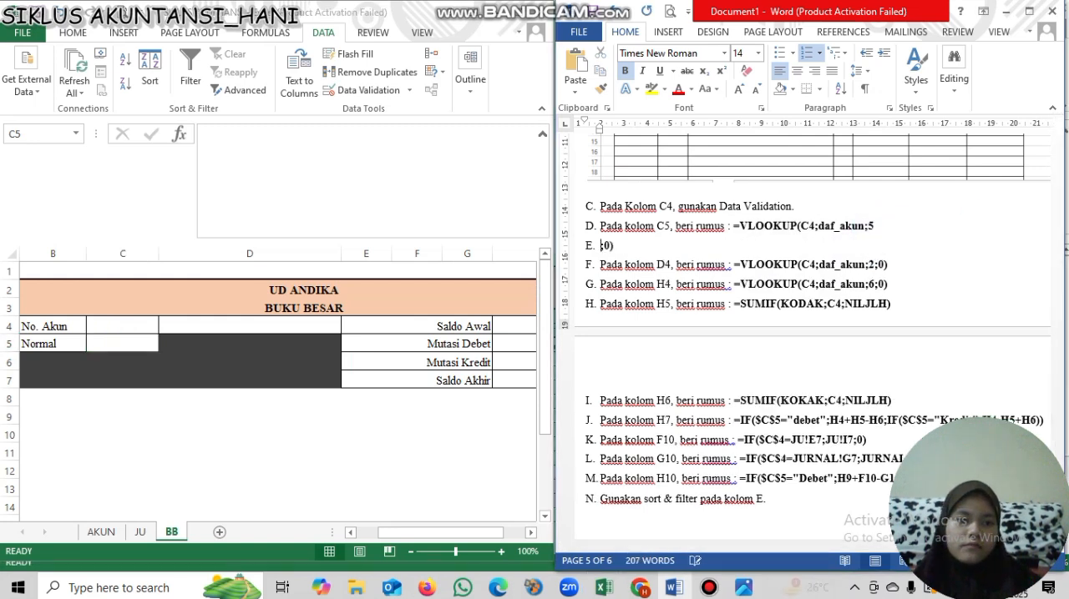
key(BackSpace)
key(BackSpace)
- Copy the formula =VLOOKUP(C4;daf_akun;5;0) from the Word instructions into cell C5 beside Normal
click(904, 228)
shift+click(738, 226)
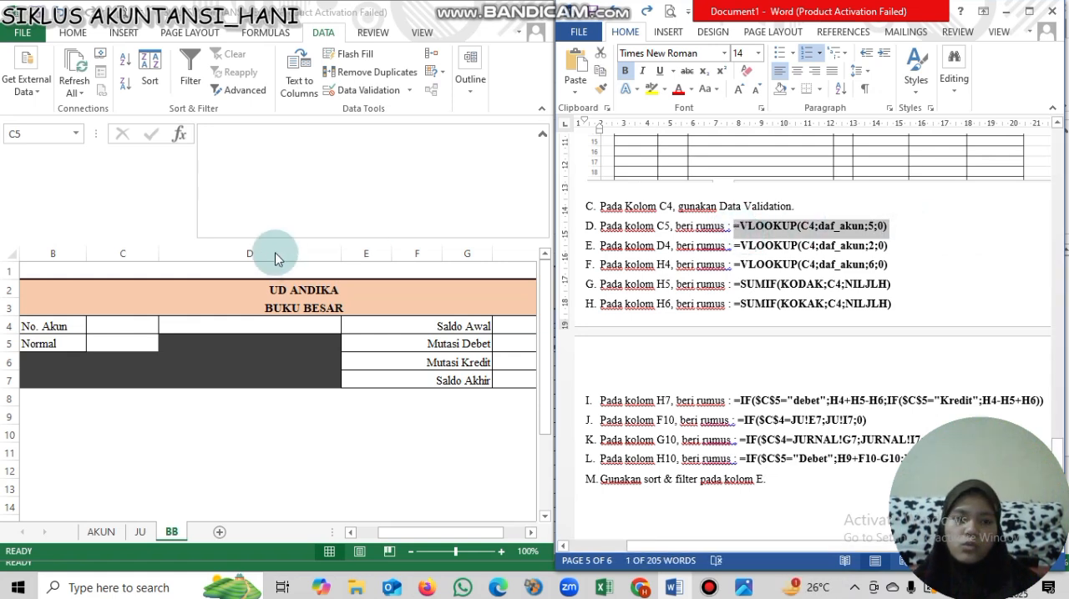
click(117, 349)
click(246, 147)
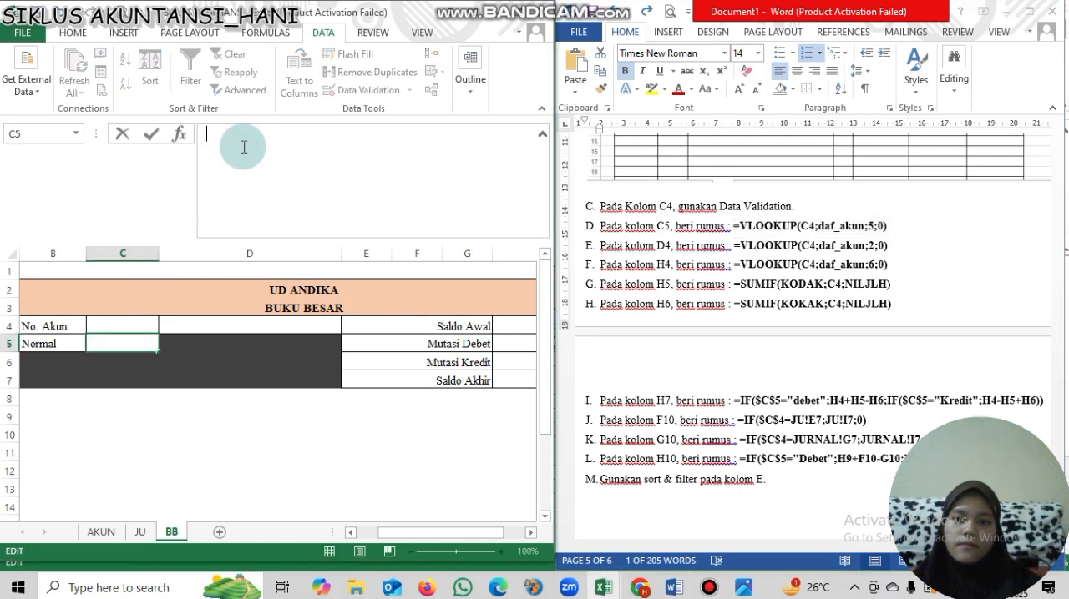
click(888, 227)
key(ctrl+c)
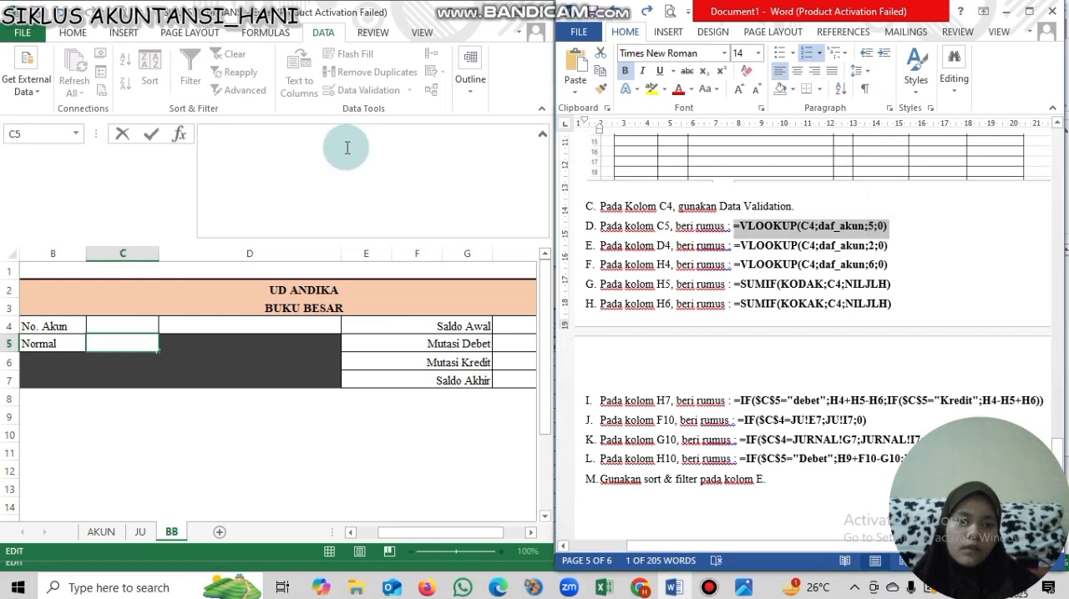
click(307, 140)
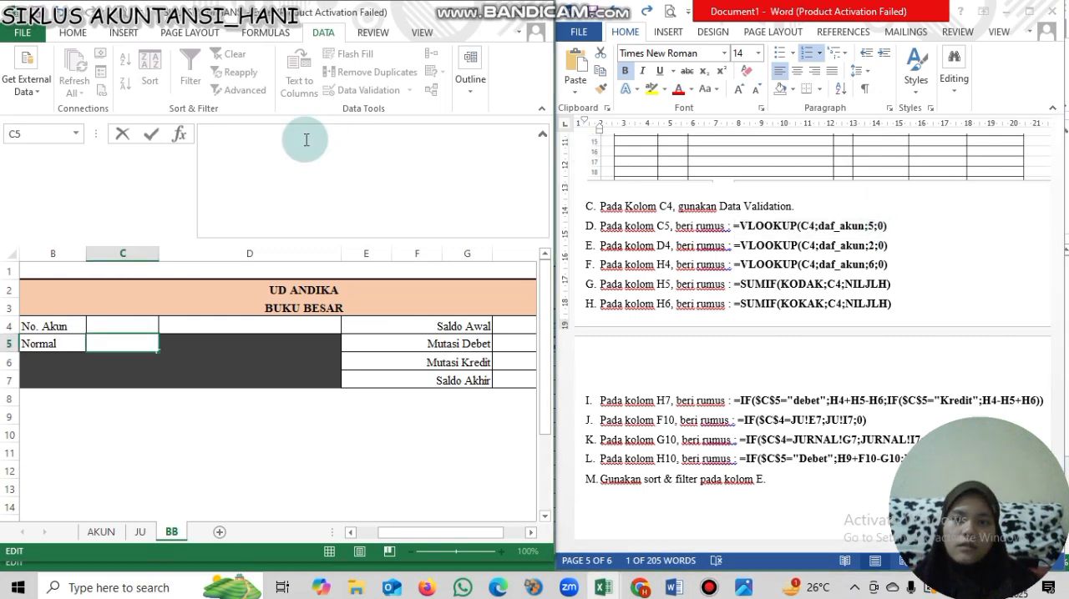
key(ctrl+v)
key(Return)
- Examine the VLOOKUP arguments in cell C5 and the columns covered by the daf_akun range on the AKUN sheet
click(114, 329)
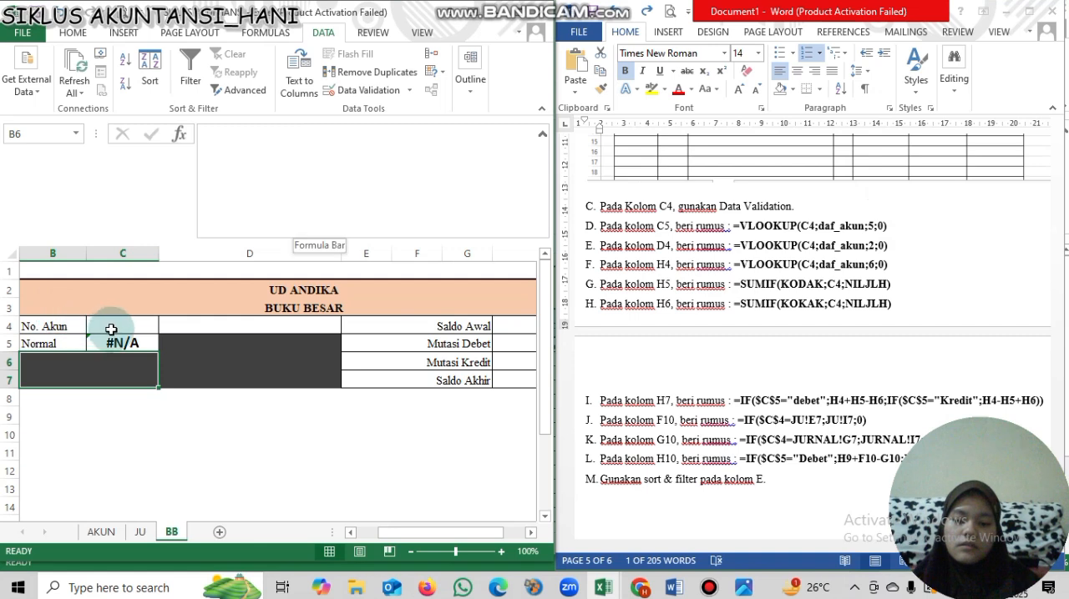
click(121, 343)
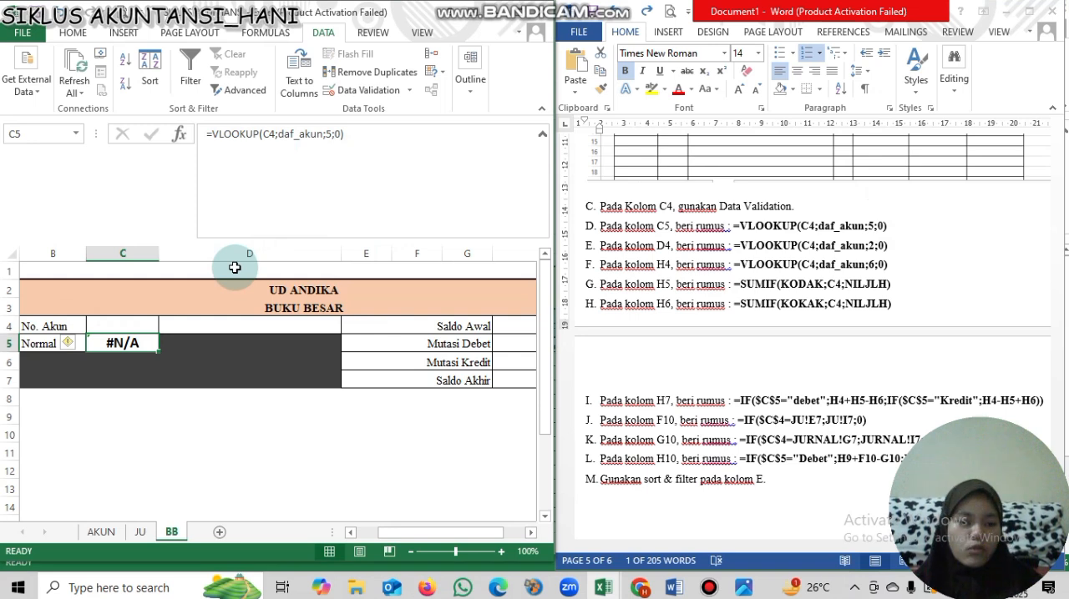
click(270, 136)
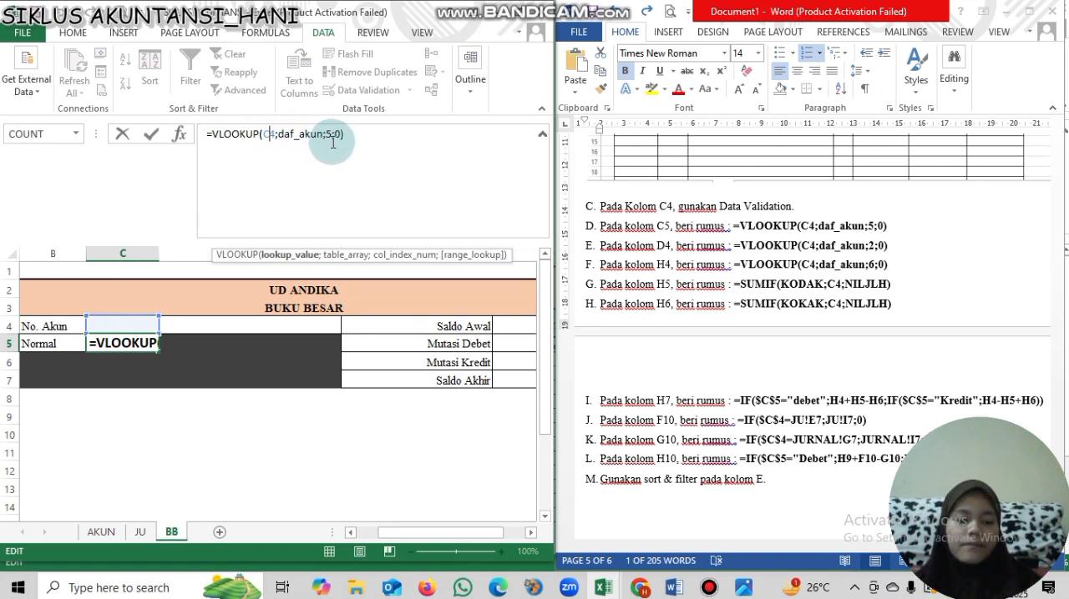
key(Return)
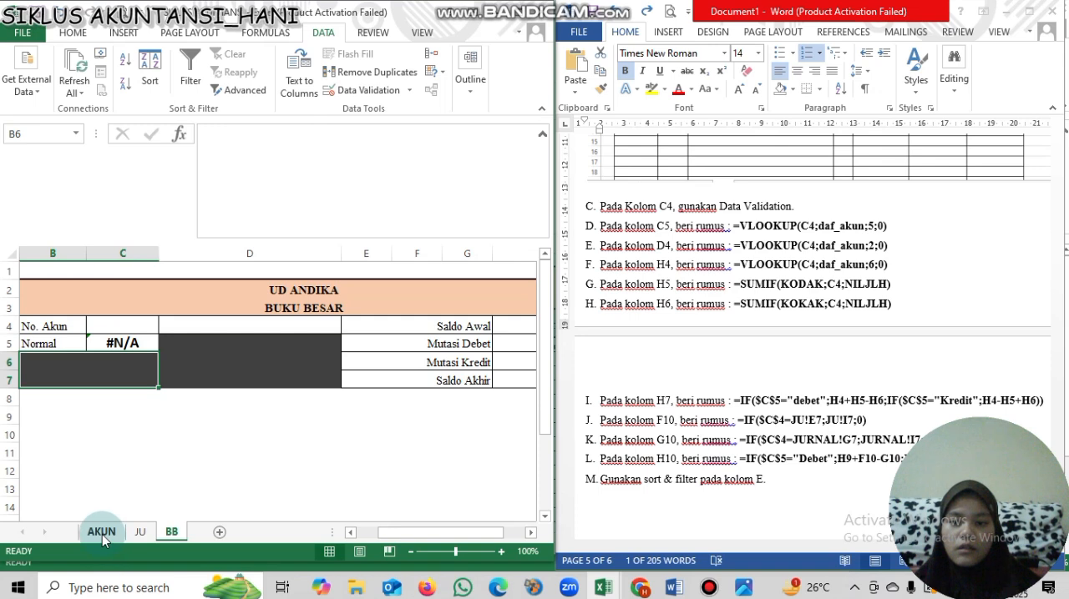
click(103, 536)
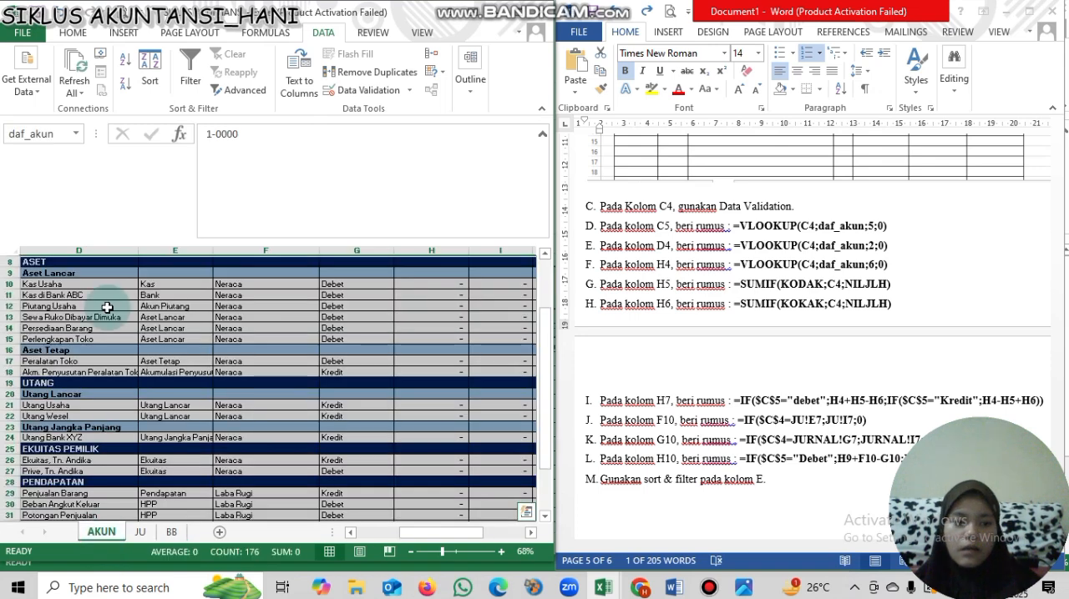
click(75, 133)
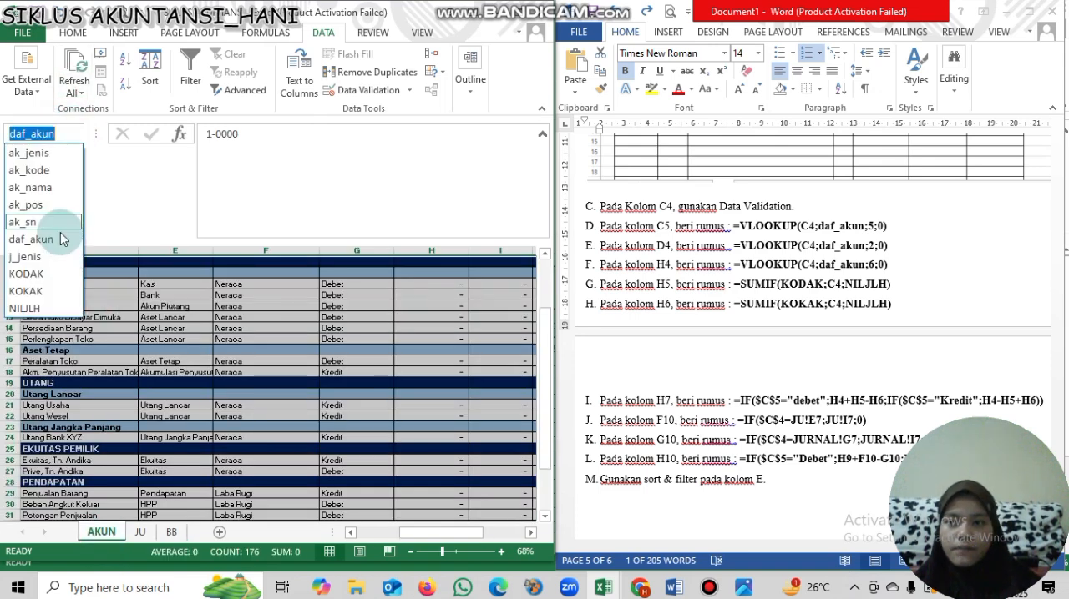
click(61, 242)
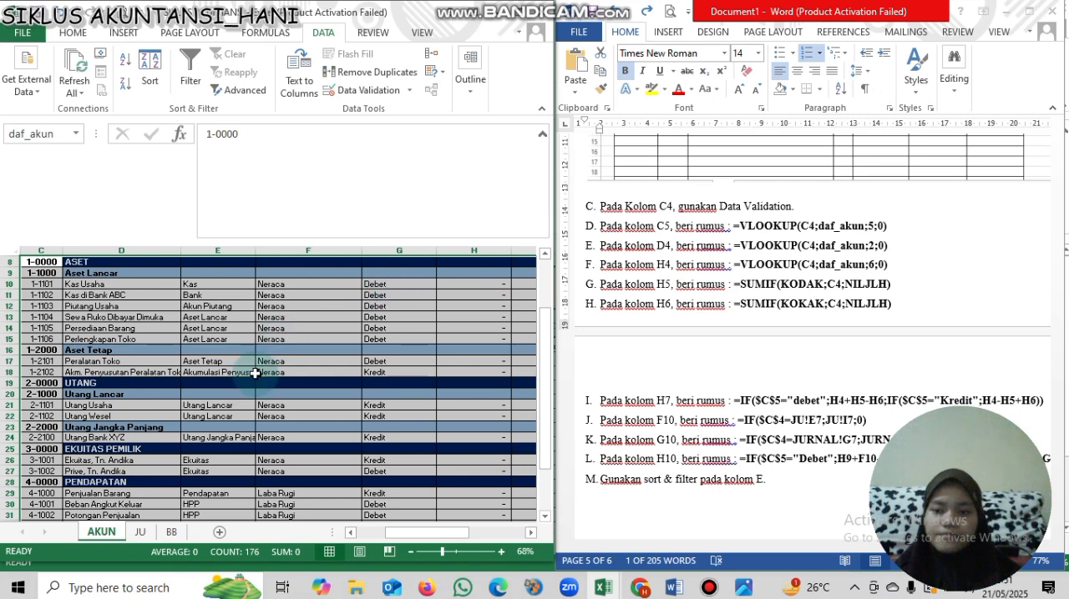
key(Return)
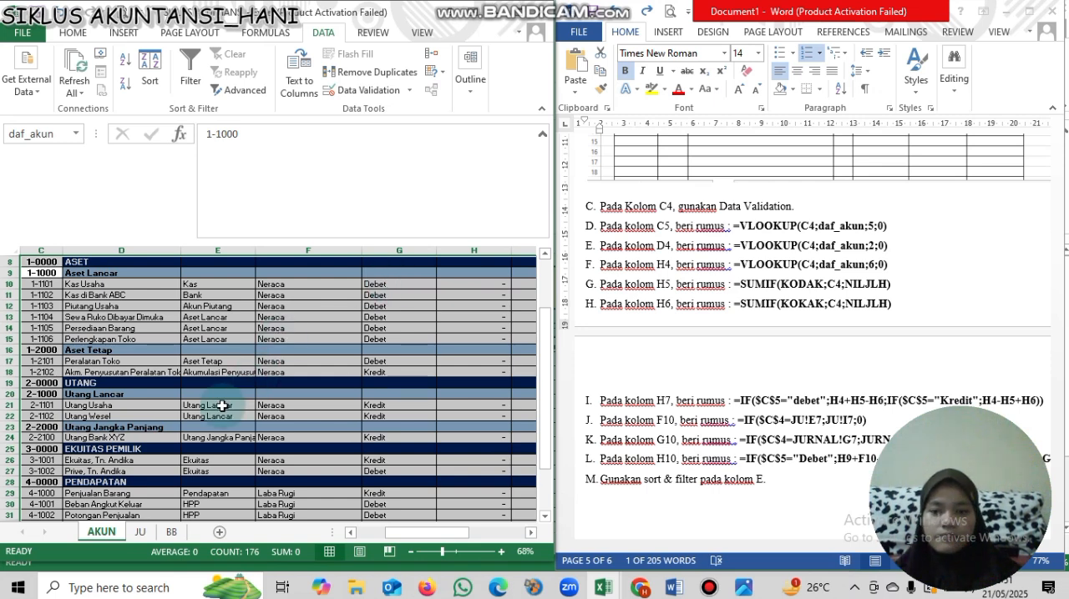
- Copy the formula =VLOOKUP(C4;daf_akun;2;0) from the Word instructions into cell D4 on the BB sheet
click(173, 533)
click(195, 326)
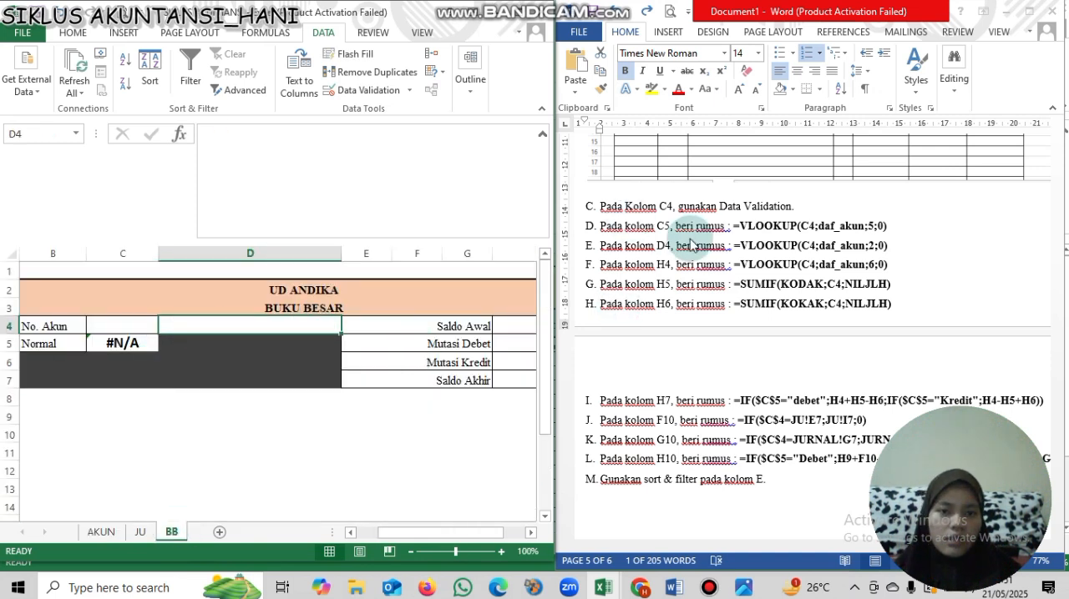
click(891, 245)
drag(892, 245, 734, 248)
key(ctrl+c)
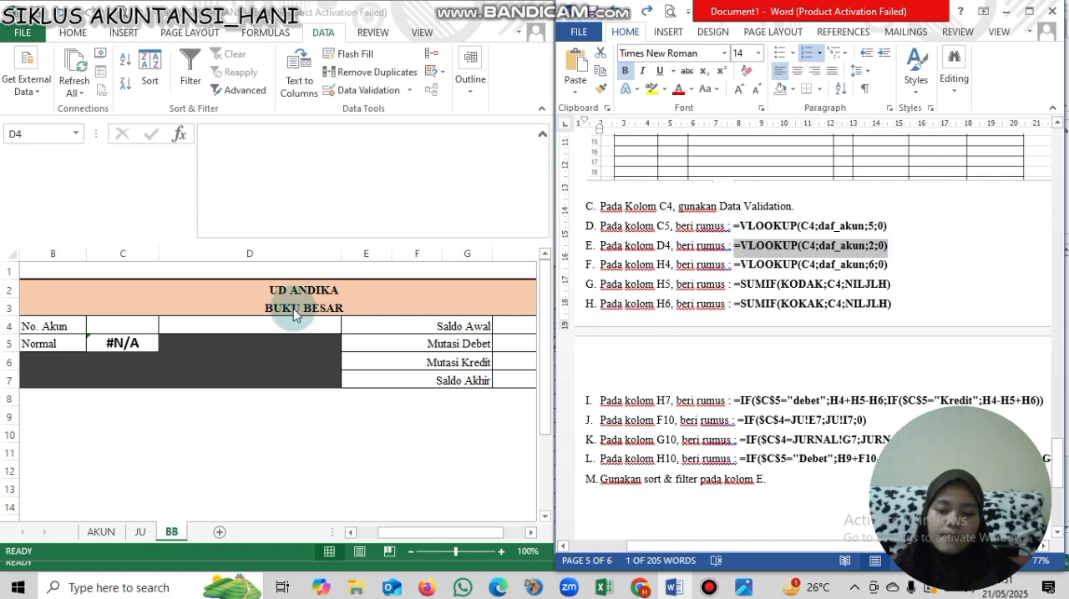
click(266, 326)
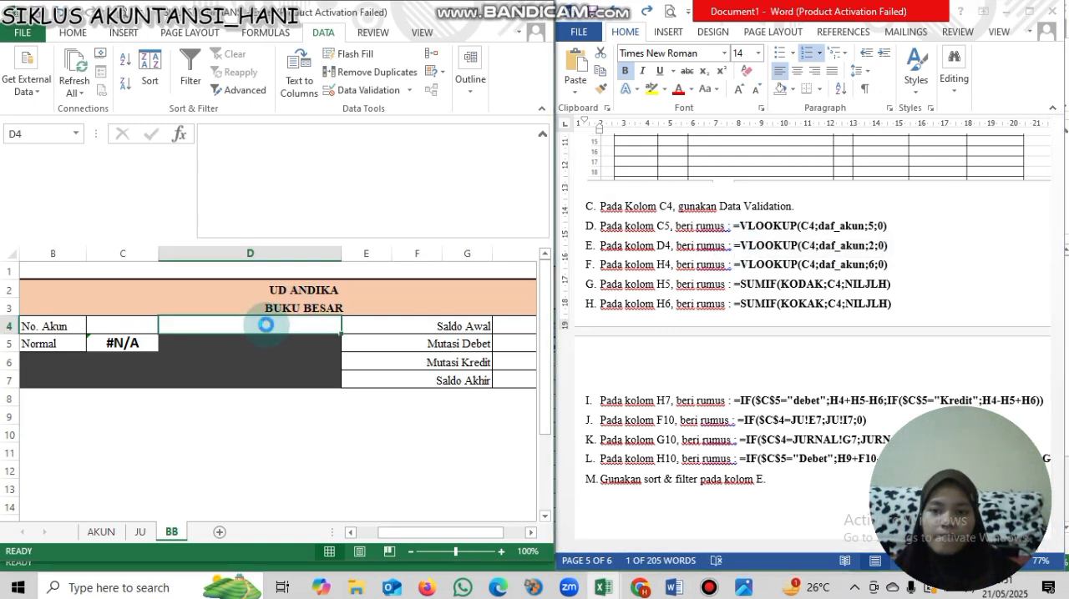
key(ctrl+v)
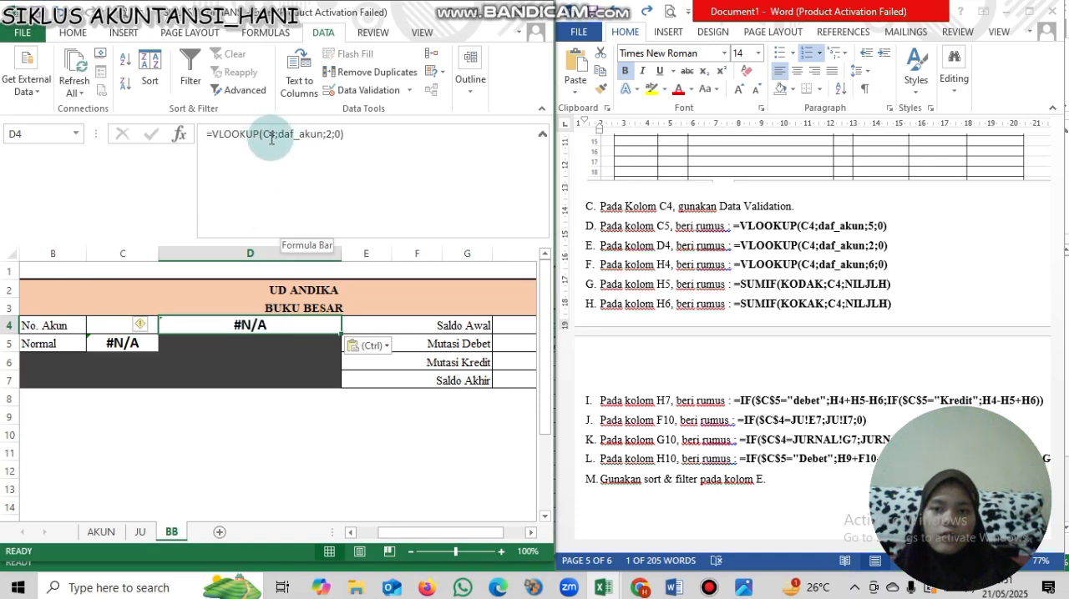
- Examine the column index in the D4 formula against the account table on the AKUN sheet, and return to BB
click(326, 138)
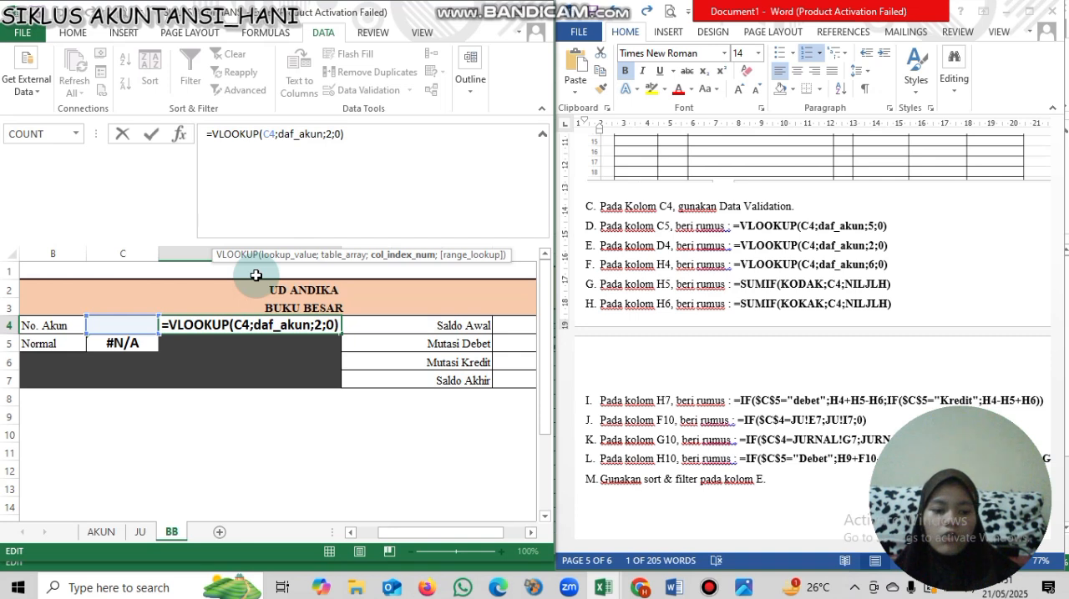
key(Return)
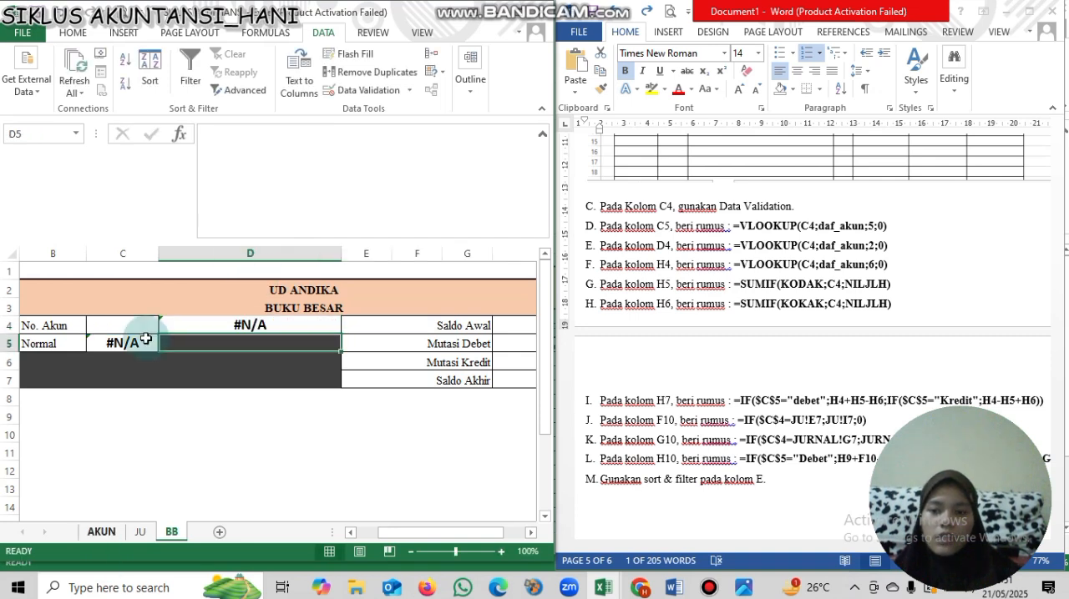
click(102, 532)
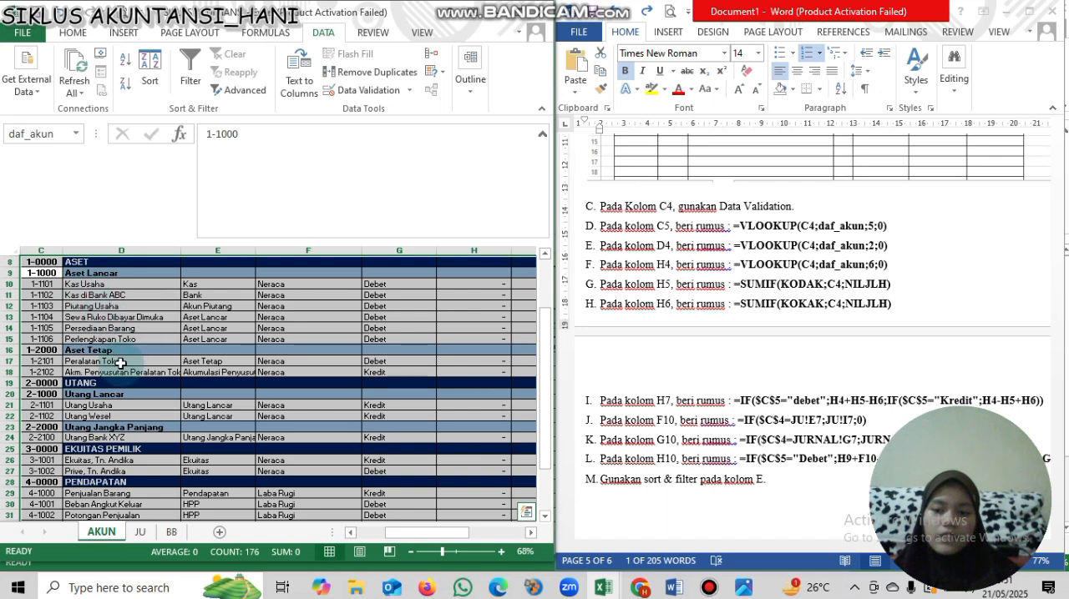
click(185, 535)
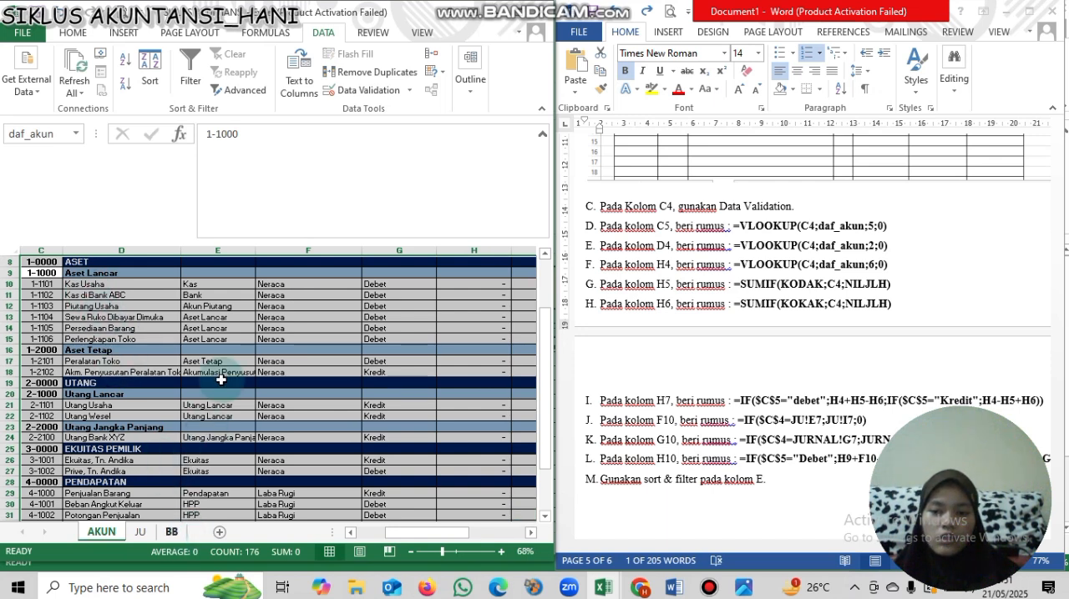
click(214, 323)
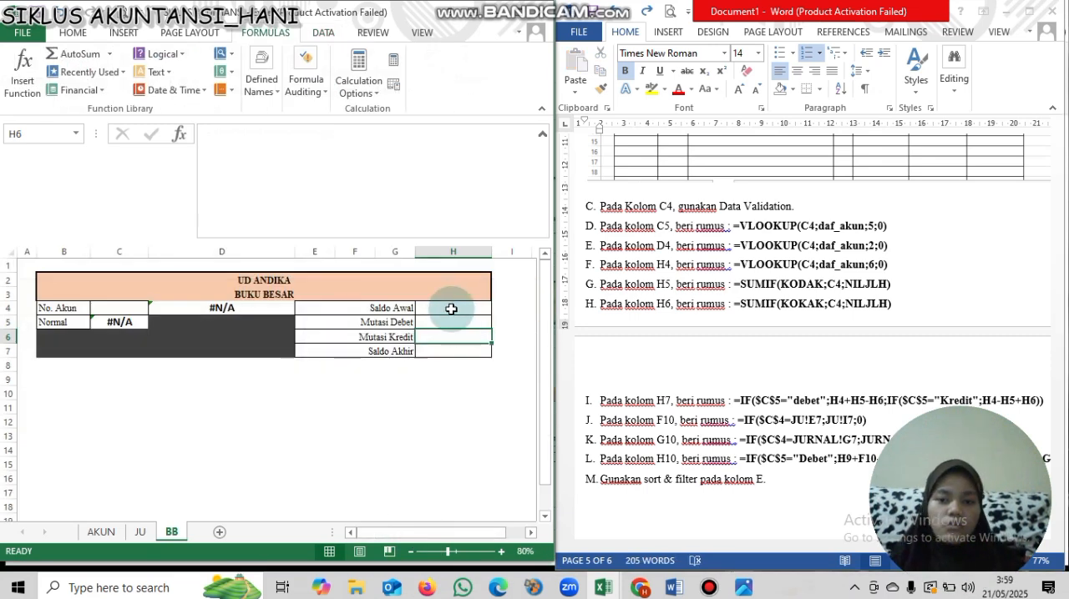
- Copy the formula text =VLOOKUP(C4;daf_akun;6;0) from the Word instructions into cell H4 beside Saldo Awal
click(449, 308)
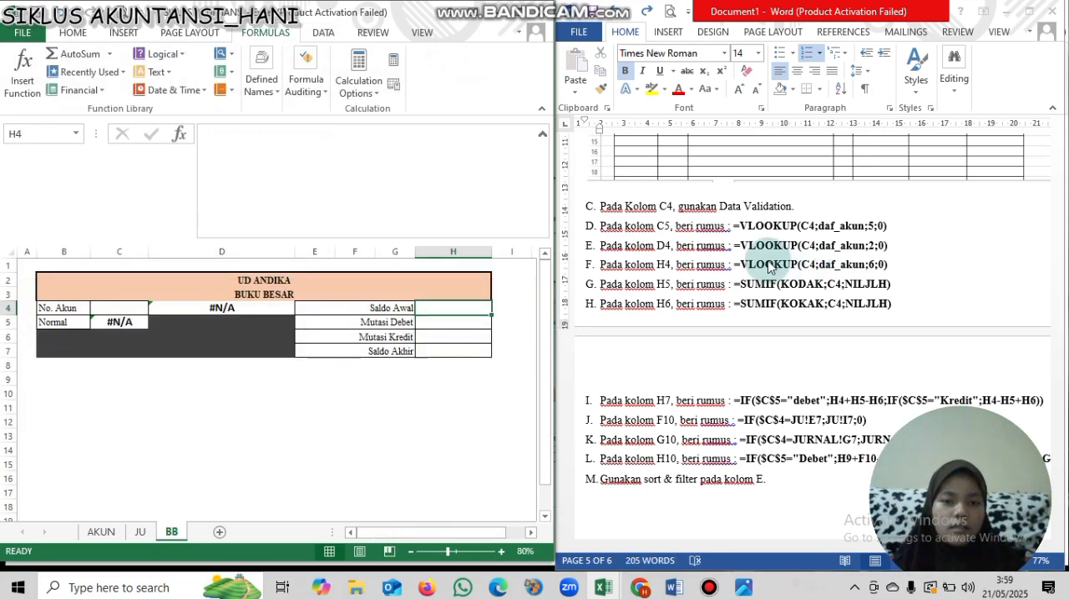
drag(734, 265, 909, 272)
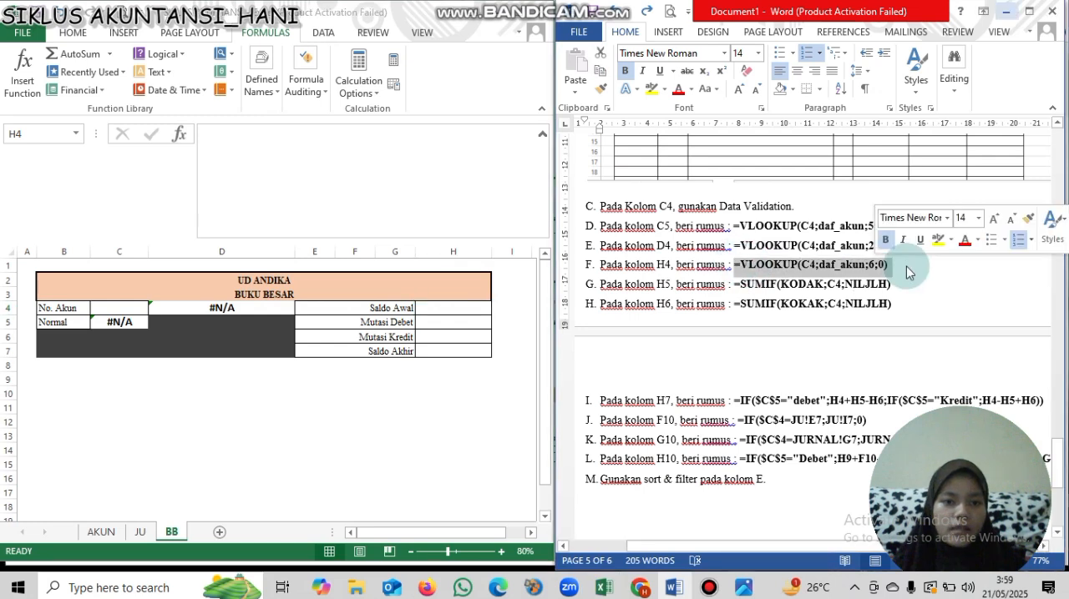
key(ctrl+b)
key(ctrl+b)
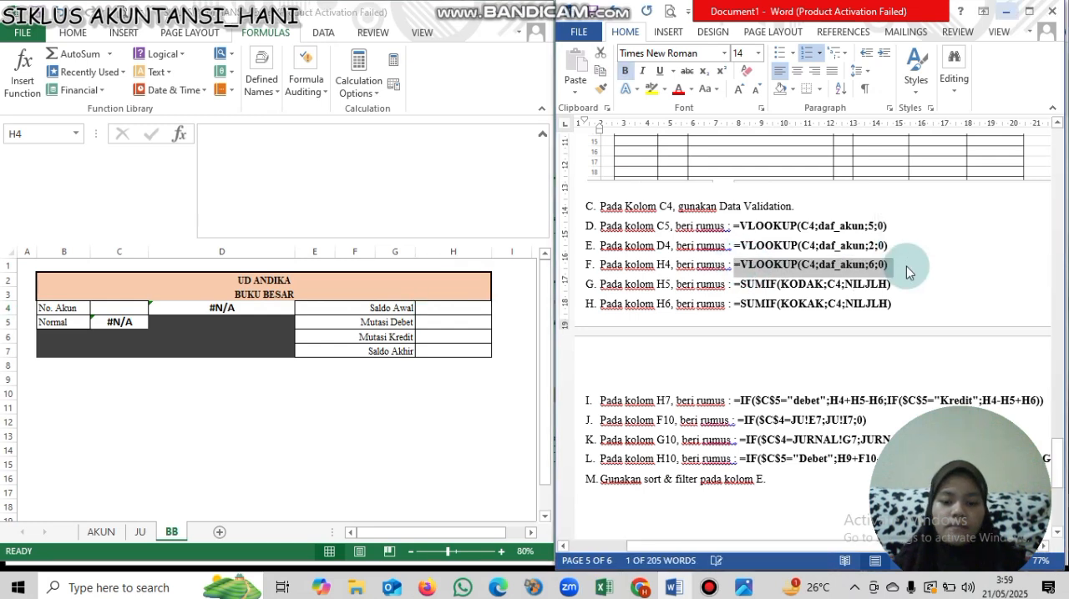
key(ctrl+c)
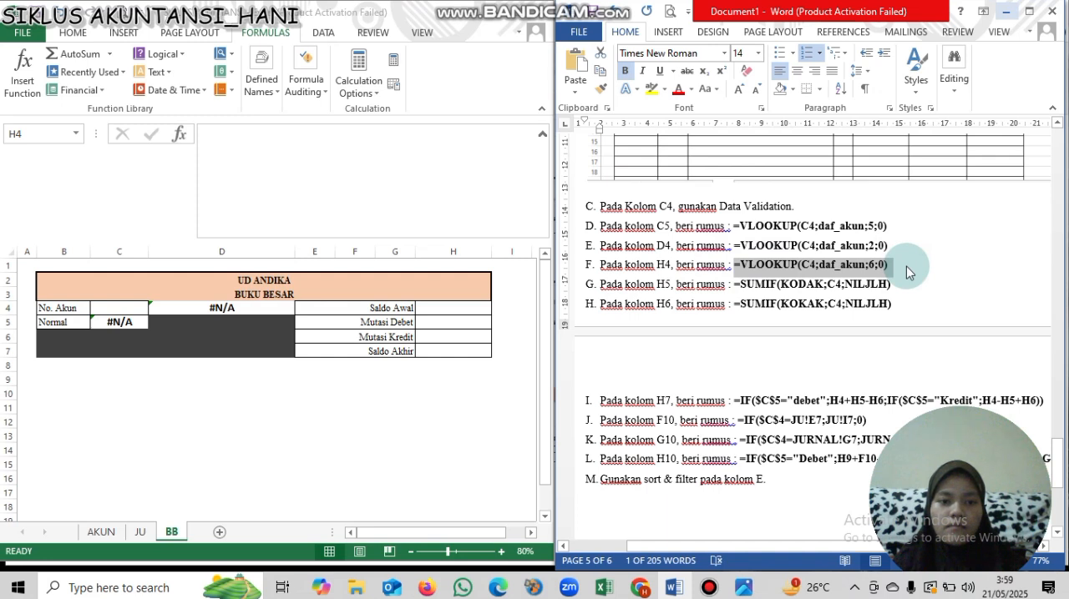
click(466, 308)
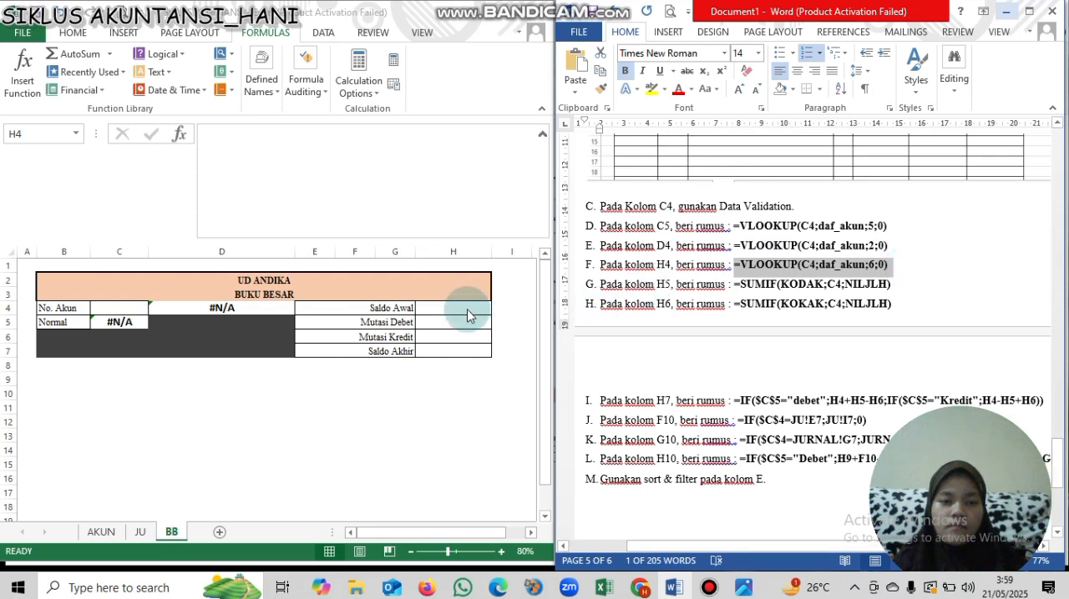
click(466, 308)
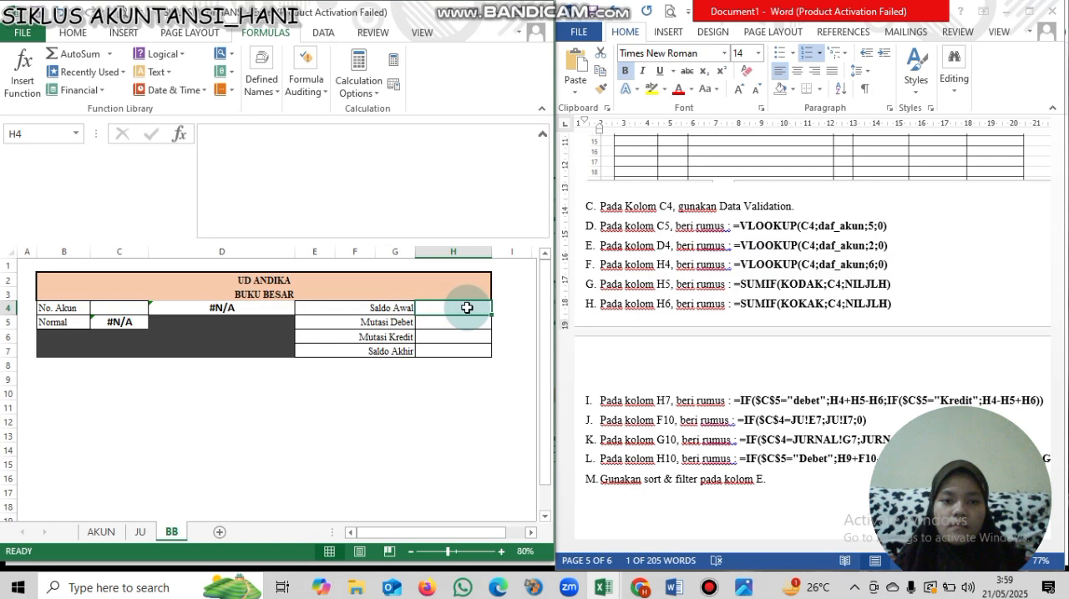
key(ctrl+v)
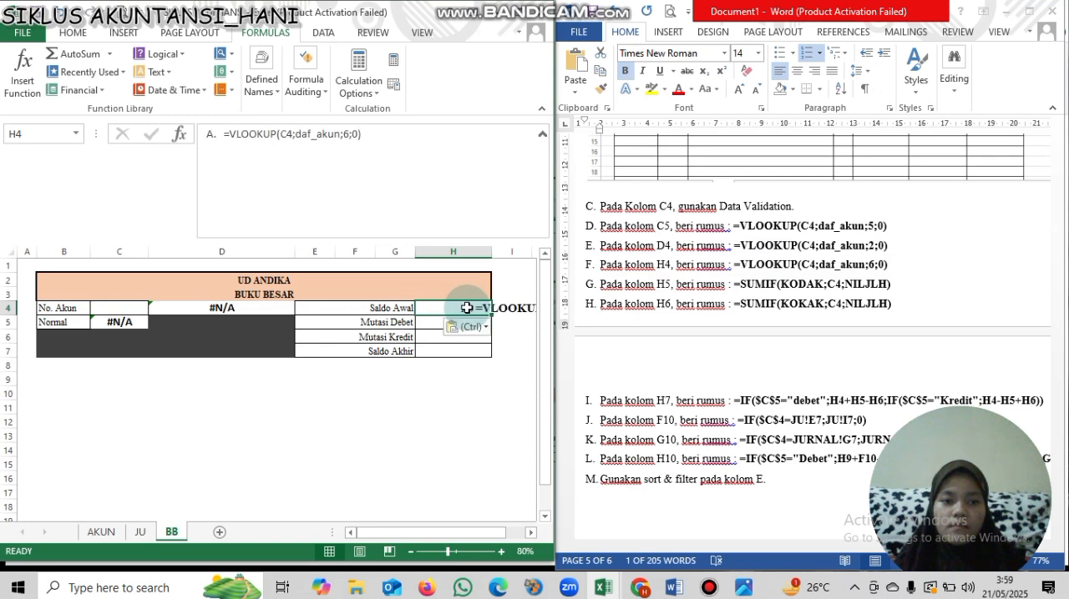
key(Return)
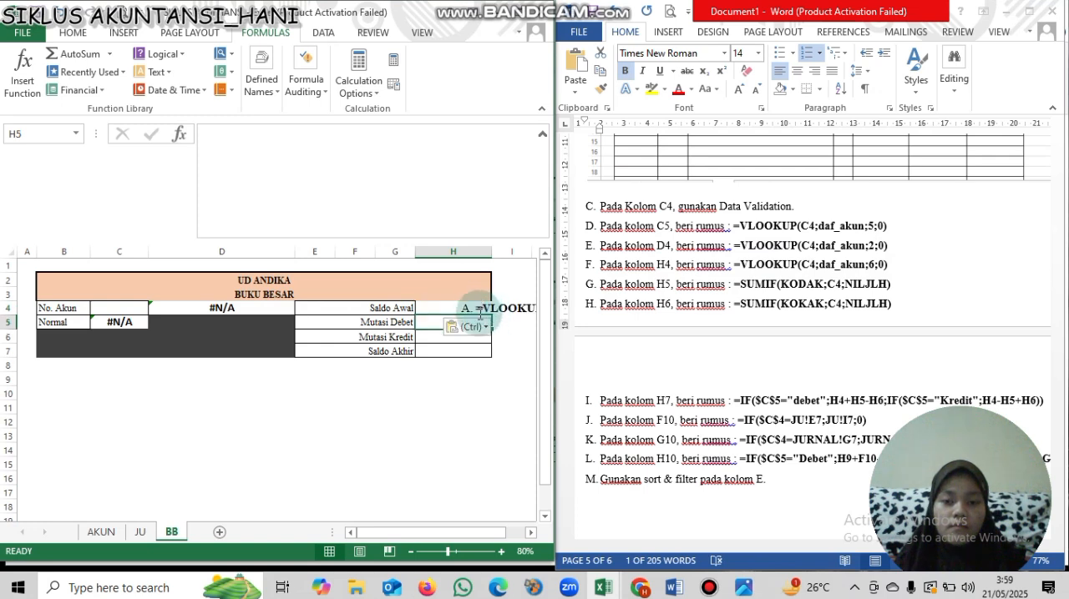
- Remove the stray list prefix "A." in front of the VLOOKUP formula in cell H4
double_click(479, 311)
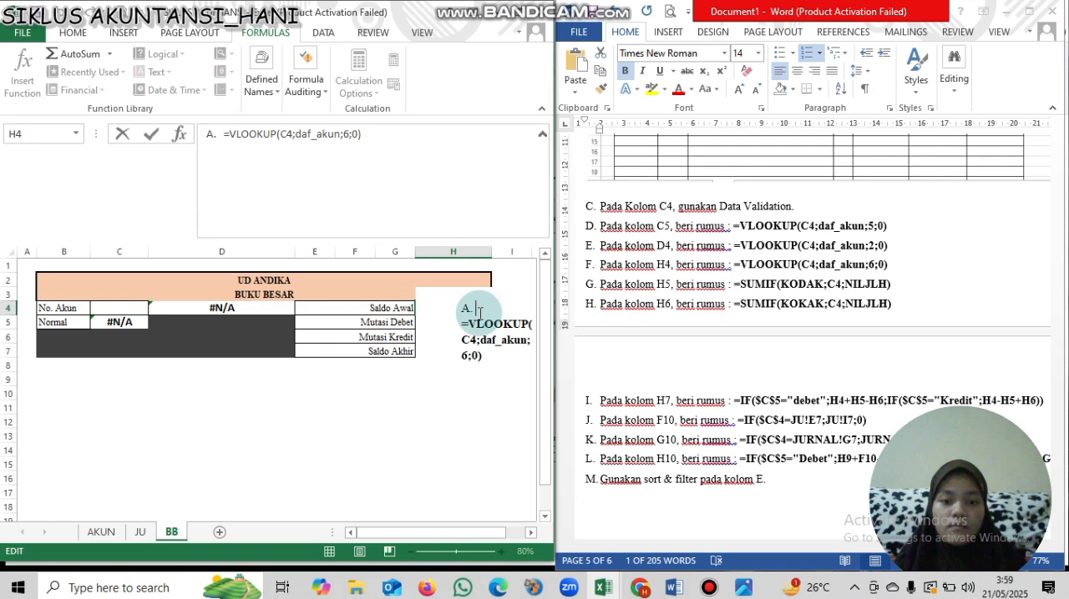
key(BackSpace)
key(BackSpace)
key(BackSpace)
key(BackSpace)
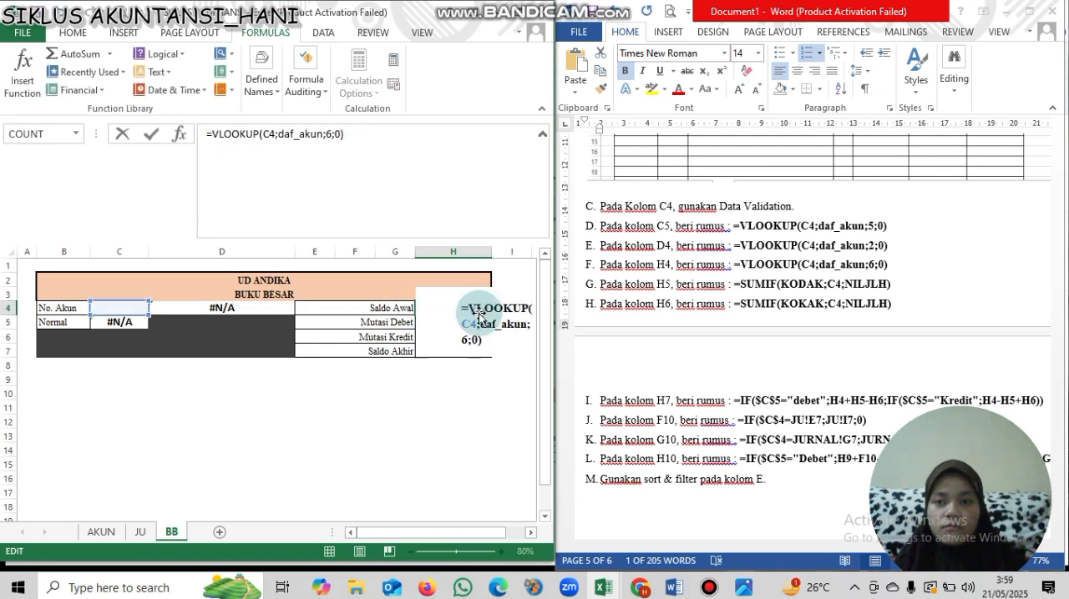
key(Return)
click(473, 309)
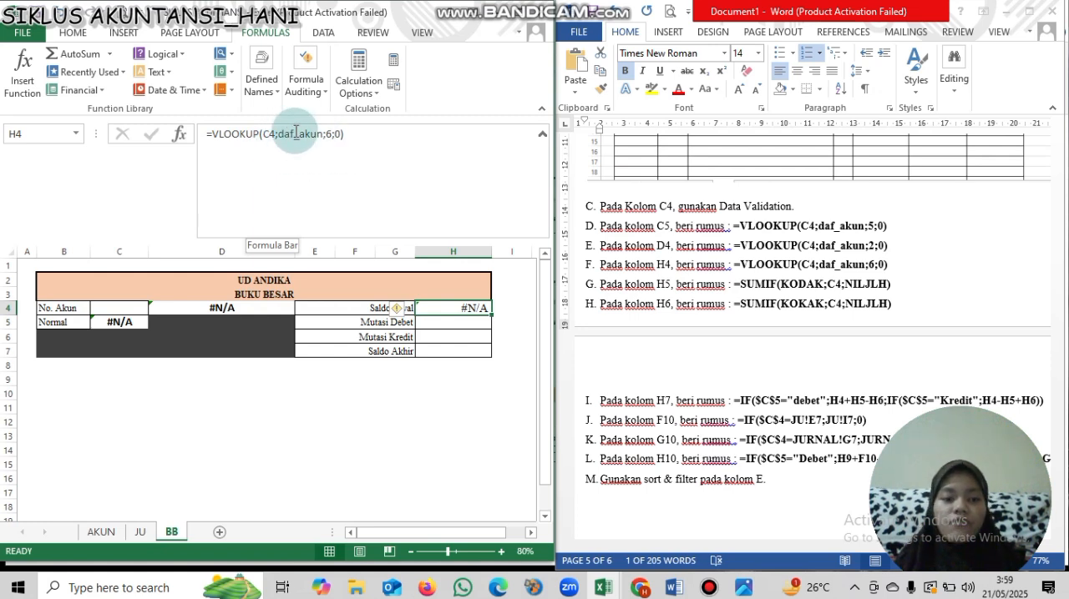
- Check the account table's columns on the AKUN sheet and set the column index in the H4 VLOOKUP formula to 8
click(114, 535)
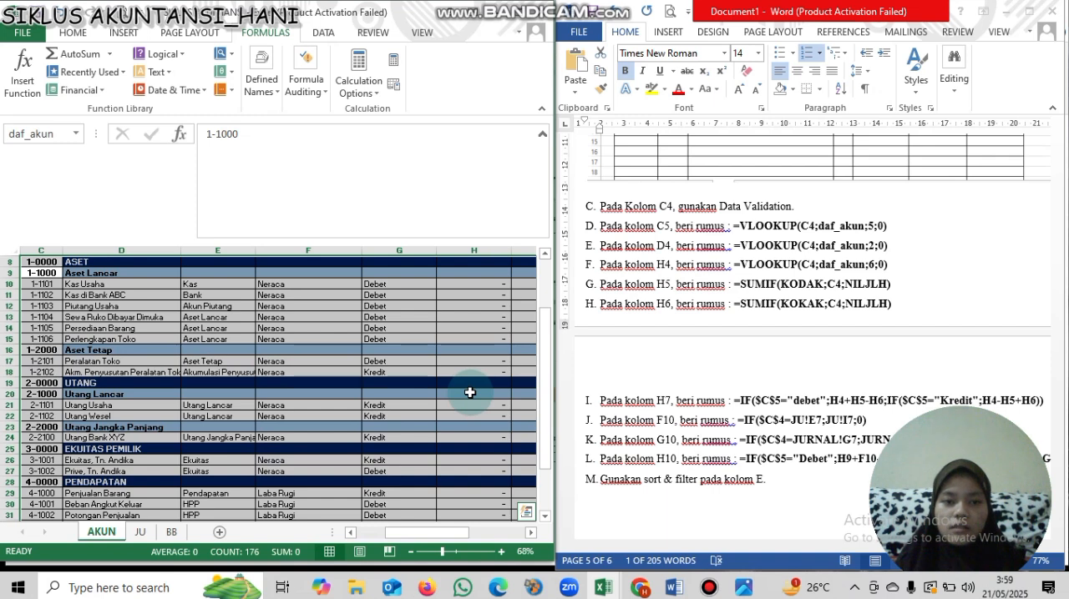
click(171, 534)
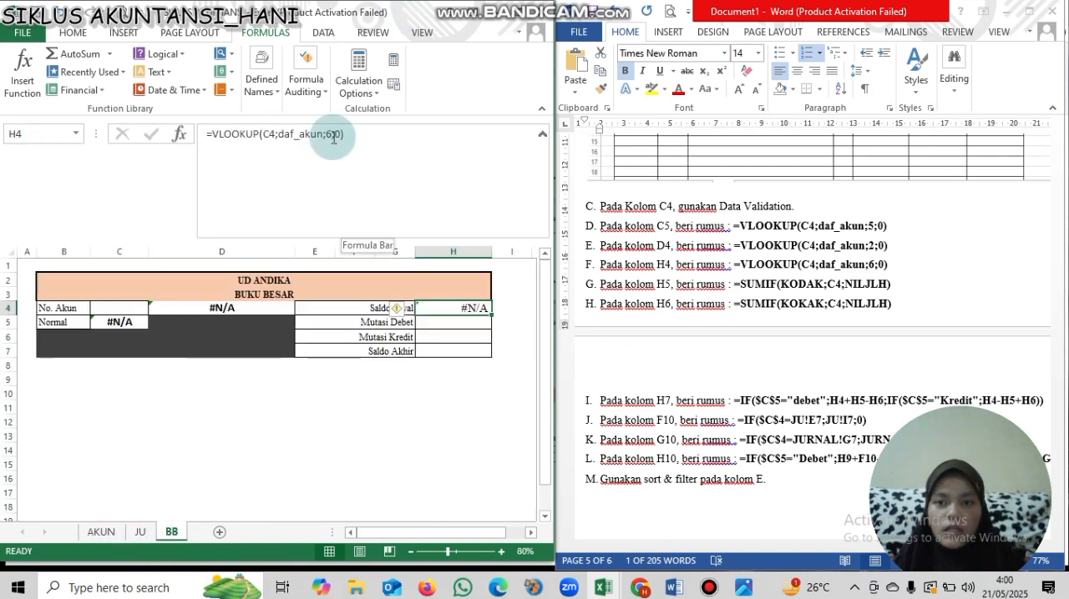
click(333, 137)
click(96, 533)
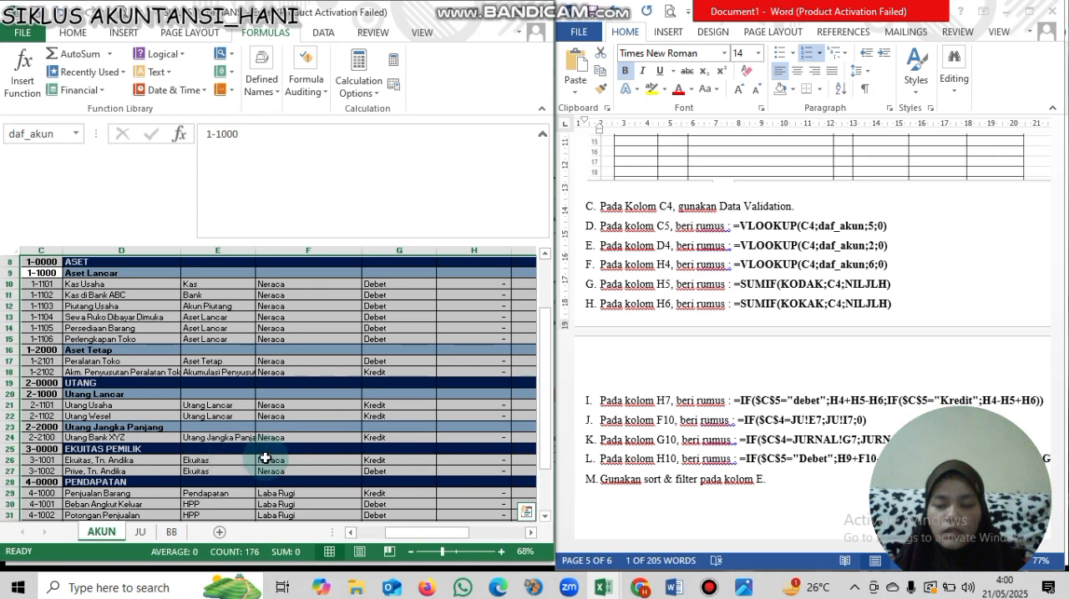
drag(454, 531, 496, 533)
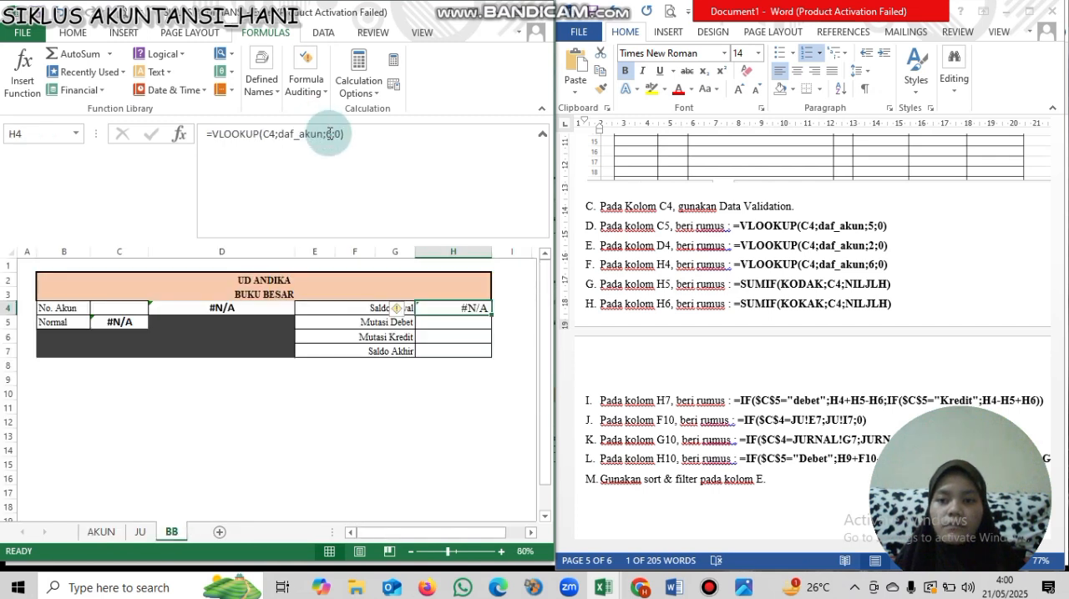
click(340, 150)
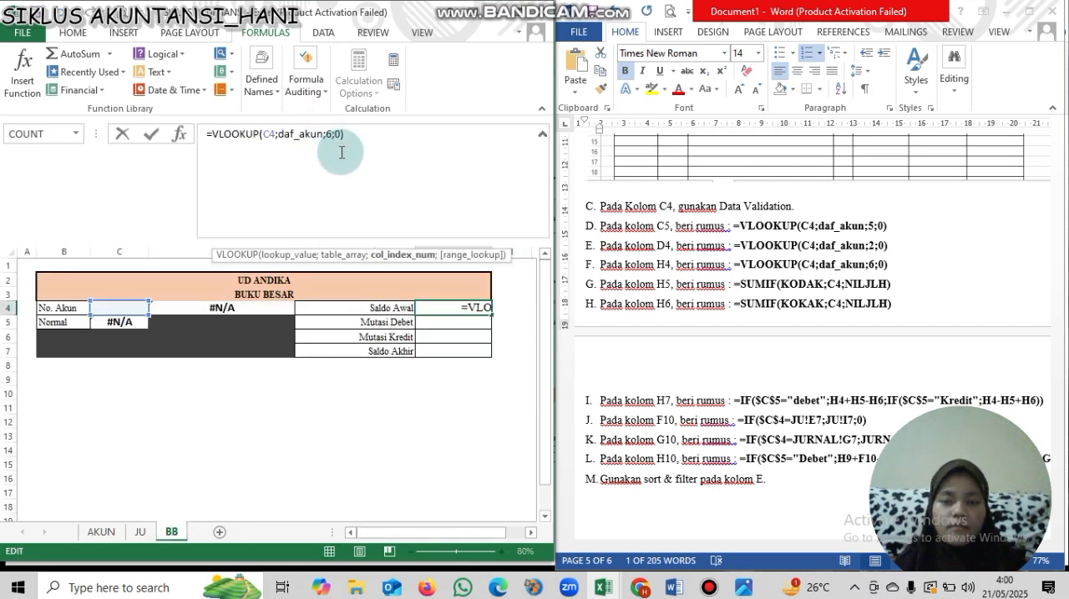
key(BackSpace)
text(8)
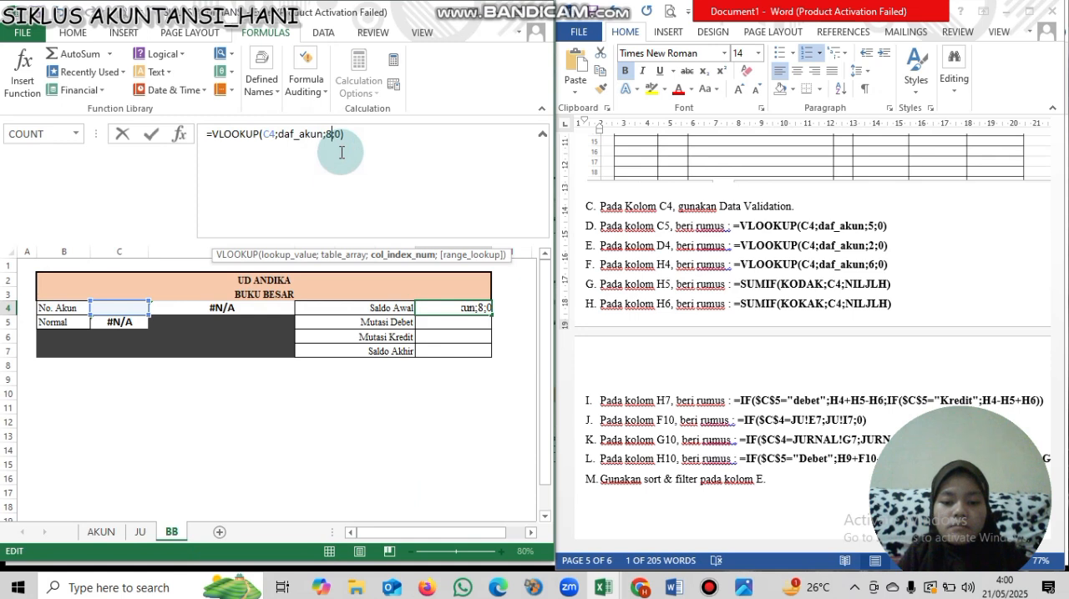
key(Return)
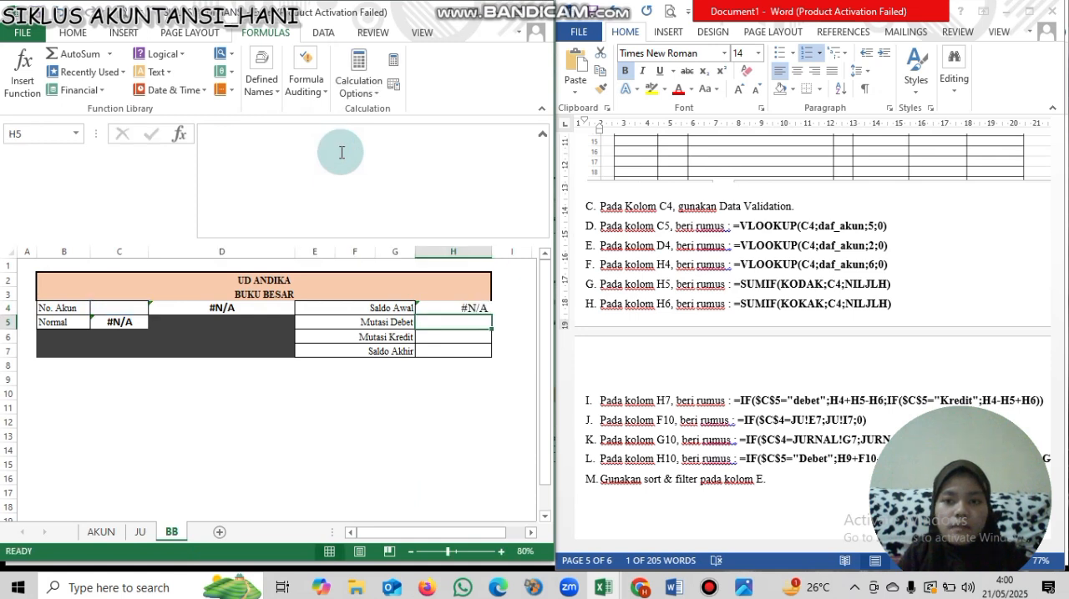
- Change the column index of the H4 formula in the Word instructions to 8
click(877, 268)
click(878, 267)
key(BackSpace)
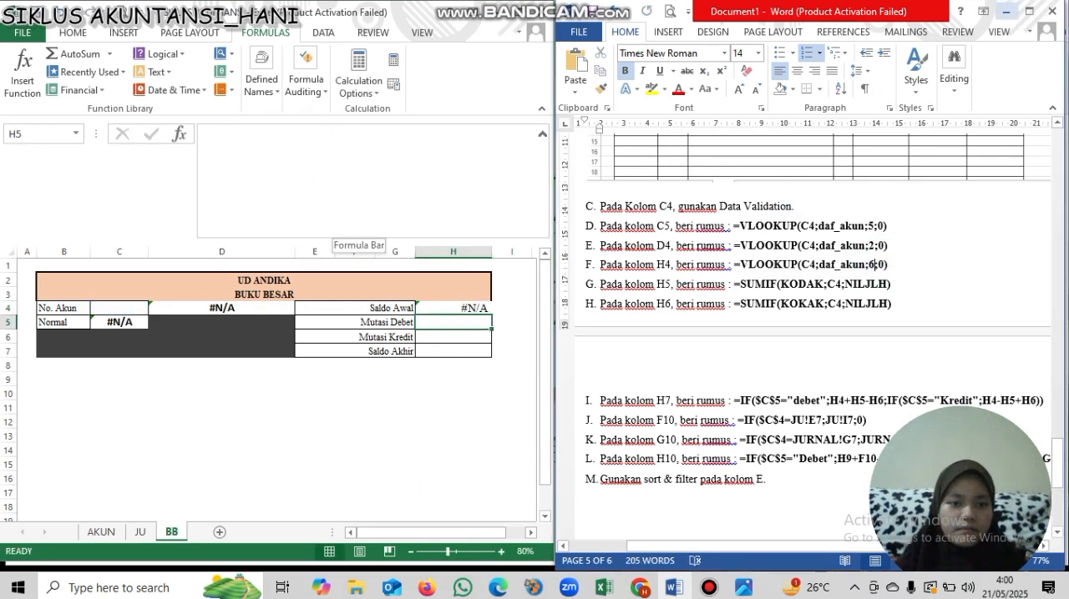
text(8)
- Copy the formula =SUMIF(KODAK;C4;NILJLH) from the Word instructions into cell H5 beside Mutasi Debet
click(475, 325)
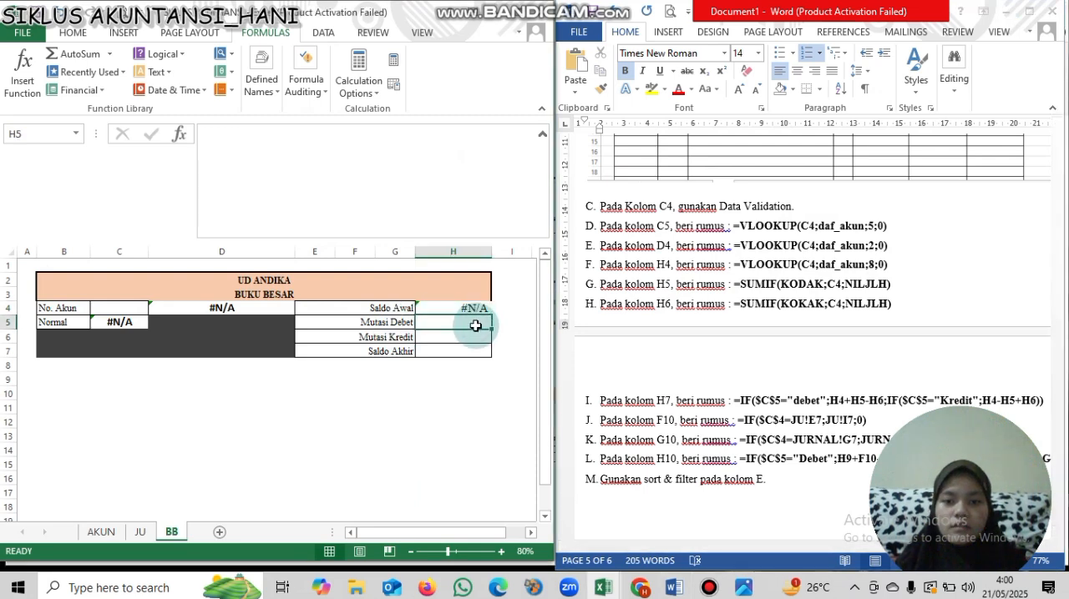
text(=)
key(BackSpace)
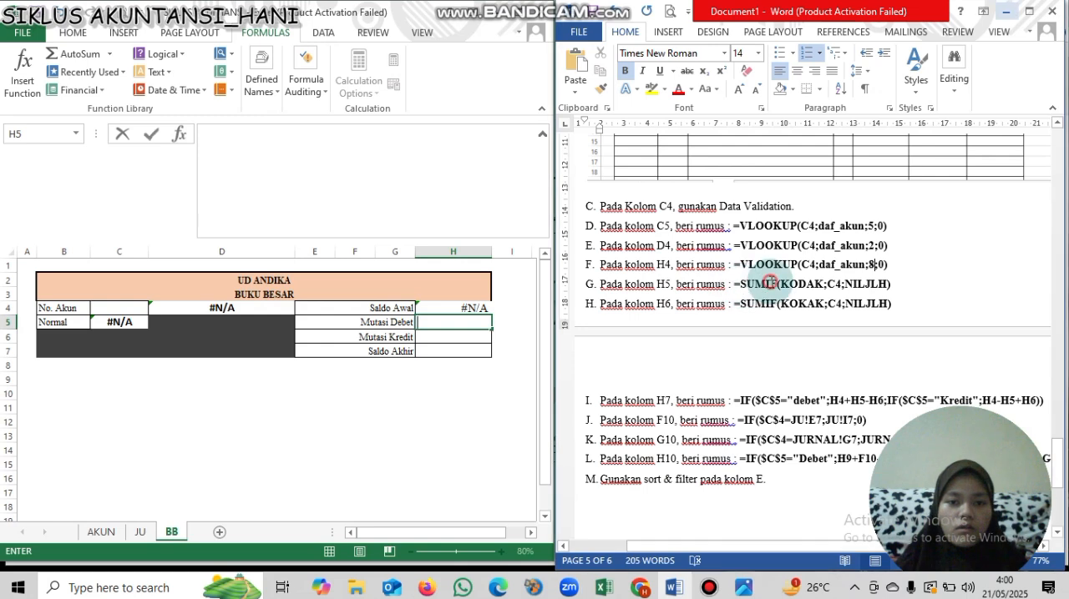
drag(734, 284, 890, 285)
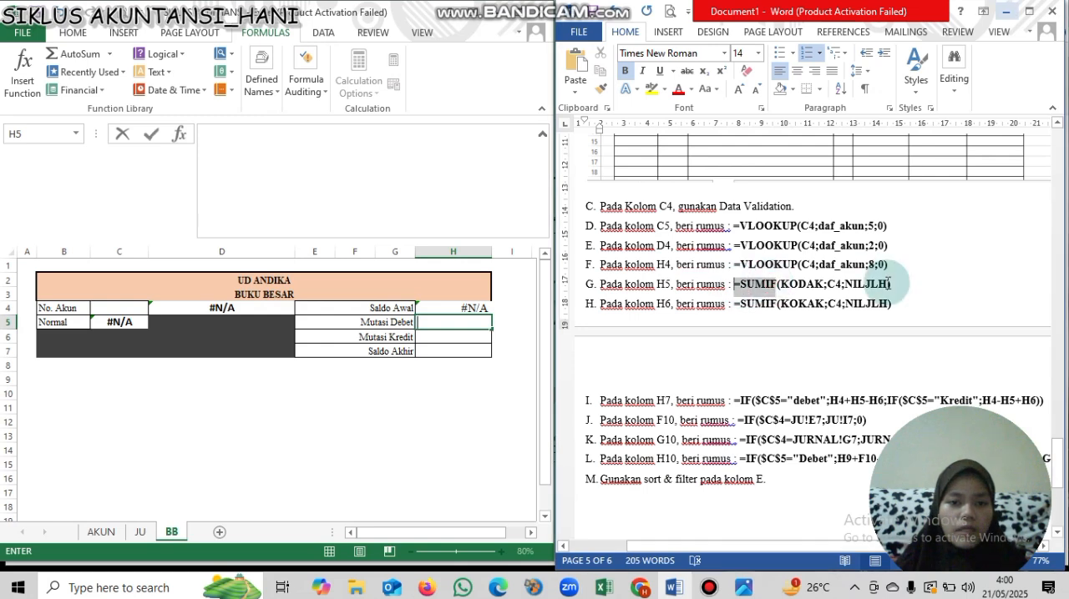
double_click(441, 318)
key(ctrl+v)
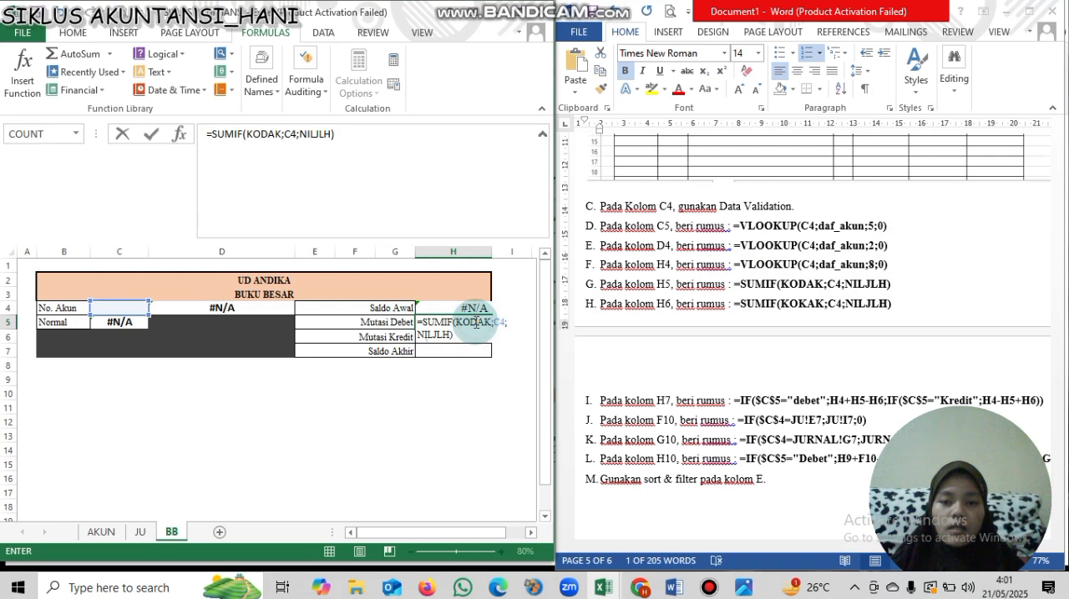
click(476, 322)
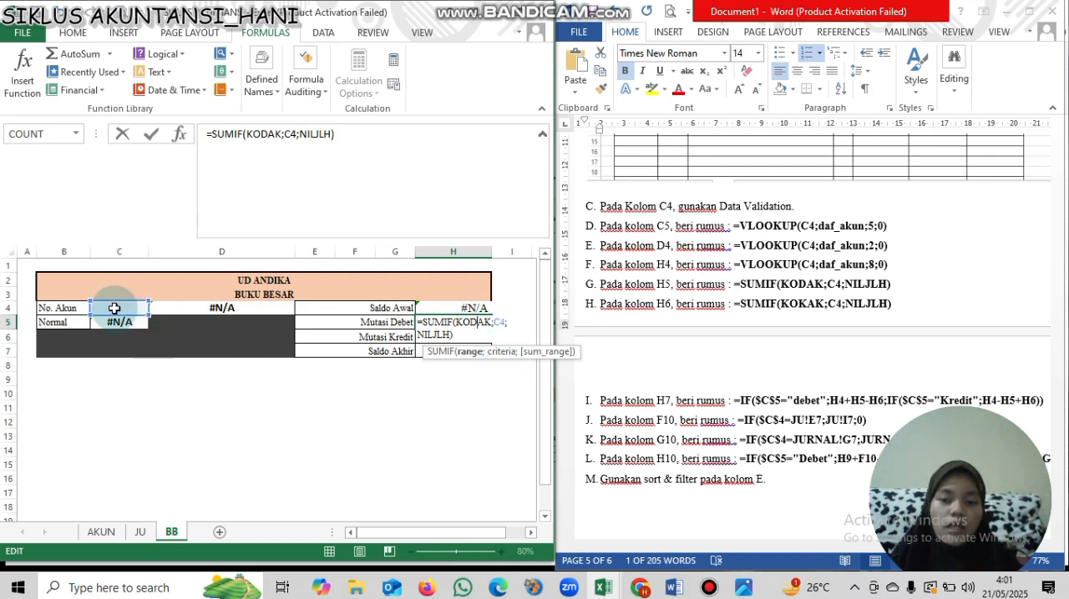
click(436, 334)
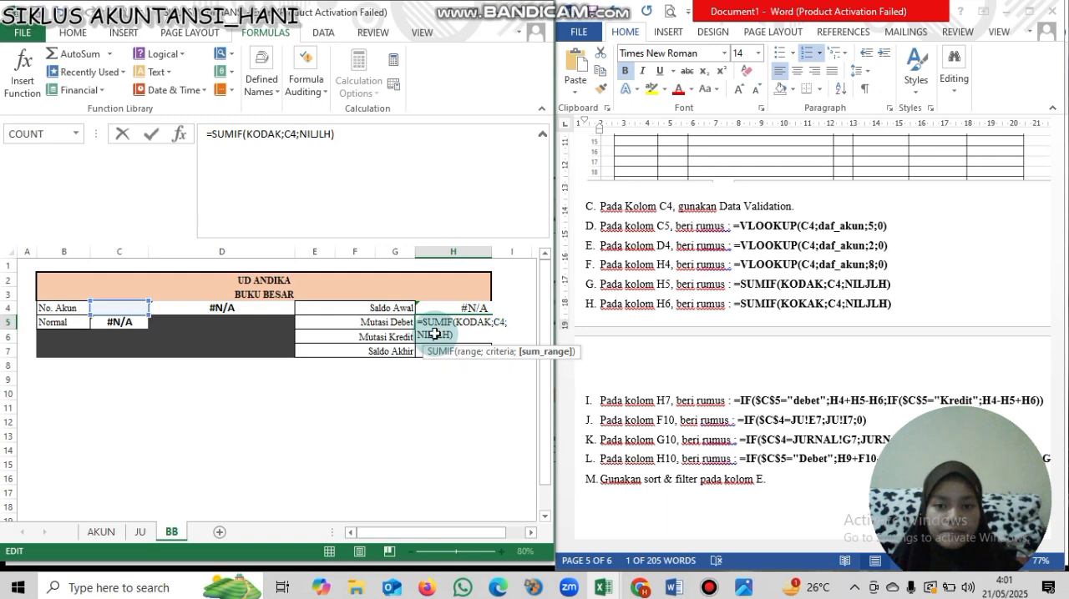
key(Return)
drag(479, 332, 475, 323)
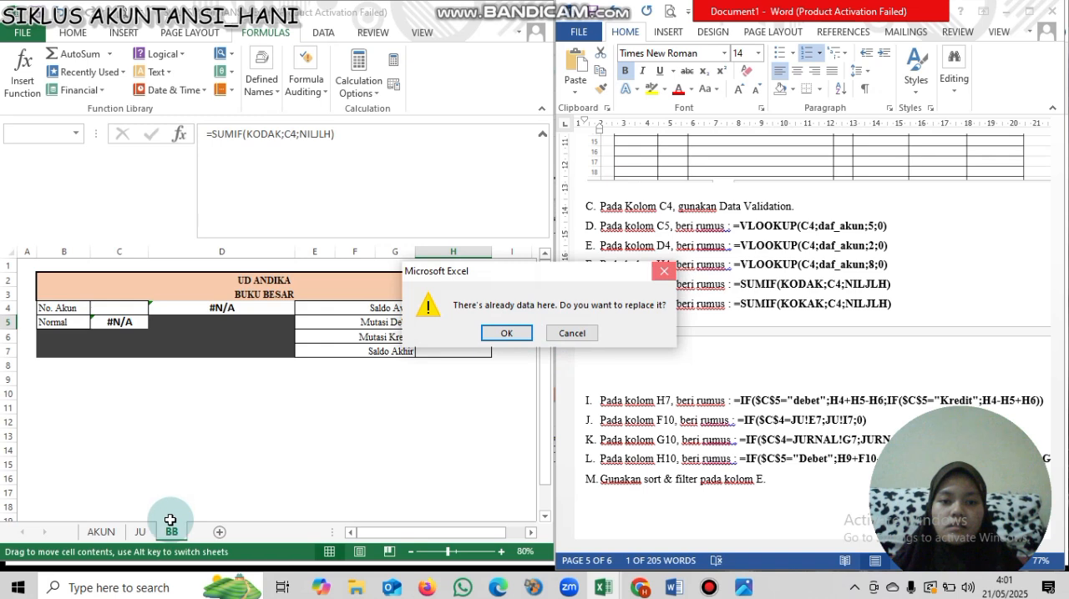
key(Escape)
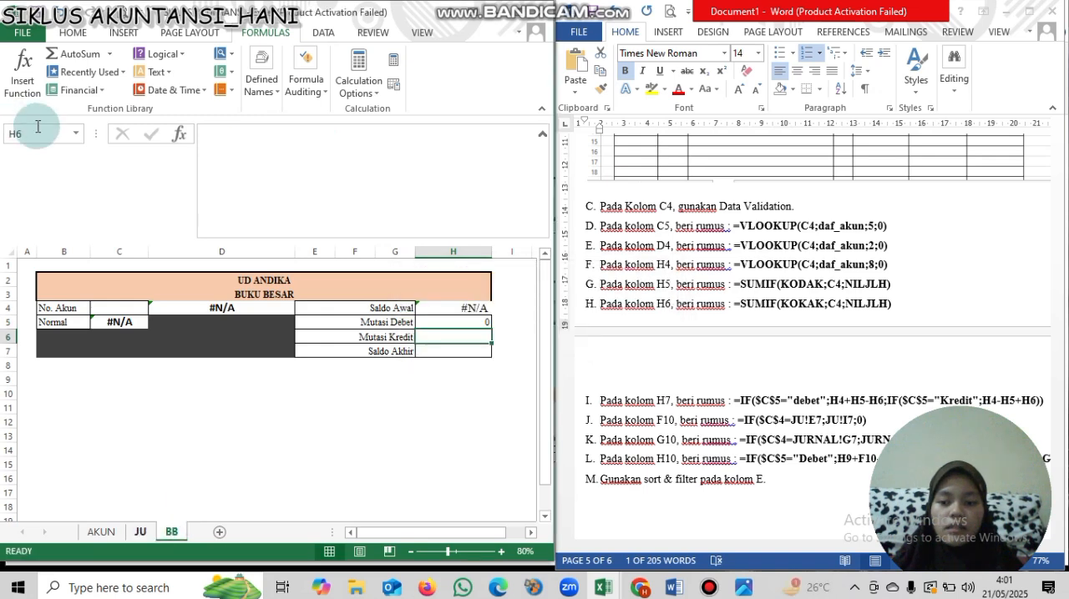
- Examine the cells covered by the named ranges KODAK and NILJLH on the JU sheet, and return to BB
click(62, 141)
click(76, 137)
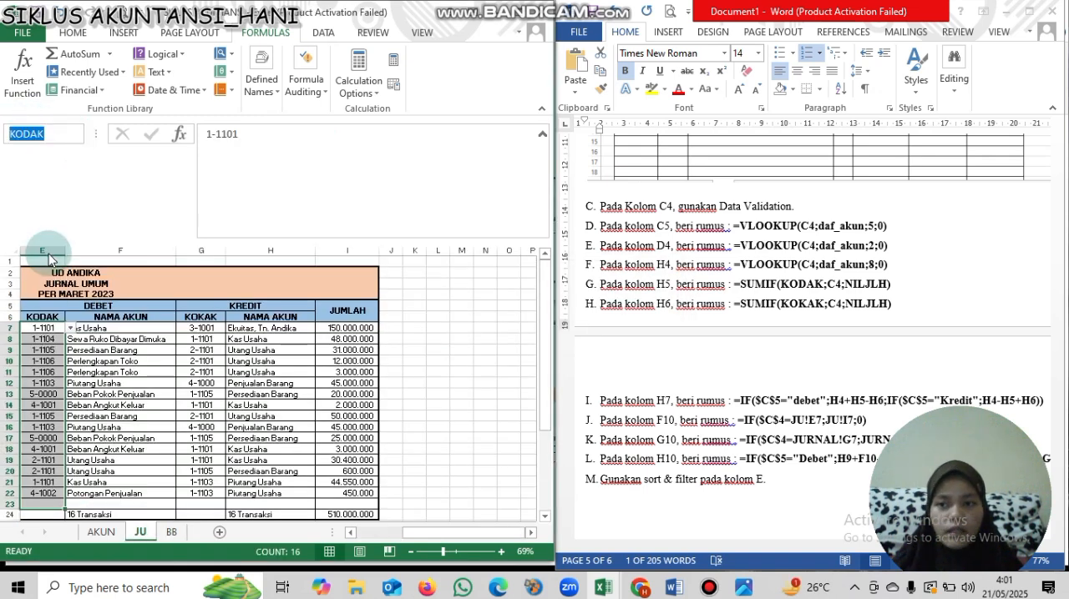
click(49, 305)
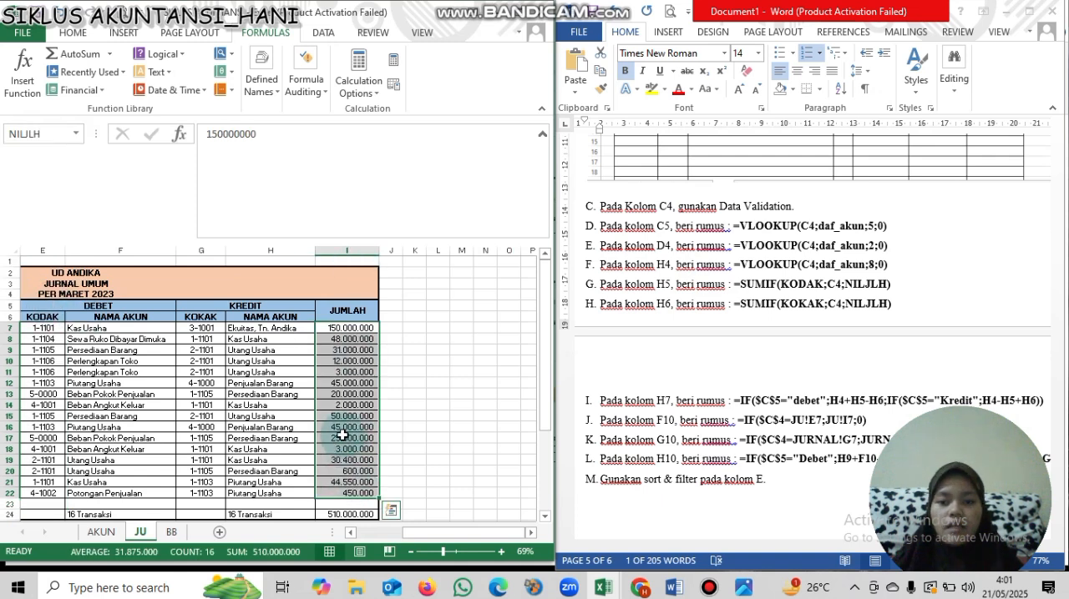
click(170, 532)
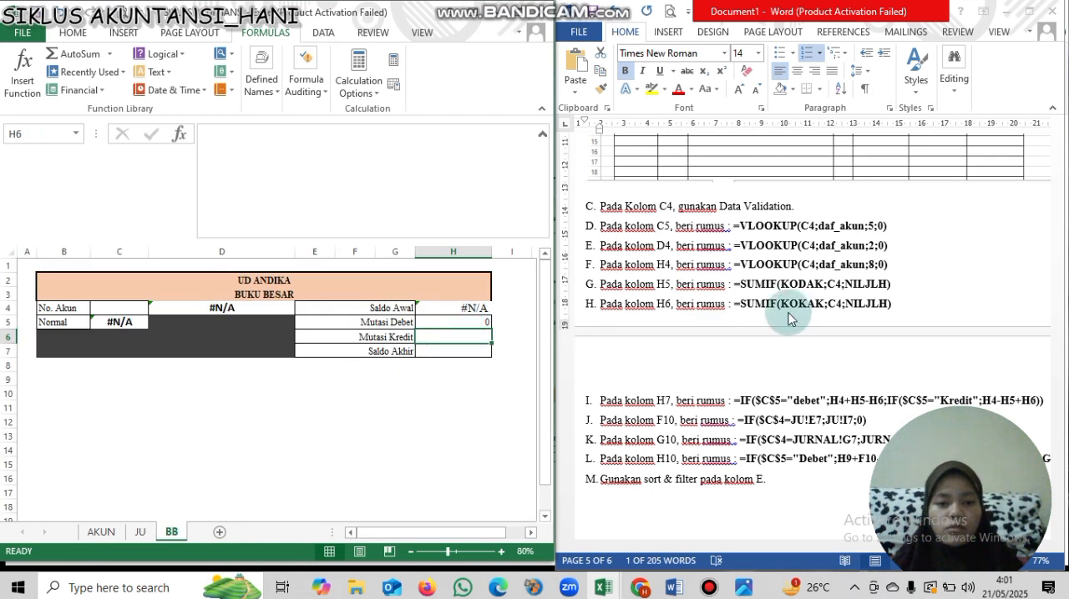
- Copy the SUMIF formula from cell H5 into cell H6 beside Mutasi Kredit
click(474, 321)
key(ctrl+c)
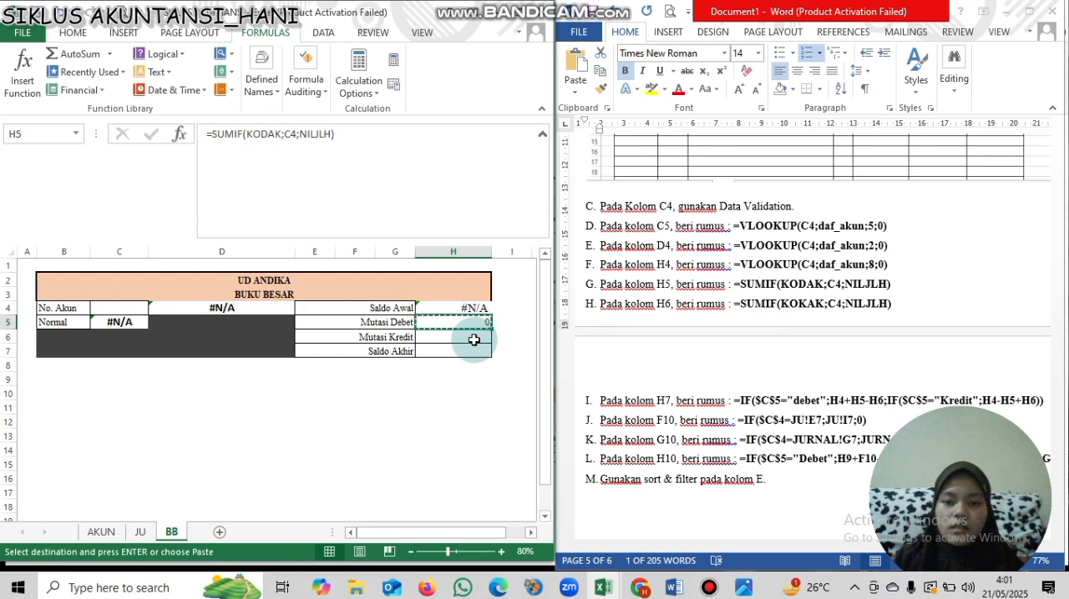
click(471, 340)
key(ctrl+v)
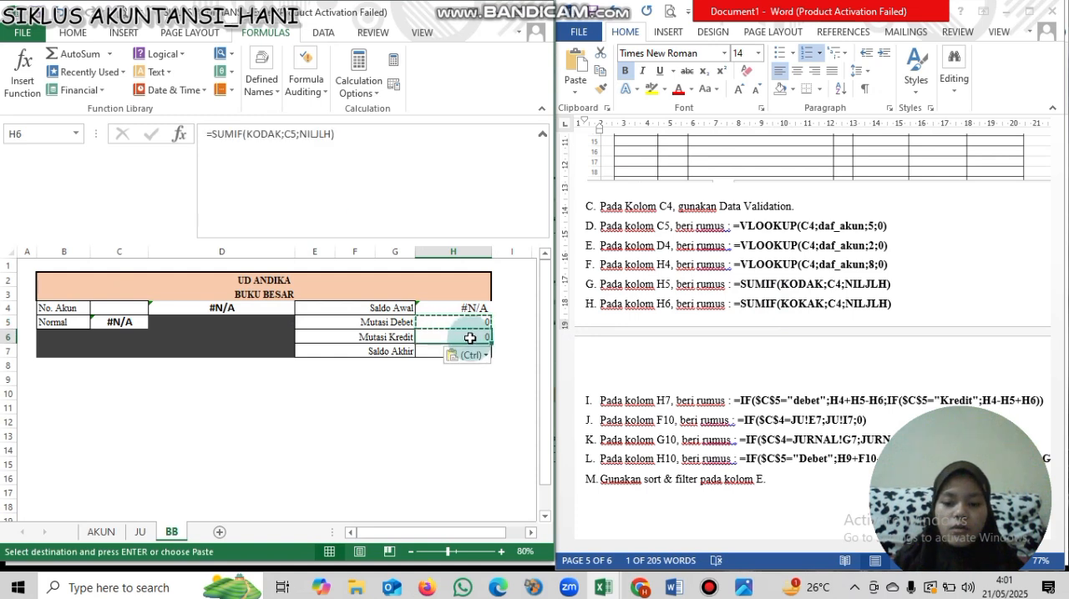
- Change the range in the SUMIF formula of cell H6 beside Mutasi Kredit to the named range KOKAK
click(299, 149)
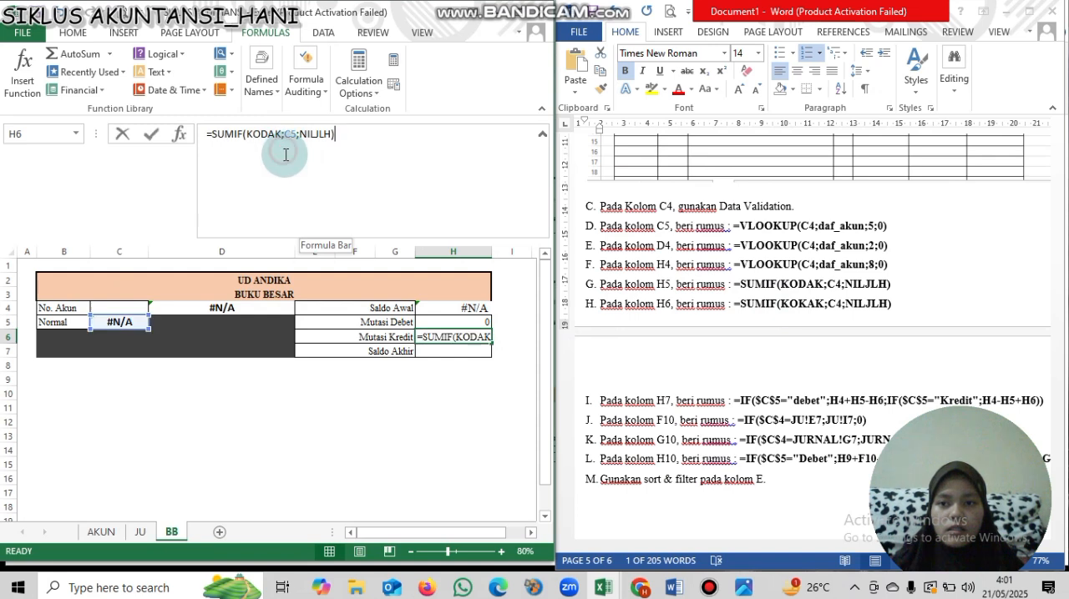
key(Left)
key(Left)
key(Left)
key(Left)
key(Left)
key(Left)
key(Left)
key(Left)
key(Left)
key(Left)
key(Left)
key(BackSpace)
key(BackSpace)
key(BackSpace)
text(k)
key(BackSpace)
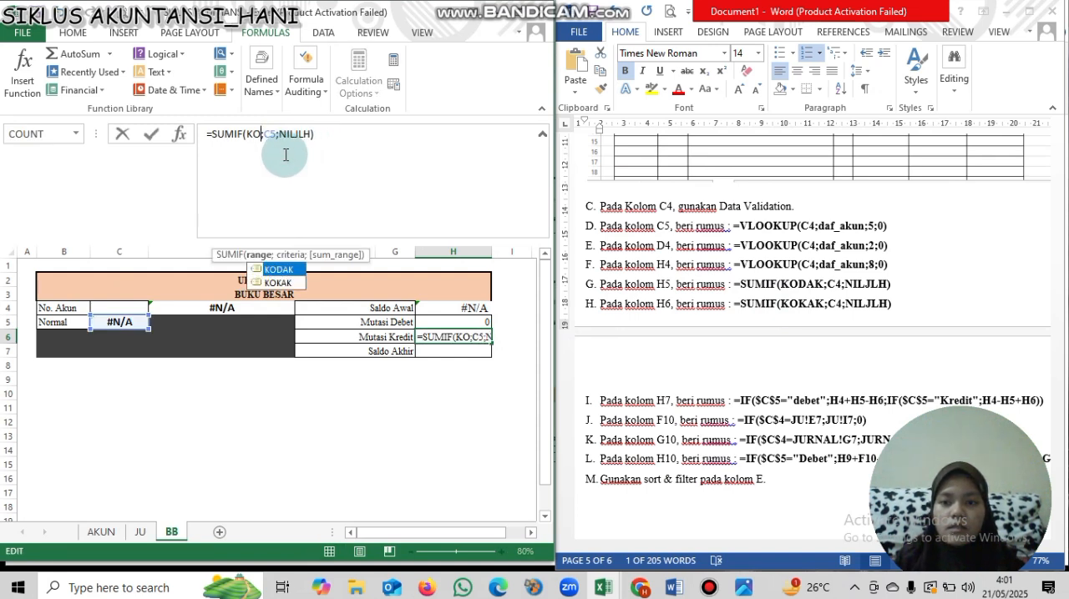
text(KA)
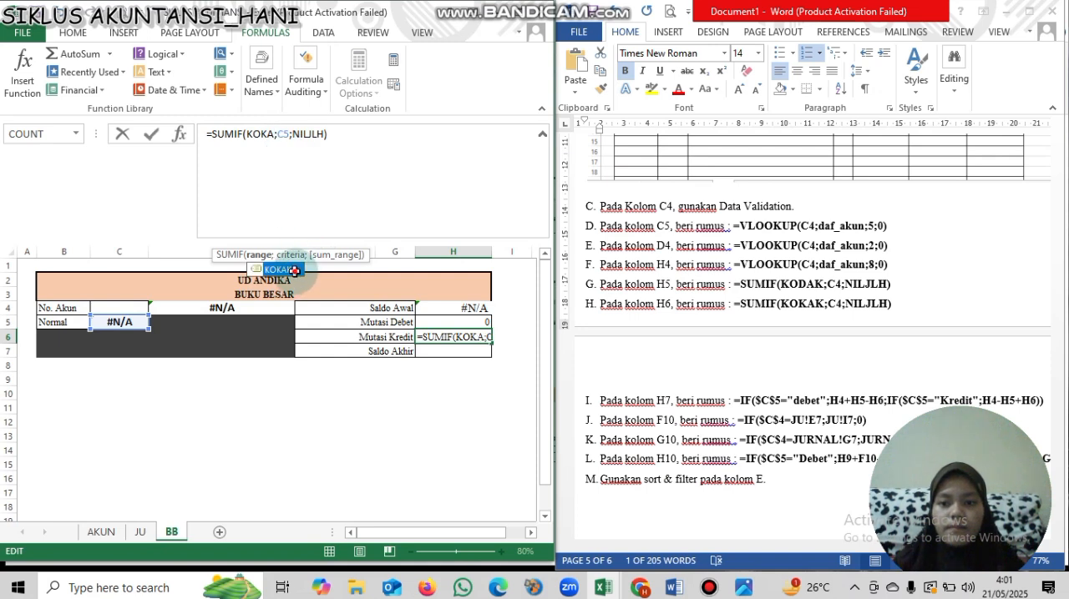
double_click(280, 270)
key(Return)
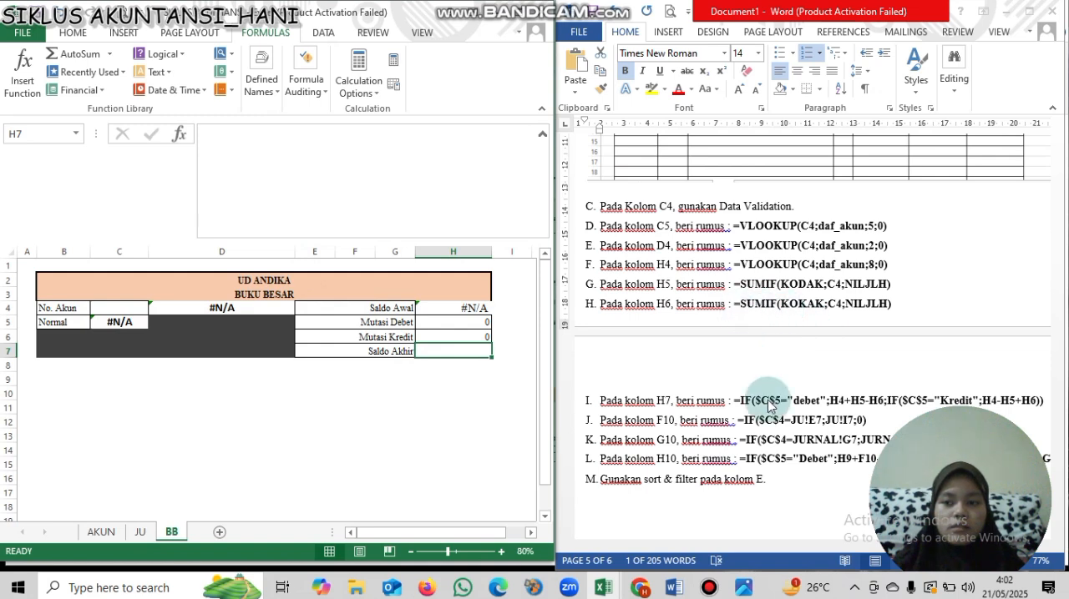
- Copy the IF($C$5="debet";H4+H5-H6;IF($C$5="Kredit";H4-H5+H6)) formula from the Word instructions into H7 beside Saldo Akhir, with a leading equals sign
drag(740, 399, 1043, 400)
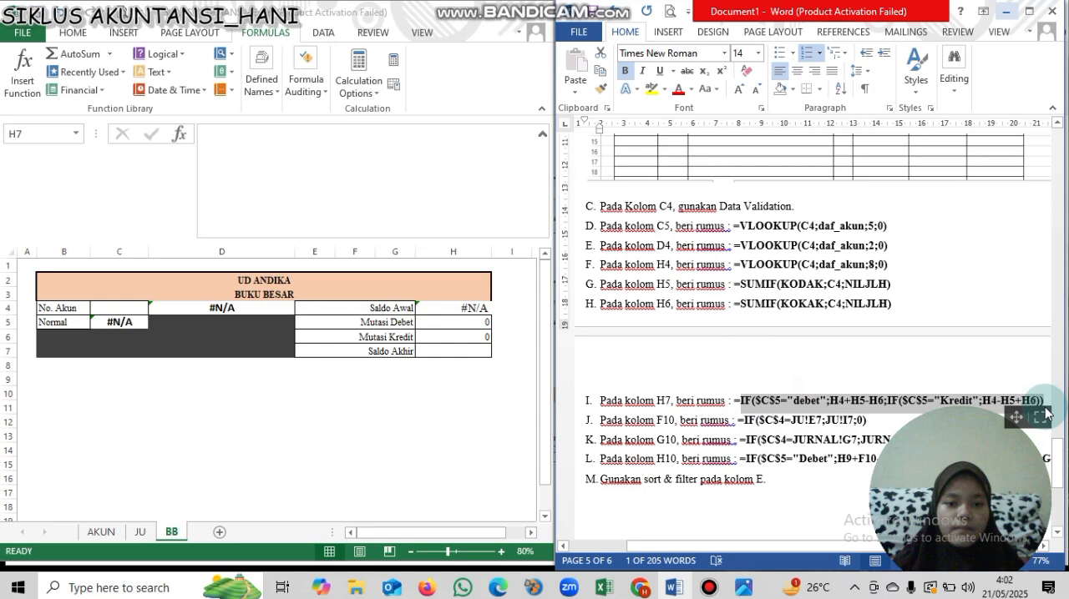
click(376, 133)
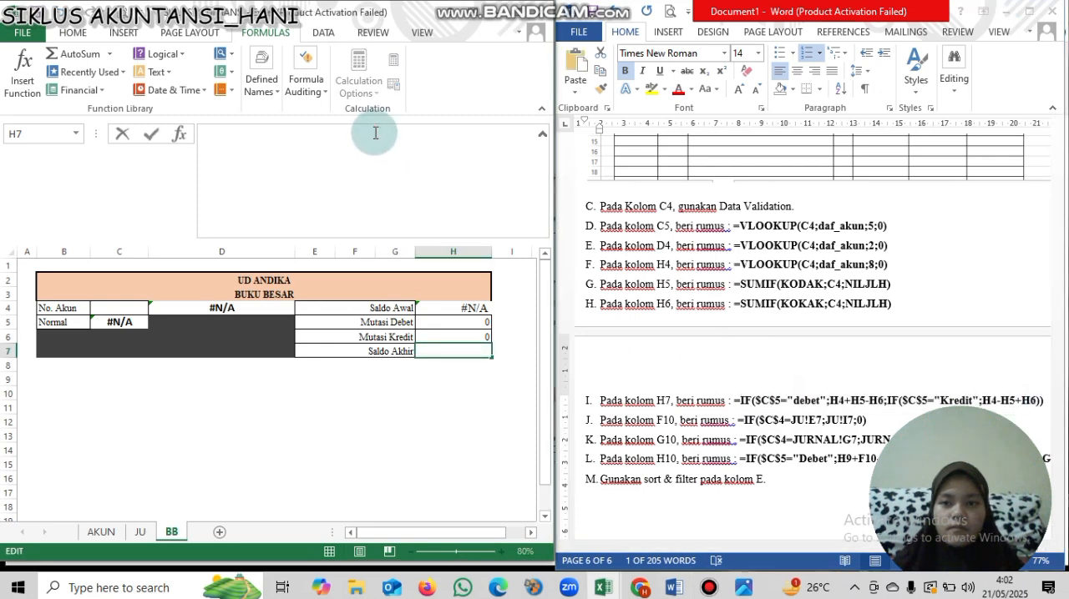
key(ctrl+v)
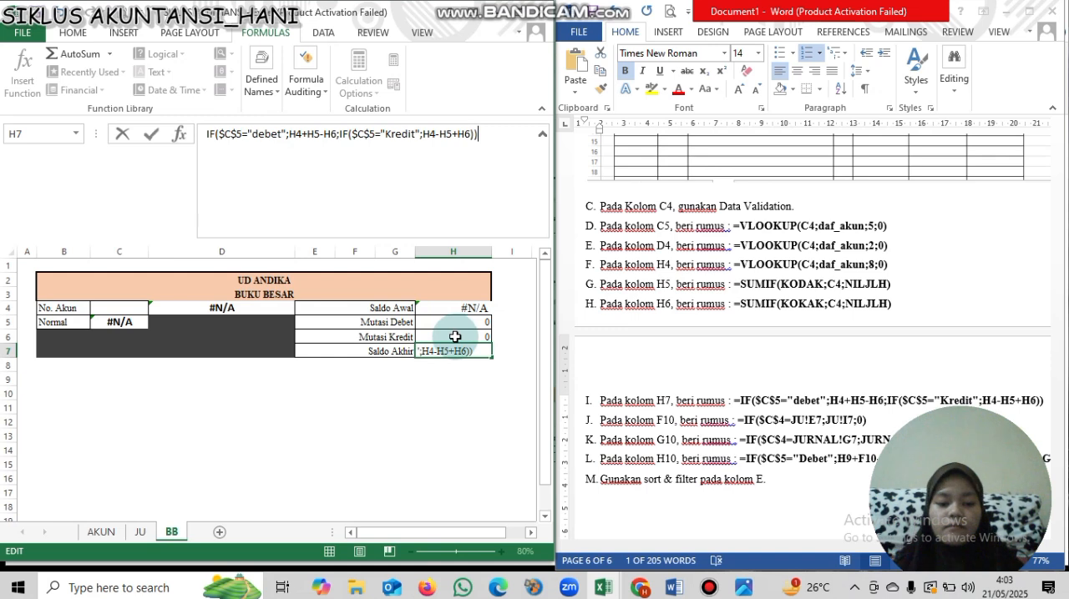
key(Return)
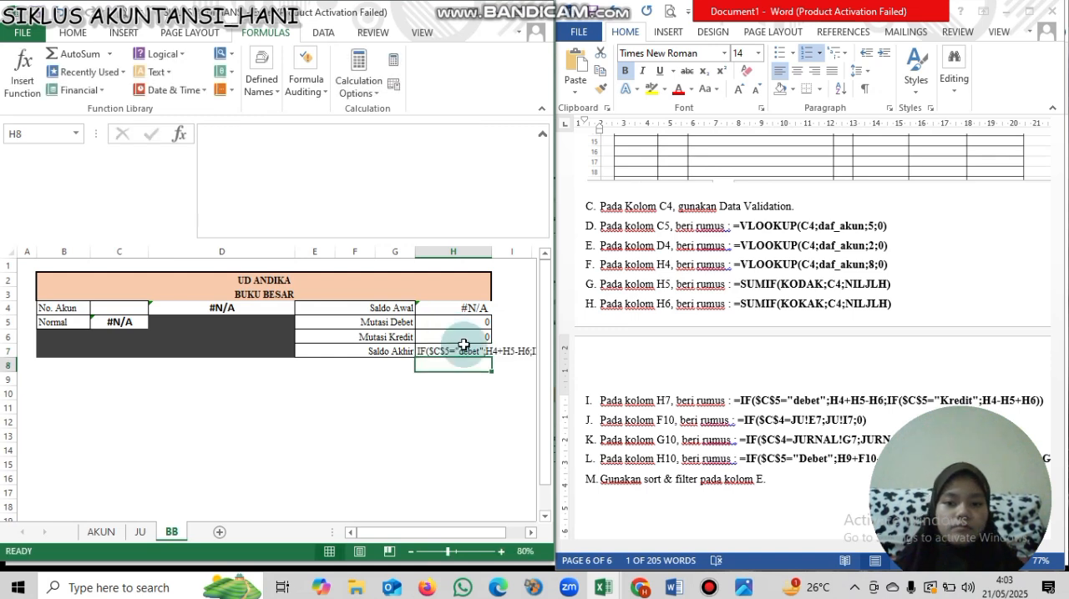
click(470, 354)
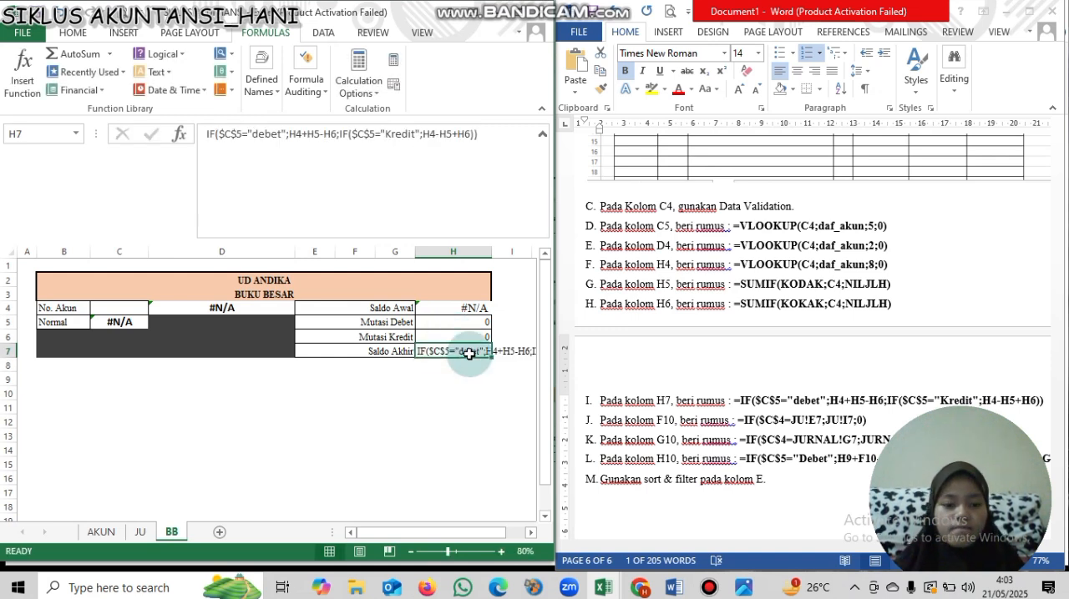
click(201, 136)
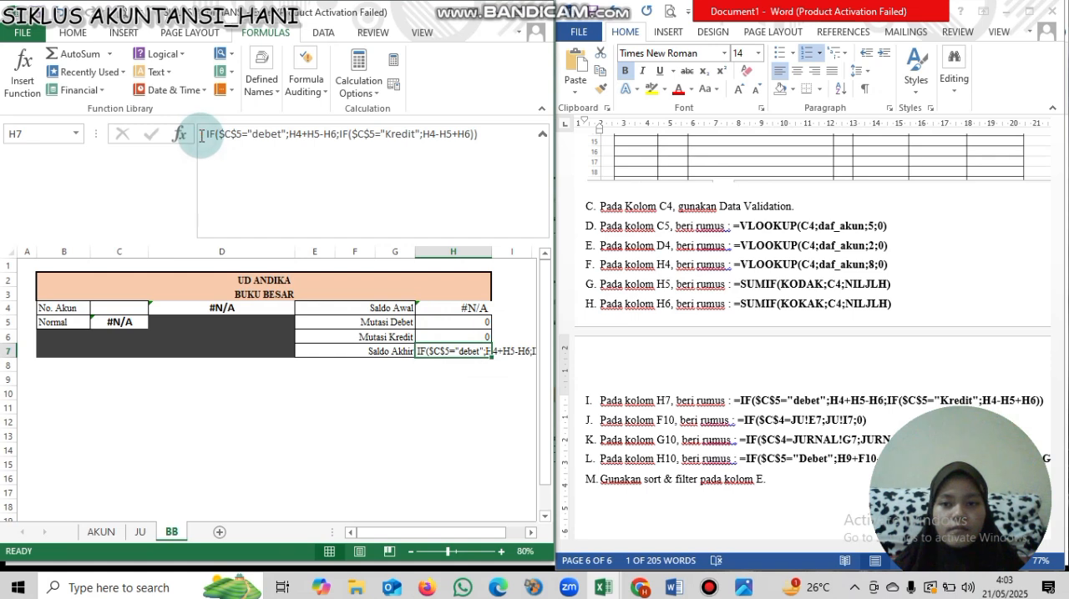
text(=)
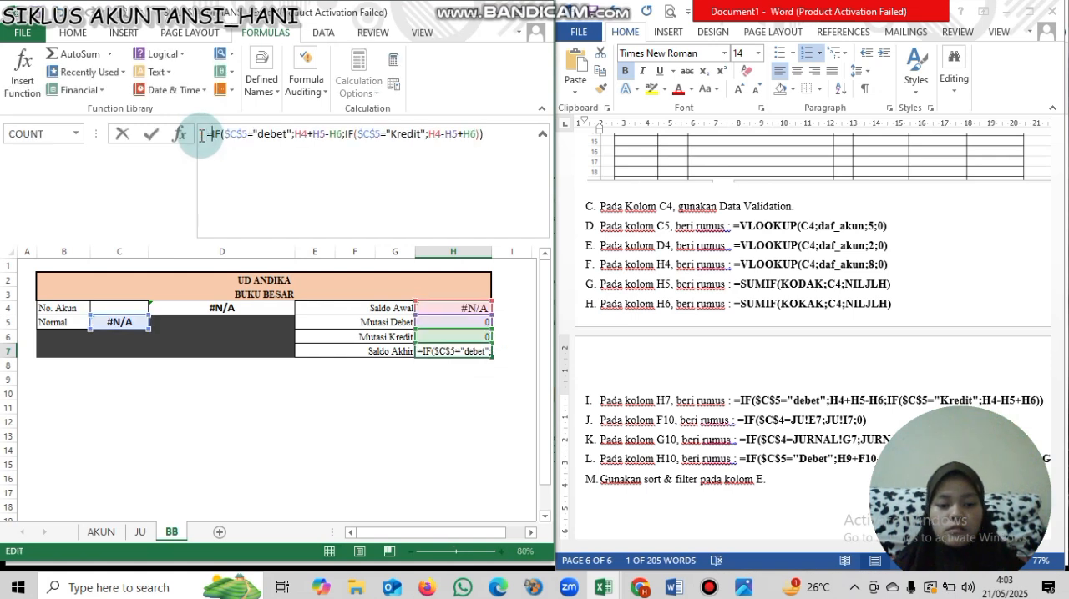
key(Return)
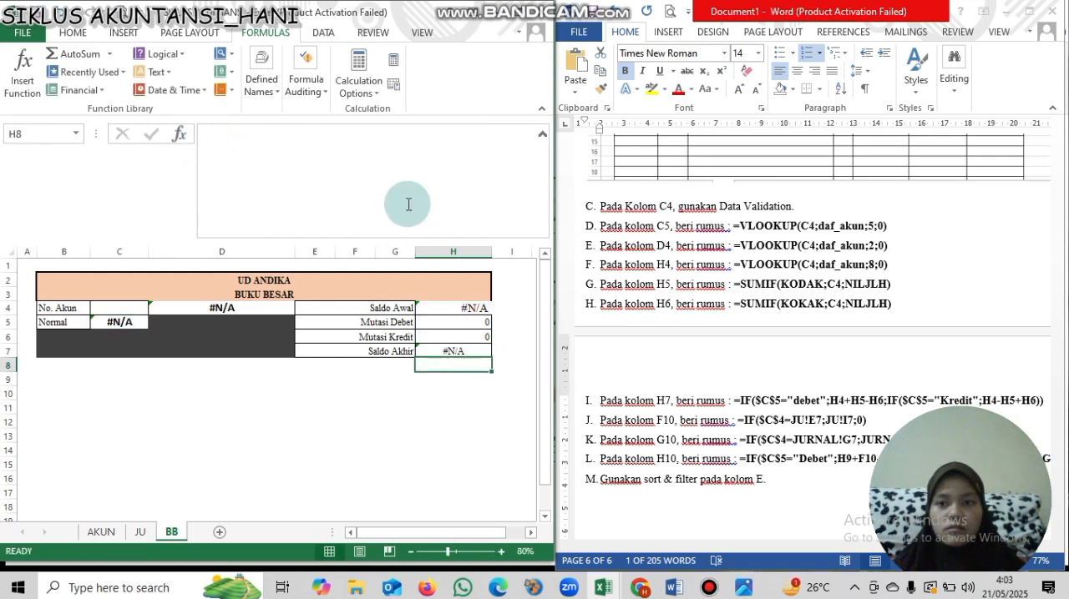
- Cycle the first C5 reference in the H7 formula through its relative and absolute forms, back to $C$5
click(476, 351)
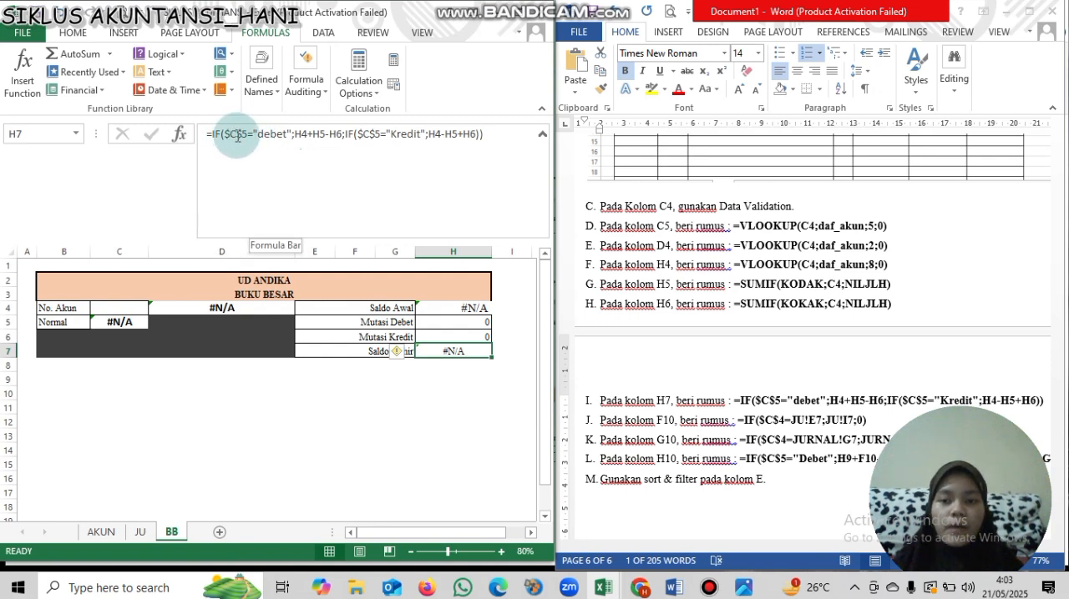
click(241, 145)
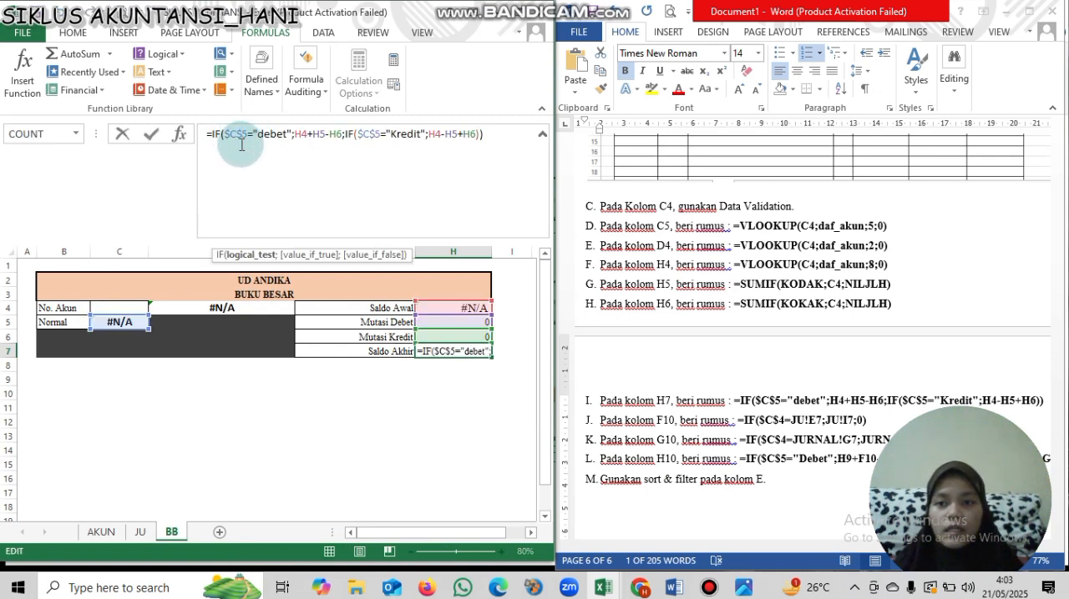
key(F4)
key(F4)
key(F4)
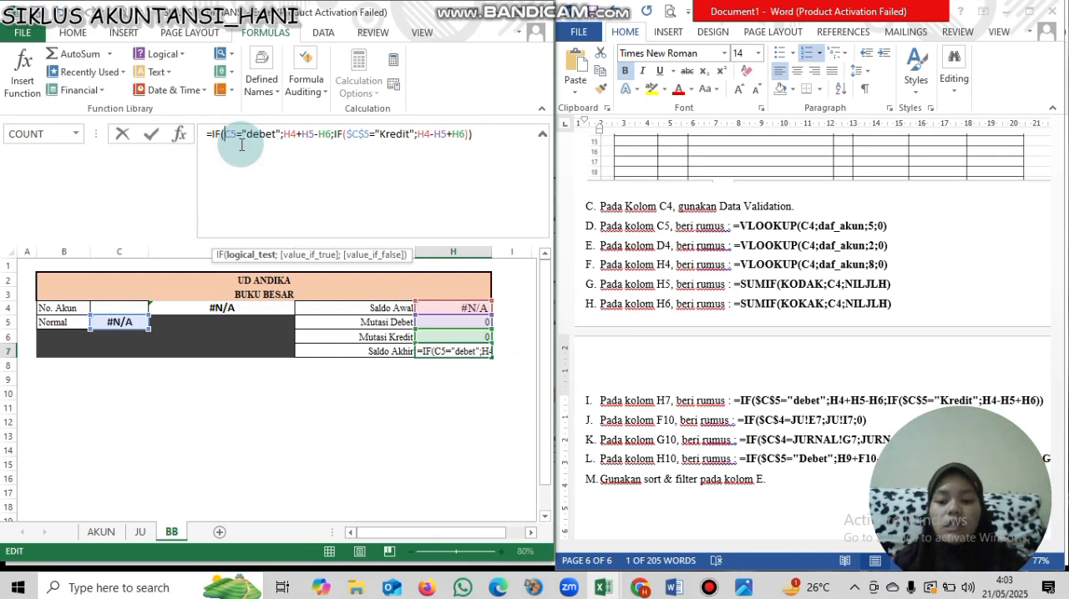
key(F4)
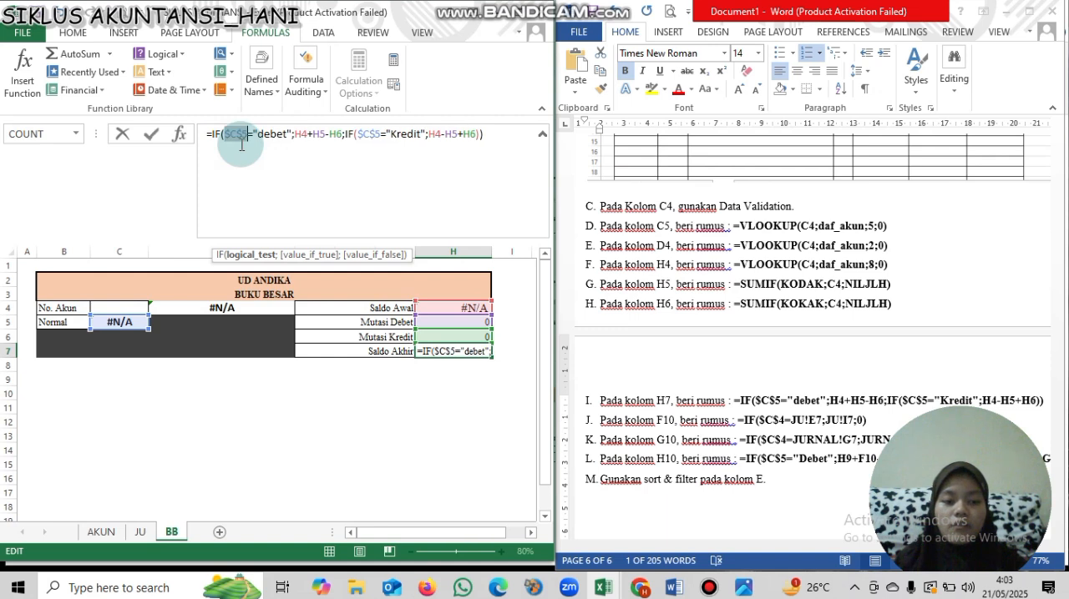
click(371, 138)
click(237, 136)
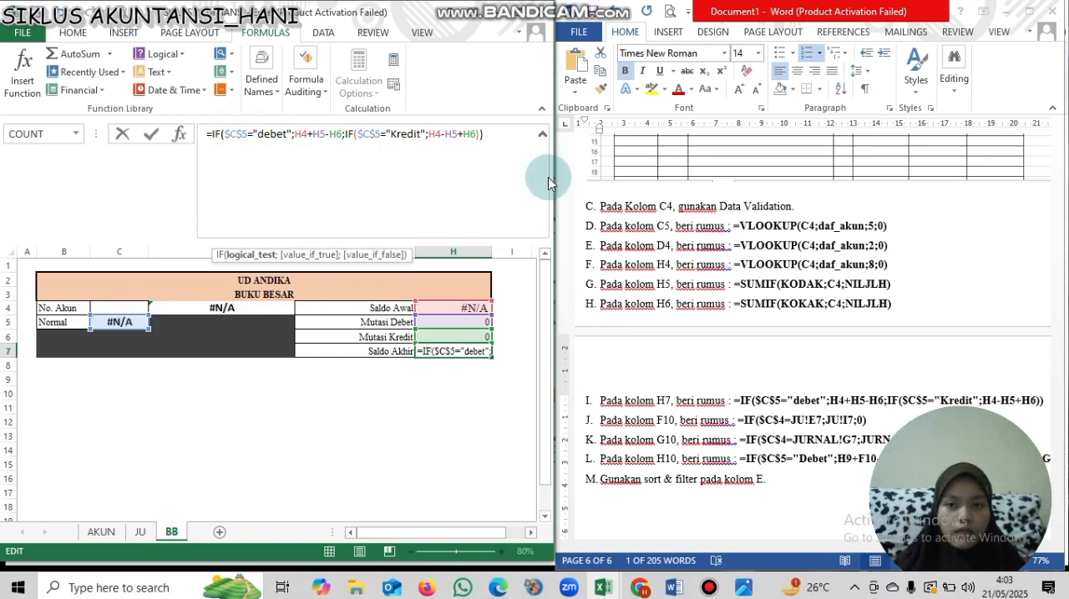
key(Return)
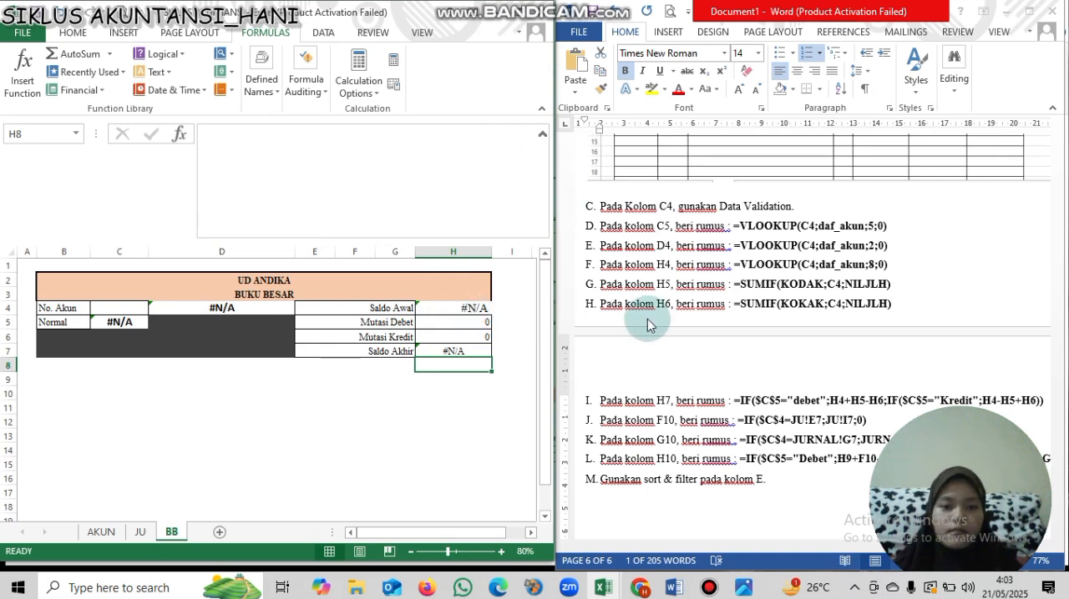
- Enter the column headings TANGGAL, BUKTI, URAIAN and H in cells B8 to E8, following the template in the Word instructions
click(951, 413)
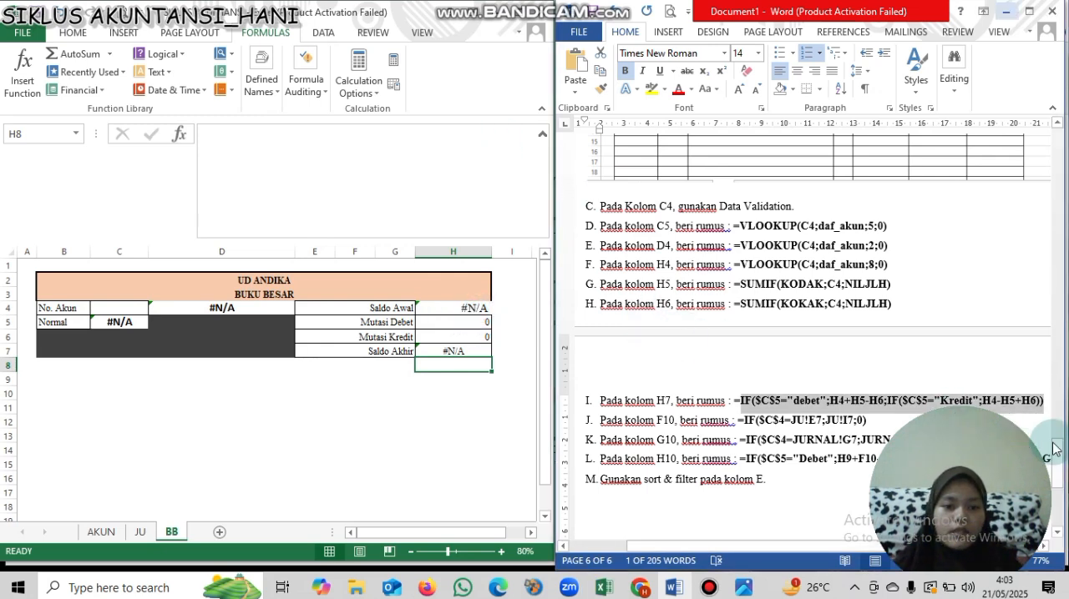
scroll(685, 370, up, 6)
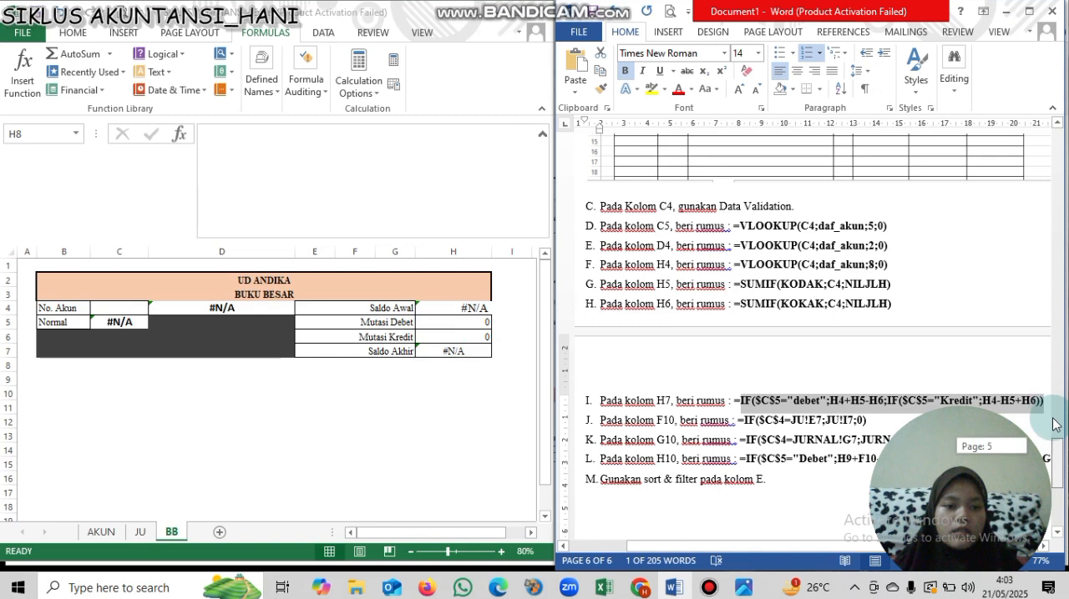
scroll(653, 297, down, 2)
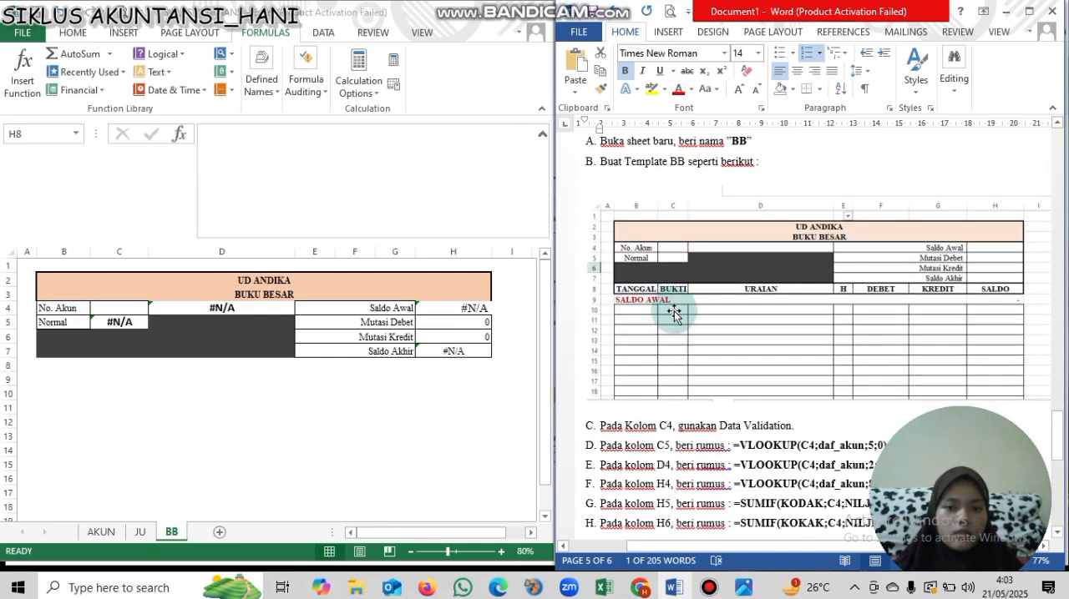
click(51, 368)
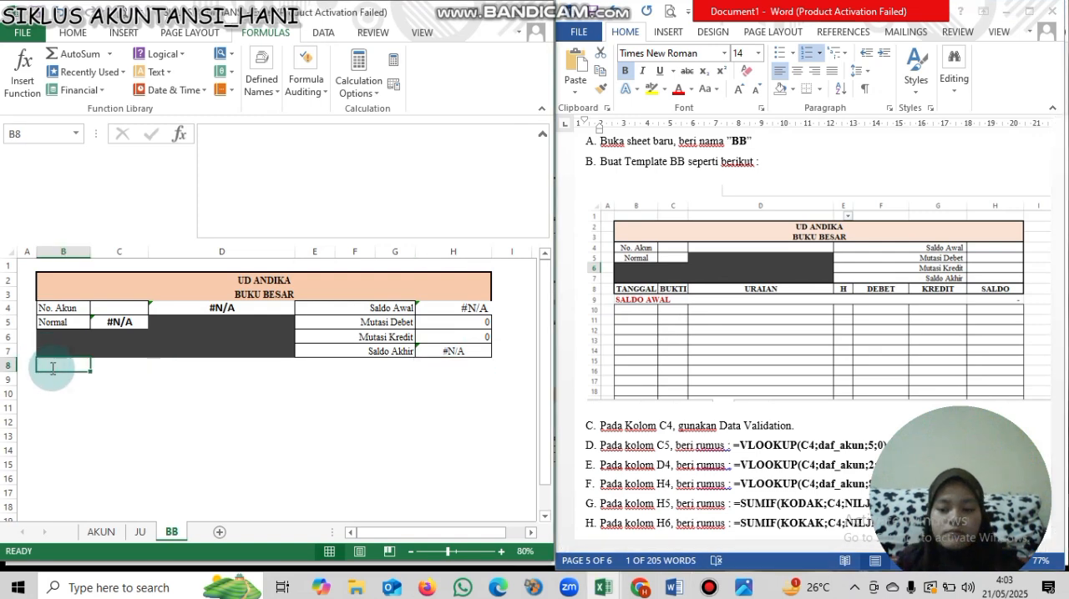
text(TANGGAL)
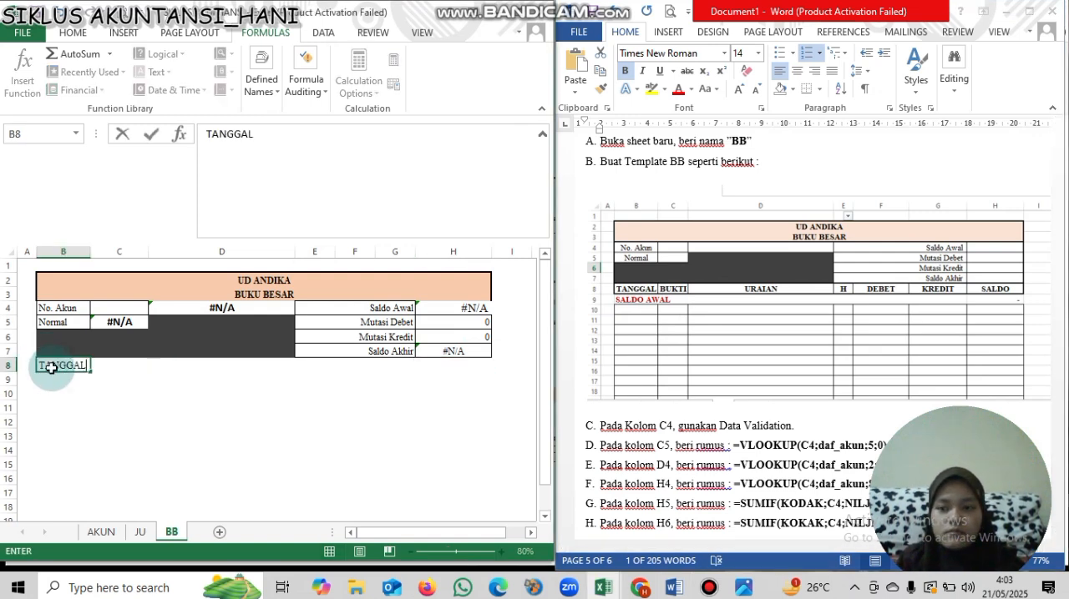
key(Tab)
text(BUKTI)
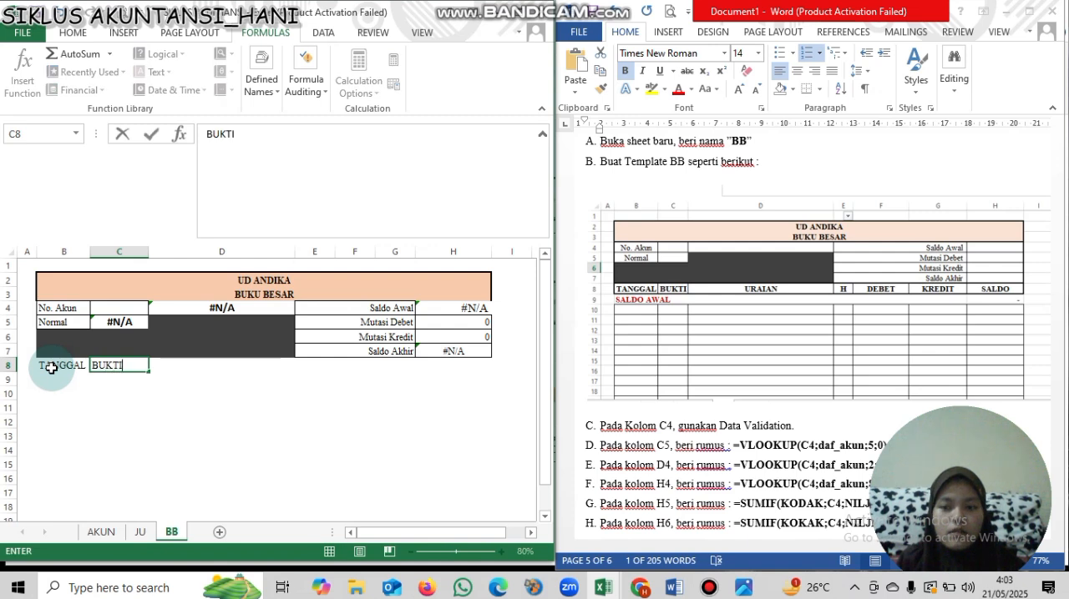
key(Tab)
text(URAIAN)
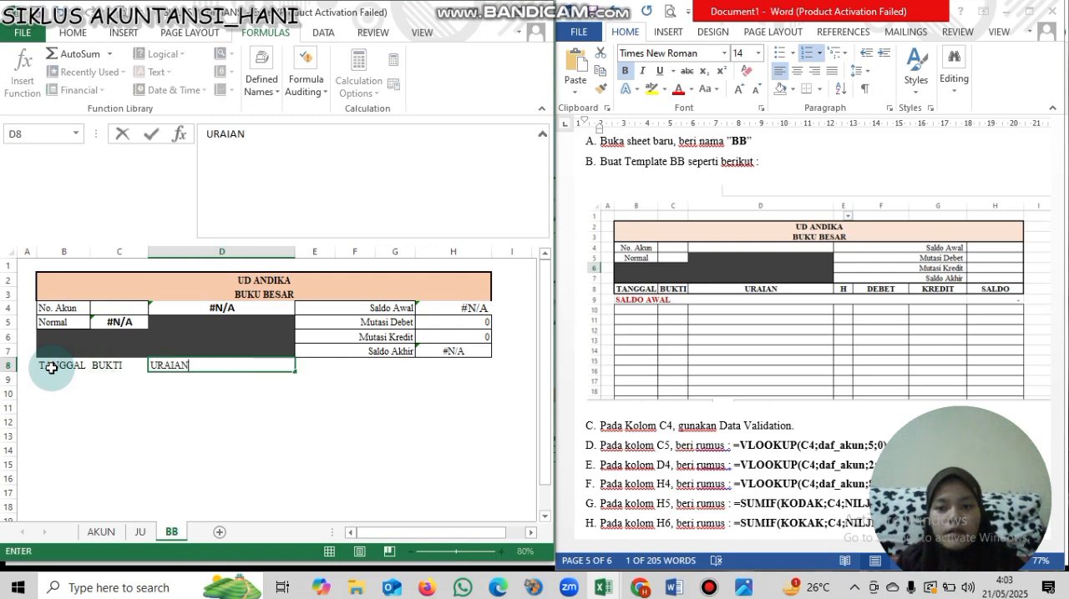
key(Tab)
text(H)
key(Tab)
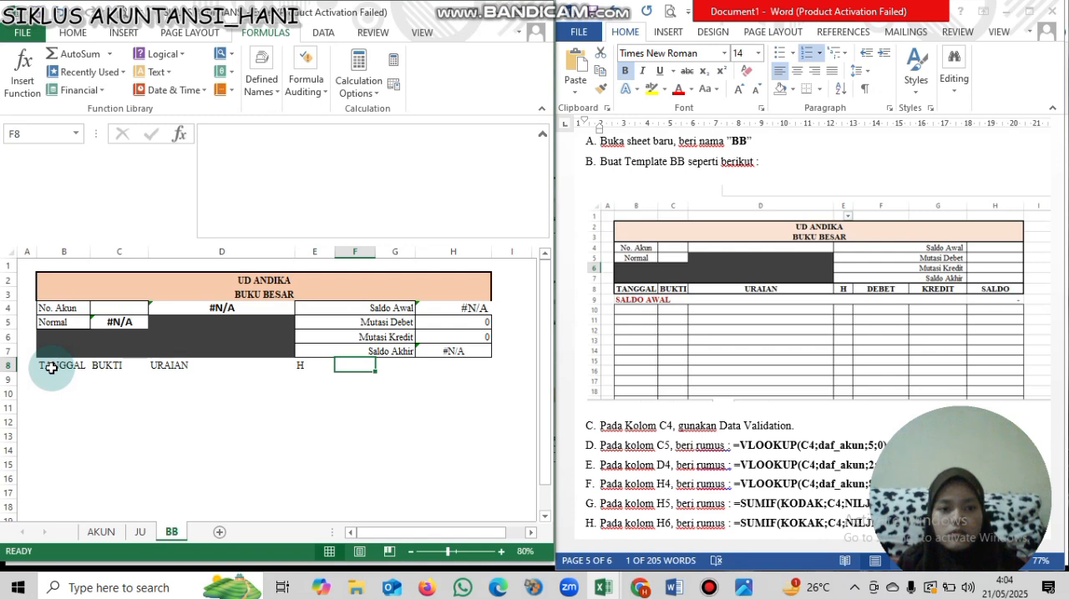
- Enter the column headings DEBET, KREDIT and SALDO in cells F8 to H8
text(DEBET)
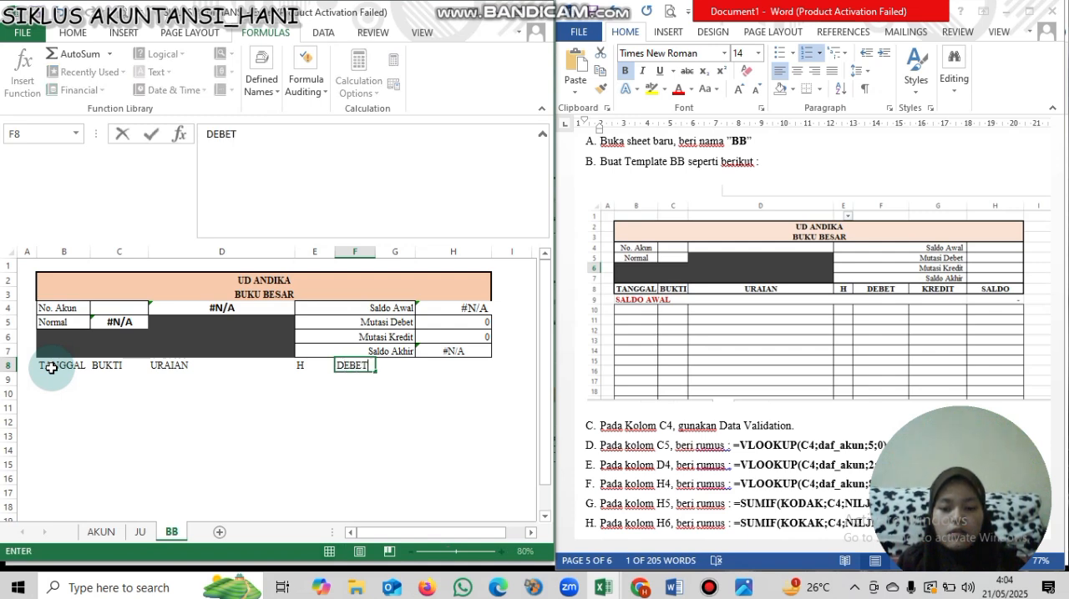
key(Tab)
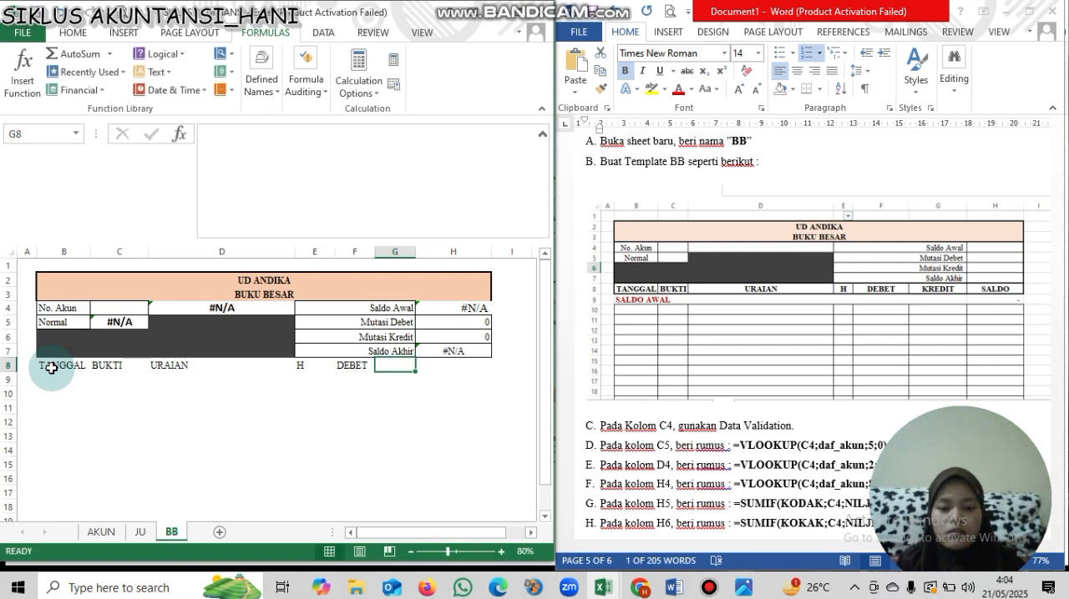
text(KREDIT)
key(Tab)
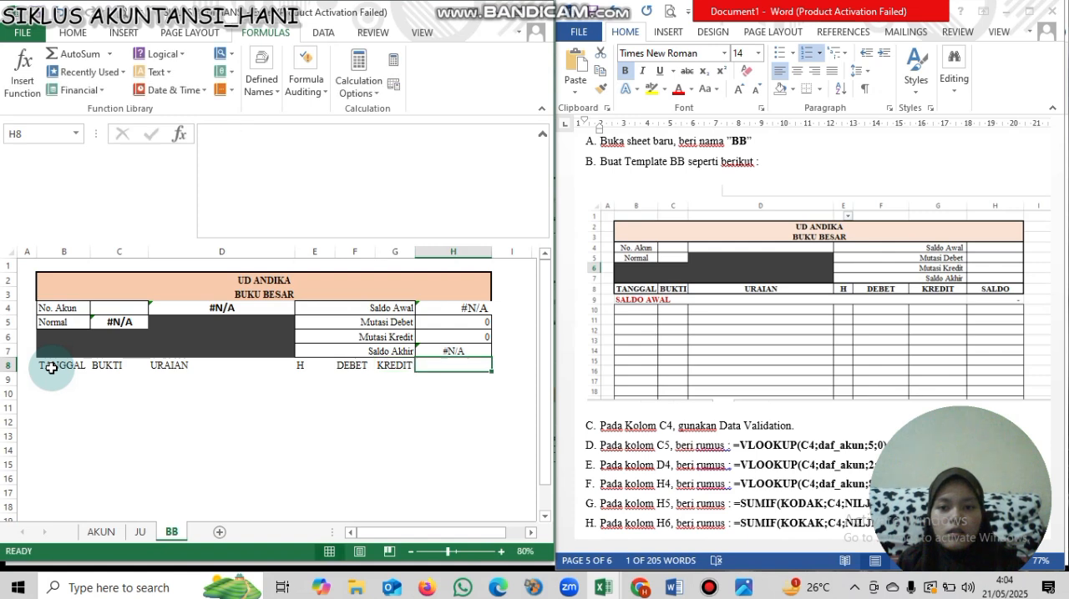
text(SALD)
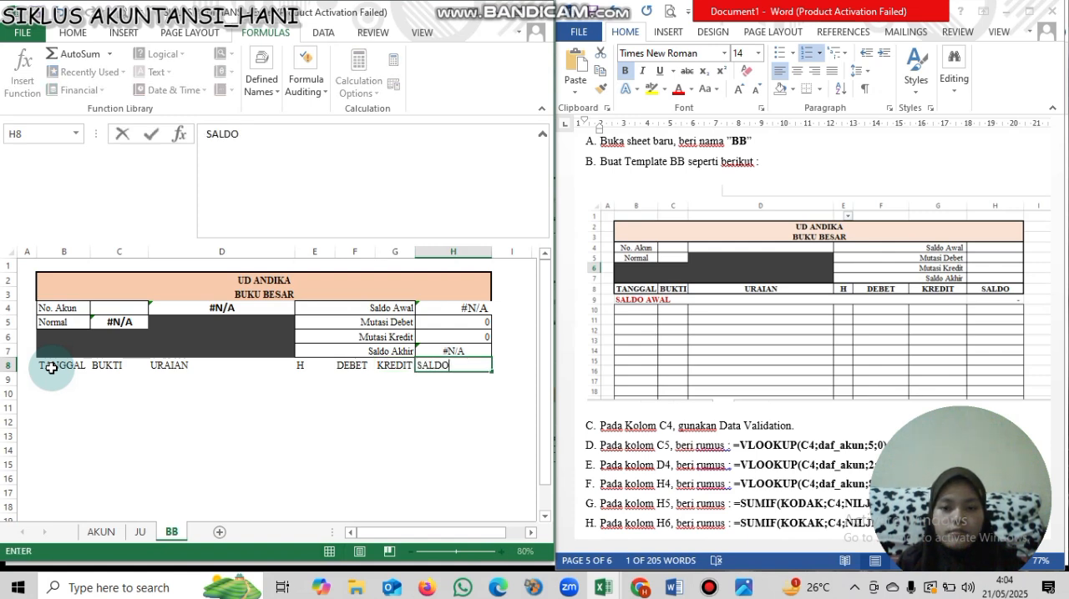
text(O)
key(Return)
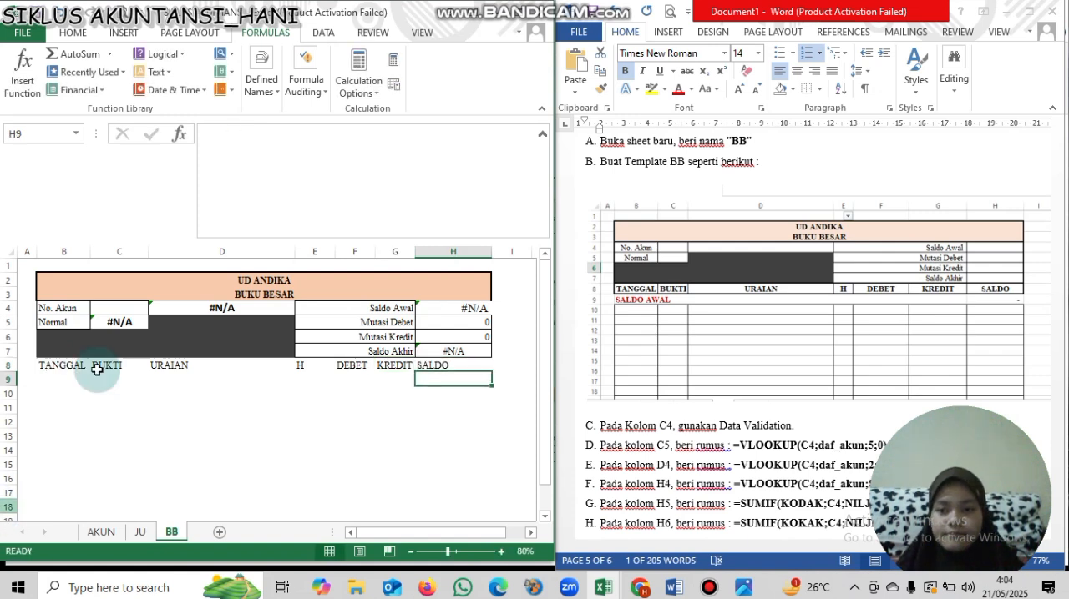
- Center and bold the column headings in B8:H8 and add borders around the cells
drag(62, 370, 454, 365)
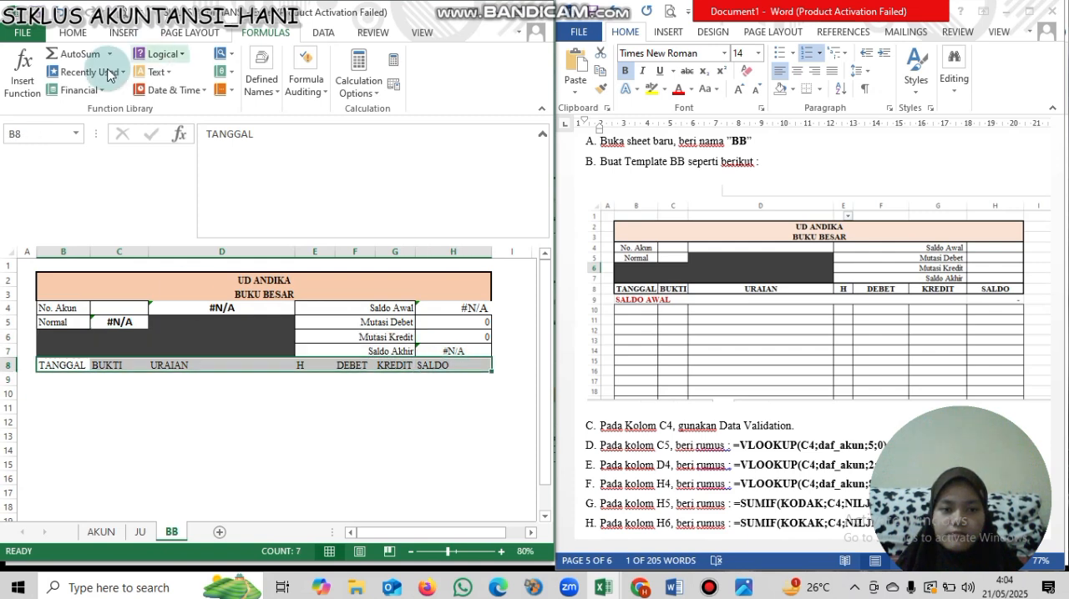
click(73, 33)
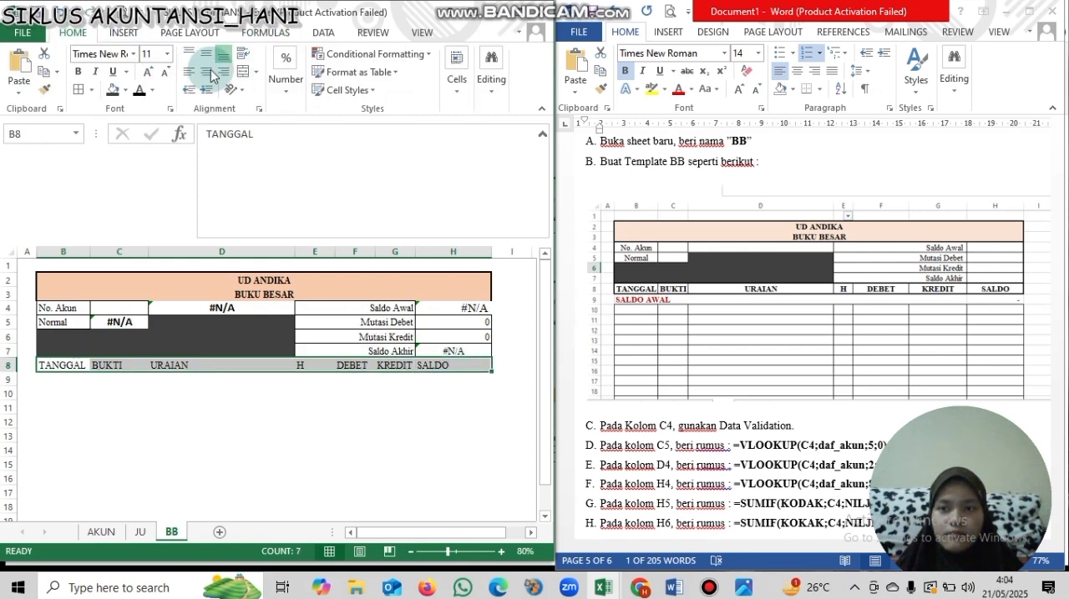
click(206, 72)
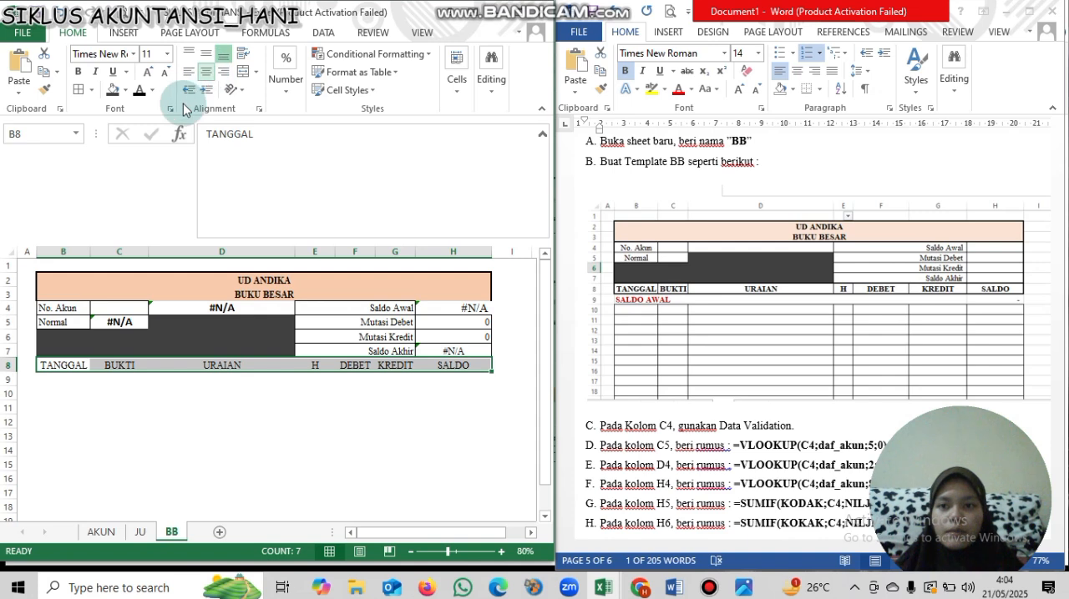
click(78, 72)
click(87, 92)
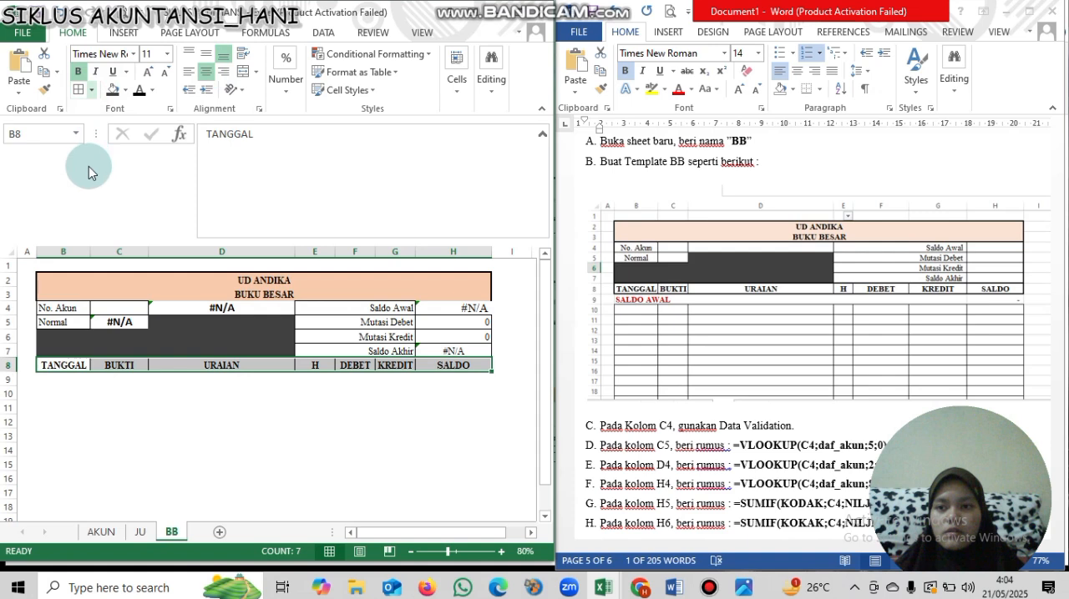
- Add a thick box border around the column headings in B8:H8 and fill them with light blue
click(91, 90)
click(126, 257)
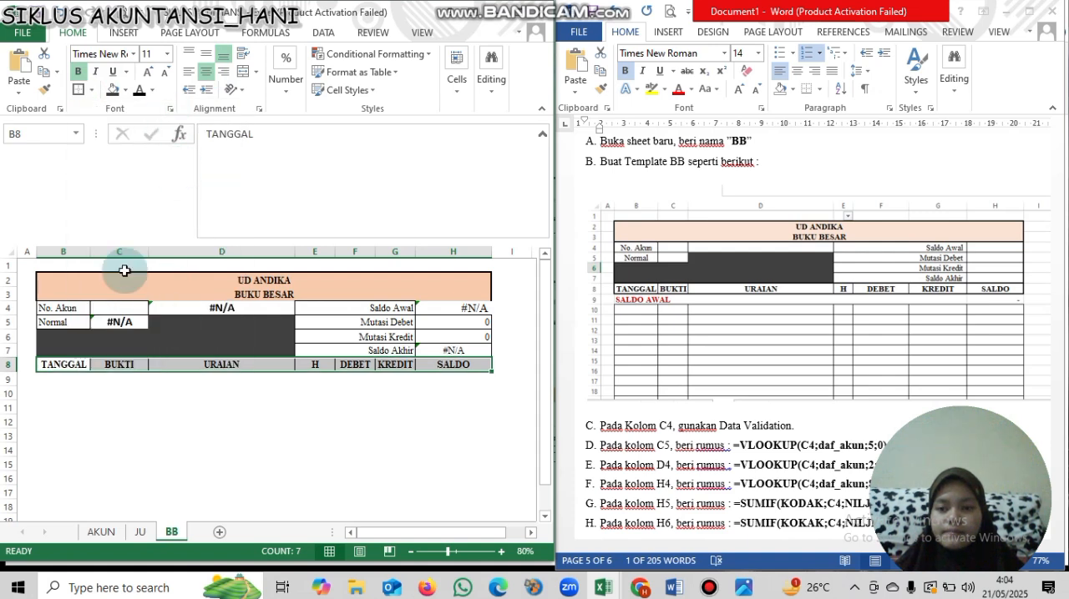
click(127, 91)
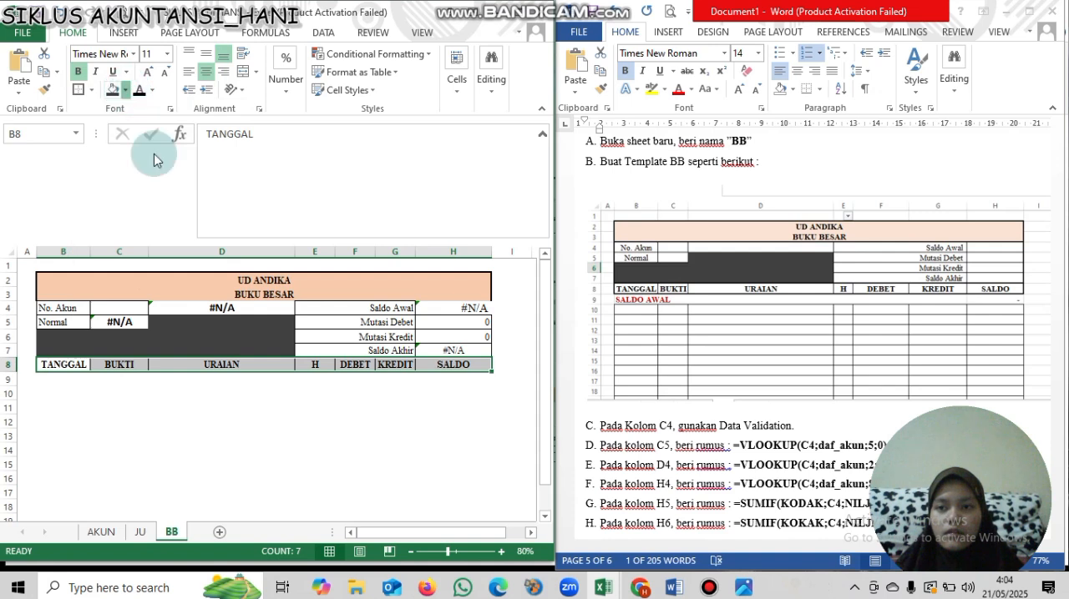
click(127, 91)
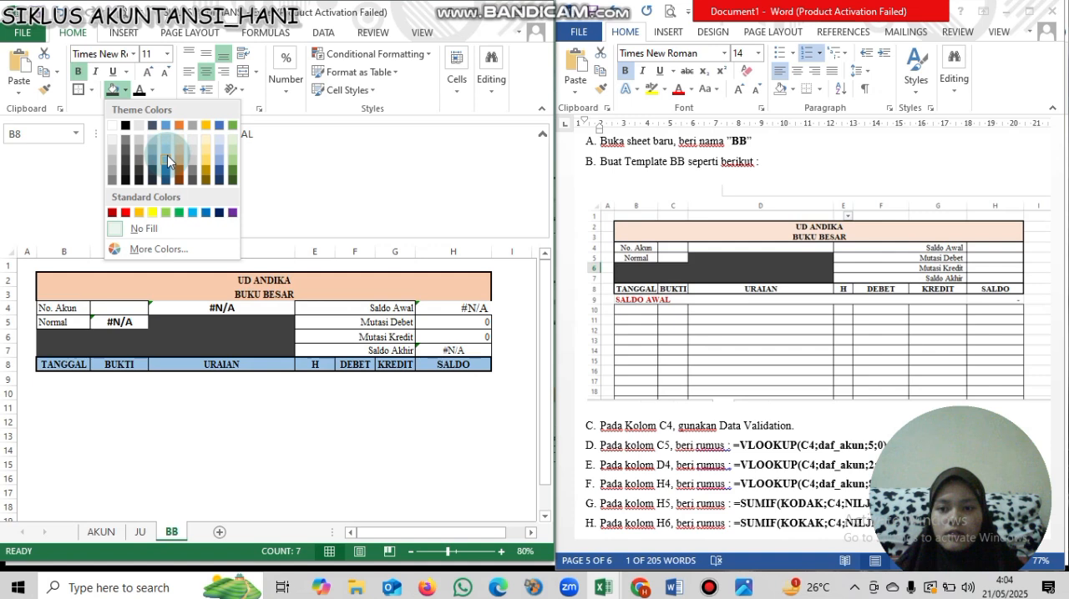
click(167, 155)
- Merge cells B9:G9 and enter SALDO AWAL in the merged cell
click(221, 392)
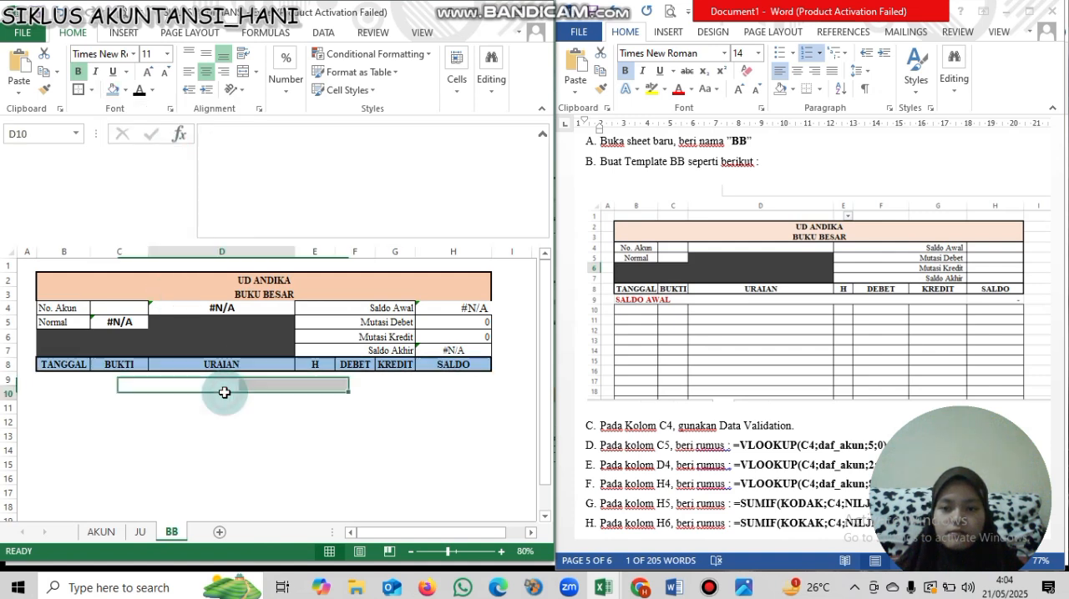
drag(67, 382, 376, 382)
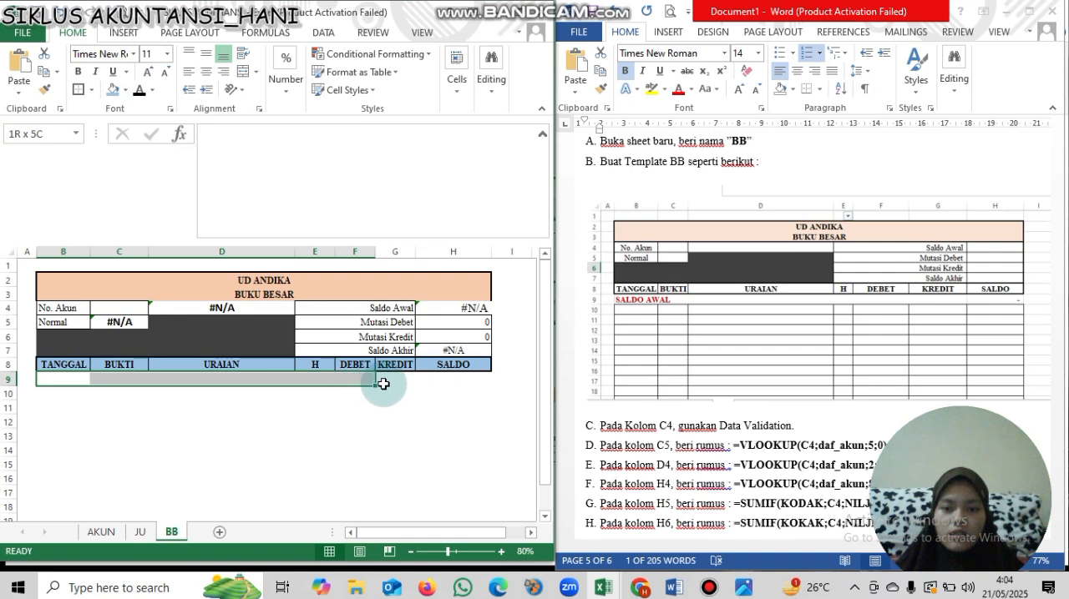
click(247, 74)
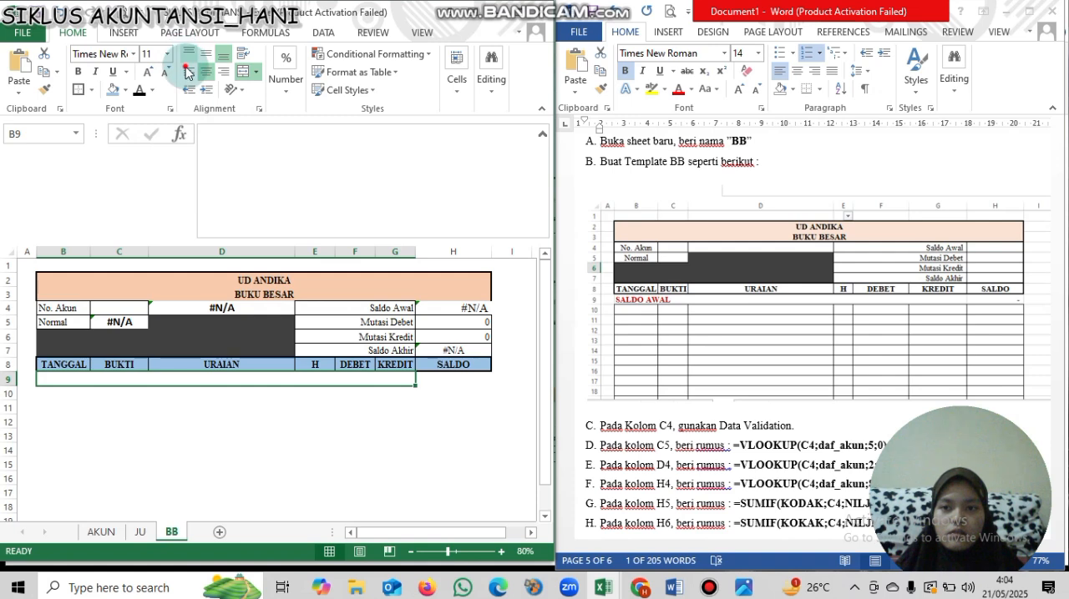
double_click(113, 378)
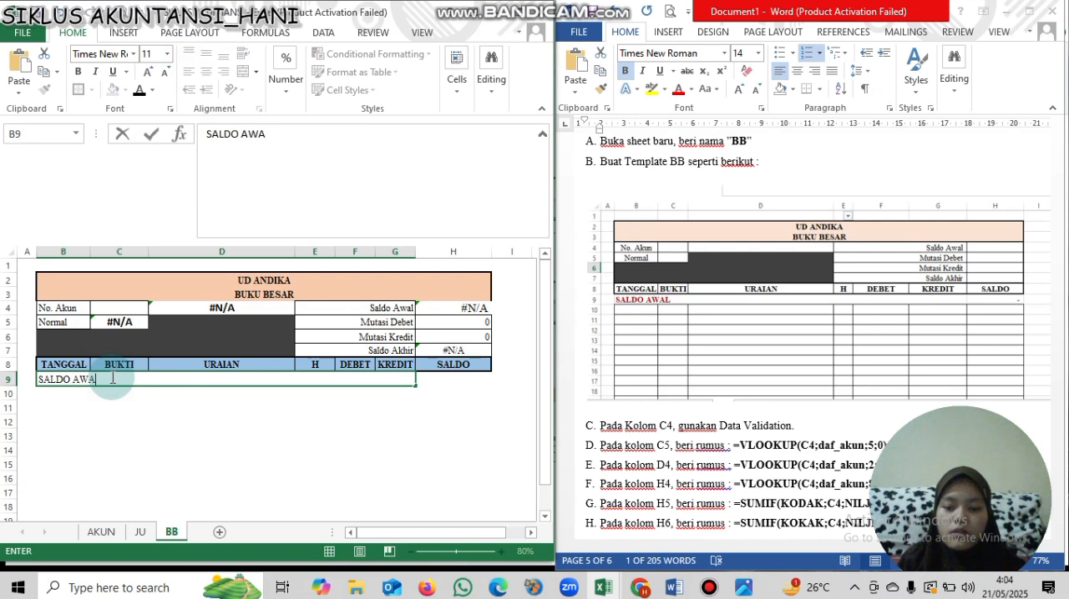
key(Return)
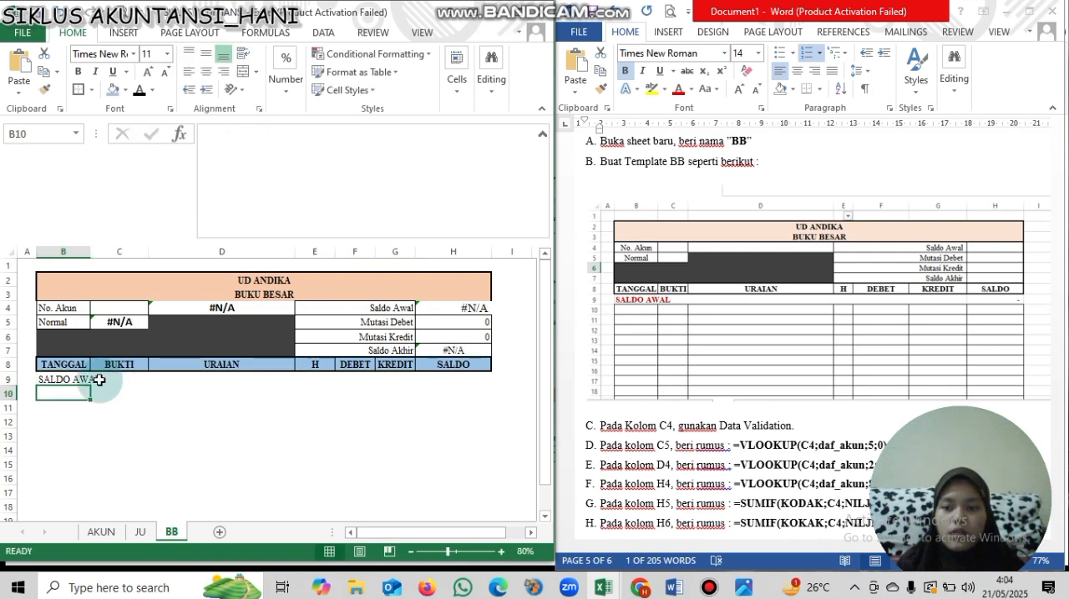
- Make the SALDO AWAL label in B9 bold and dark red
click(99, 379)
key(ctrl+b)
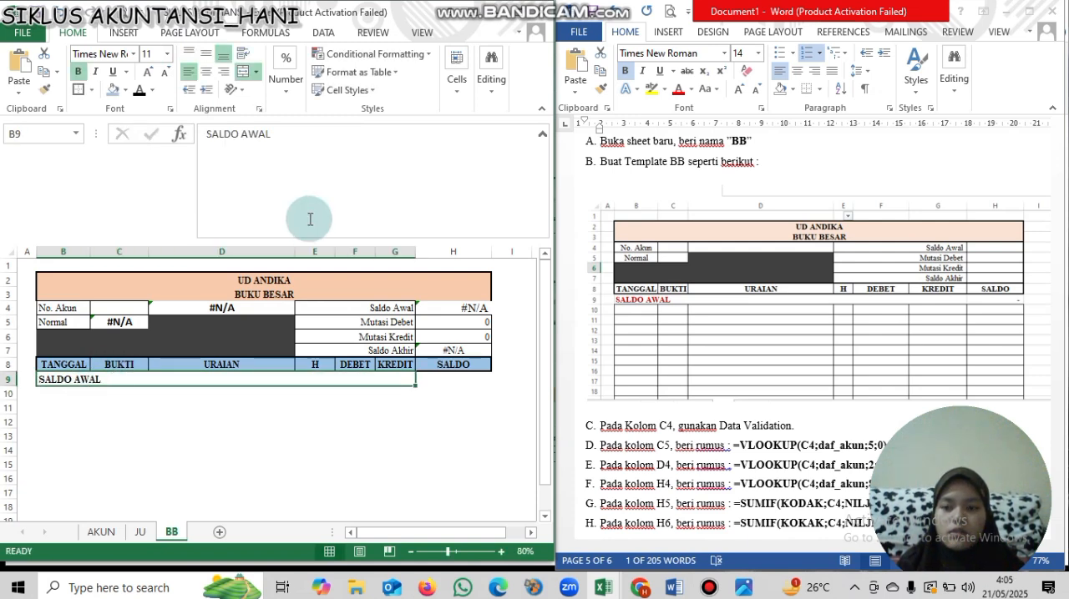
click(152, 90)
click(139, 232)
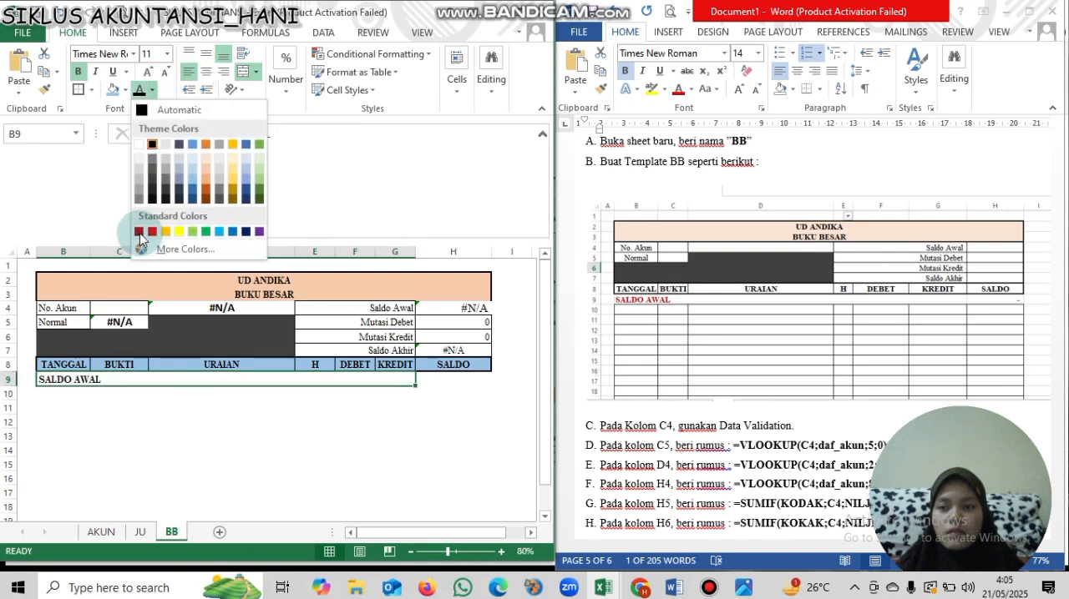
click(445, 381)
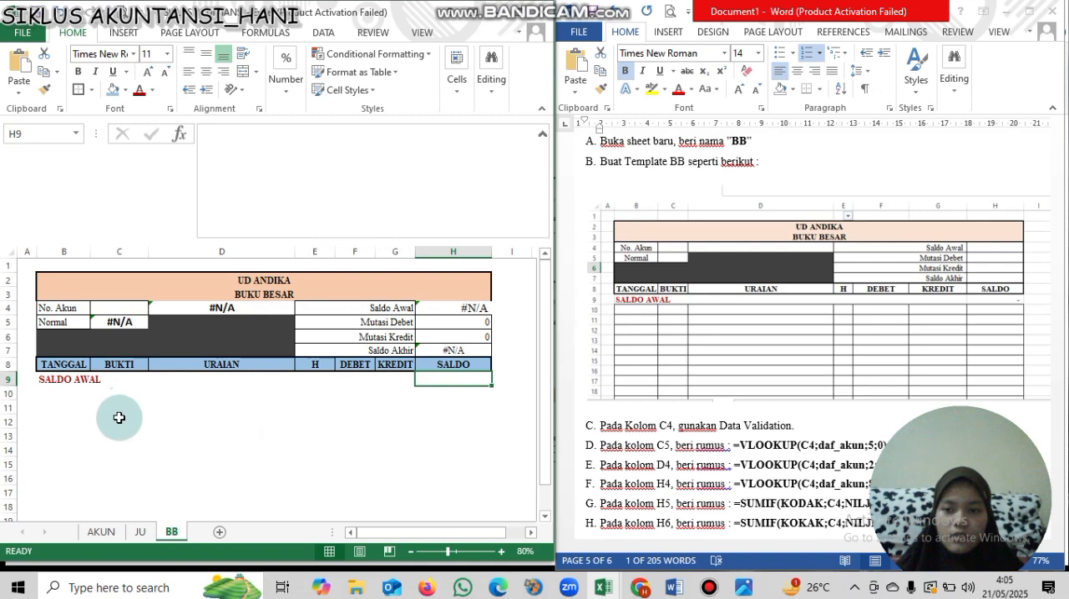
- Apply all borders to the empty ledger rows in B10:H36
click(61, 394)
drag(61, 394, 473, 436)
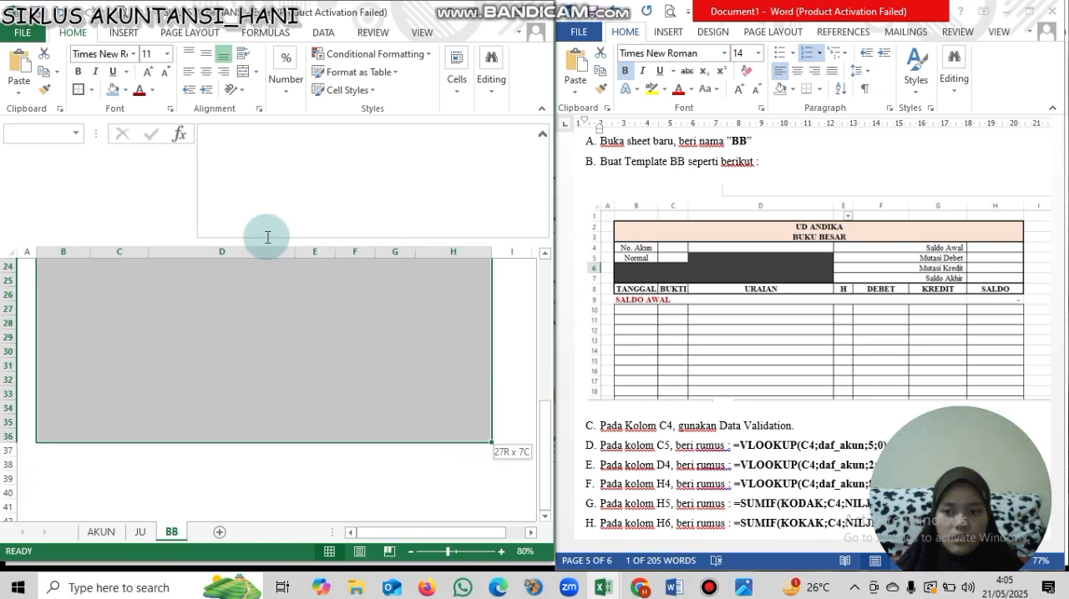
click(90, 89)
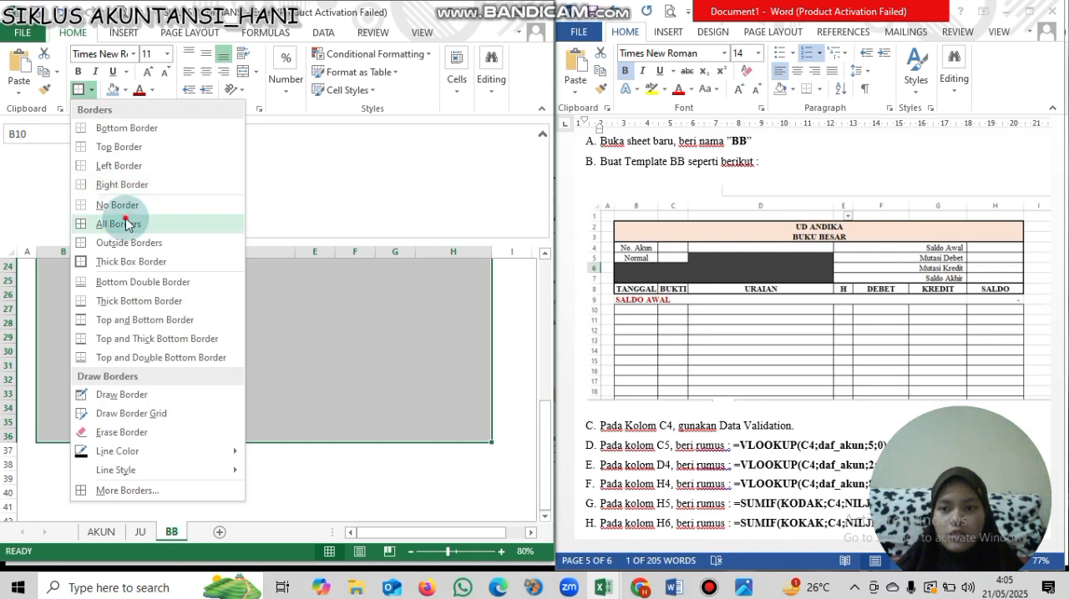
scroll(469, 403, up, 8)
click(470, 403)
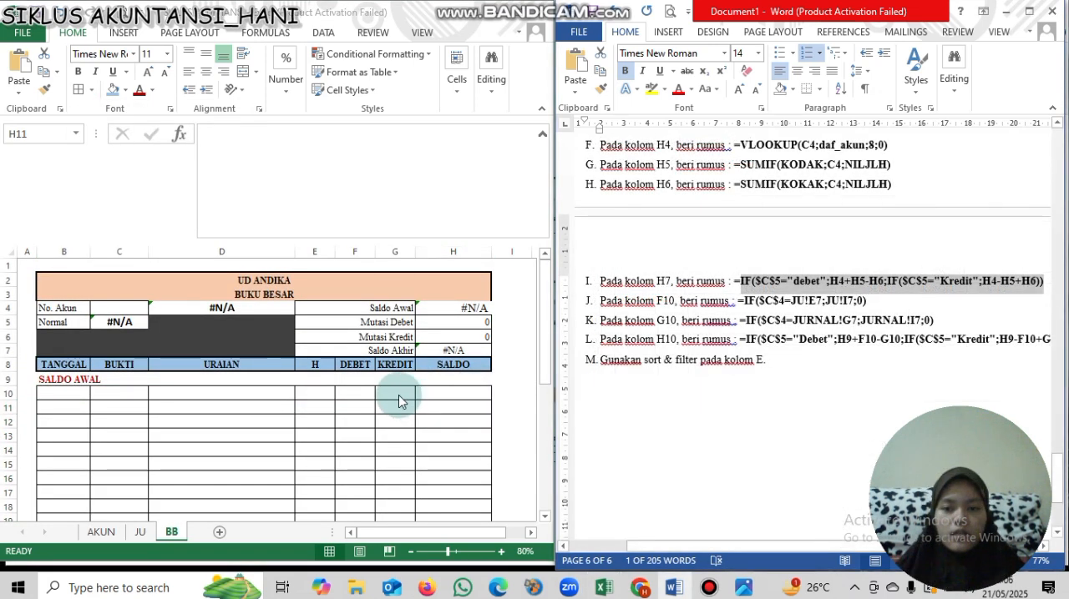
- Widen the DEBET and KREDIT columns F and G, and slightly narrow the SALDO column H
click(360, 250)
drag(375, 252, 462, 253)
click(424, 254)
click(427, 246)
drag(454, 530, 451, 537)
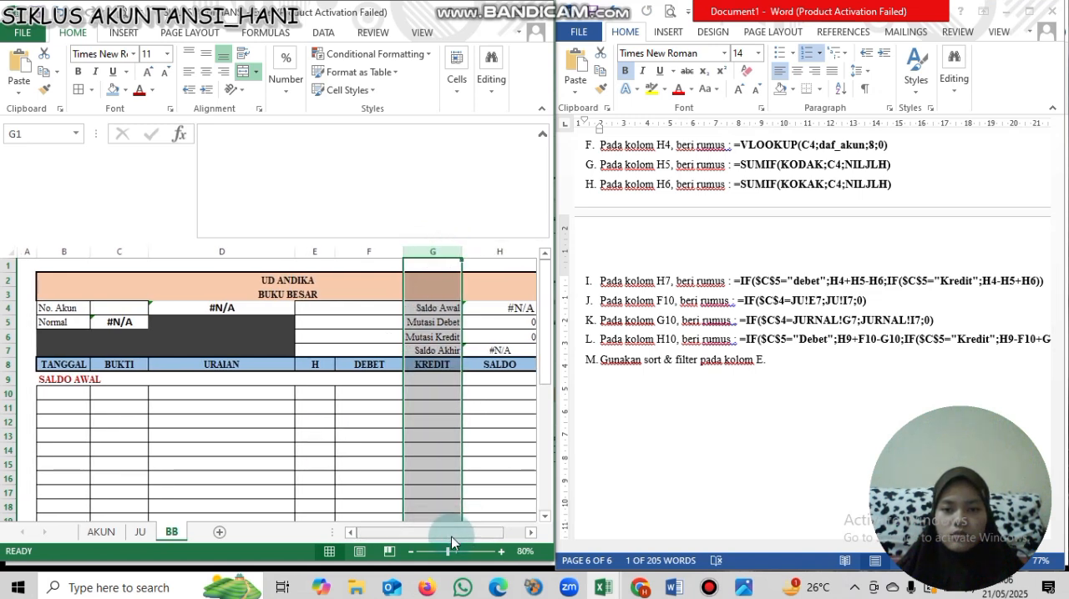
click(511, 251)
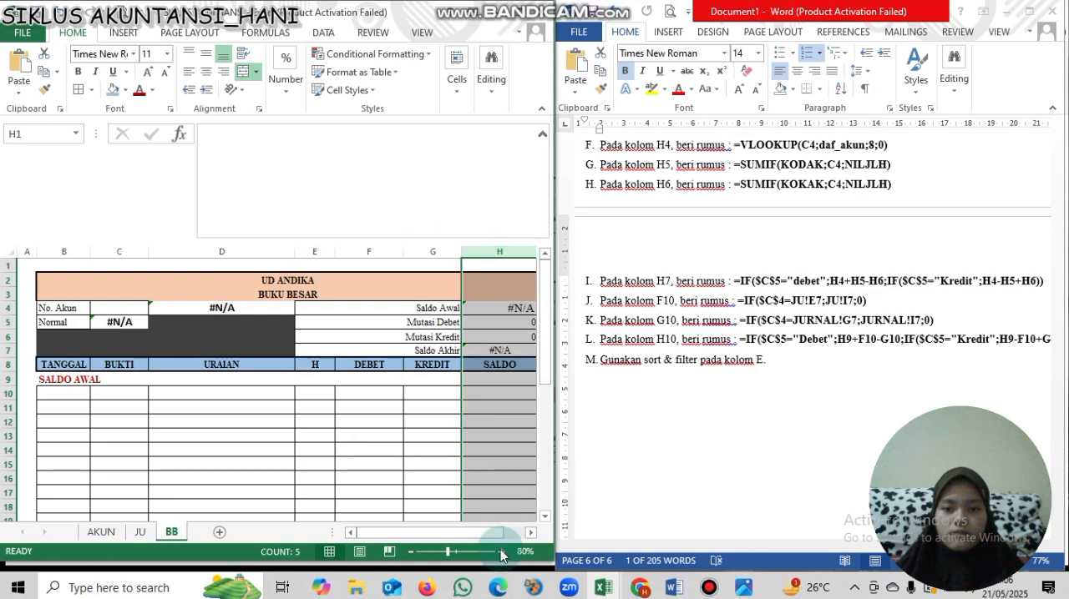
drag(491, 532, 506, 536)
click(516, 251)
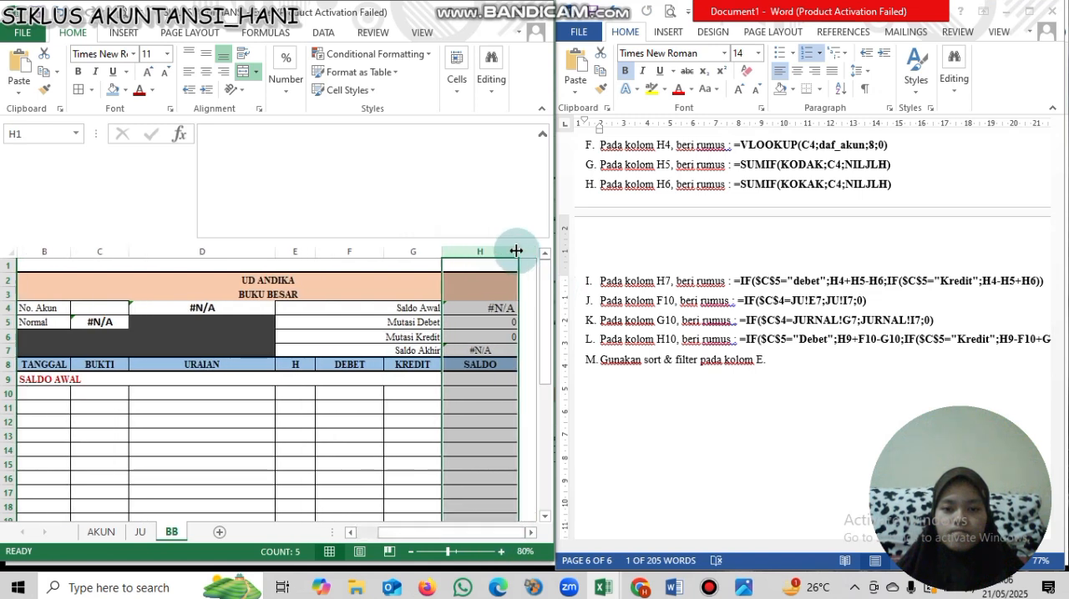
drag(516, 251, 504, 251)
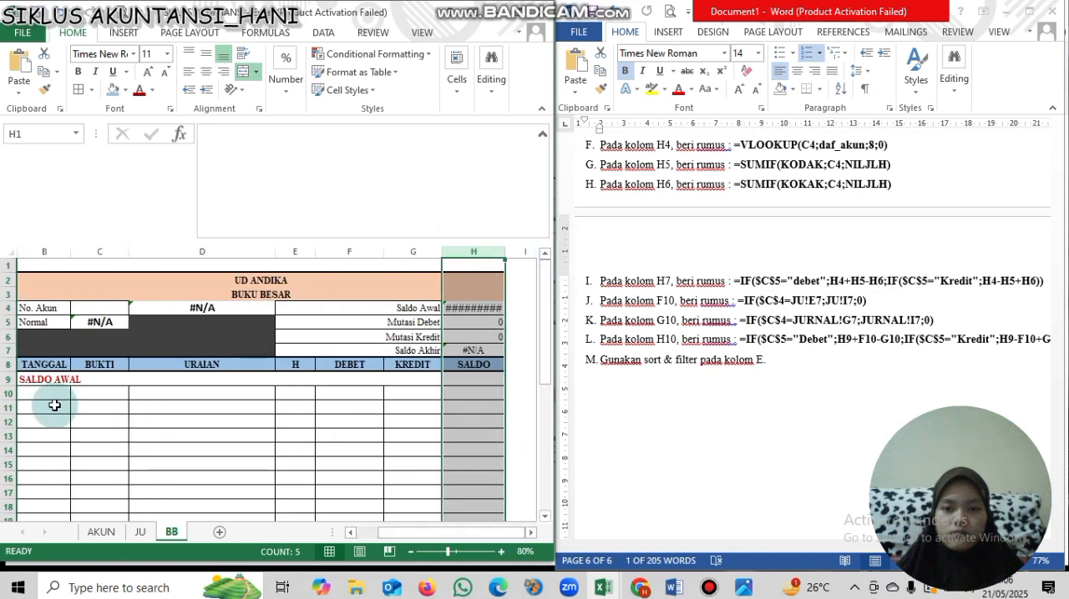
- Enter the formula =H4 in H9 to carry over the opening balance
click(472, 382)
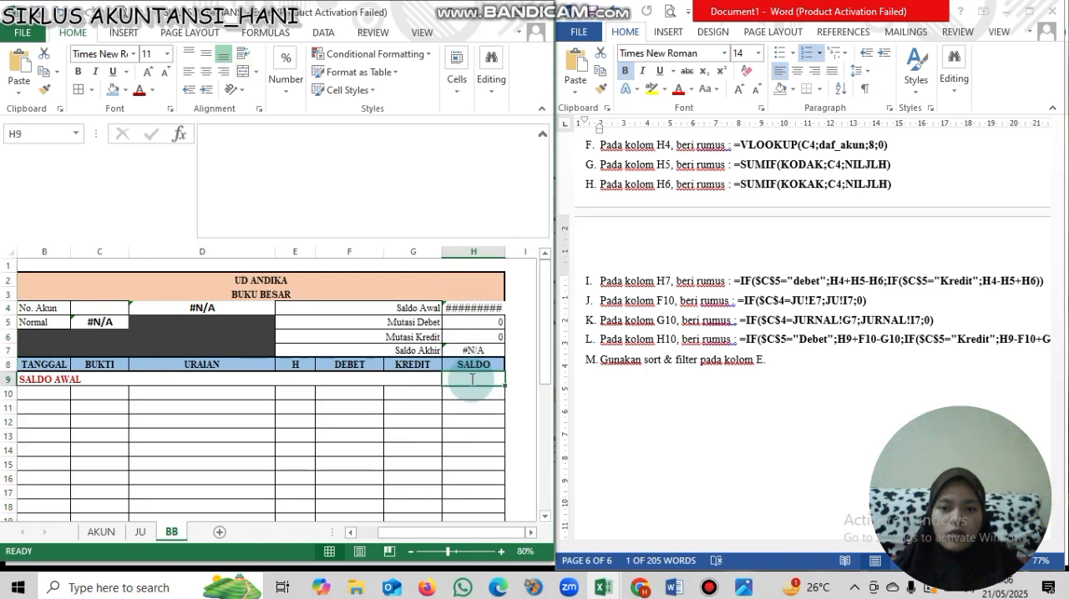
text(=)
click(481, 310)
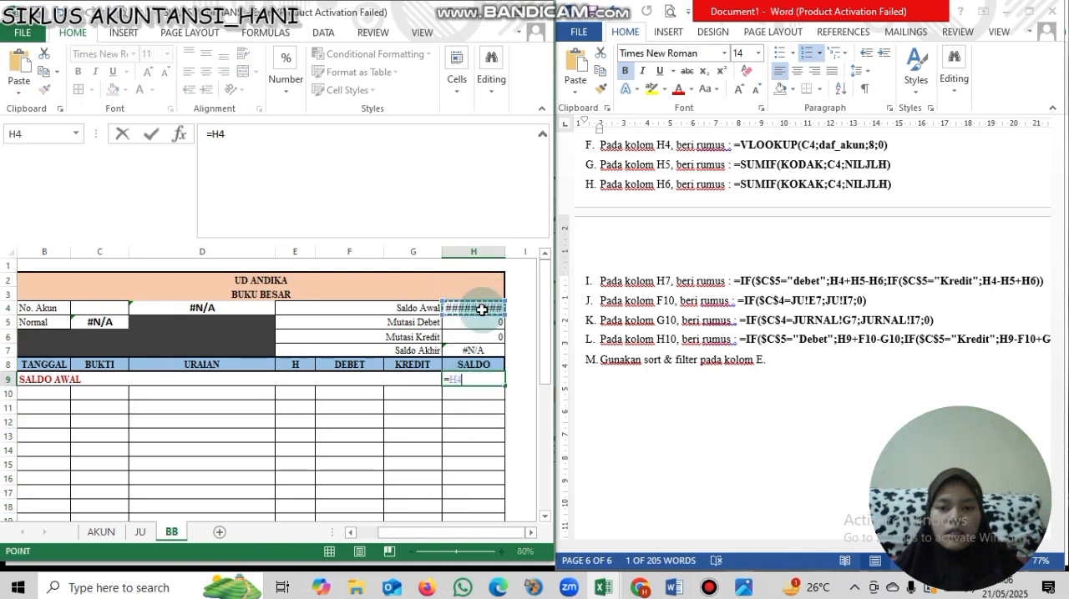
key(Return)
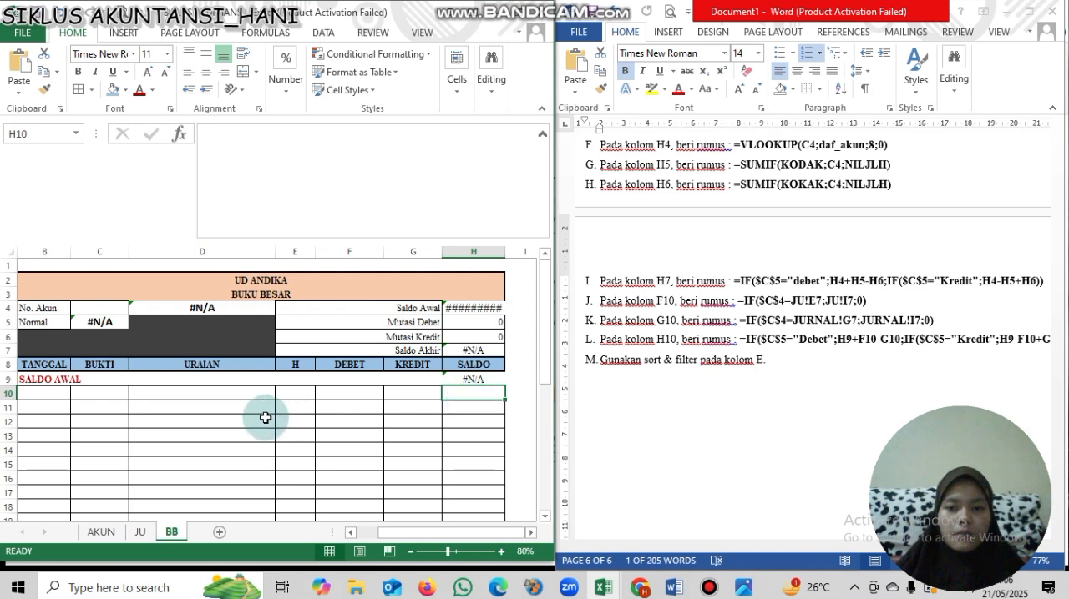
- Copy the formula =IF($C$4=JU!E7;JU!I7;0) from the Word instructions into cell F10
click(336, 395)
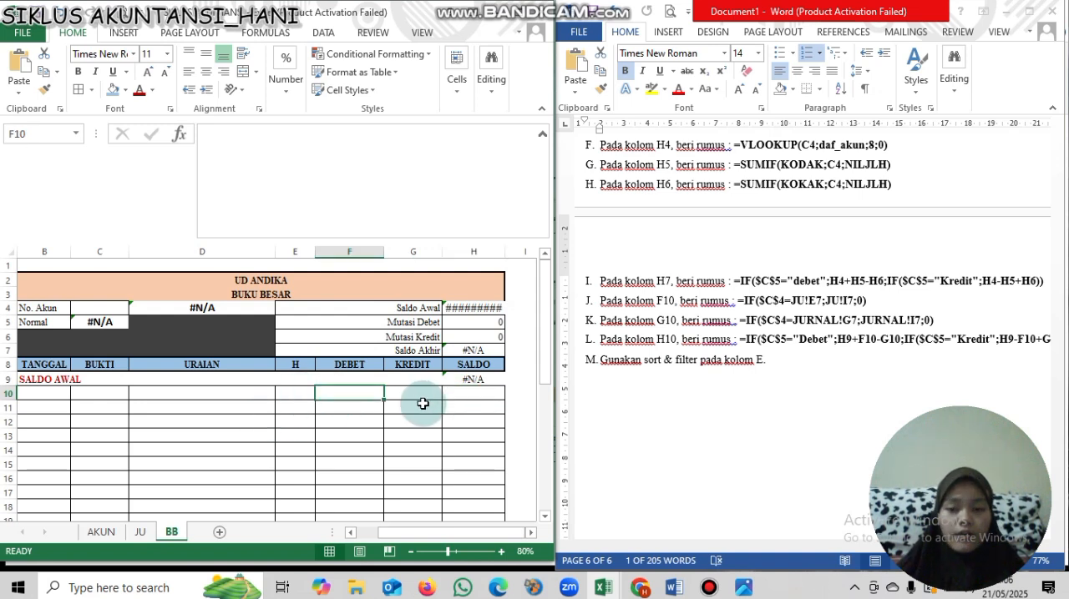
click(665, 281)
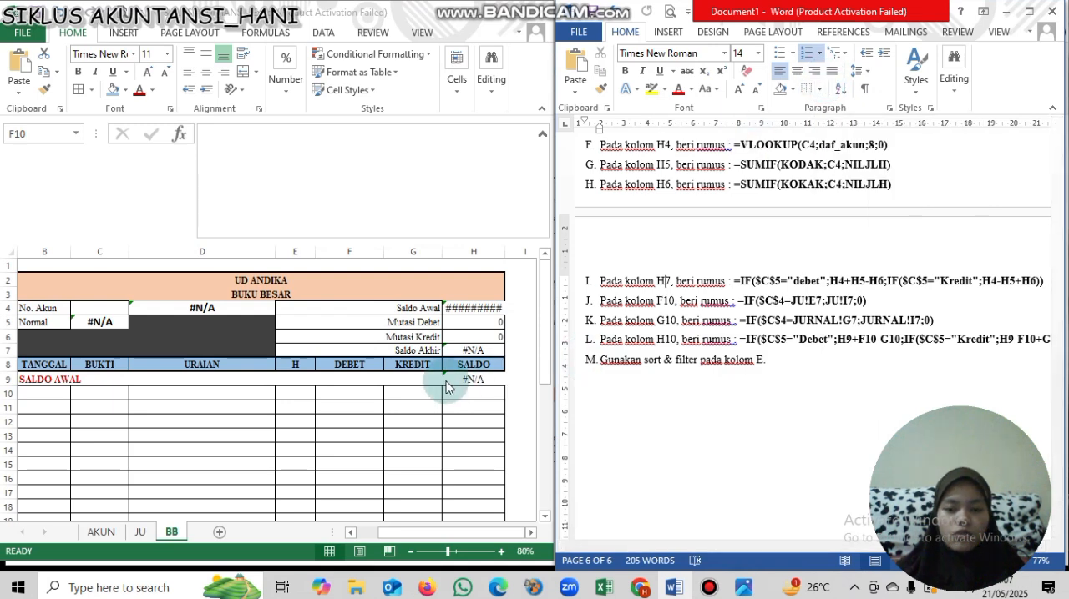
click(371, 395)
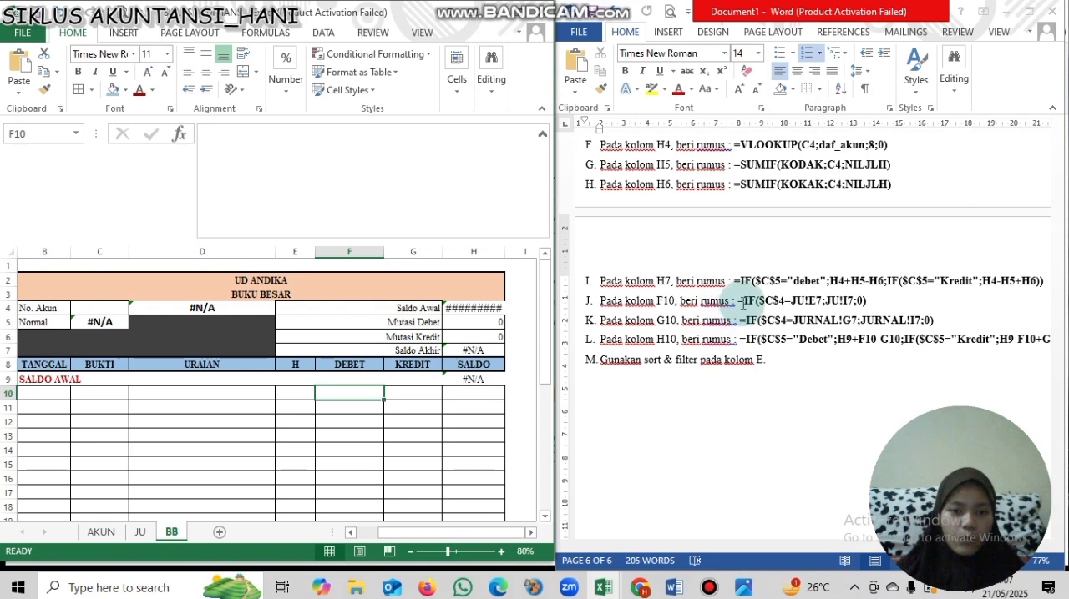
drag(739, 301, 869, 307)
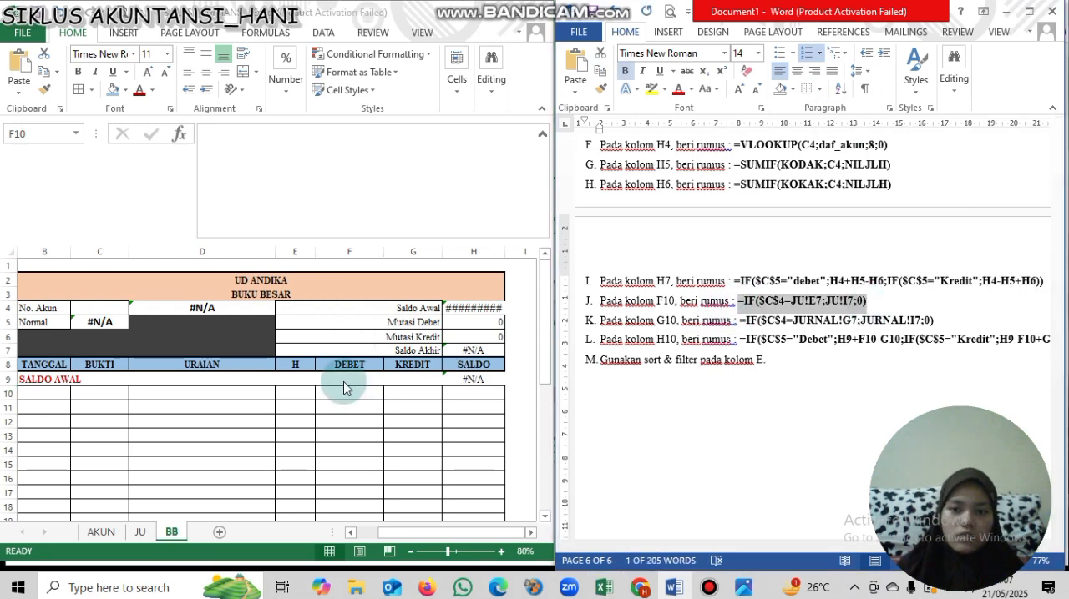
click(277, 140)
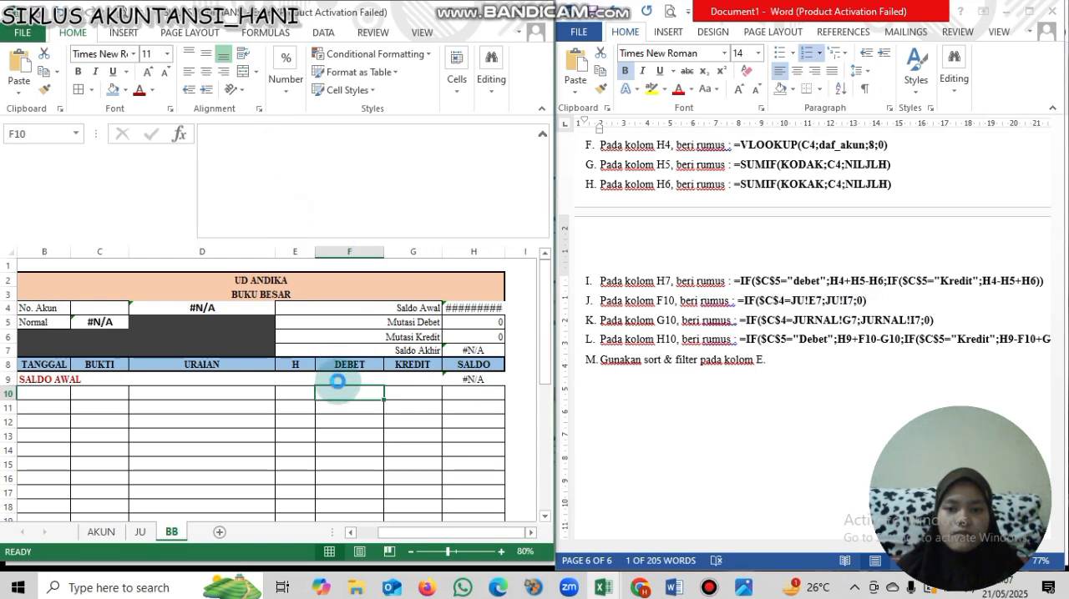
key(ctrl+v)
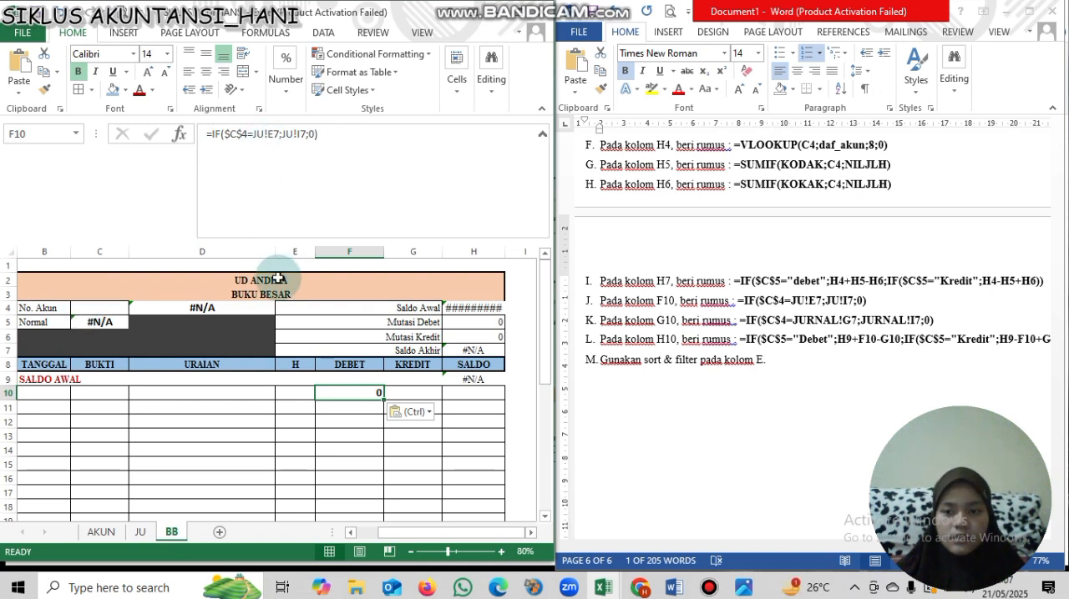
- Check the F10 formula's references against cells E7 and I7 on the JU sheet
click(142, 532)
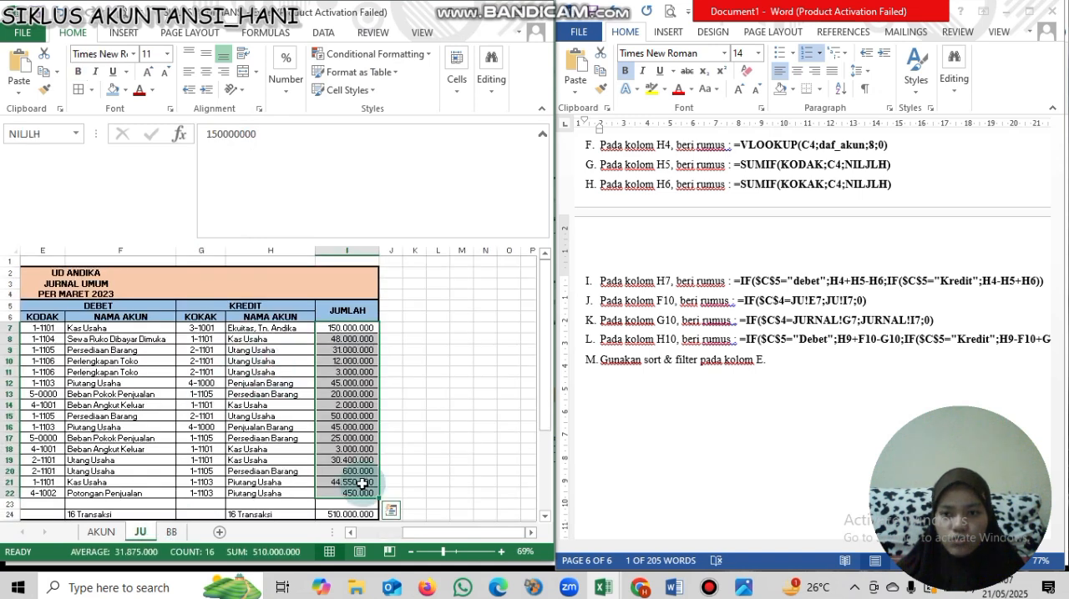
drag(403, 533, 387, 532)
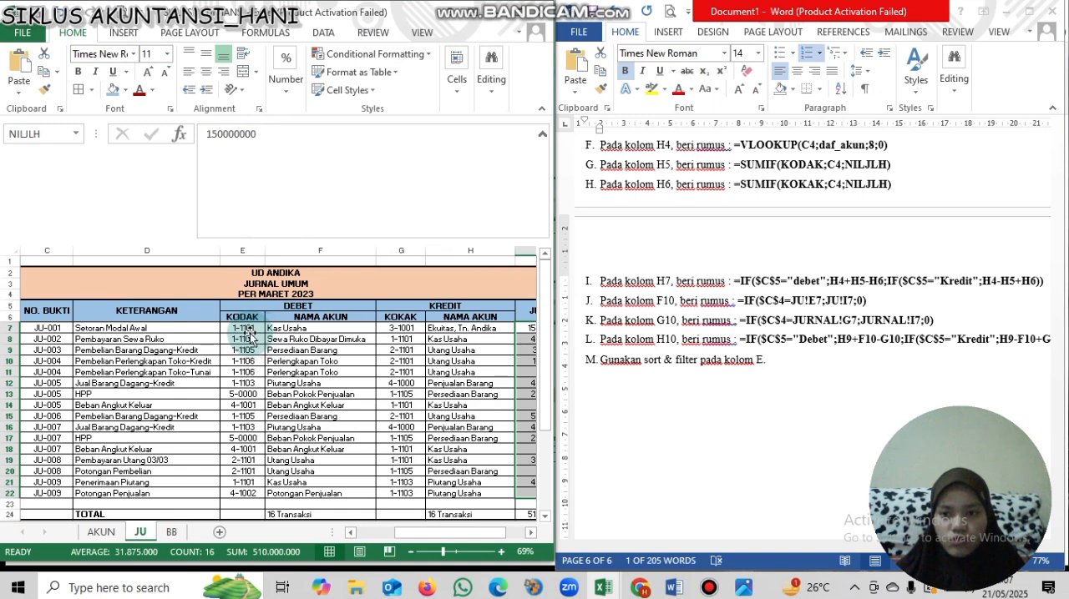
click(249, 332)
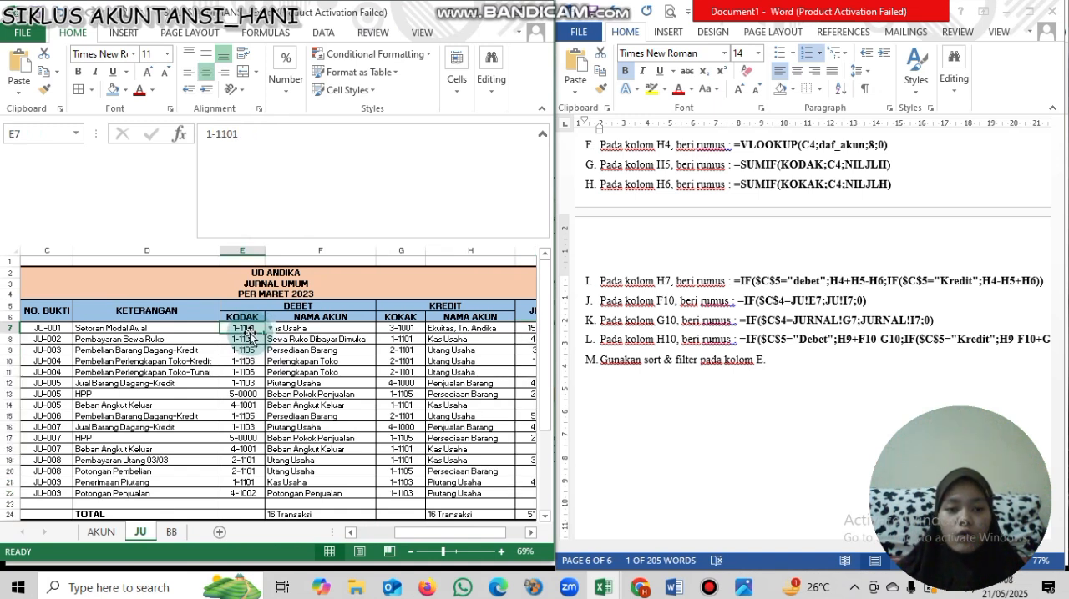
click(171, 535)
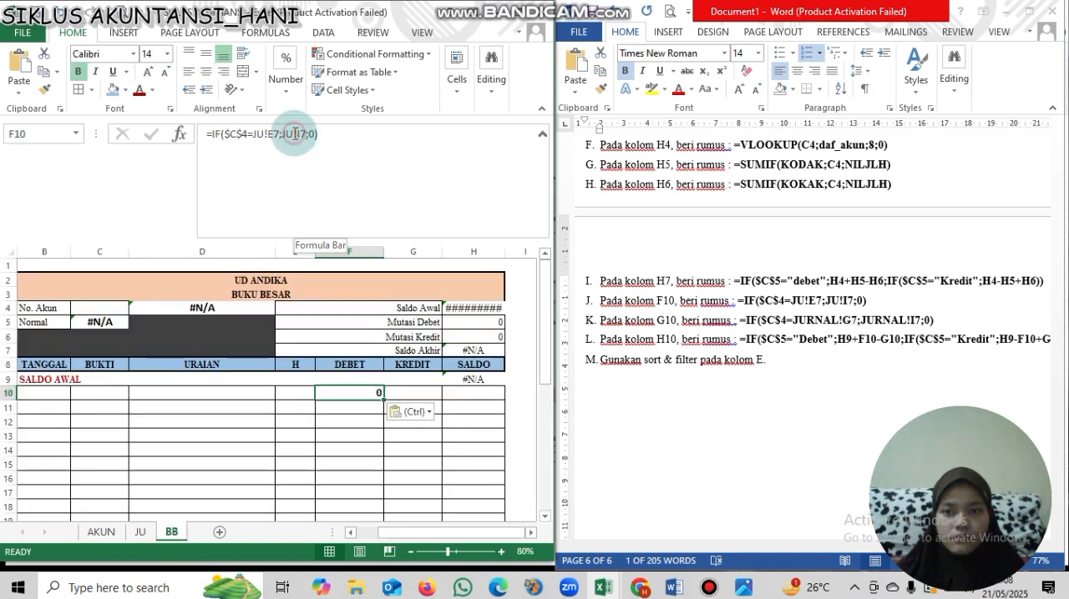
click(294, 134)
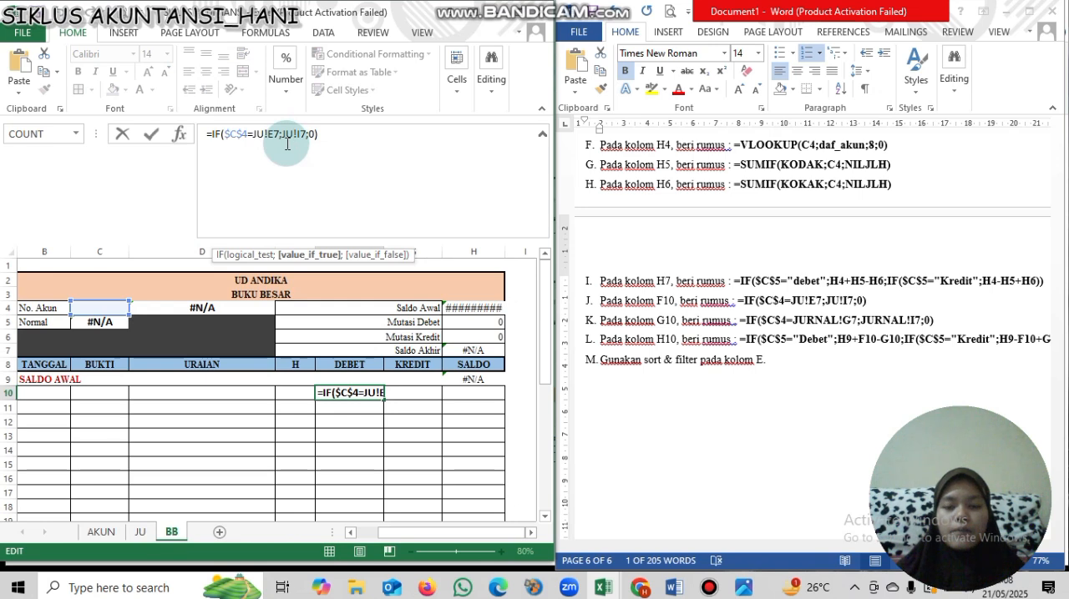
key(Return)
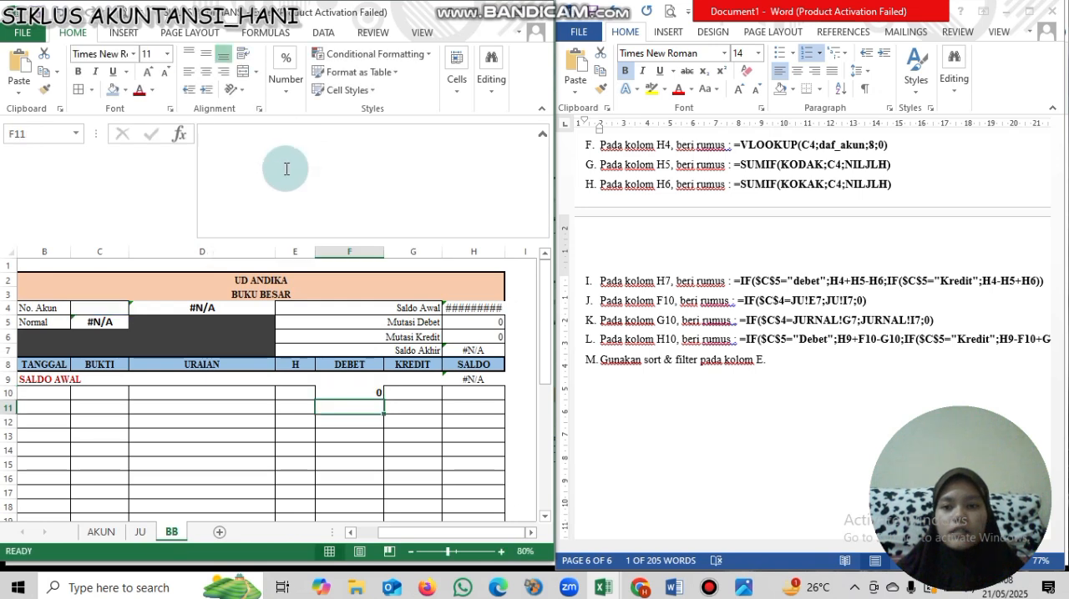
click(140, 533)
drag(472, 534, 509, 536)
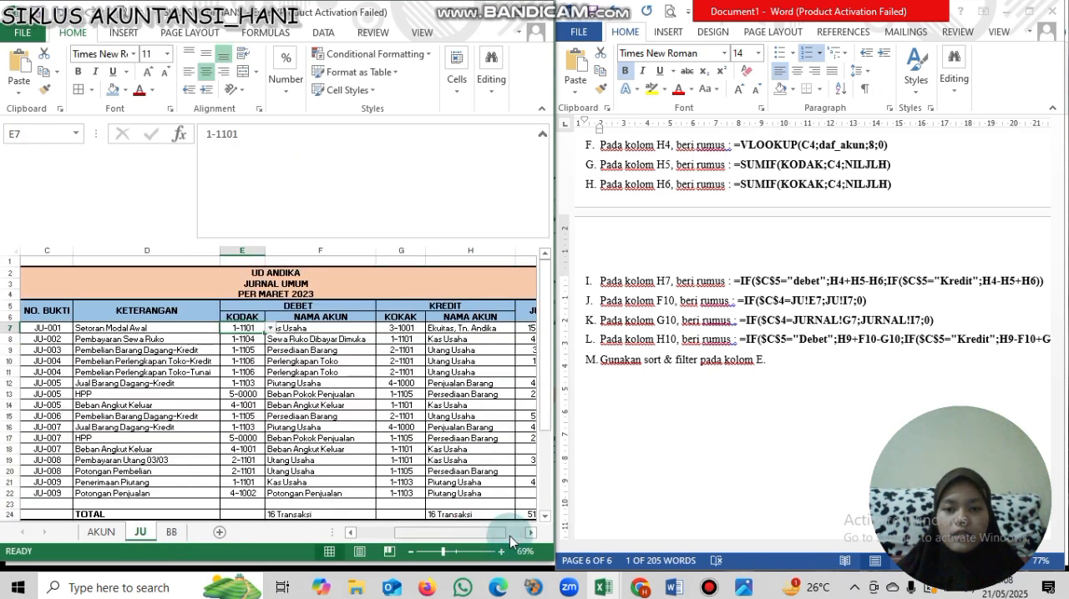
click(519, 328)
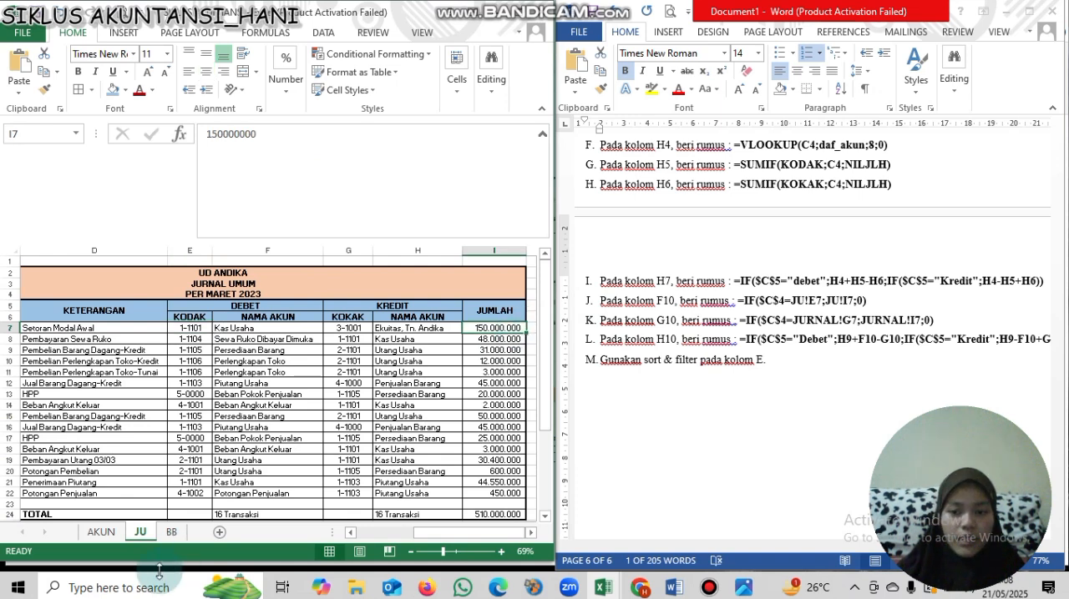
- Return to the BB sheet and review the IF formula in cell F10
key(ctrl+Page_Down)
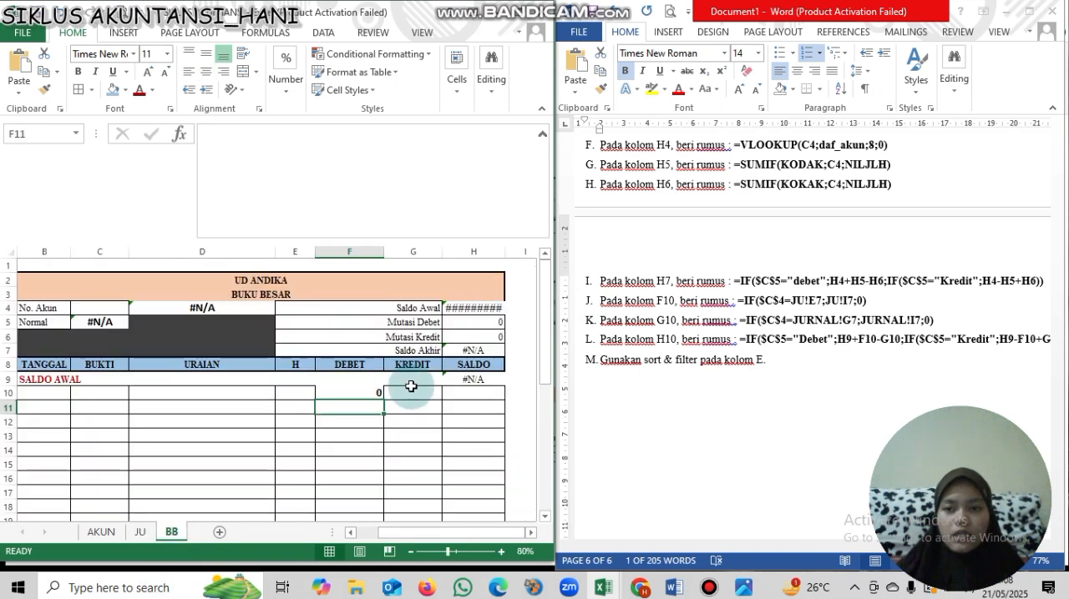
click(379, 391)
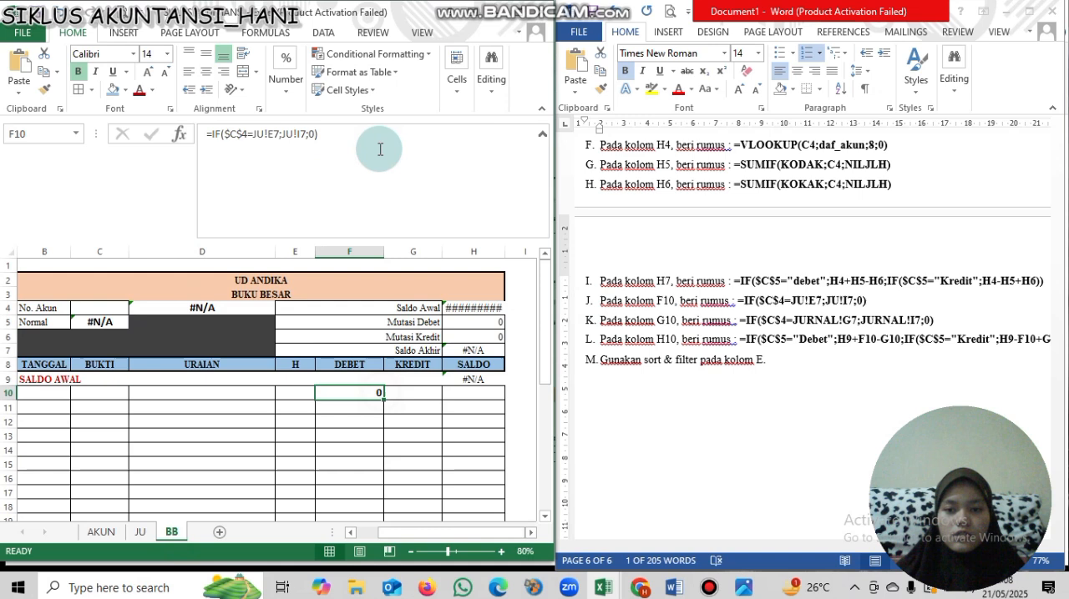
click(314, 144)
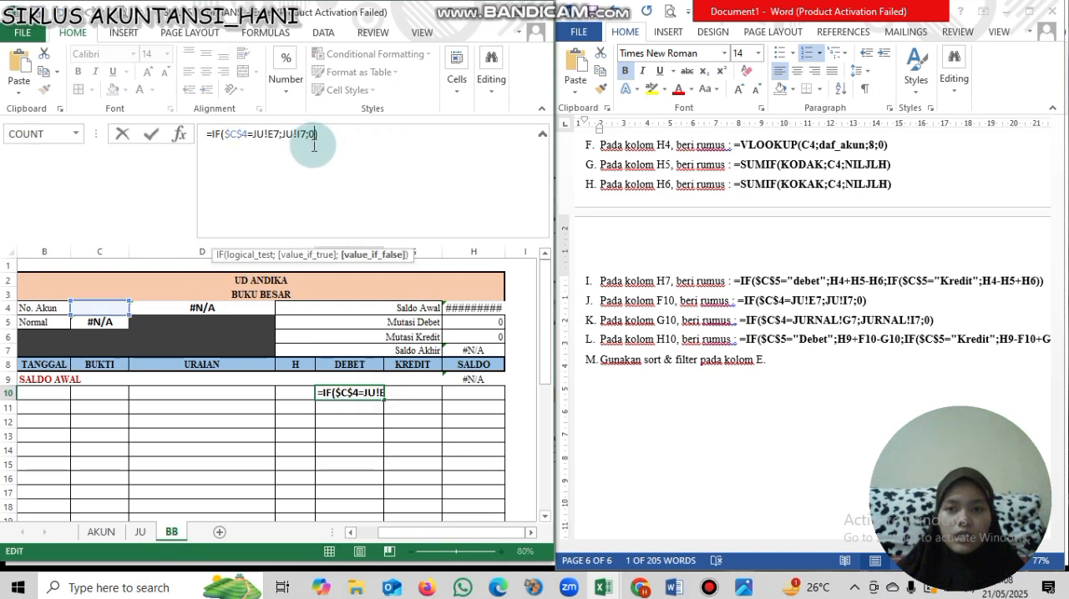
key(Return)
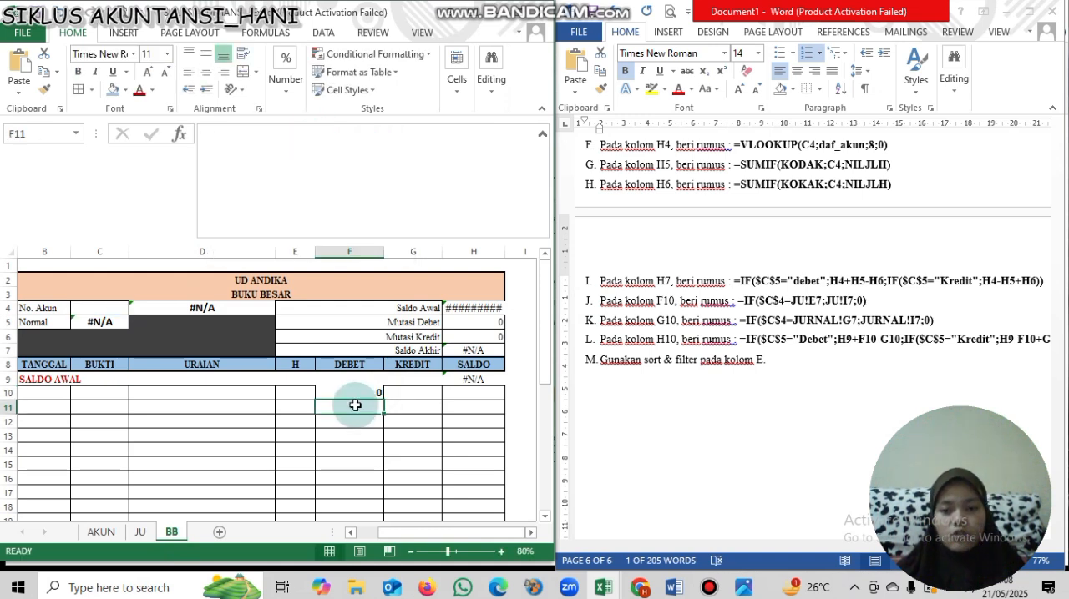
click(353, 391)
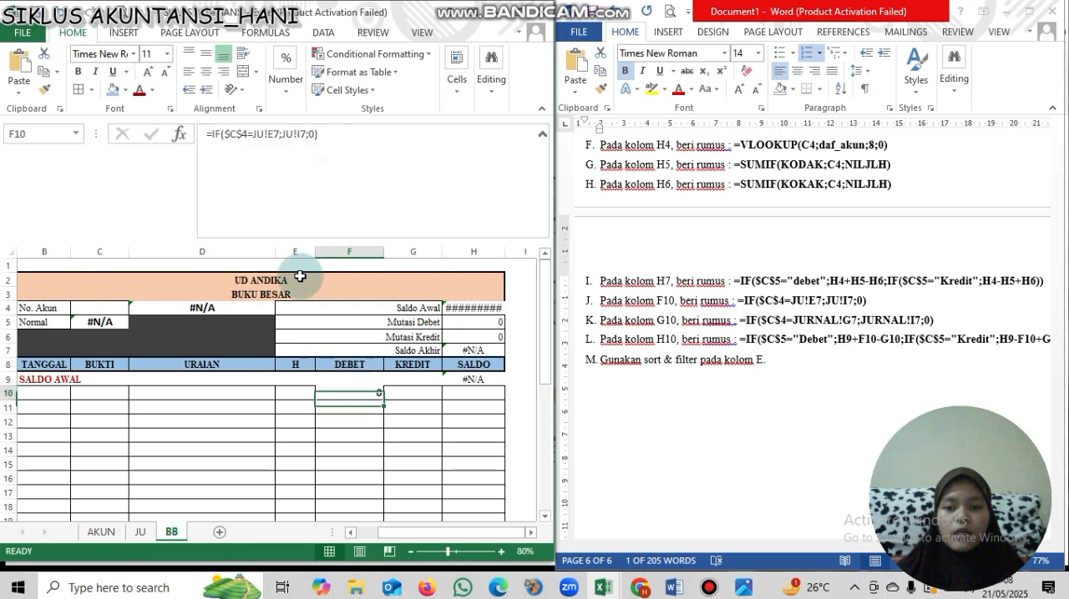
click(230, 138)
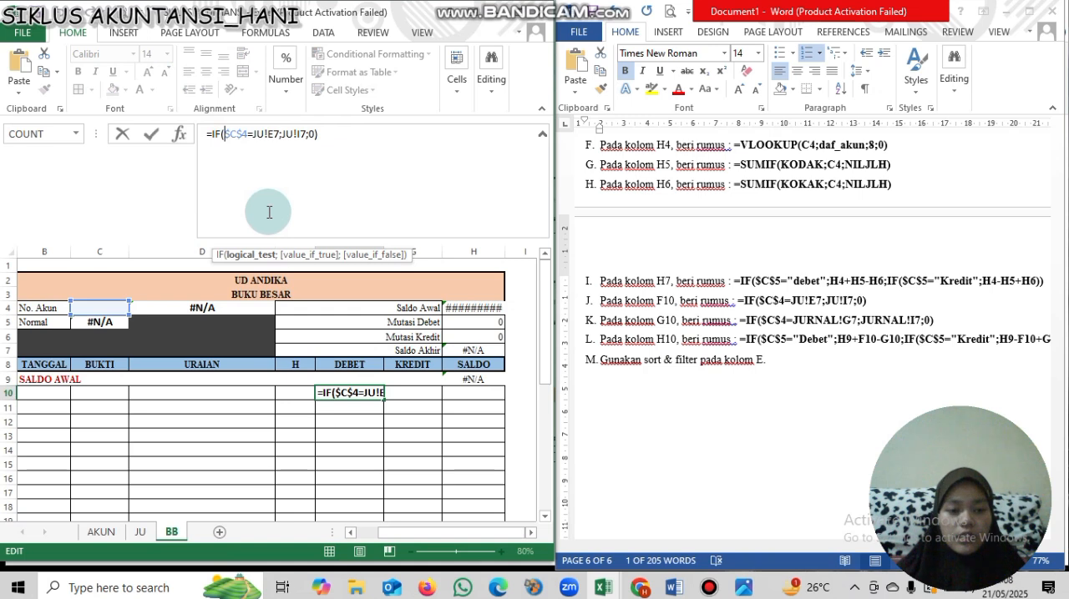
key(Return)
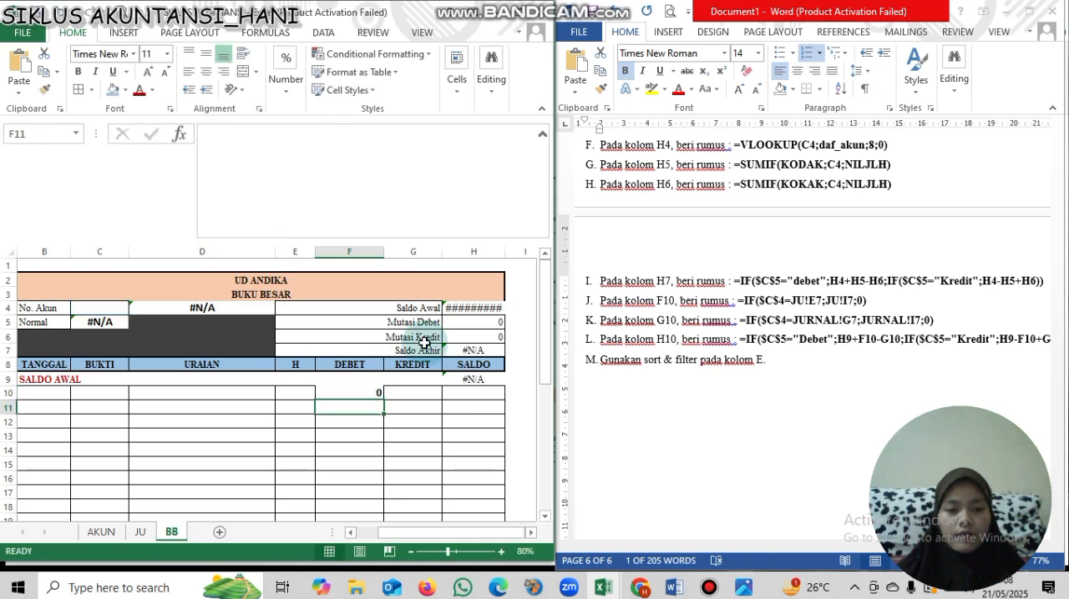
- Fill the F10 formula across into cell G10 of the KREDIT column
click(428, 393)
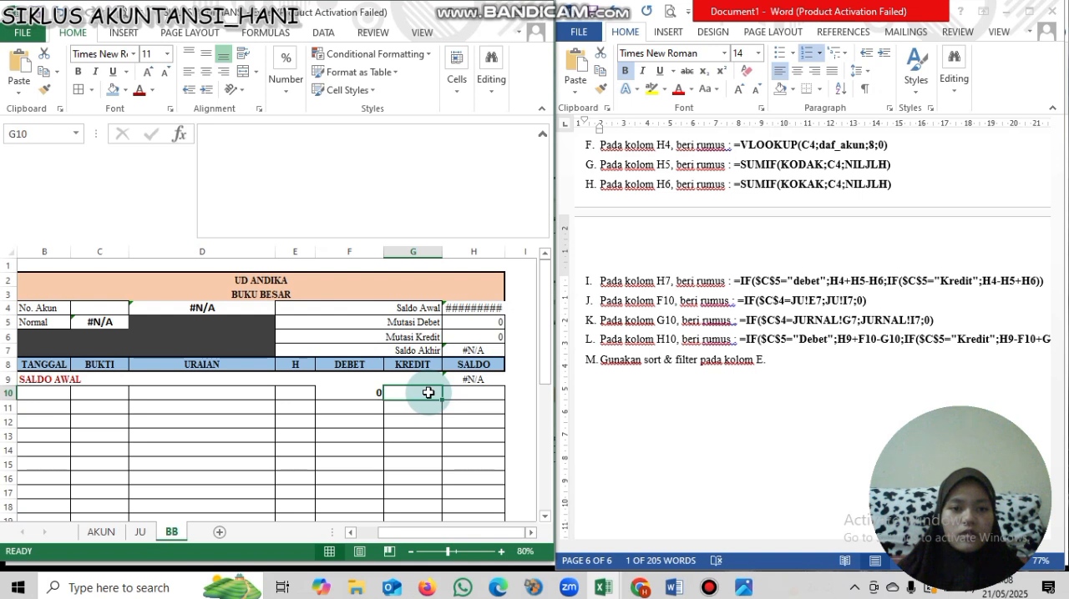
click(378, 392)
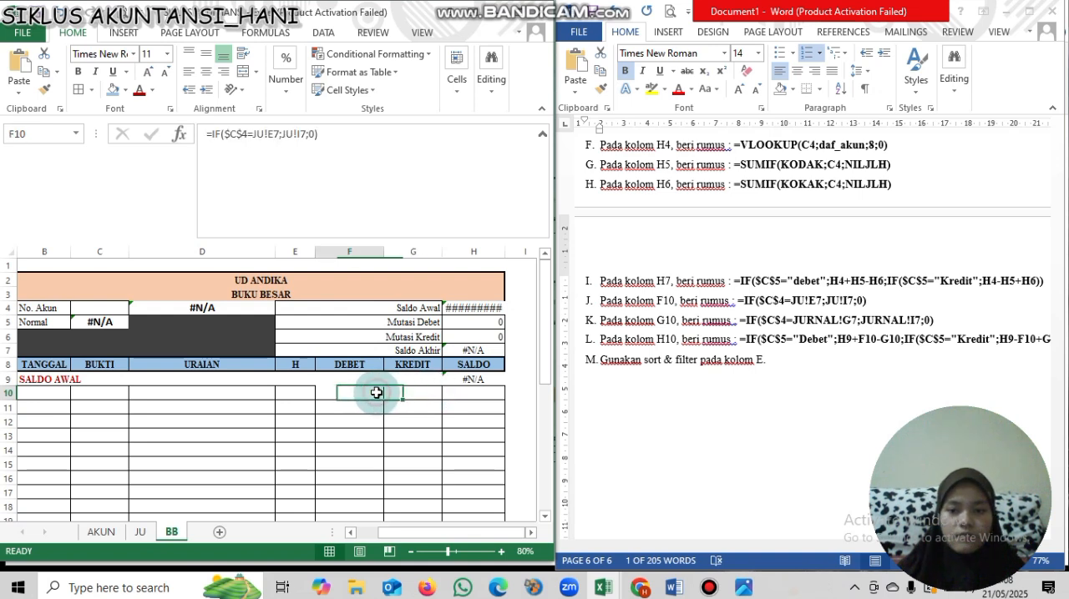
drag(383, 397, 410, 397)
click(410, 397)
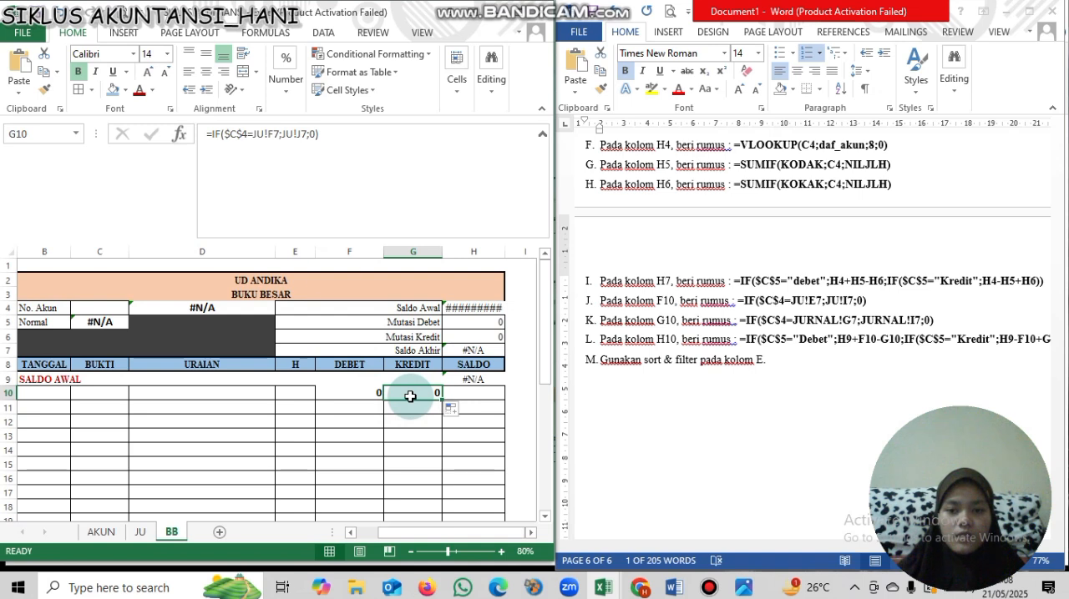
- Change the logical test in the G10 formula to compare $C$4 with cell G7 on the JU sheet
click(281, 144)
key(BackSpace)
key(BackSpace)
key(BackSpace)
key(BackSpace)
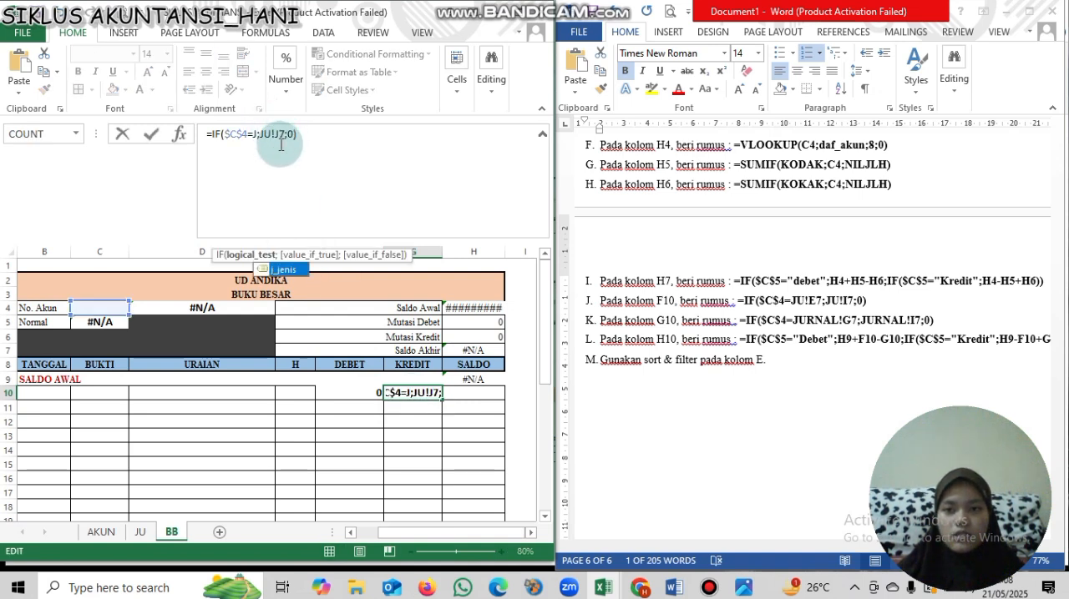
key(BackSpace)
click(147, 535)
click(349, 331)
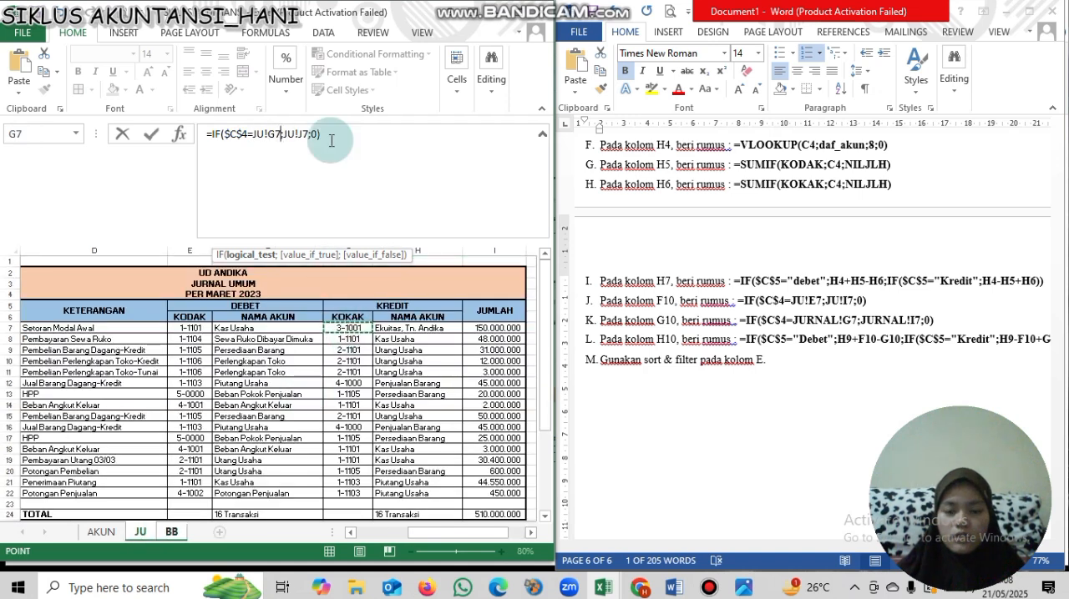
- Set the value-if-true reference in G10 to JU!I7, completing the formula =IF($C$4=JU!G7;JU!I7;0)
click(302, 133)
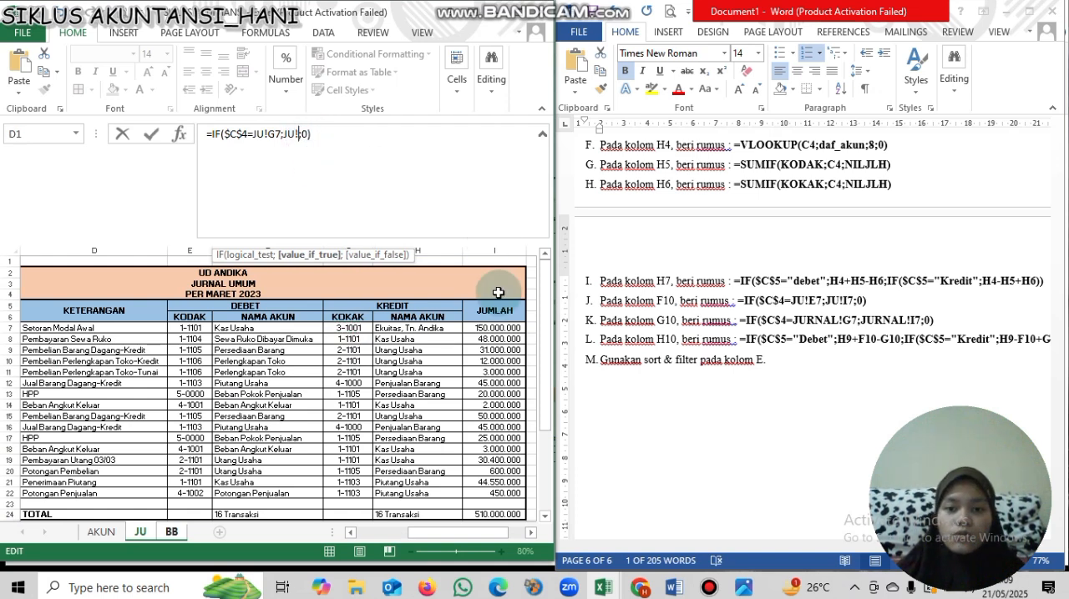
click(498, 327)
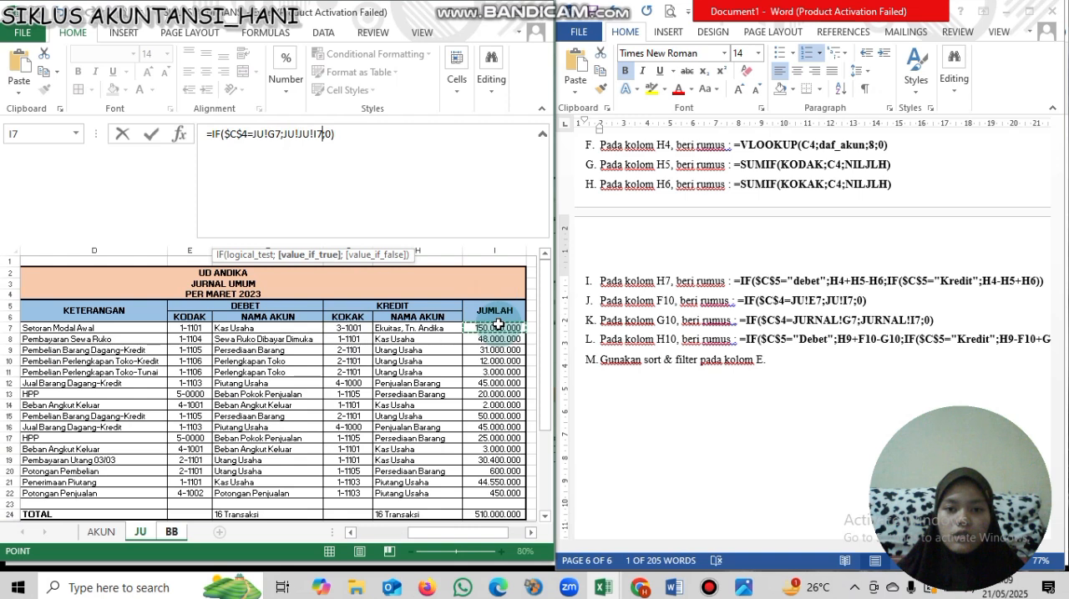
key(Left)
key(Left)
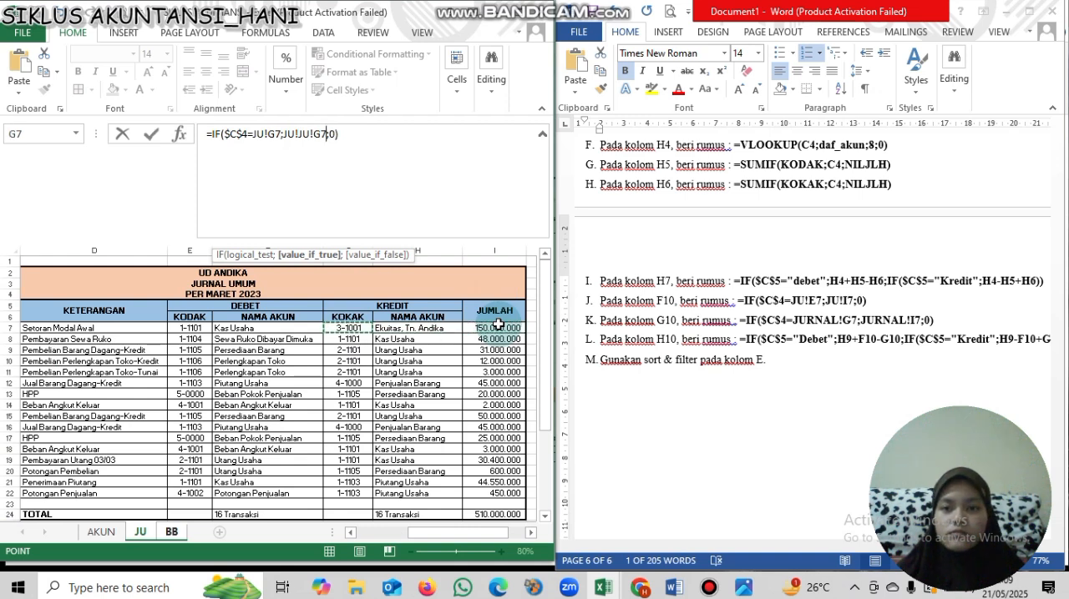
click(497, 327)
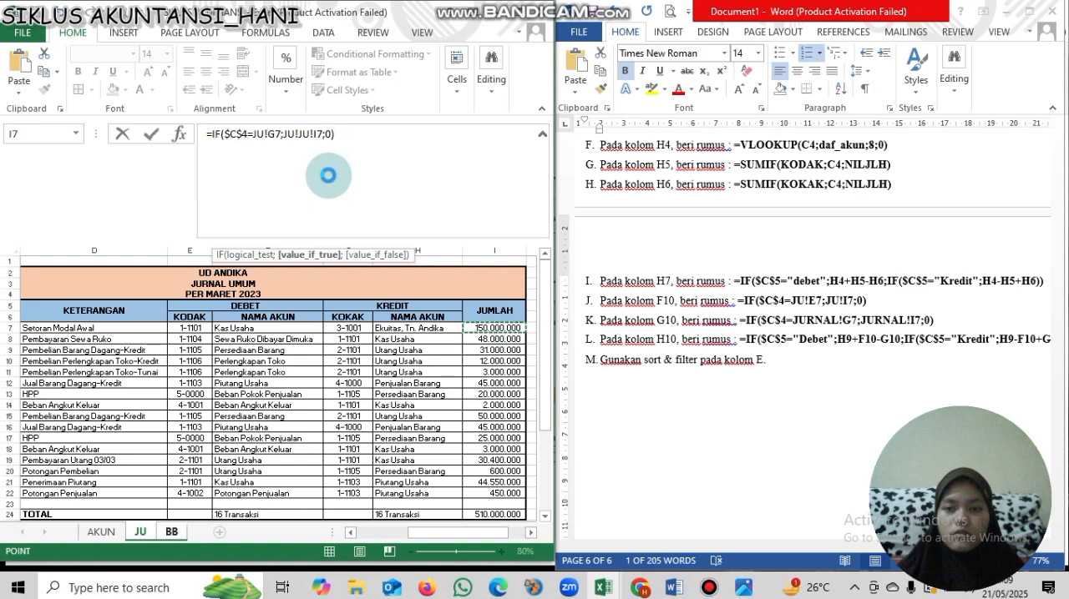
key(Return)
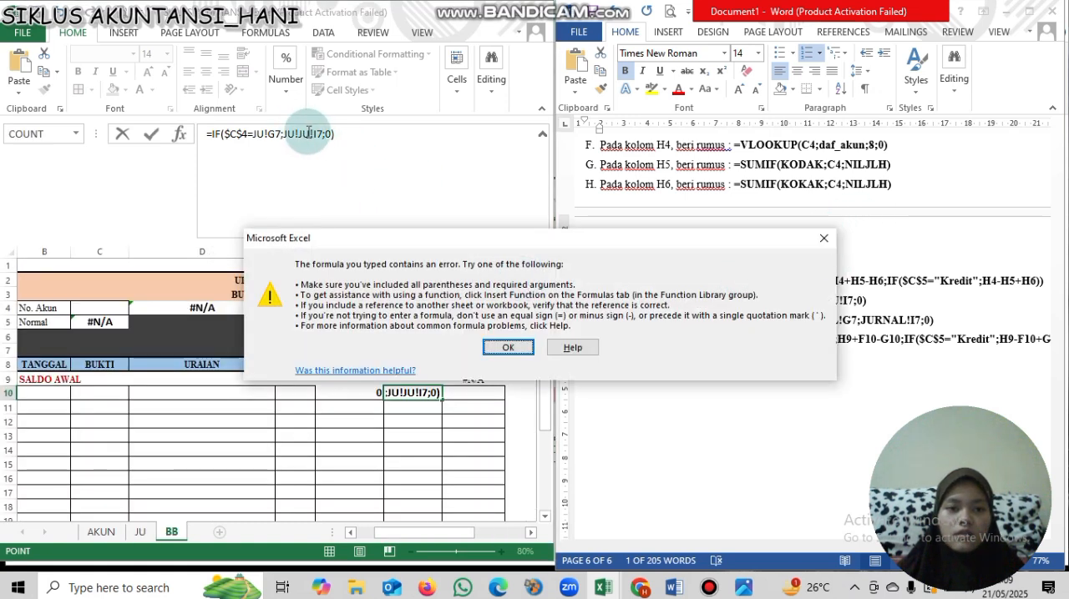
key(Return)
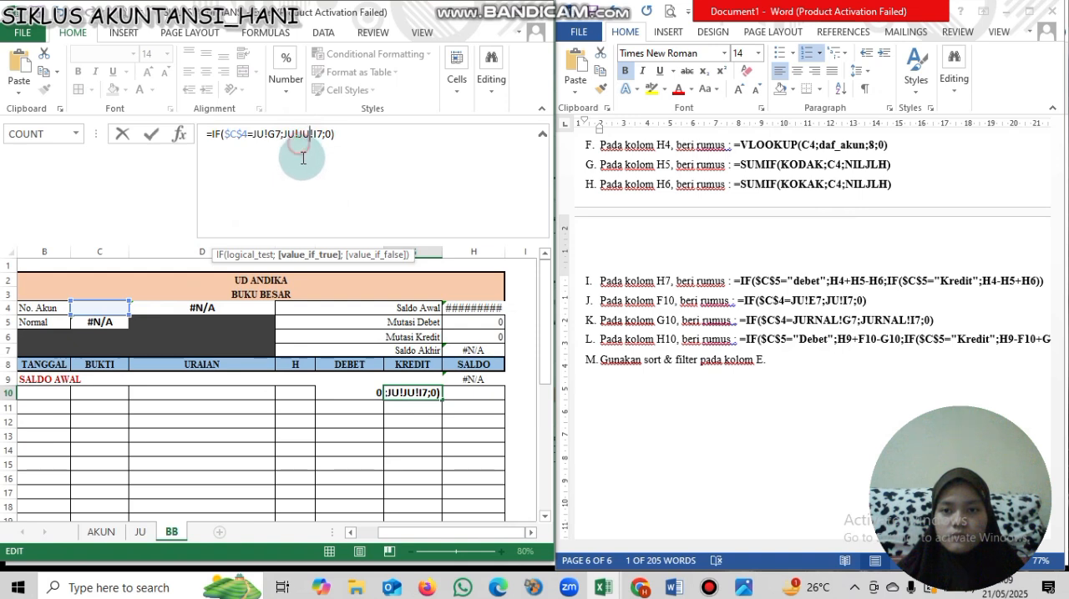
key(BackSpace)
key(BackSpace)
key(BackSpace)
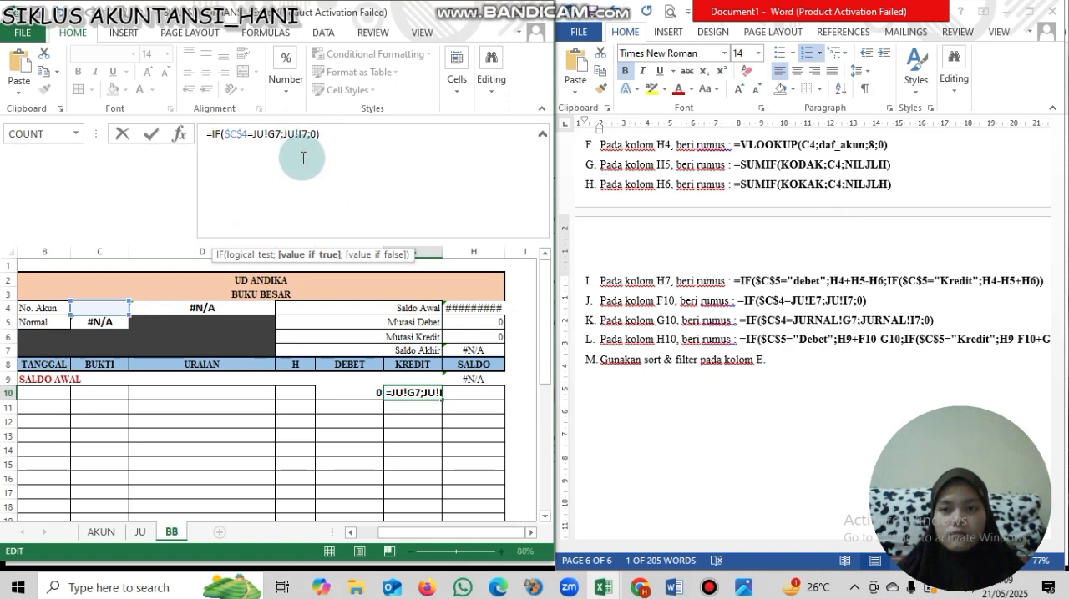
key(Return)
- Copy the formula =IF($C$5="Debet";H9+F10-G10;IF($C$5="Kredit";H9-F10+G10;0)) from the Word instructions into cell H10
drag(627, 371, 670, 349)
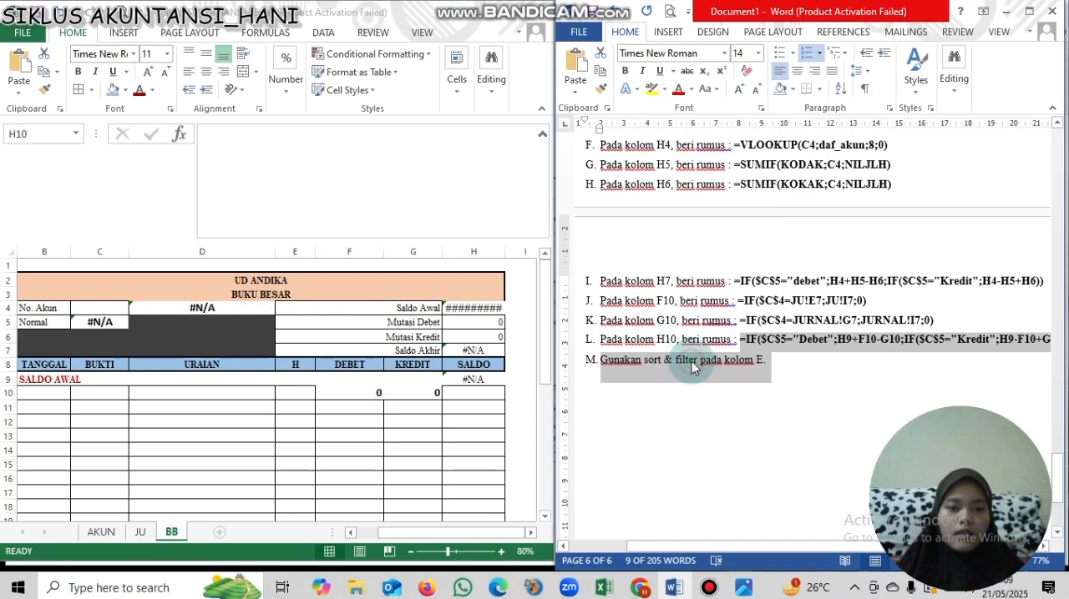
click(696, 360)
click(465, 393)
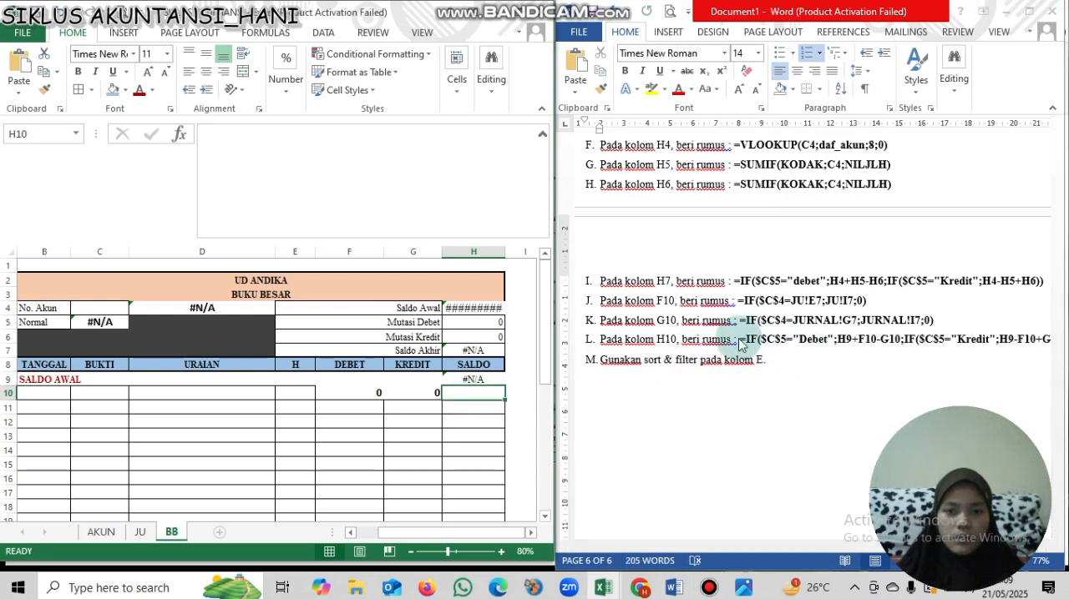
drag(742, 343, 1042, 352)
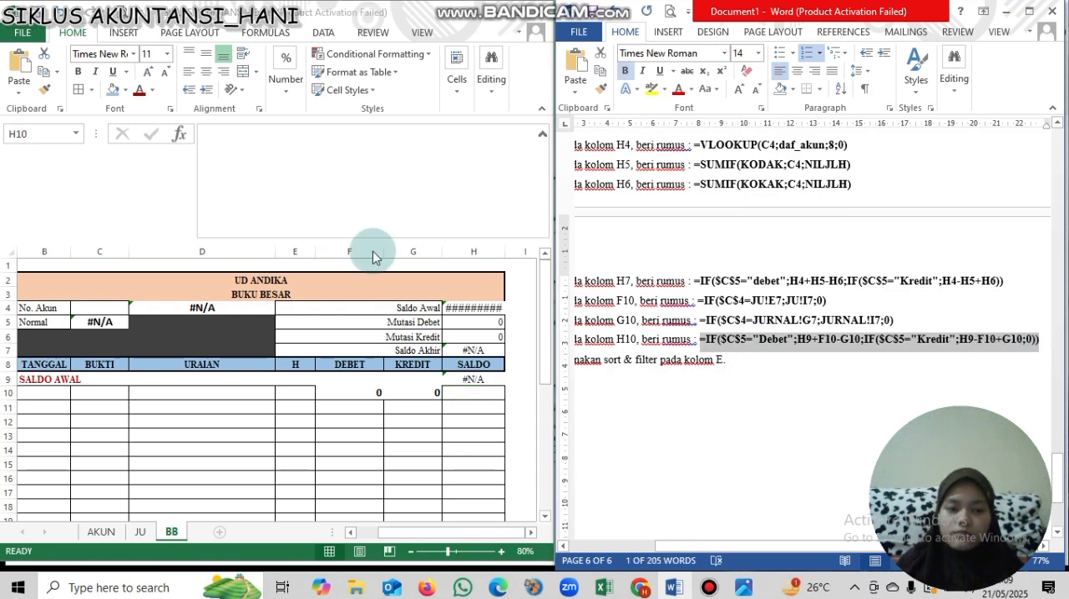
click(309, 135)
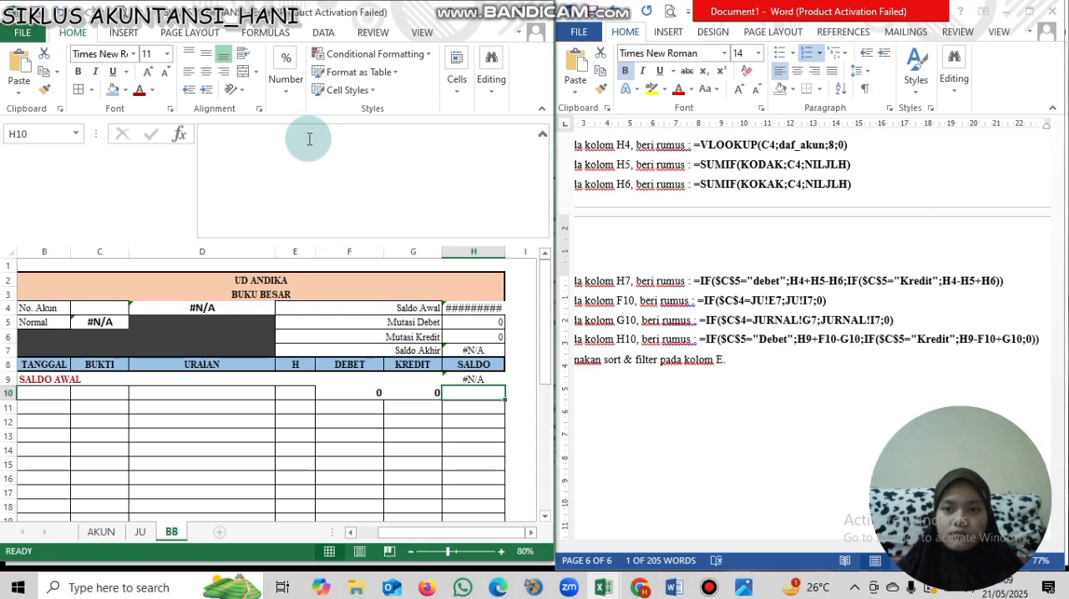
click(307, 138)
key(ctrl+v)
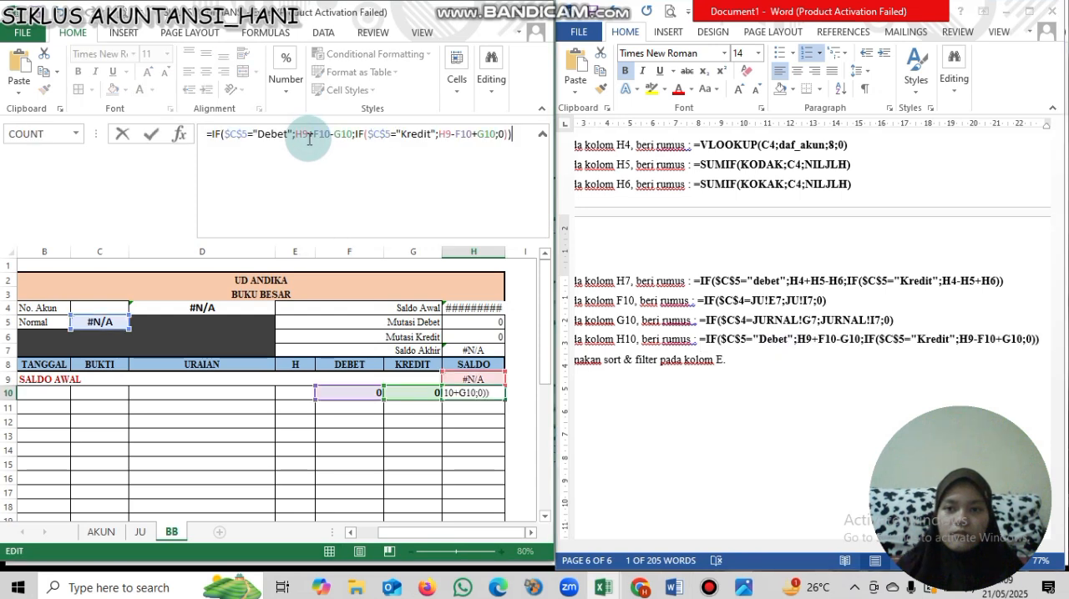
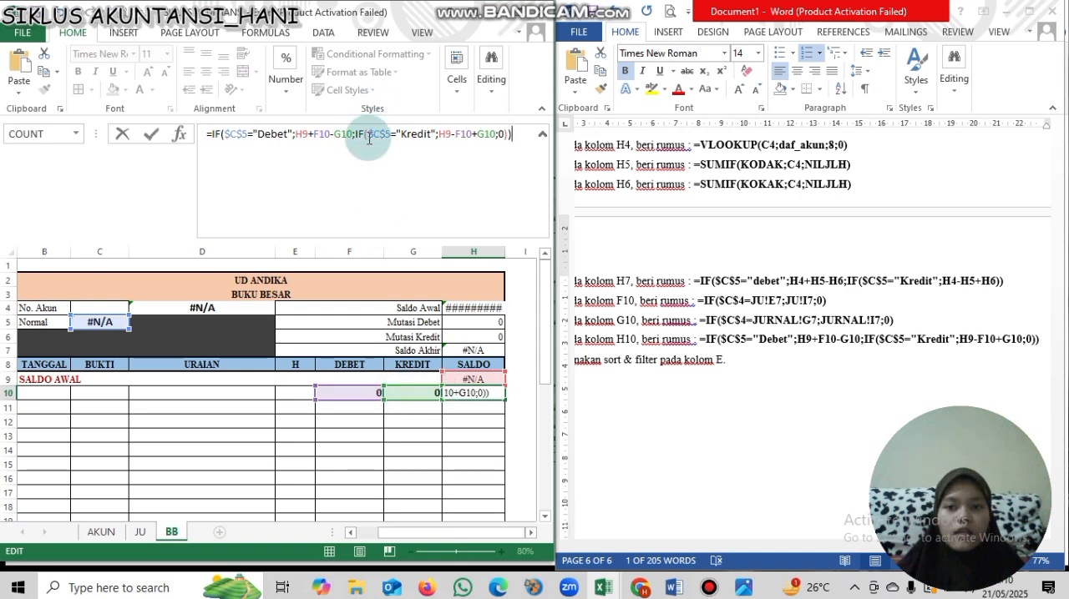
- Check the Debet and Kredit parts of the pasted SALDO formula in cell H10 and commit it
click(334, 136)
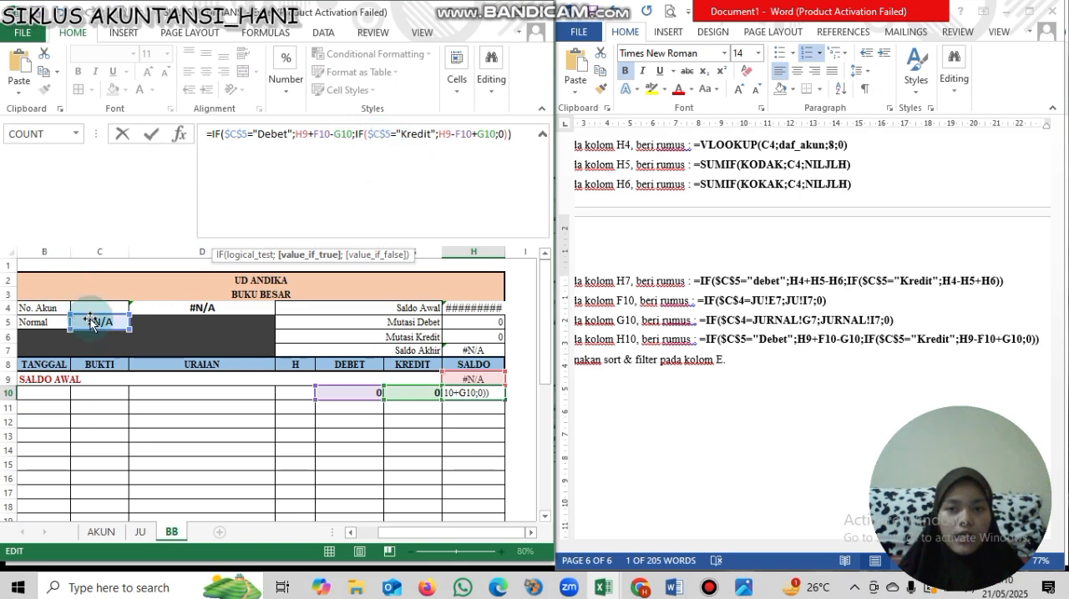
click(466, 135)
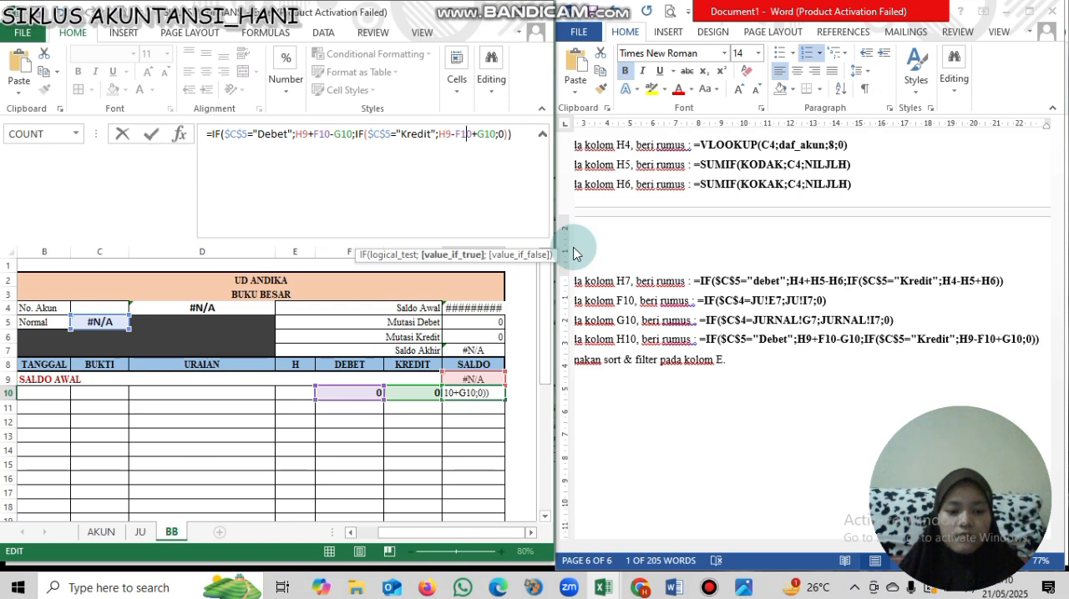
key(Return)
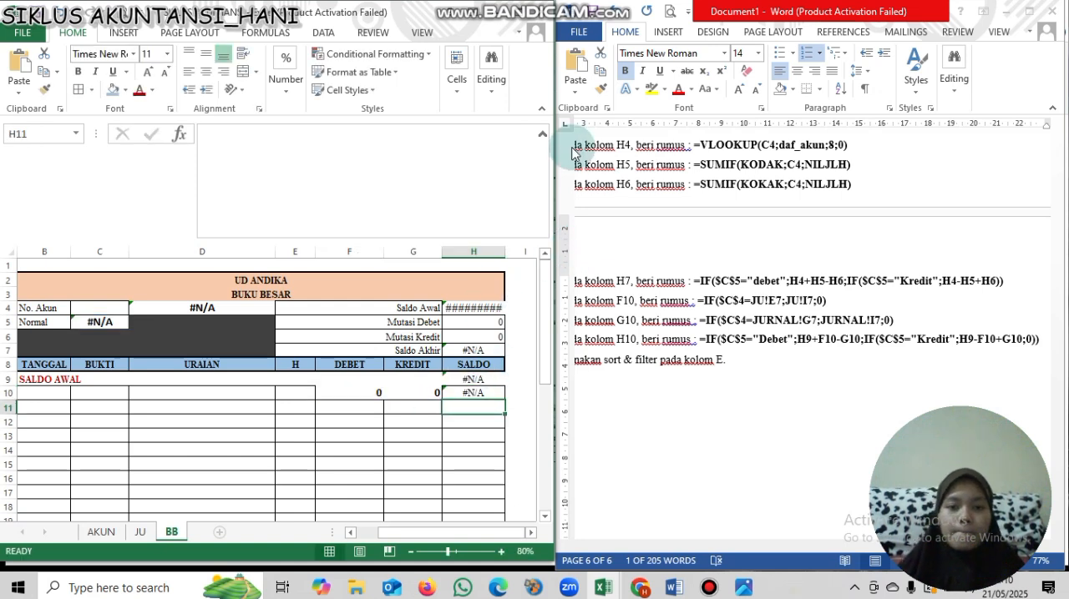
- Maximize the workbook window and enter the formula =F10+G10 in cell E10 of the H column
click(518, 16)
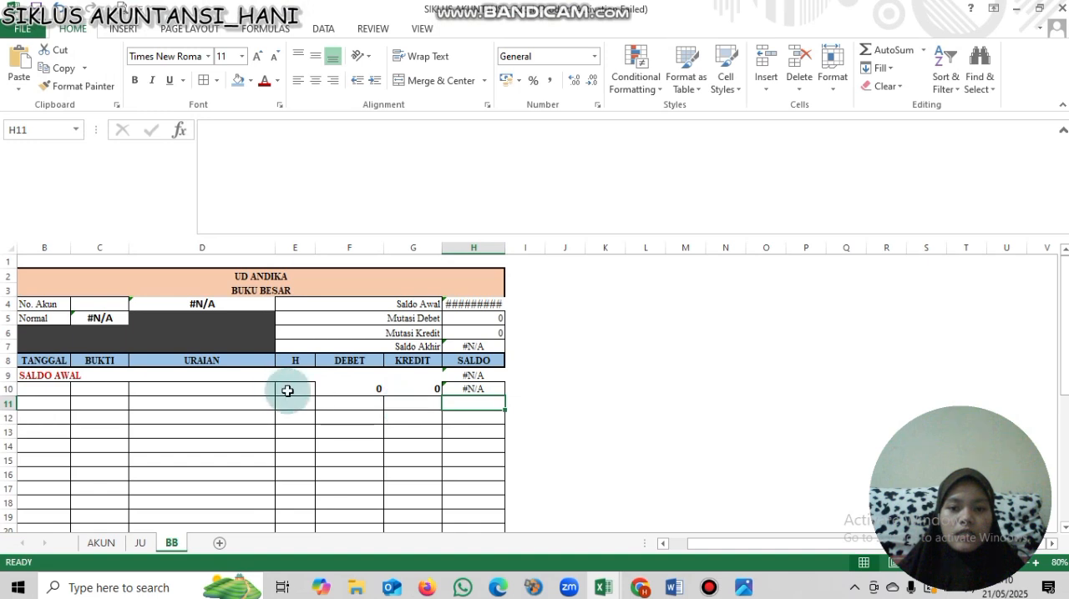
click(292, 390)
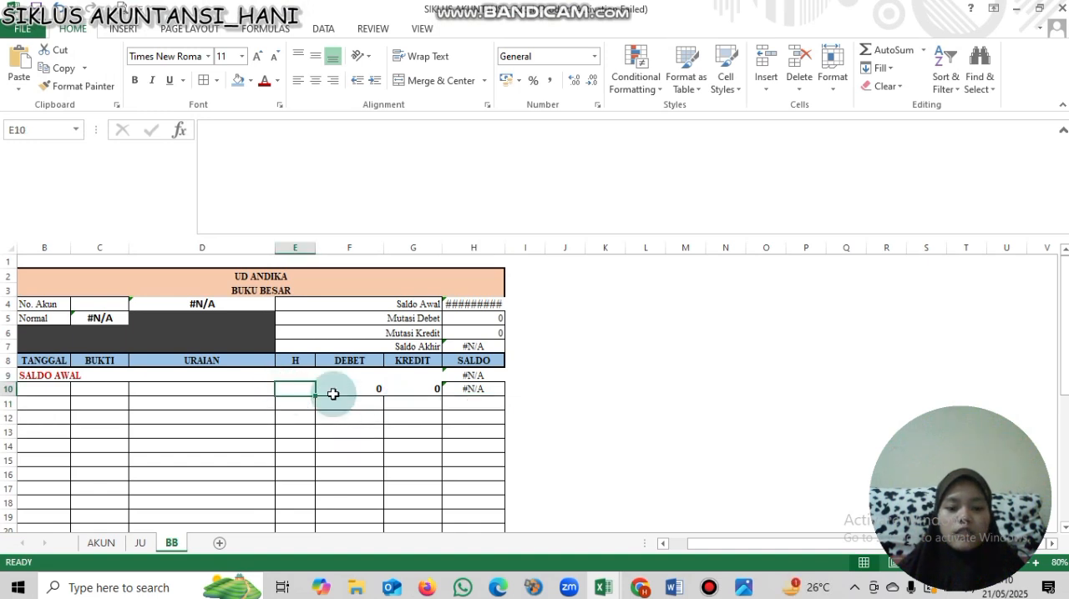
text(=)
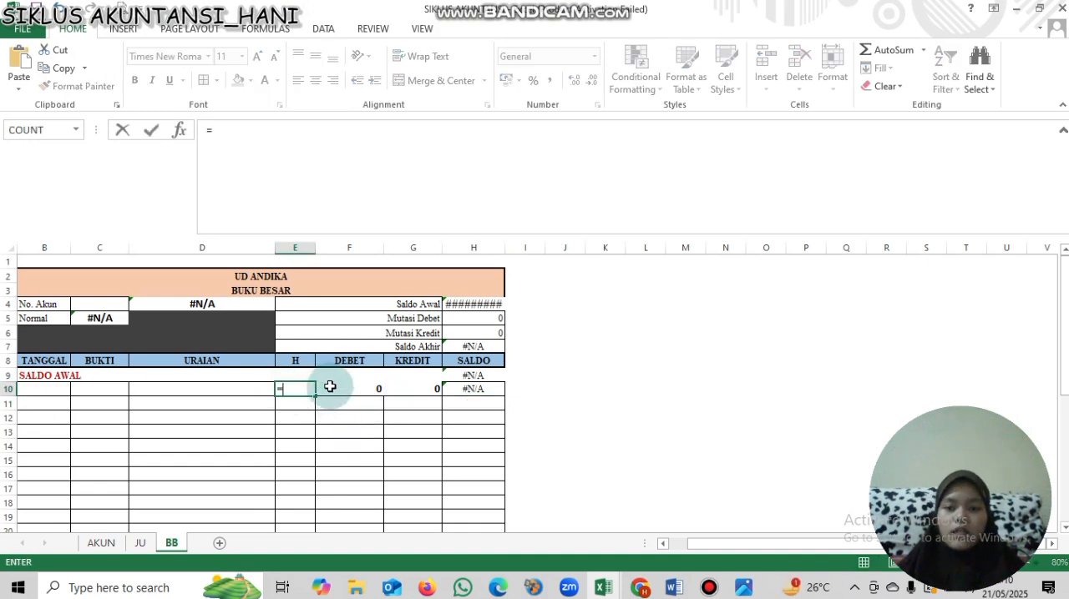
click(333, 388)
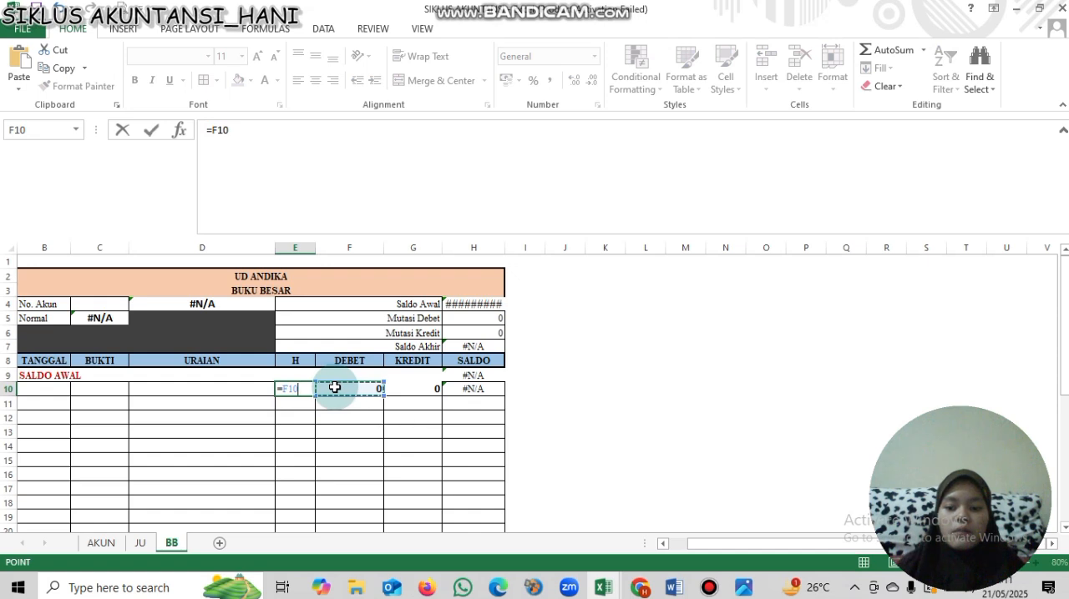
click(402, 389)
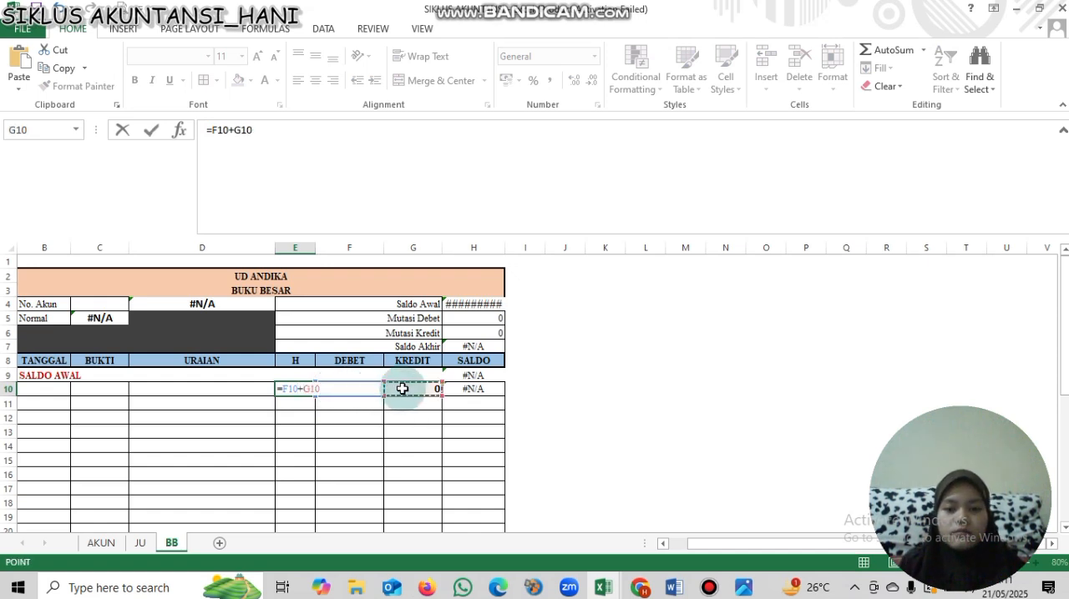
key(Return)
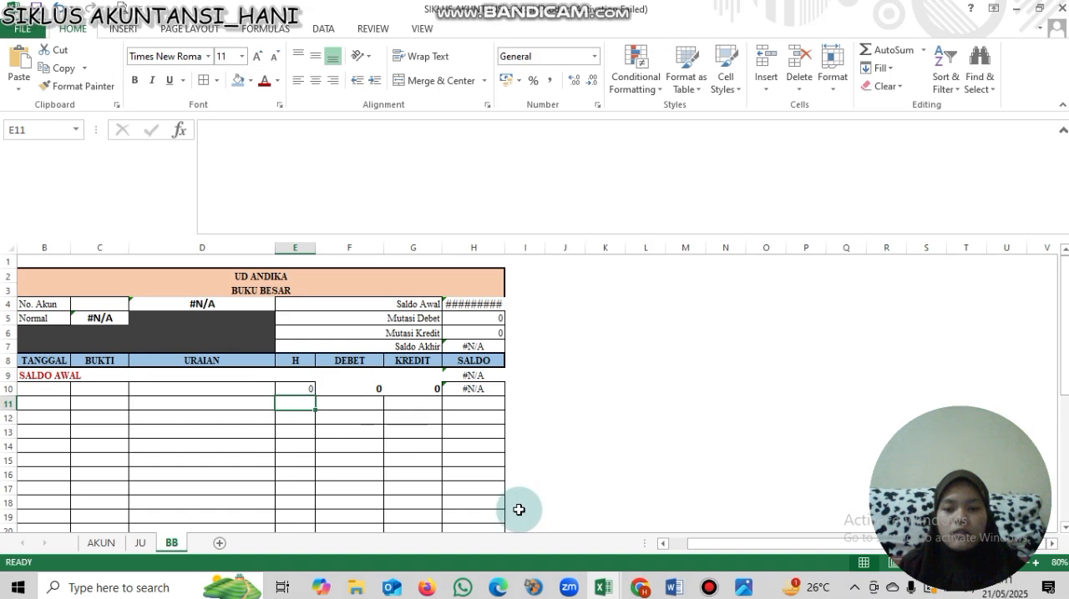
- Fill the formulas in E10:H10 down through row 36 of the ledger table
drag(716, 544, 679, 544)
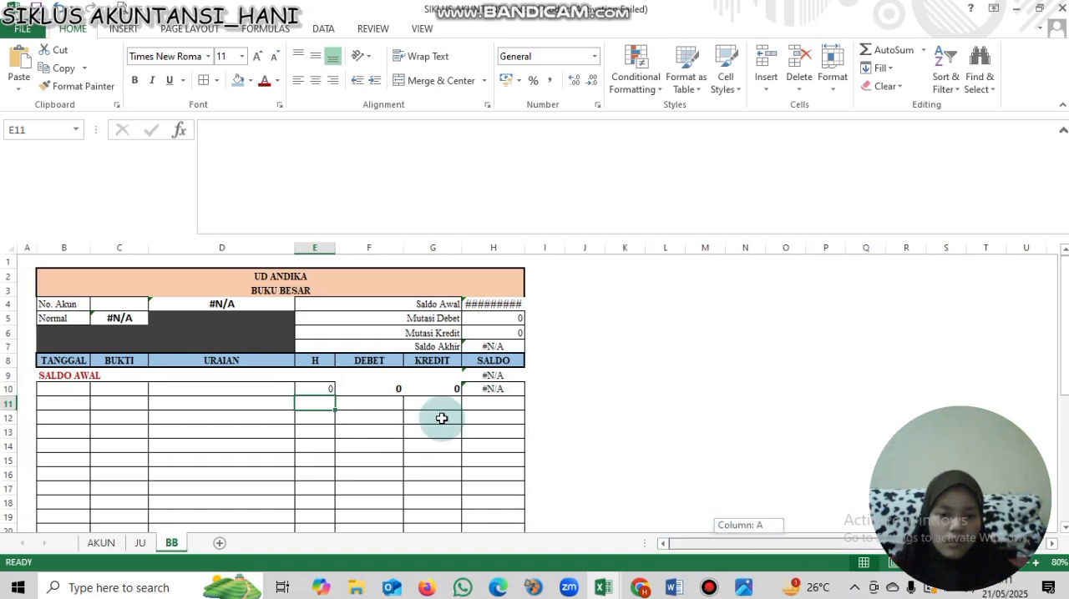
drag(70, 389, 495, 389)
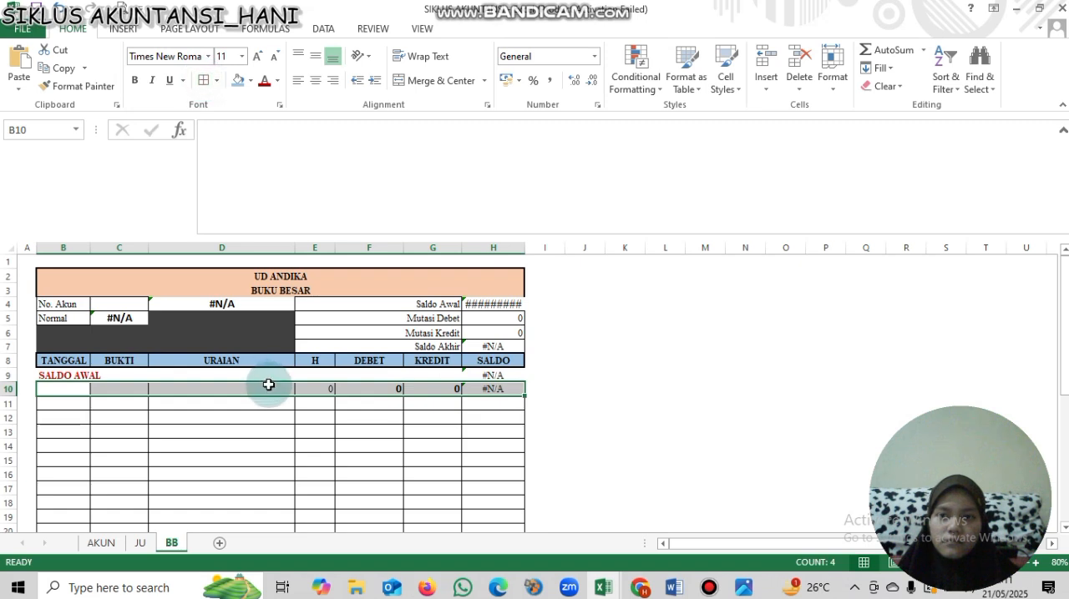
click(221, 411)
drag(317, 389, 487, 506)
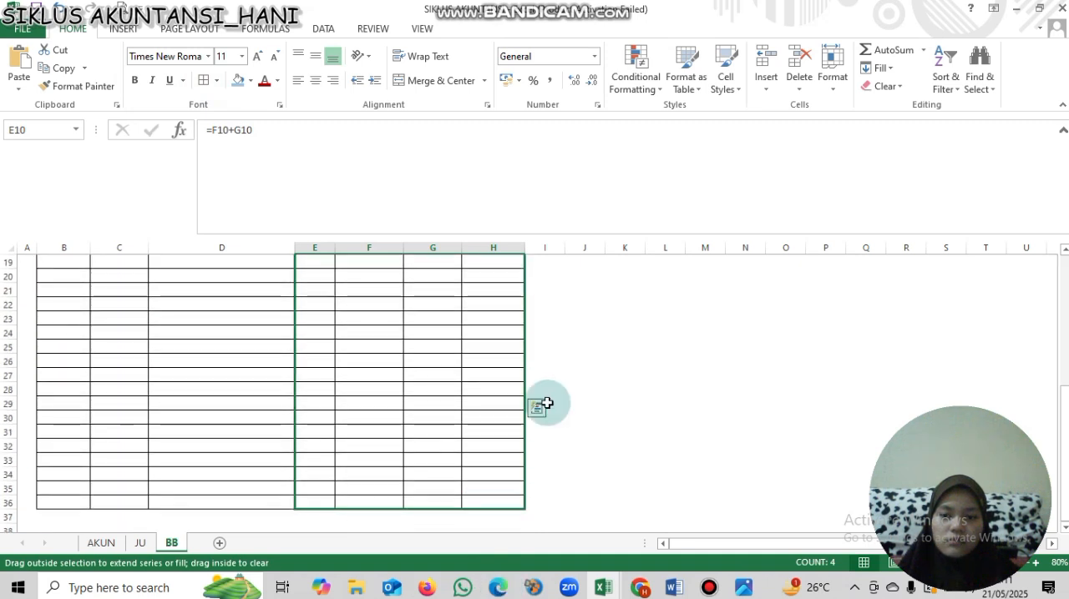
click(496, 404)
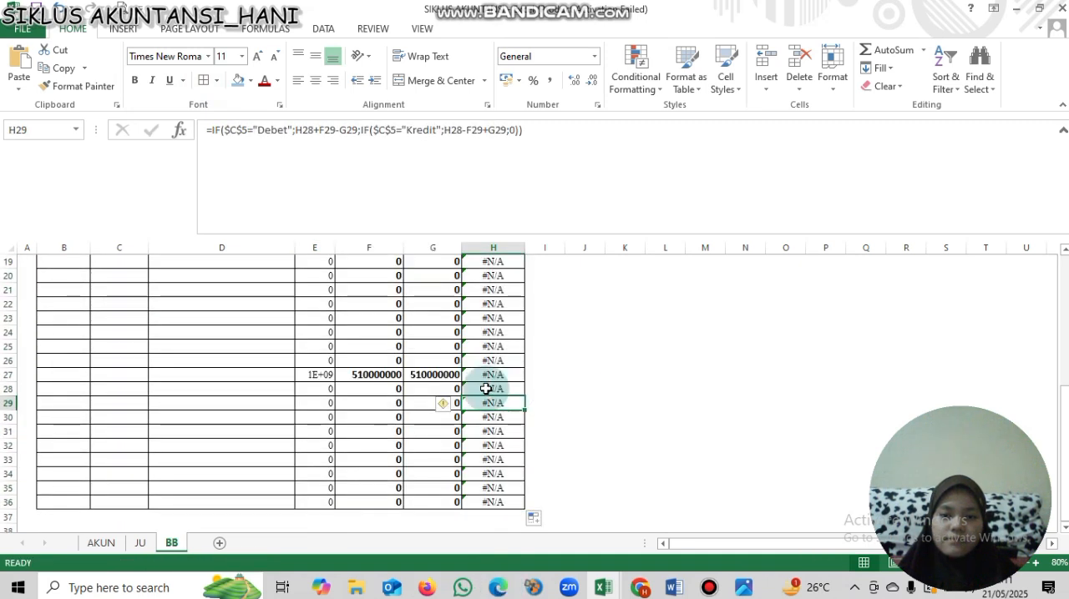
- Widen the KREDIT and SALDO columns, G and H
drag(1064, 451, 1059, 343)
scroll(535, 248, up, 1)
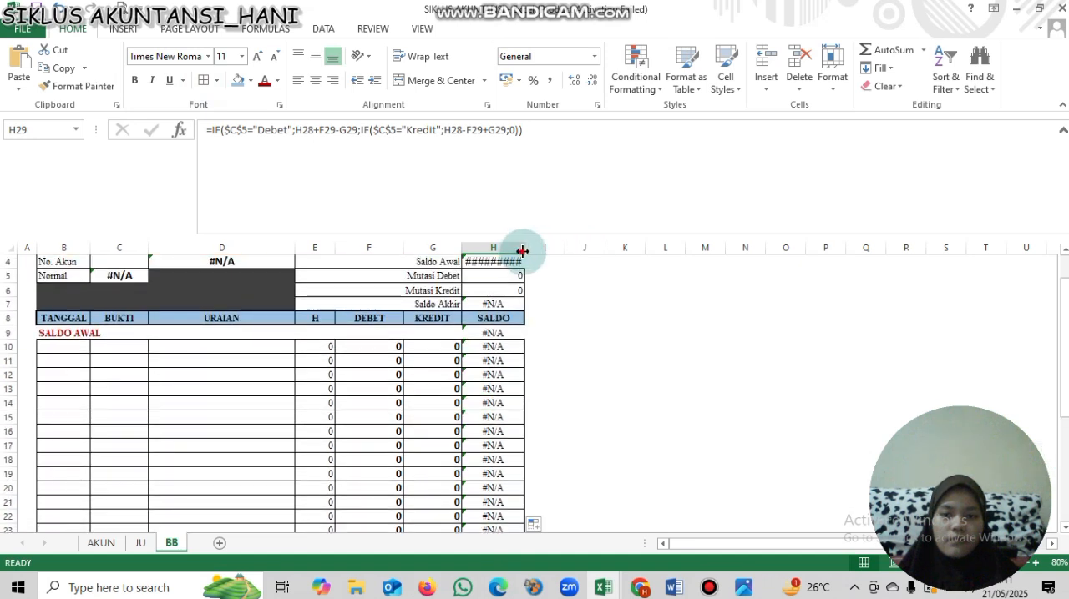
drag(463, 250, 484, 248)
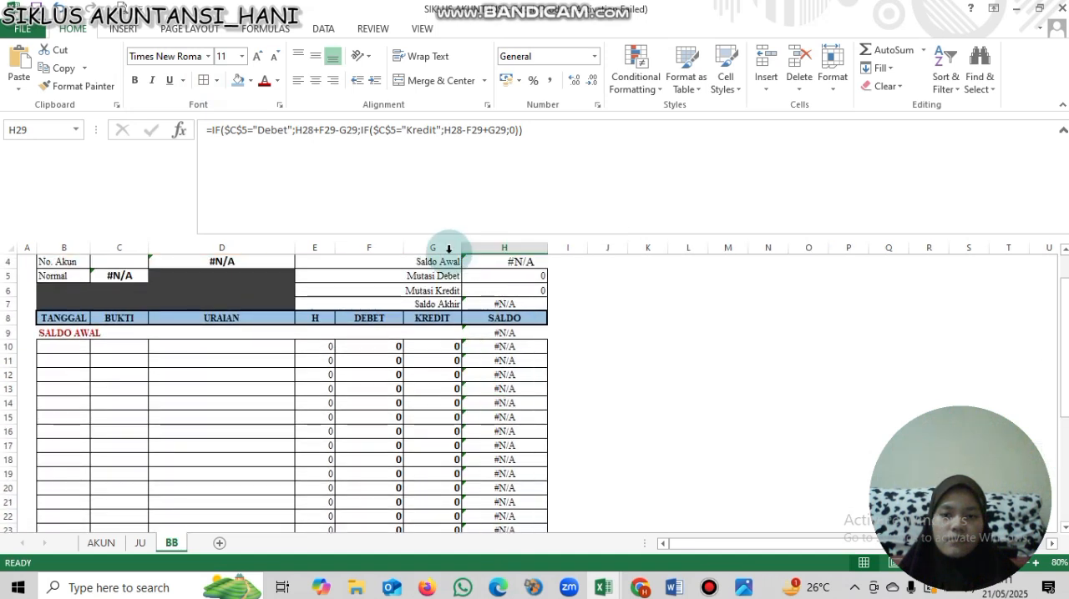
- Link cell B10 in the TANGGAL column to the first journal date with the formula =JU!B7
click(63, 347)
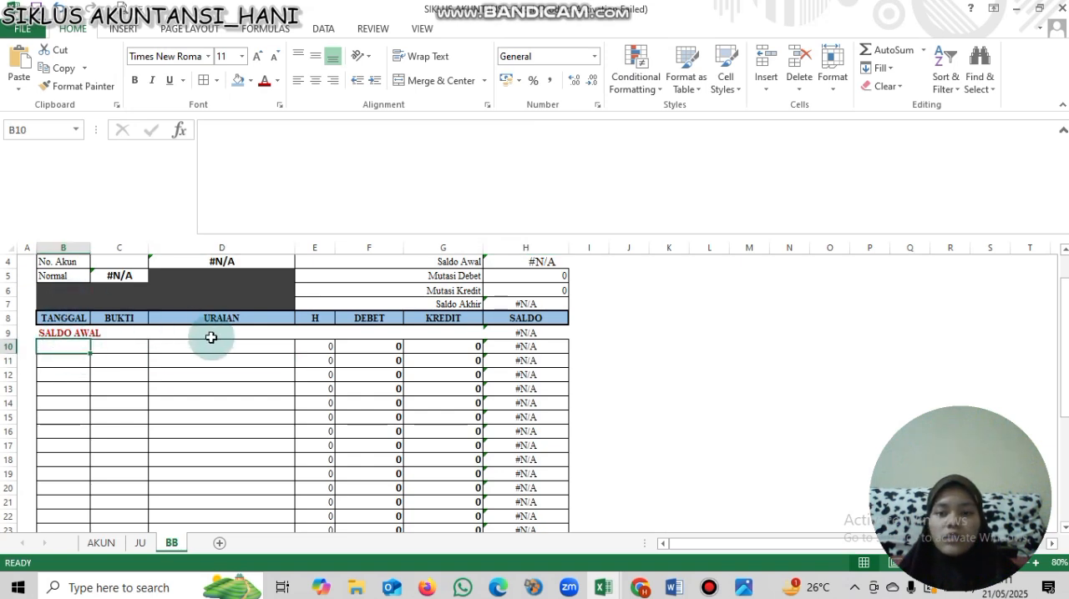
text(=)
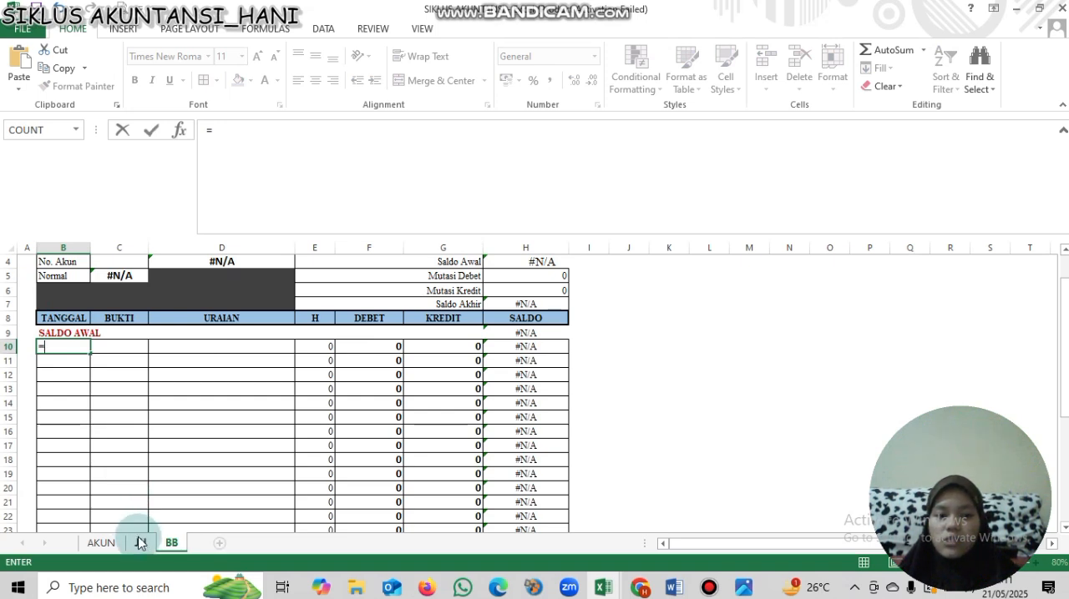
click(139, 544)
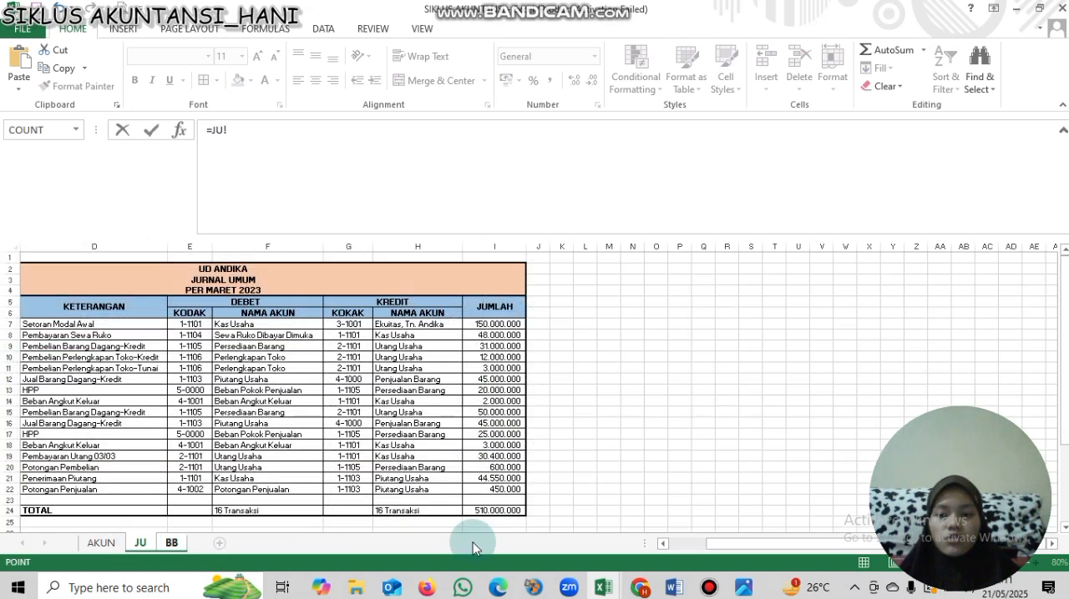
drag(743, 544, 682, 543)
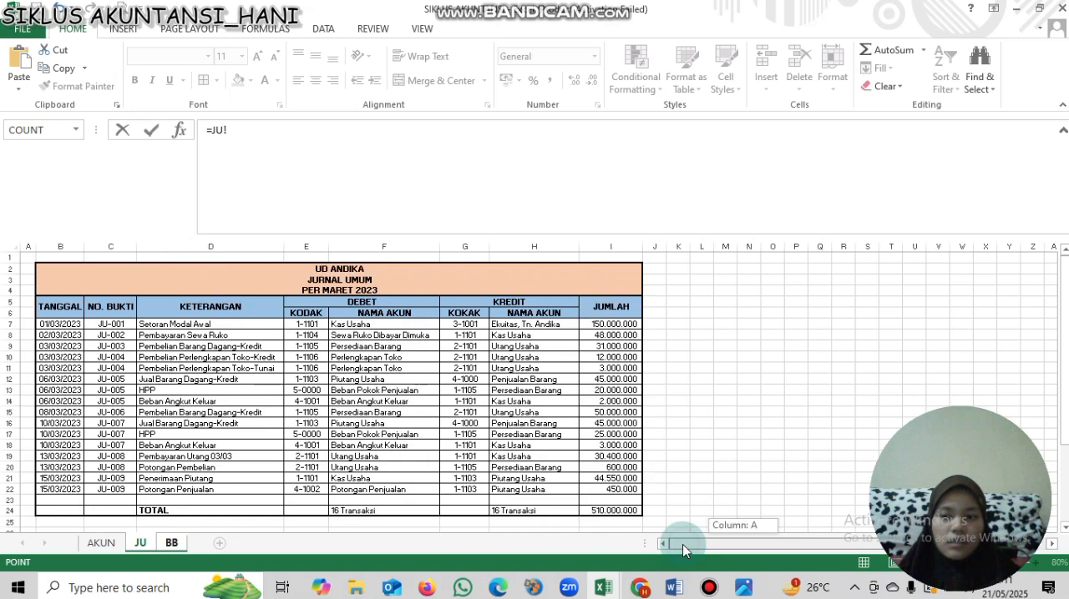
click(51, 328)
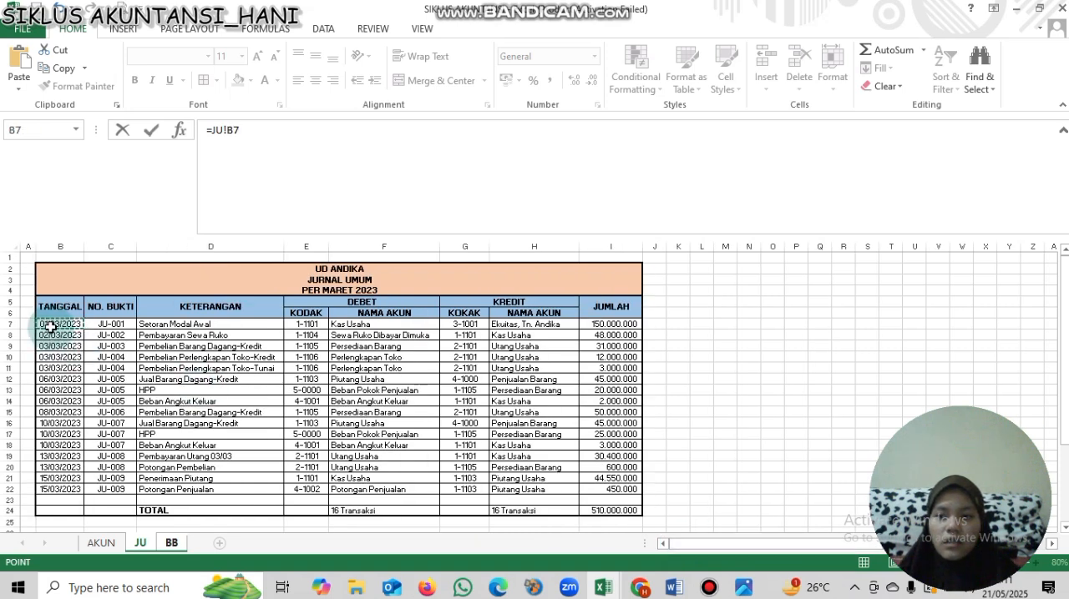
drag(51, 327, 91, 343)
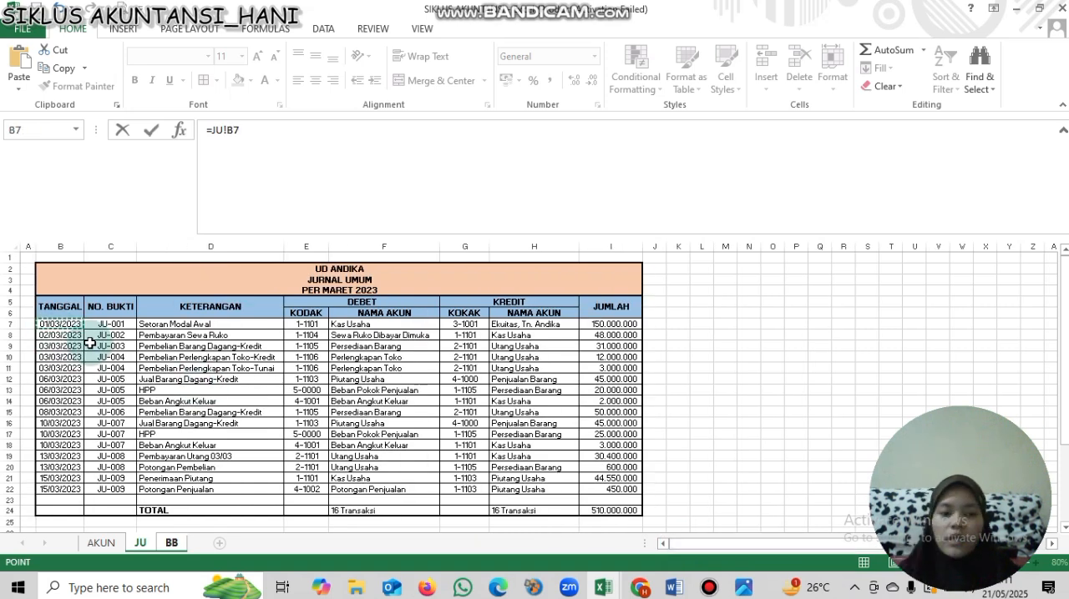
key(Return)
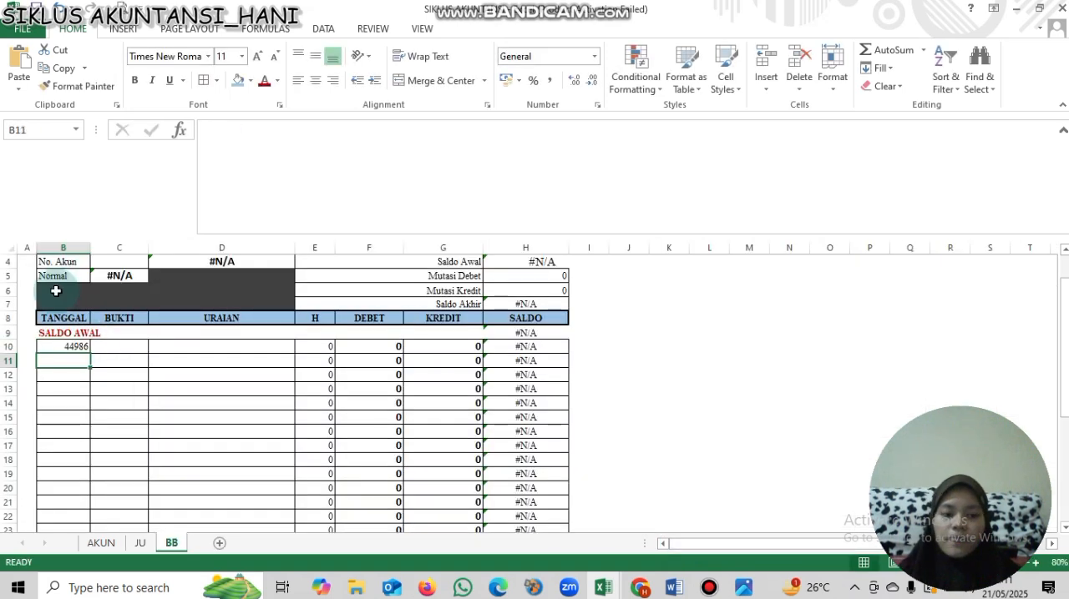
- Format column B with the Date type 14/03/2012 and center its contents horizontally
click(63, 248)
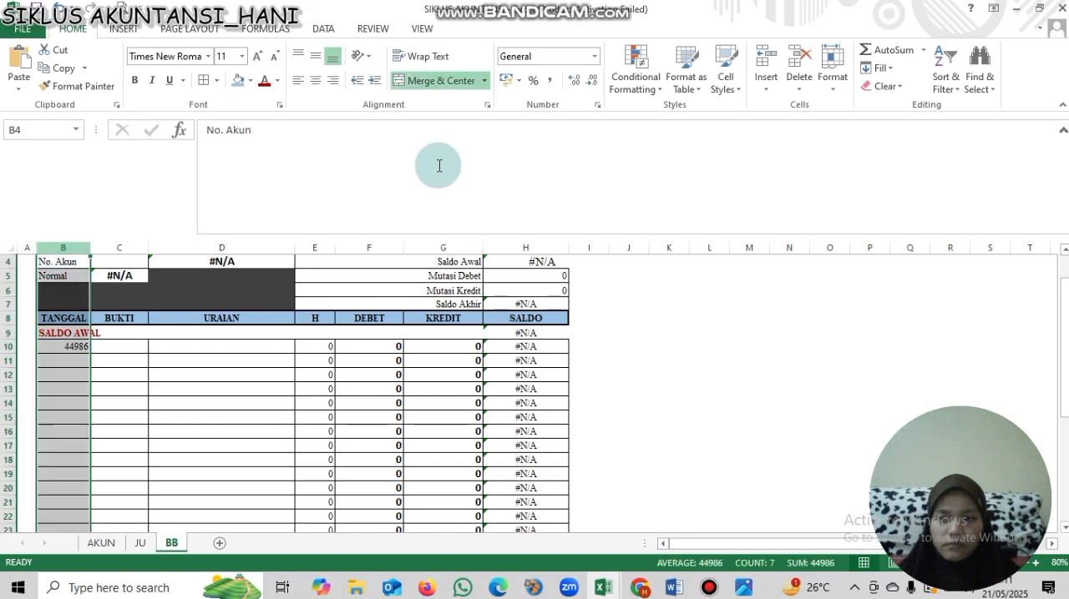
click(594, 57)
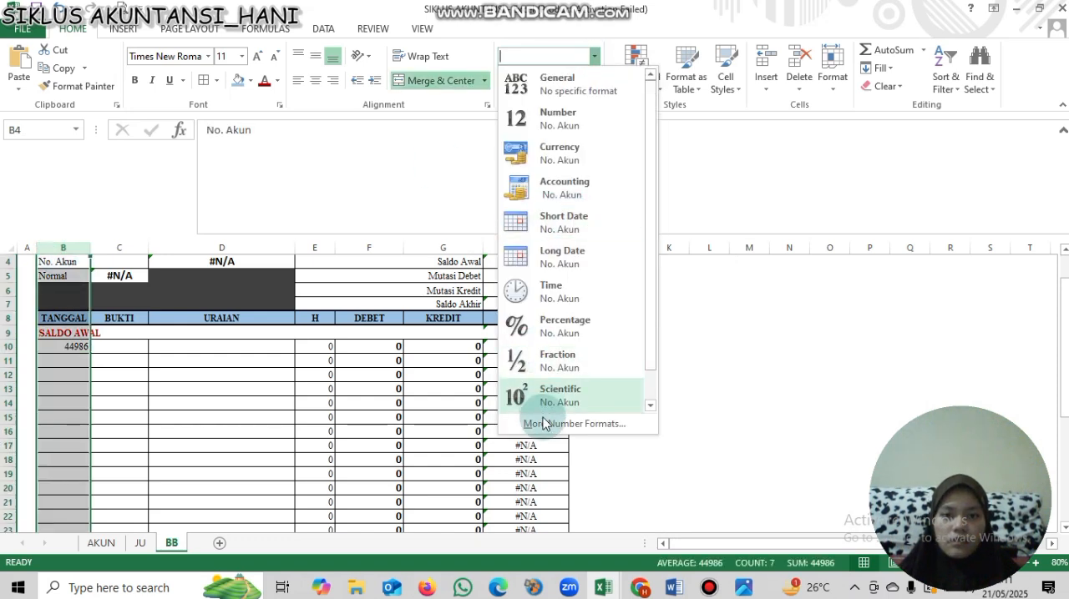
click(84, 219)
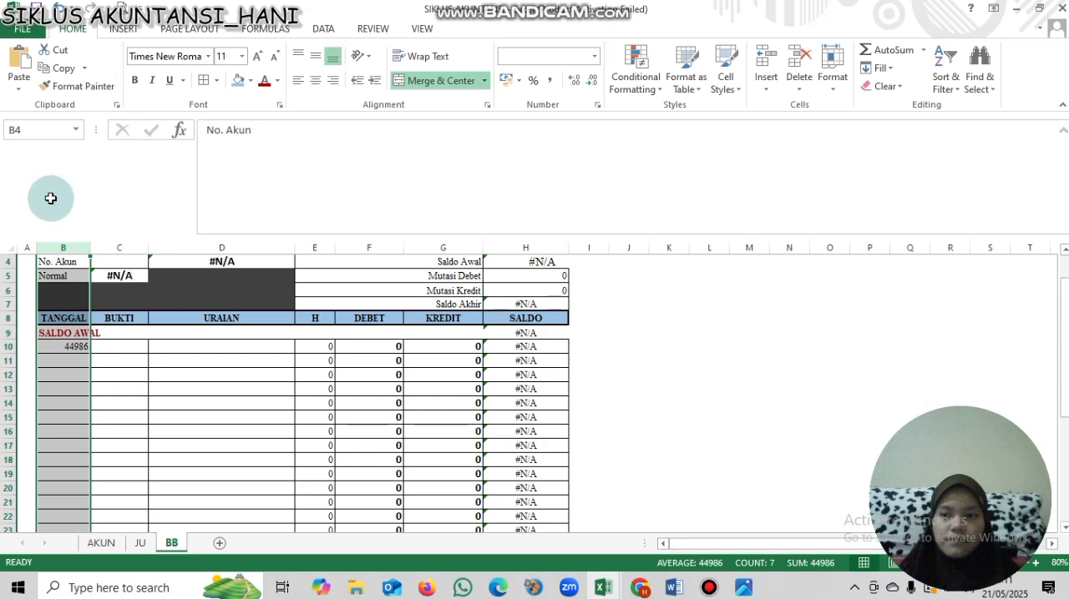
key(ctrl+1)
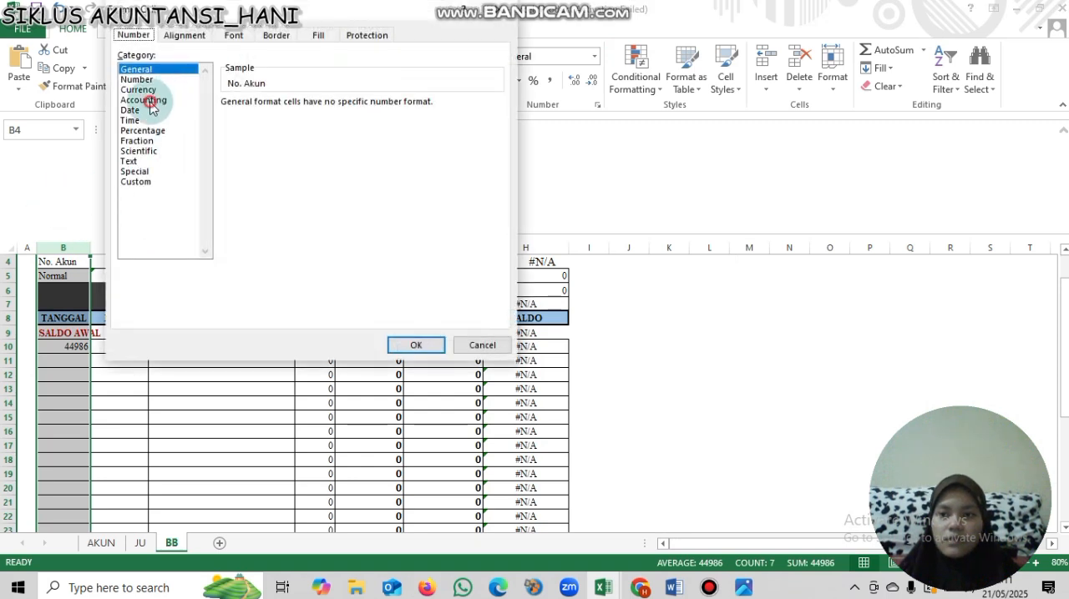
click(151, 101)
click(146, 110)
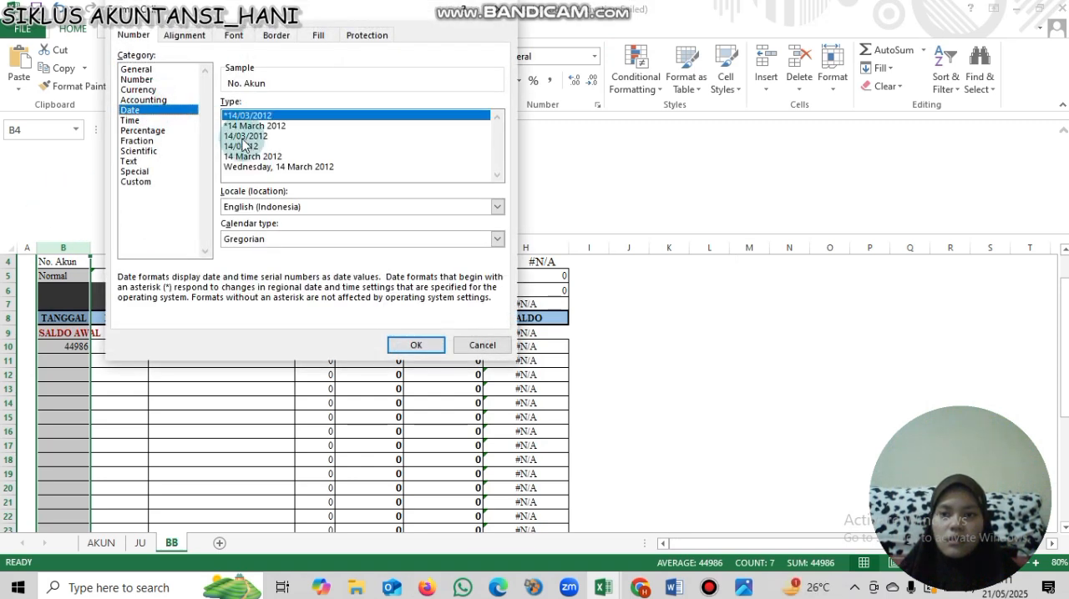
click(243, 137)
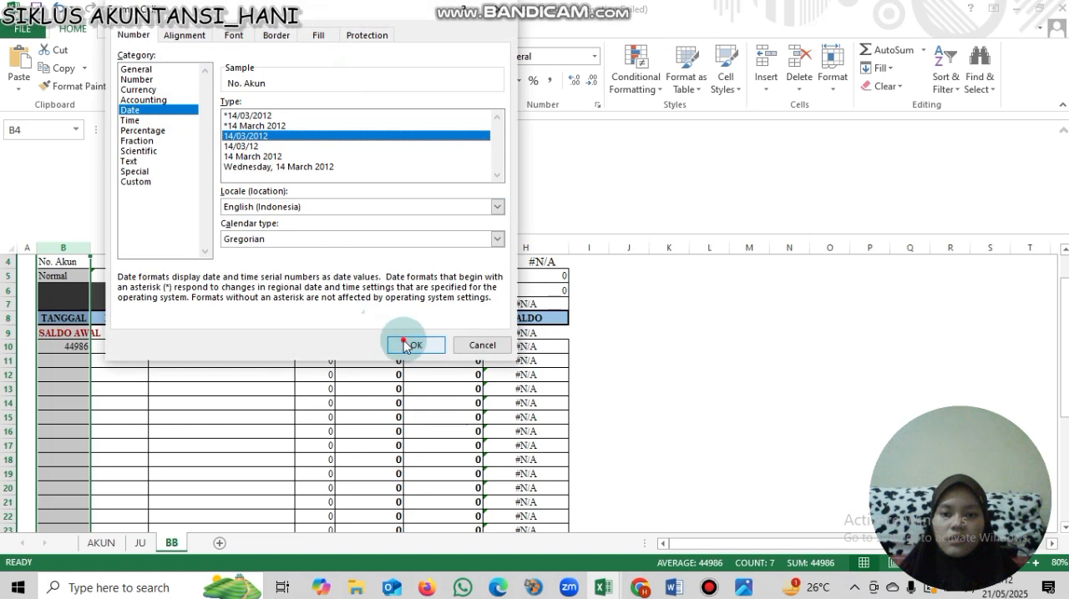
click(404, 346)
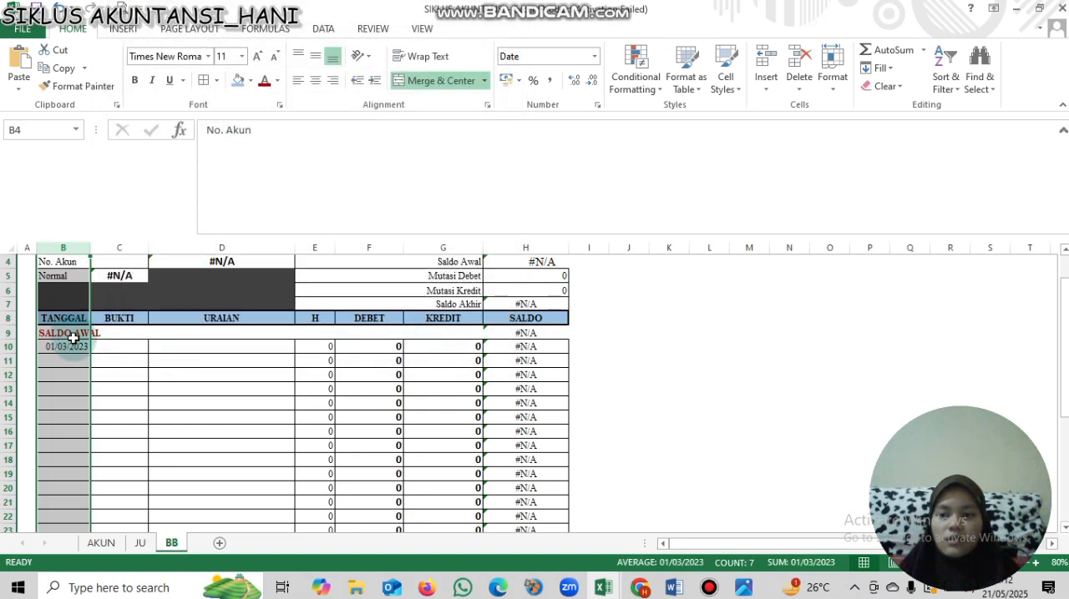
click(314, 80)
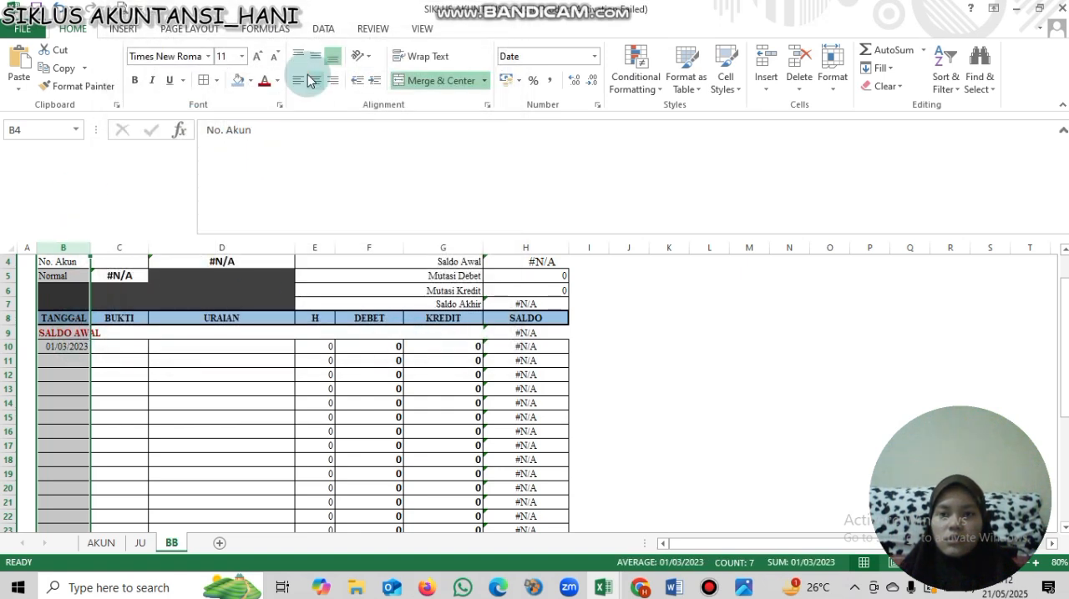
click(120, 247)
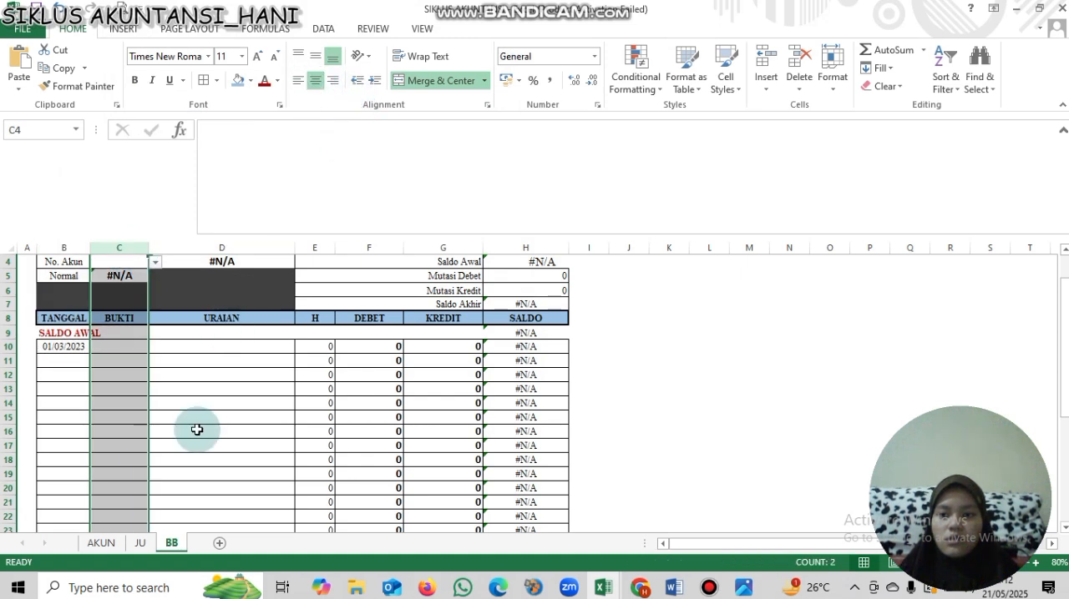
- Link cell C10 in the BUKTI column to the first journal voucher number in cell C7 of the JU sheet
click(76, 349)
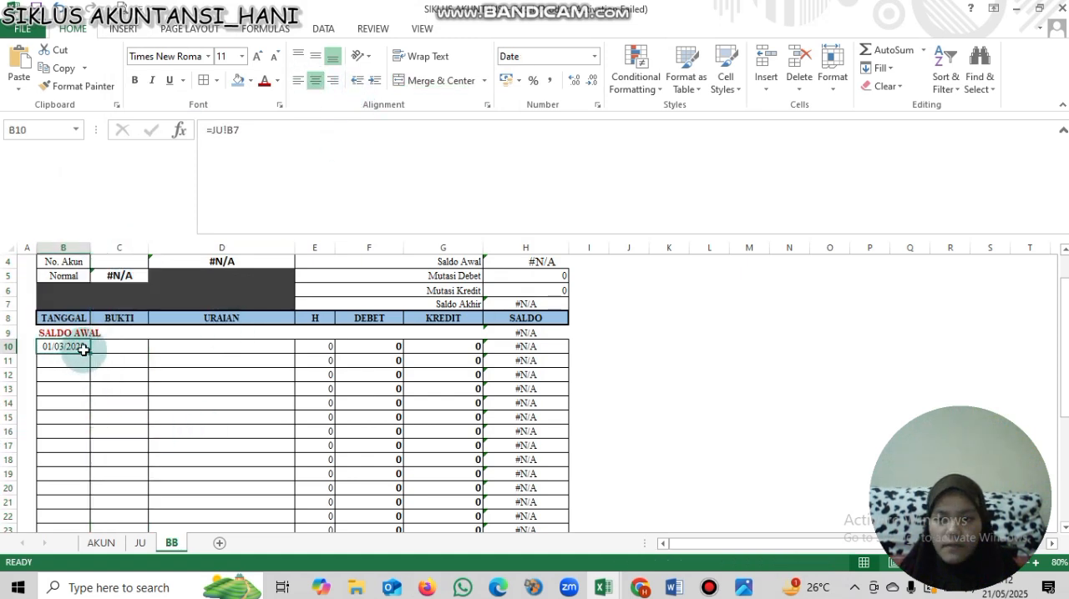
click(110, 352)
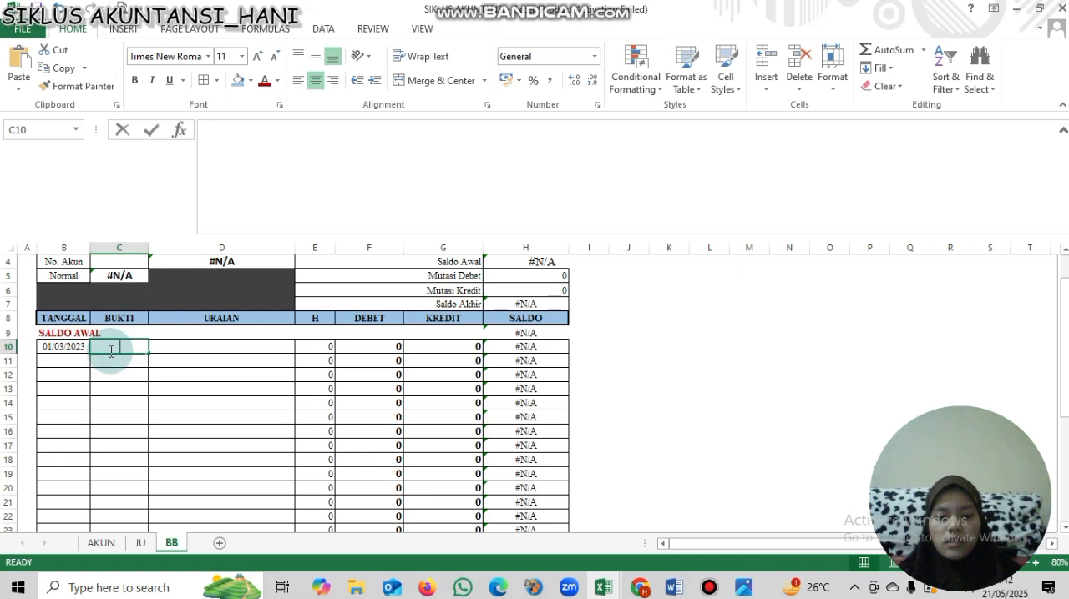
text(=)
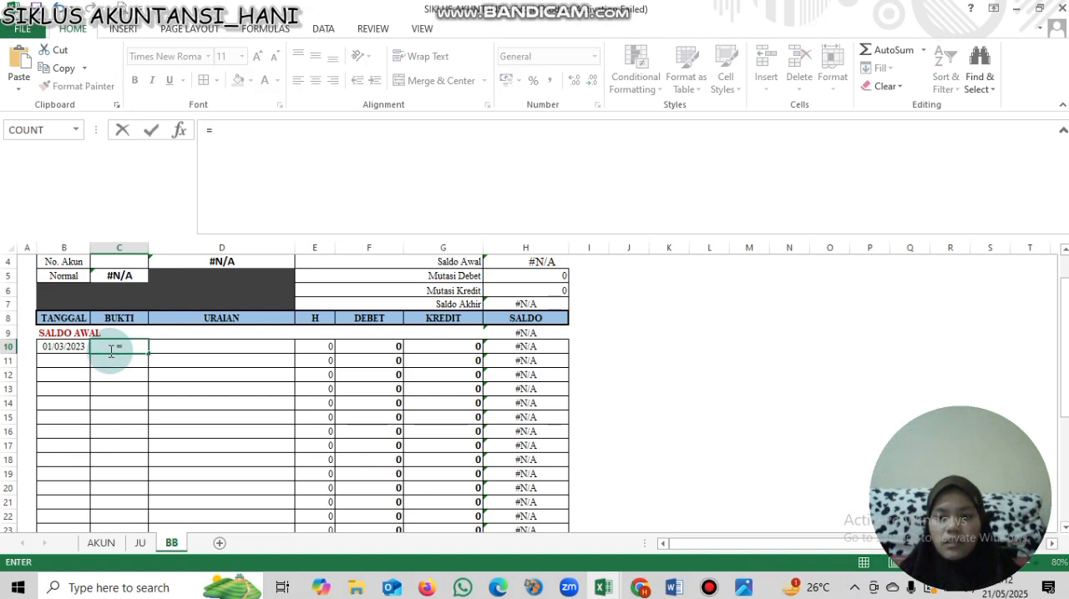
click(146, 544)
click(117, 324)
key(Return)
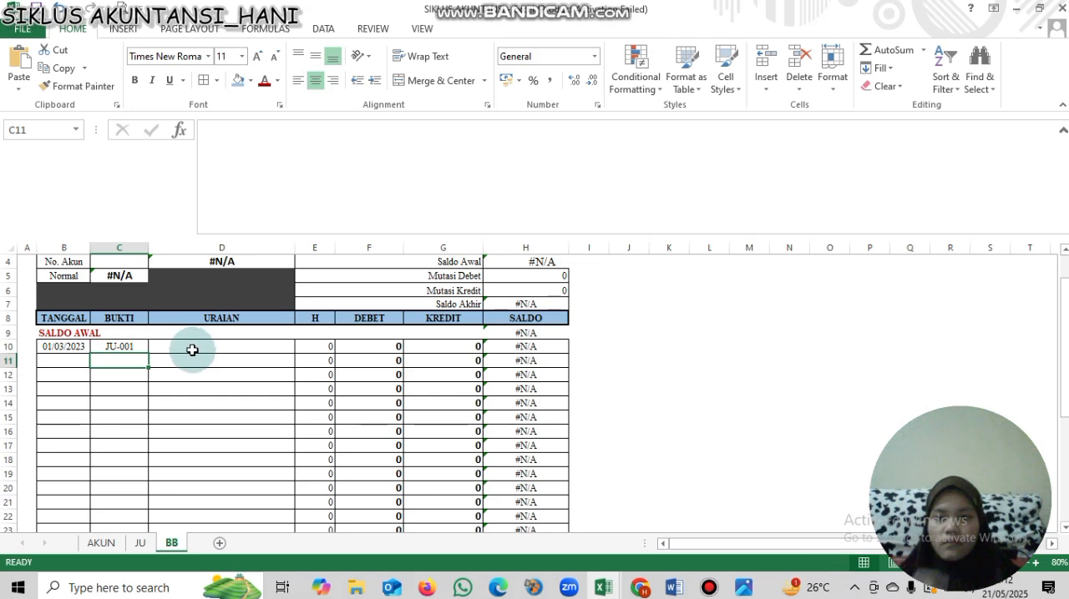
- Link cell D10 in the URAIAN column to the first journal description with the formula =JU!D7
click(192, 350)
text(=)
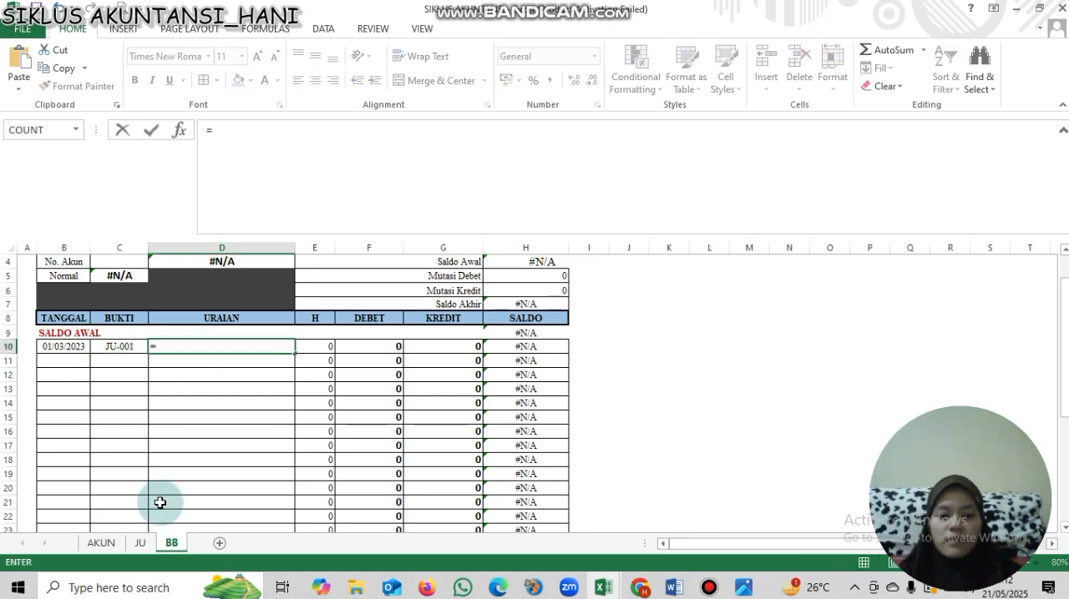
key(ctrl+Page_Up)
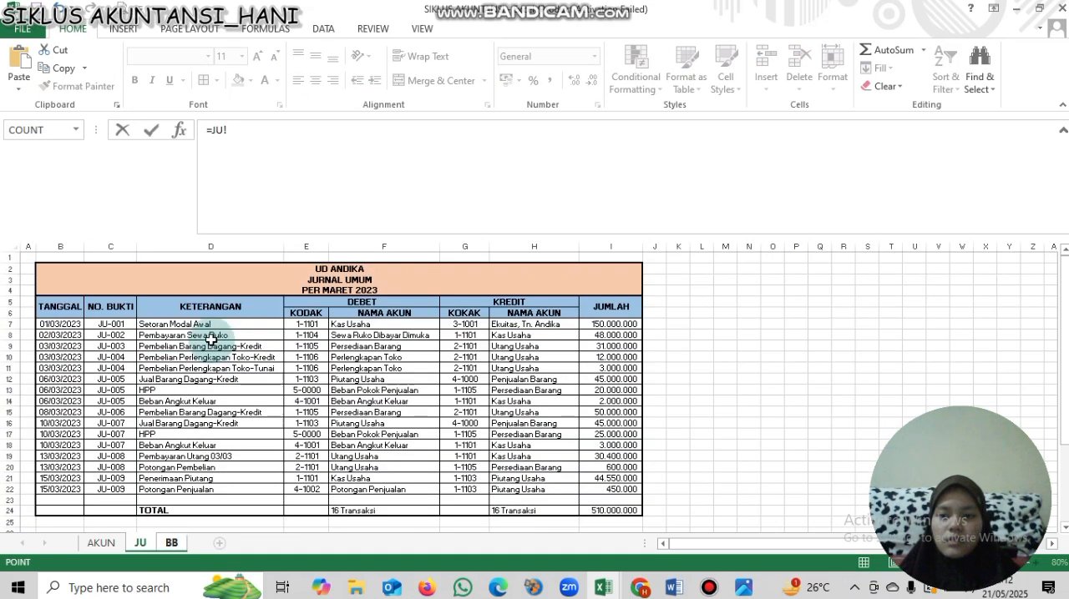
click(208, 324)
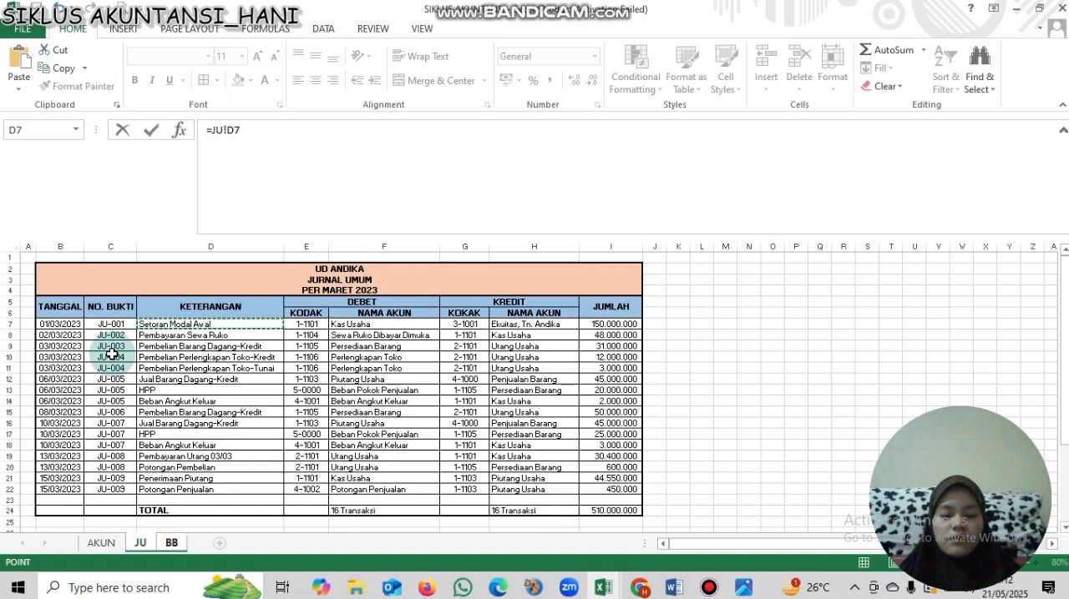
key(Return)
- Fill the date, voucher and description links in B10:D10 down to row 25
drag(63, 346, 219, 348)
drag(63, 347, 546, 503)
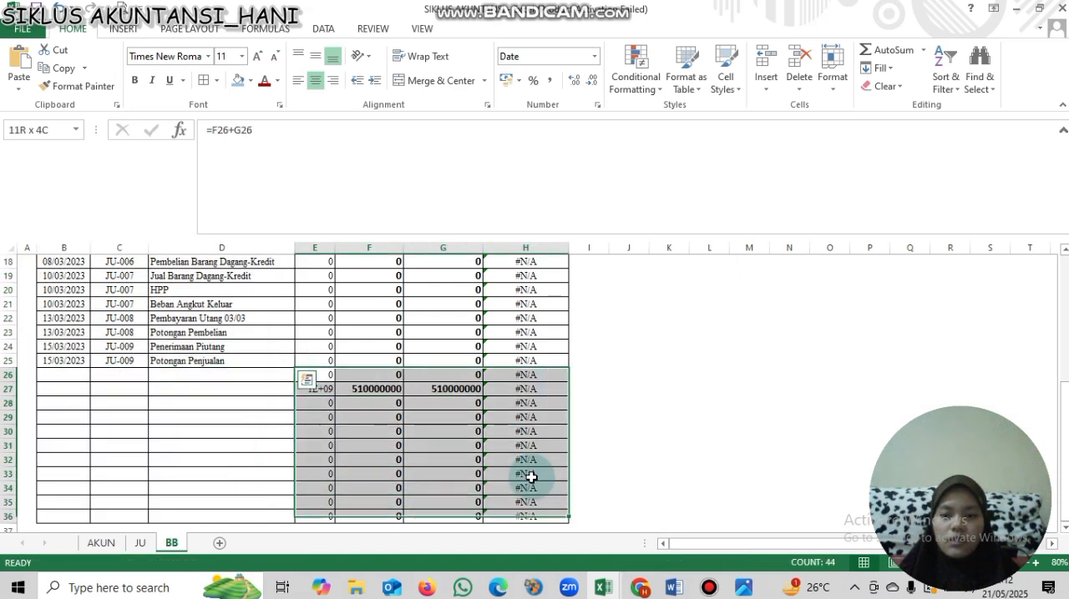
- Clear the contents of the surplus formula cells E26:H36 below the last transaction
drag(331, 374, 529, 513)
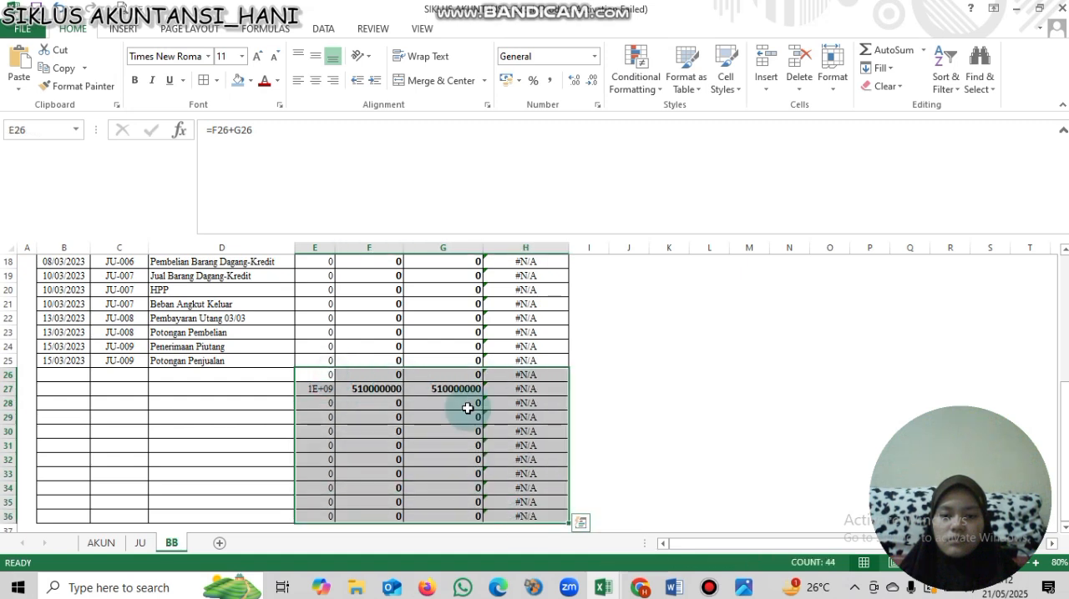
right_click(476, 269)
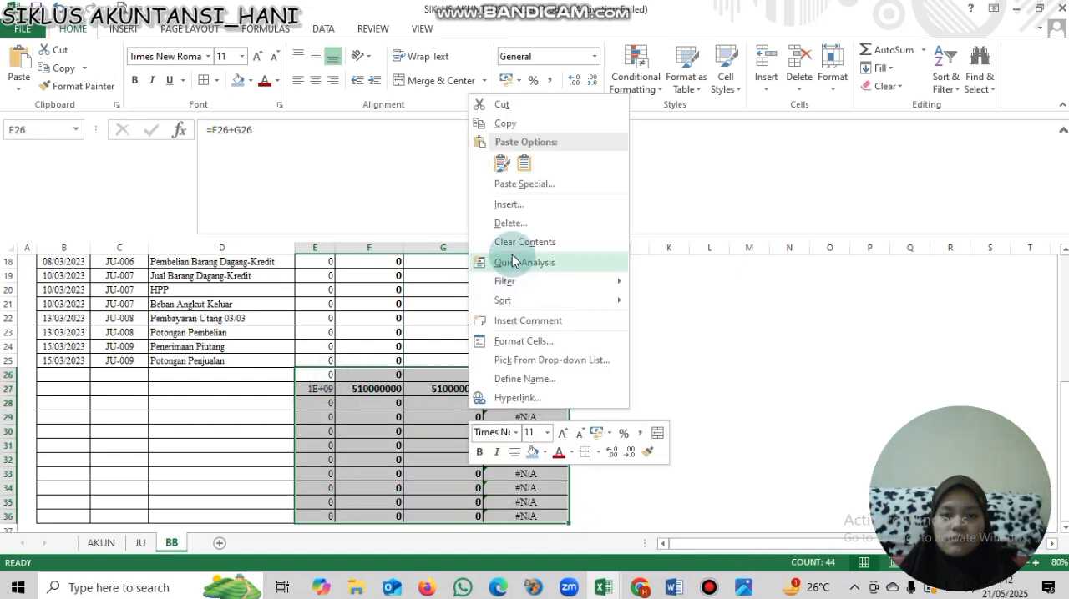
click(512, 242)
- Remove all borders from the empty rows in columns B to H, from row 26 down
drag(63, 375, 527, 526)
click(217, 83)
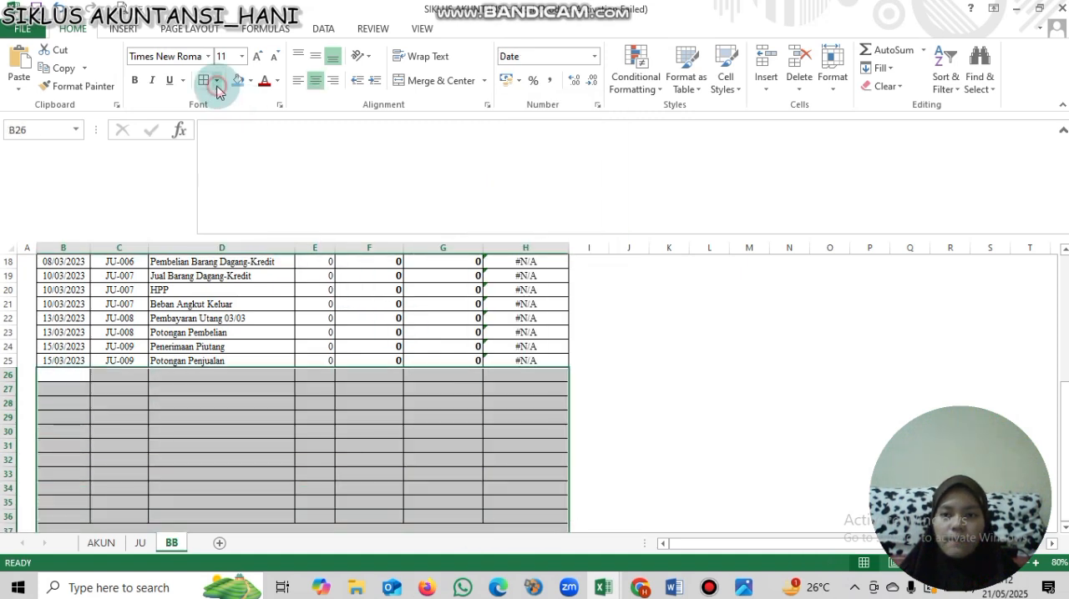
click(244, 201)
click(267, 334)
- Apply All Borders to the last transaction row, B25:H25
drag(505, 364, 76, 351)
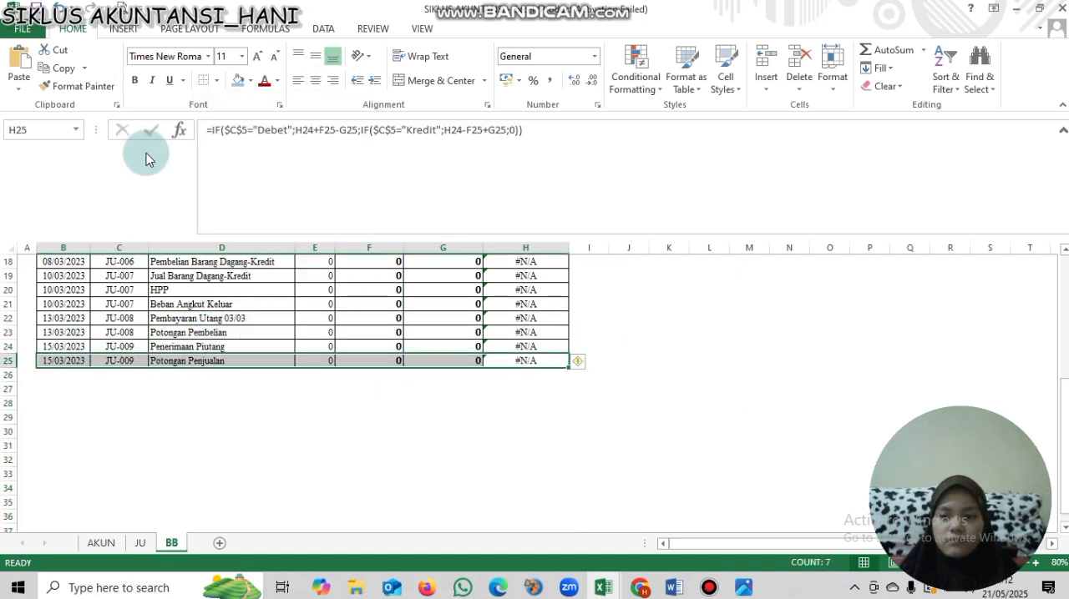
click(218, 83)
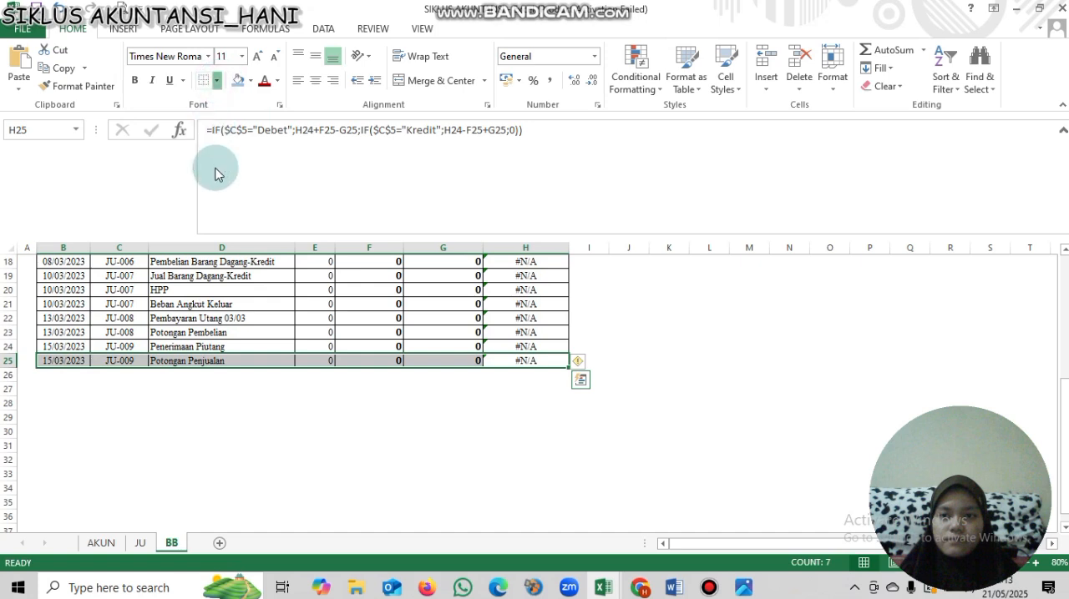
click(223, 212)
click(297, 319)
drag(1064, 466, 1043, 238)
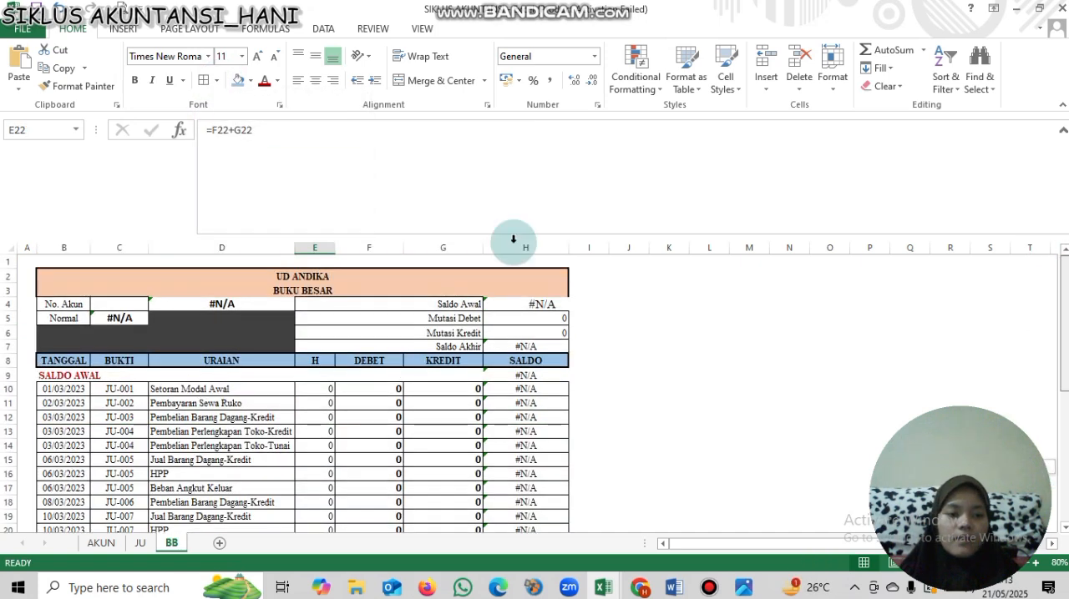
- Choose account 1-1101 as the No. Akun in cell C4
click(551, 306)
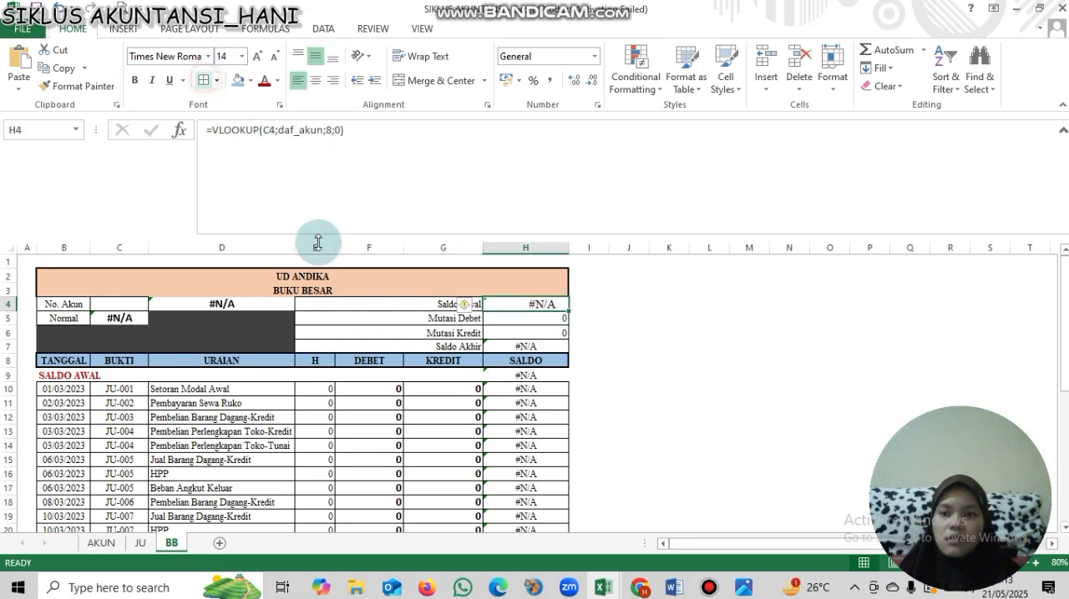
click(167, 294)
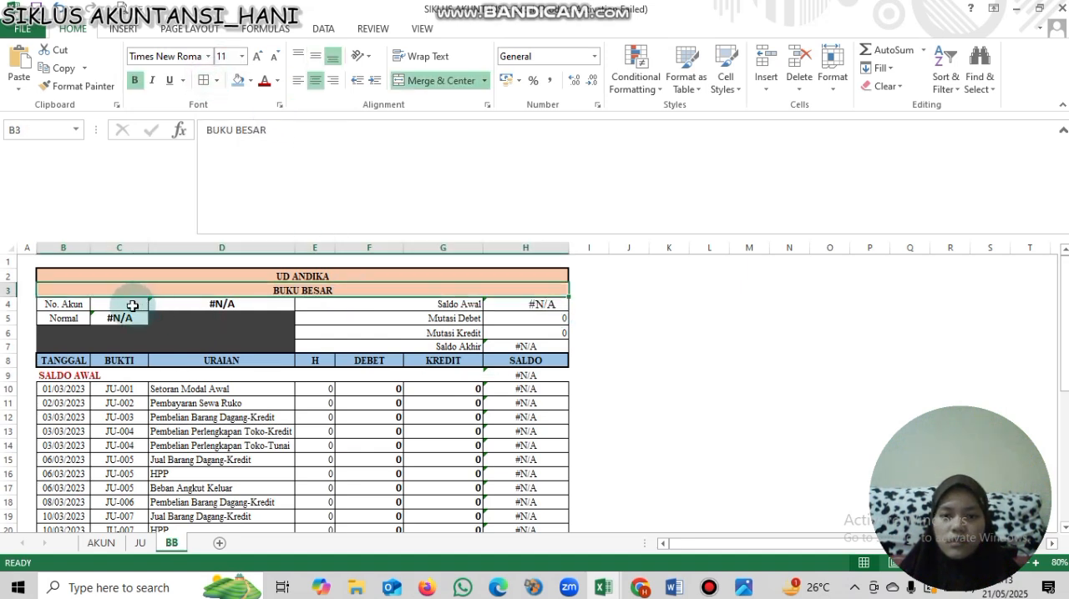
click(132, 306)
click(154, 306)
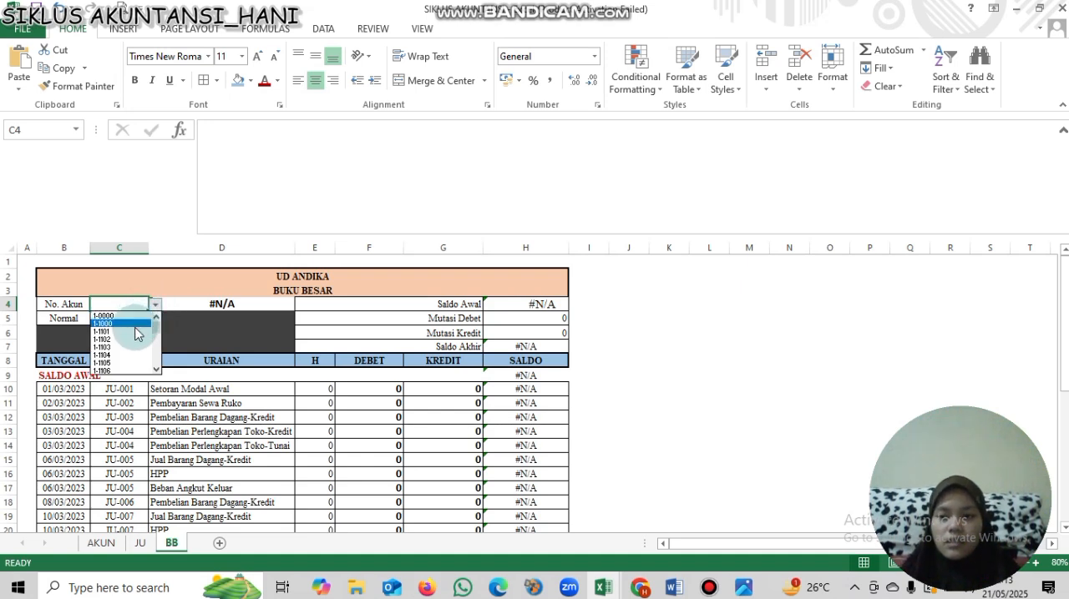
click(137, 332)
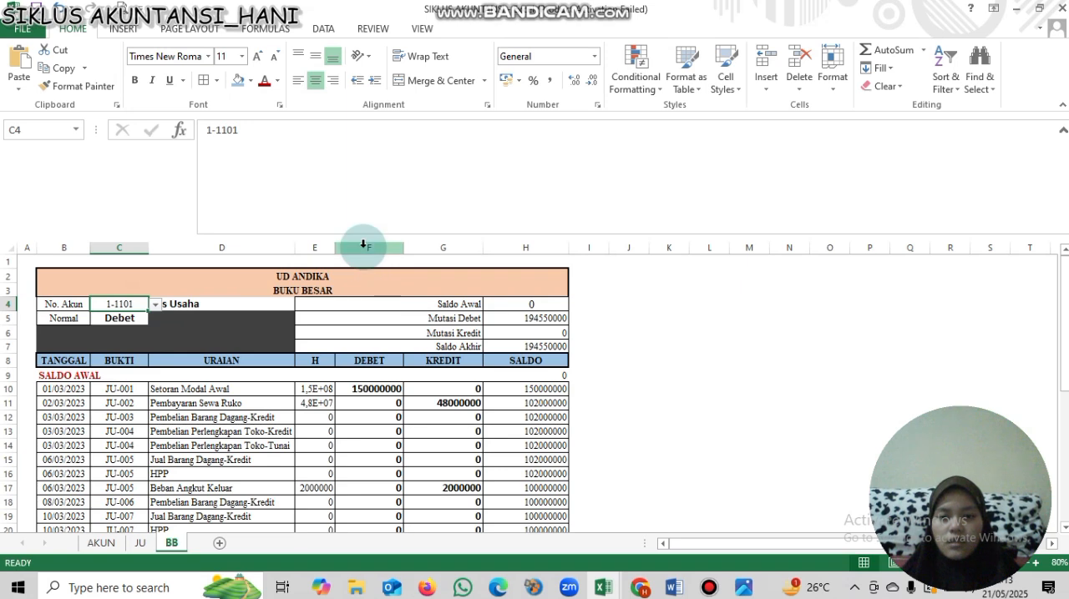
- Format columns F to H, DEBET through SALDO, with the comma accounting number style
drag(364, 244, 511, 245)
click(552, 81)
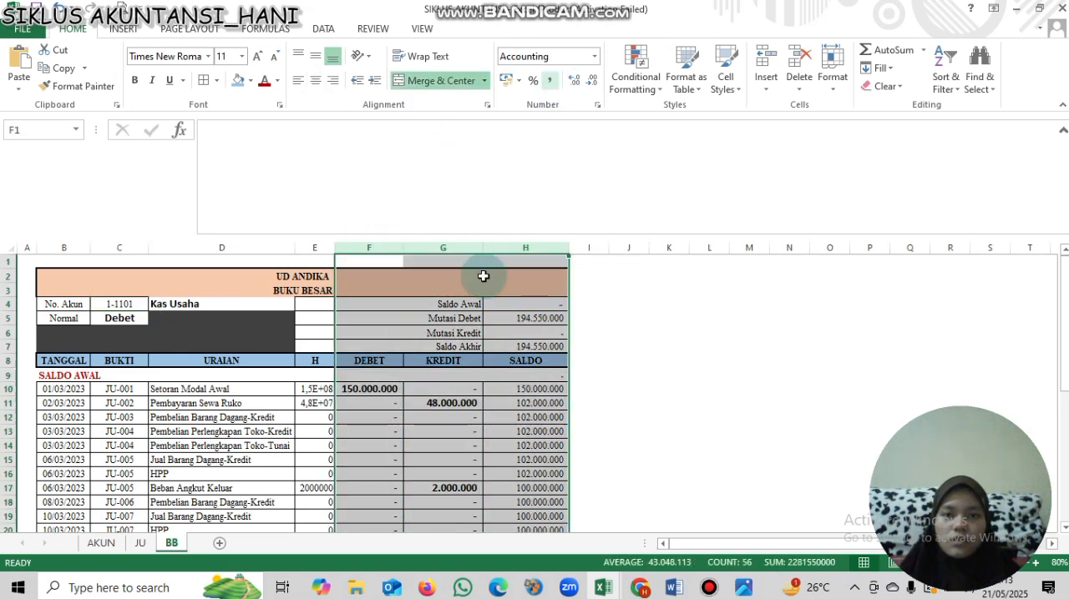
click(498, 321)
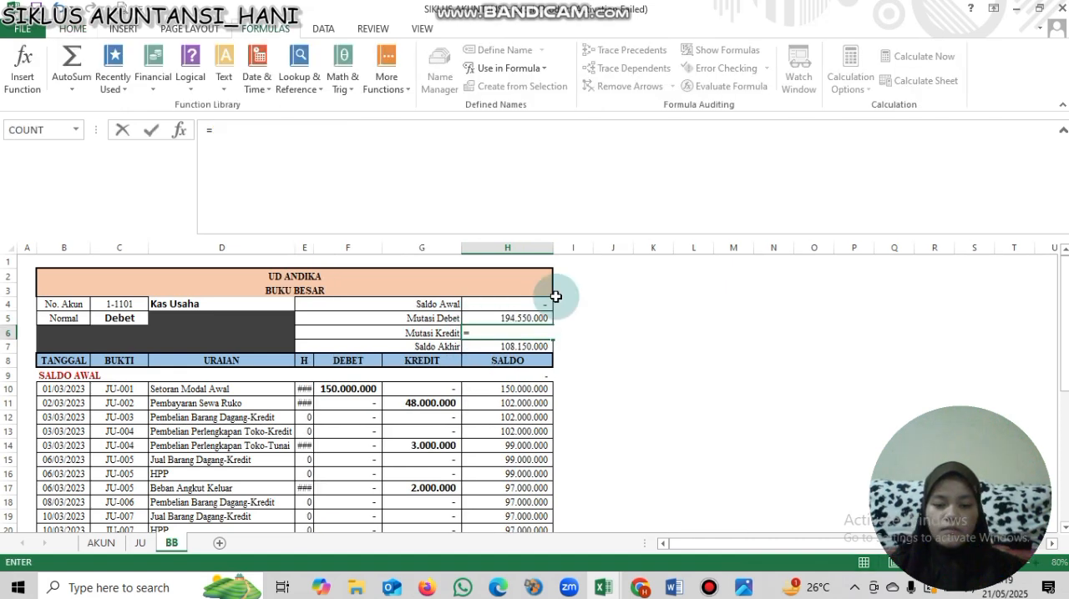
- Enter the Mutasi Kredit formula =SUMIF(KOKAK;C4;NILJLH) in cell H6
text(SUMI)
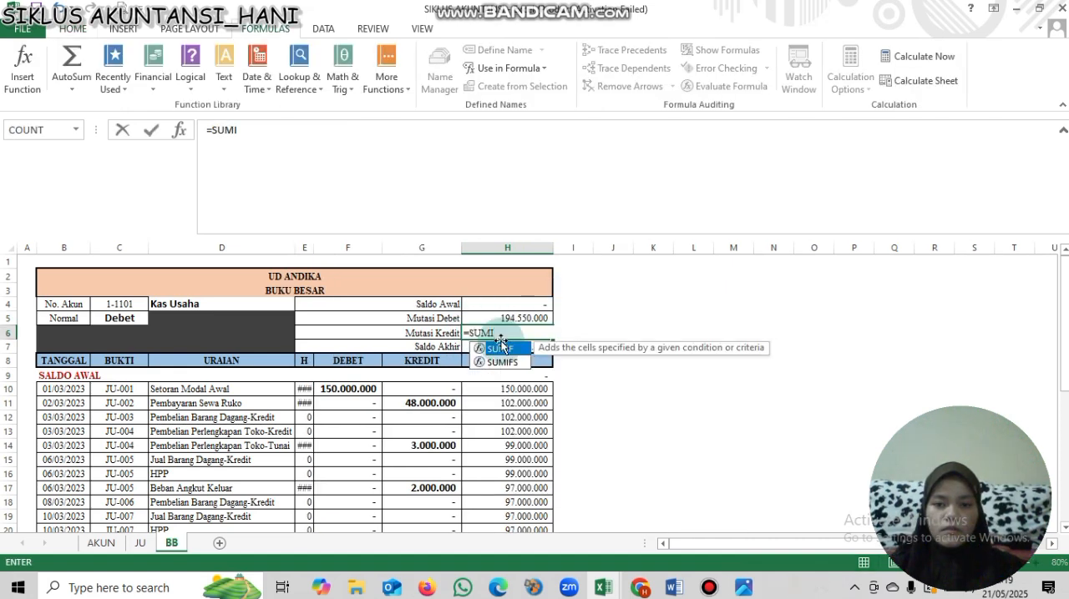
double_click(504, 348)
text(KOKA)
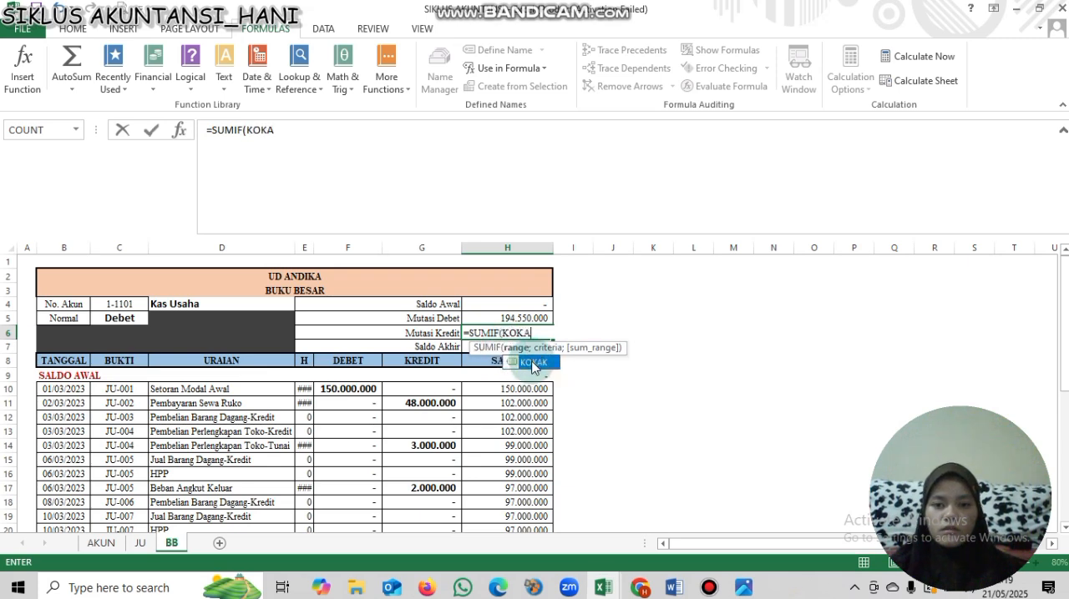
double_click(531, 362)
text(;)
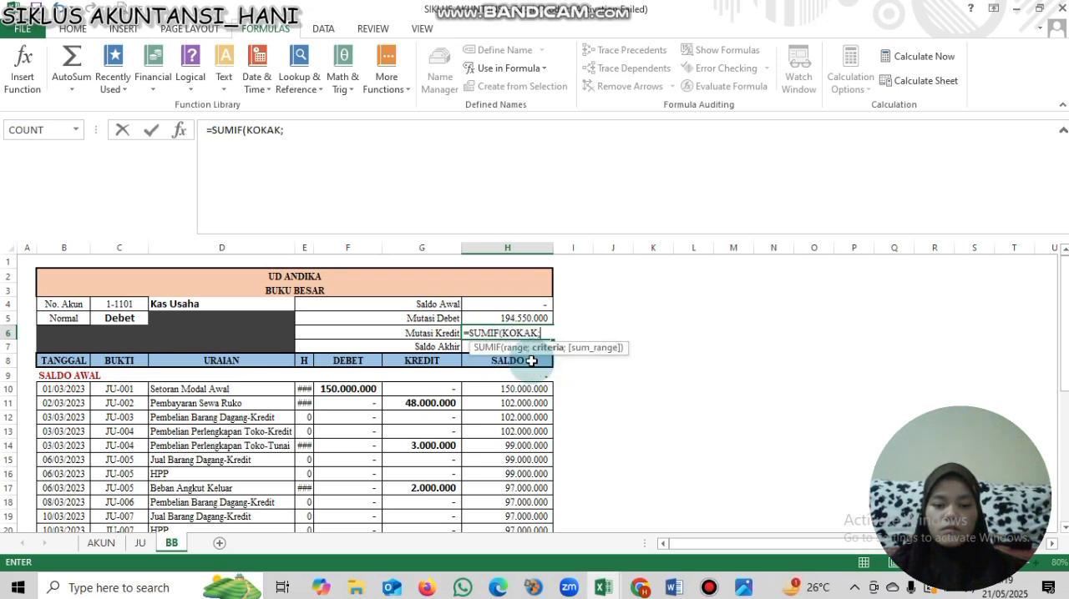
click(125, 304)
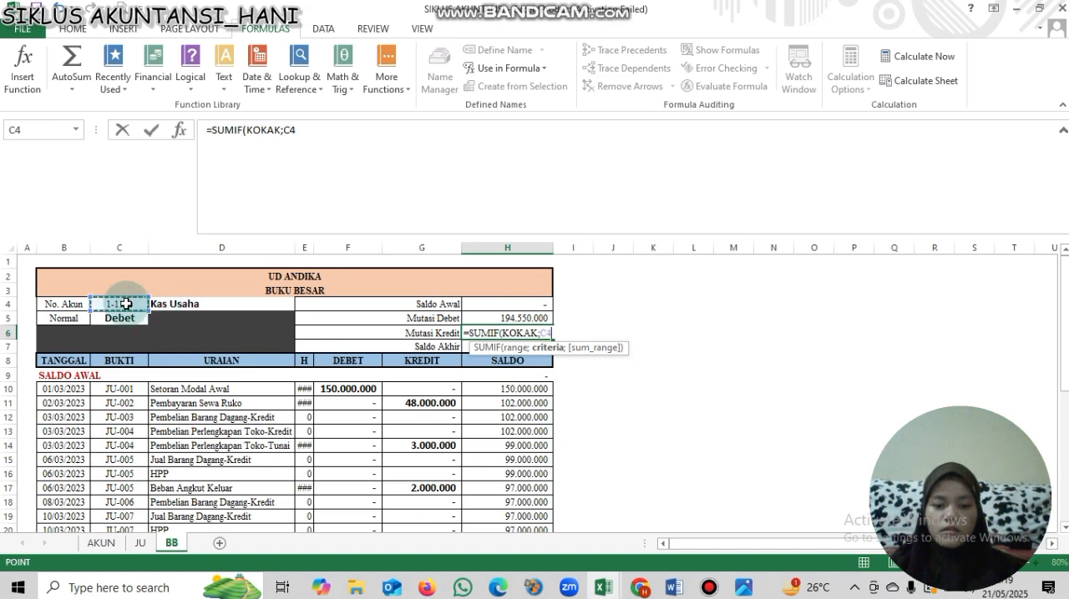
text(;NI)
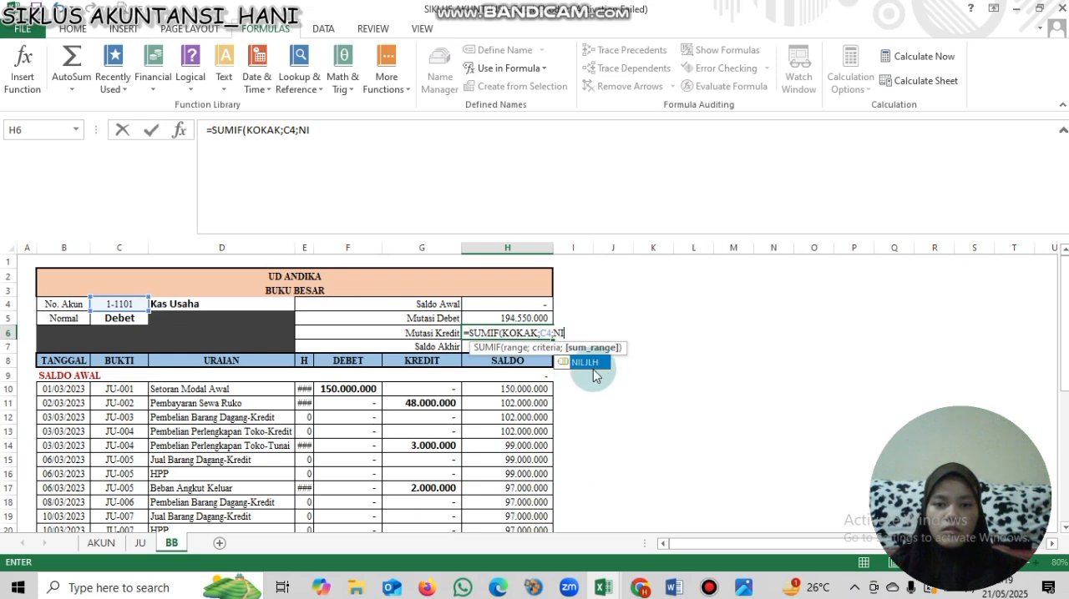
double_click(592, 368)
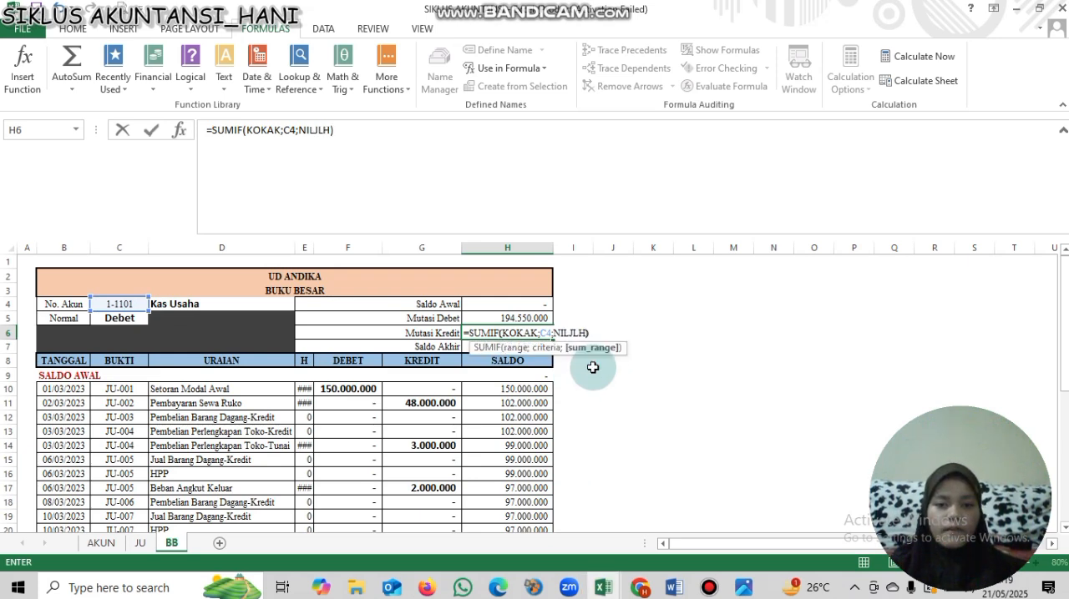
text())
key(Return)
click(522, 333)
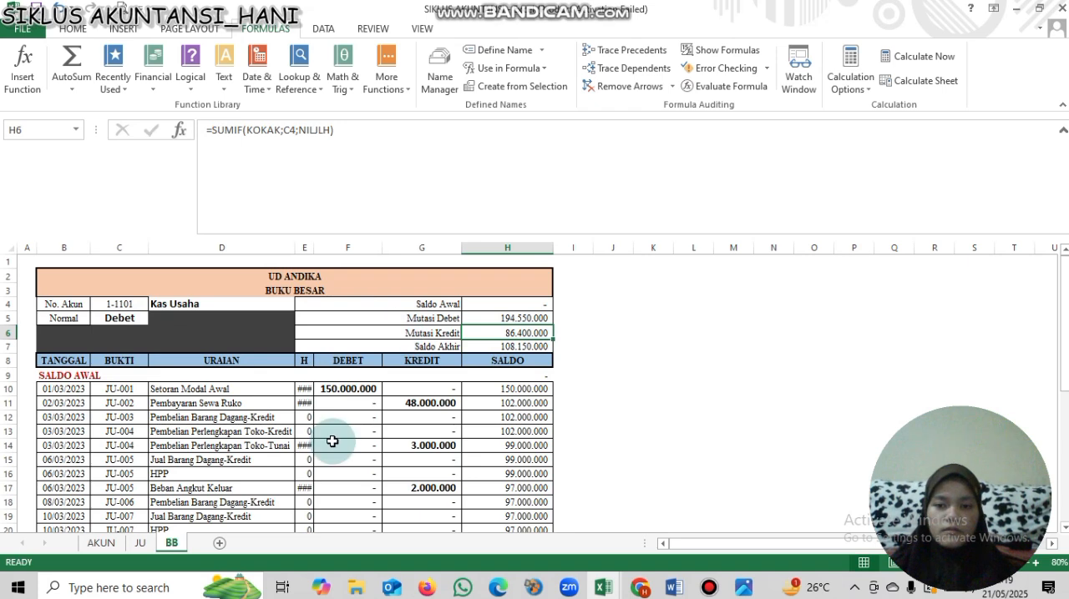
- Remove the bold formatting from the DEBET and KREDIT columns, F and G
drag(348, 248, 427, 262)
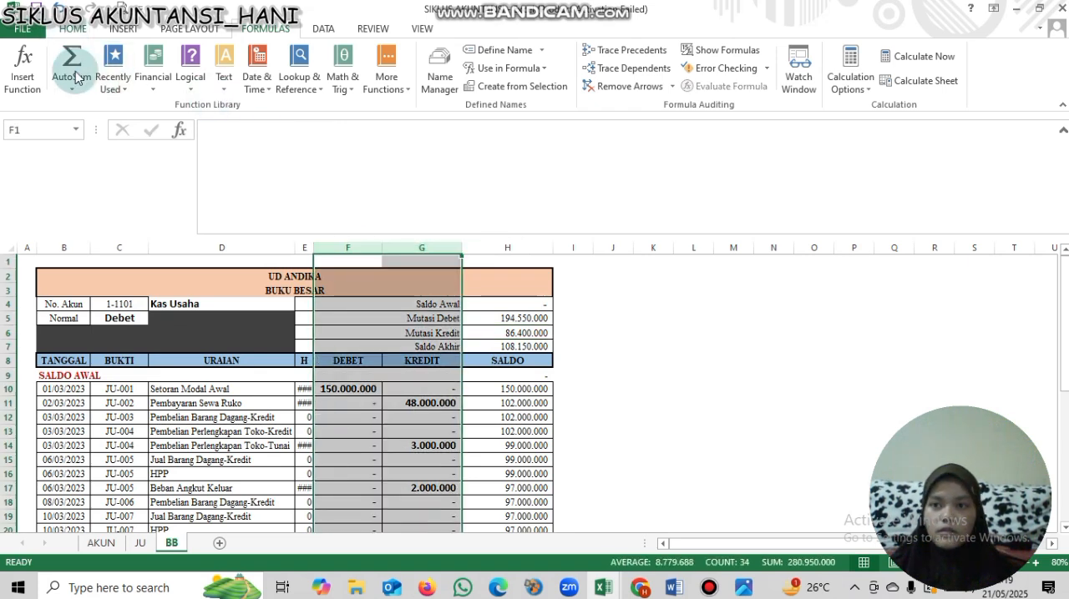
click(73, 29)
click(134, 81)
click(346, 404)
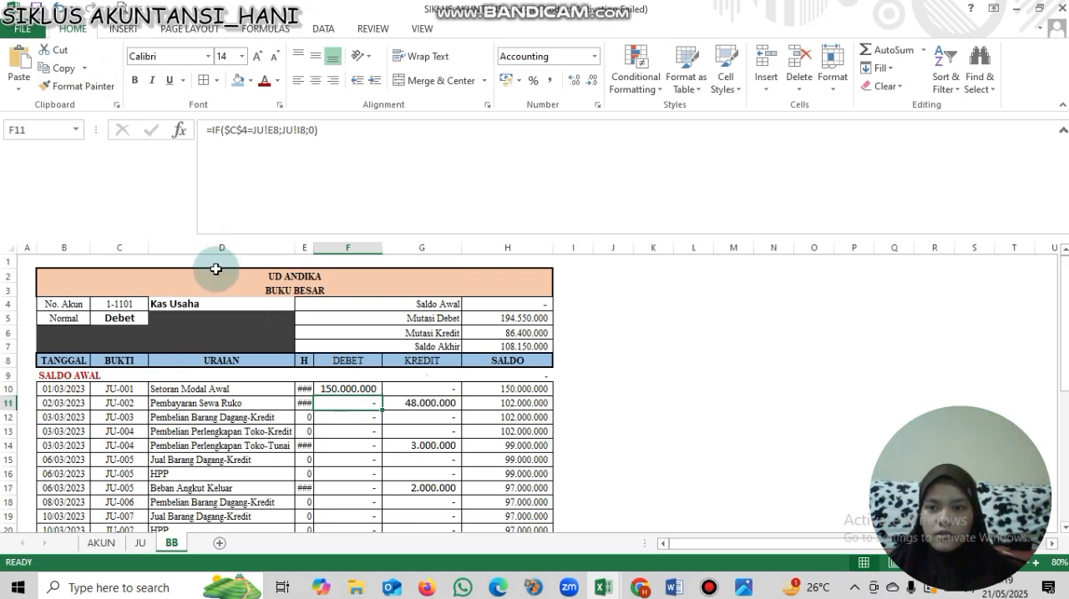
- Apply a Thick Box Border around the UD ANDIKA and BUKU BESAR title rows
drag(215, 273, 221, 288)
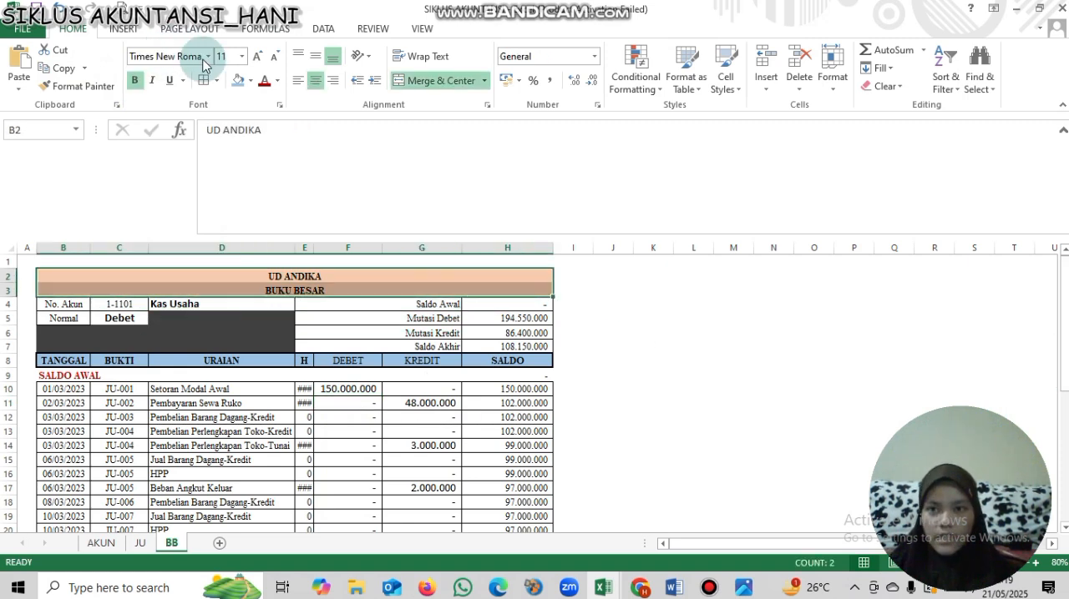
click(216, 80)
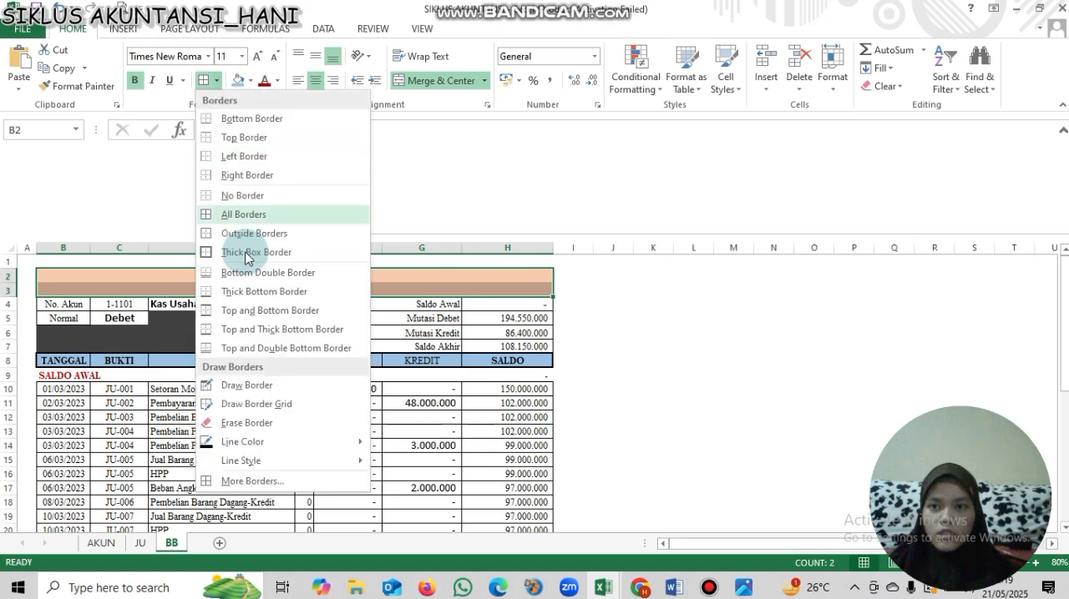
click(244, 252)
key(Return)
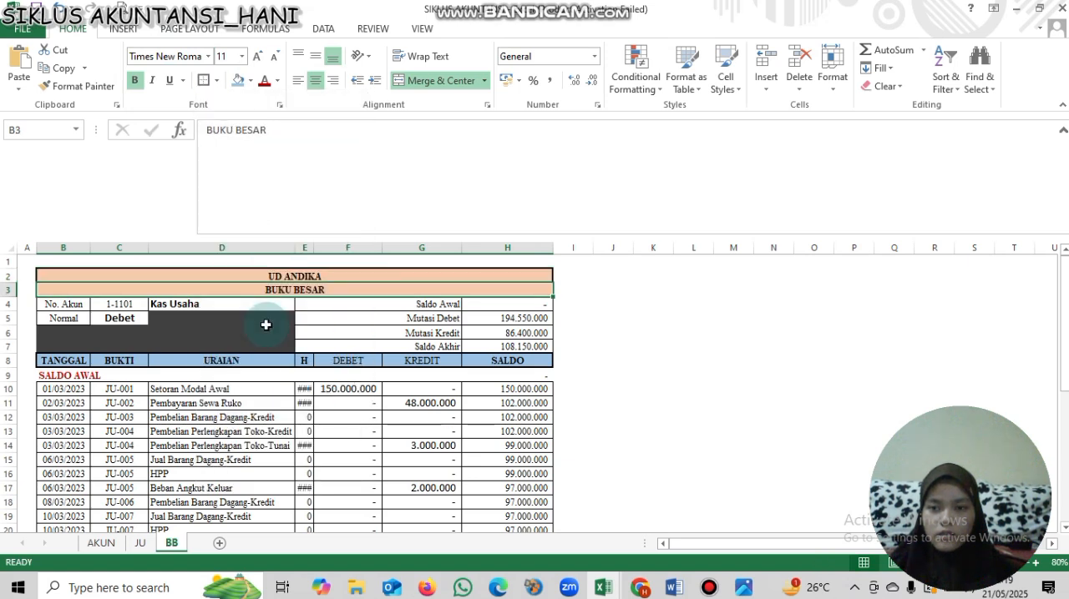
- Remove the bold formatting from the account name in cell D4
click(222, 302)
click(134, 80)
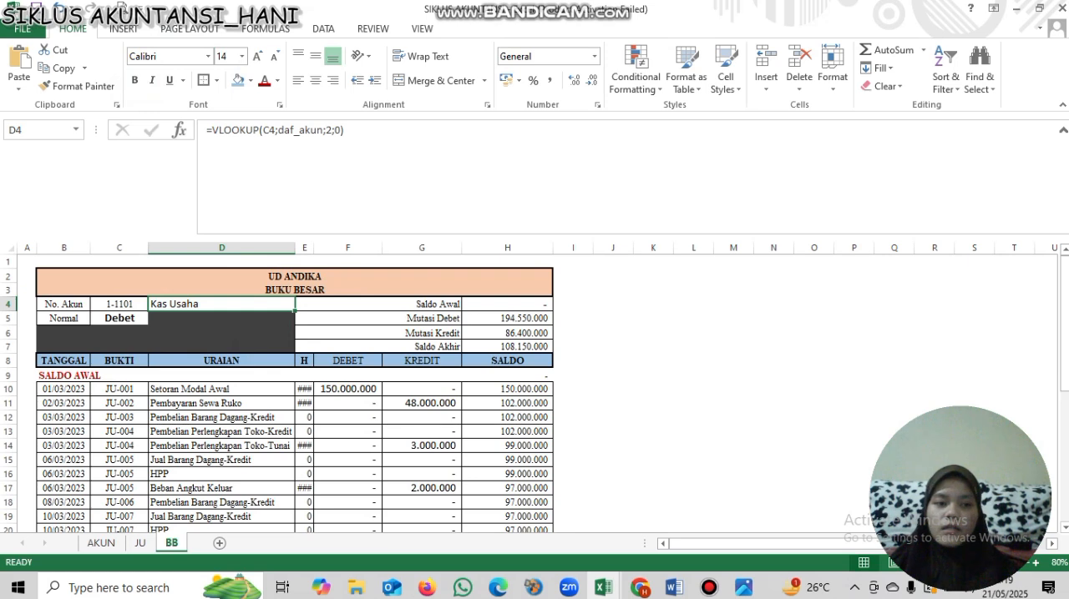
- Set the font of the entire BB sheet to Times New Roman
scroll(534, 393, down, 1)
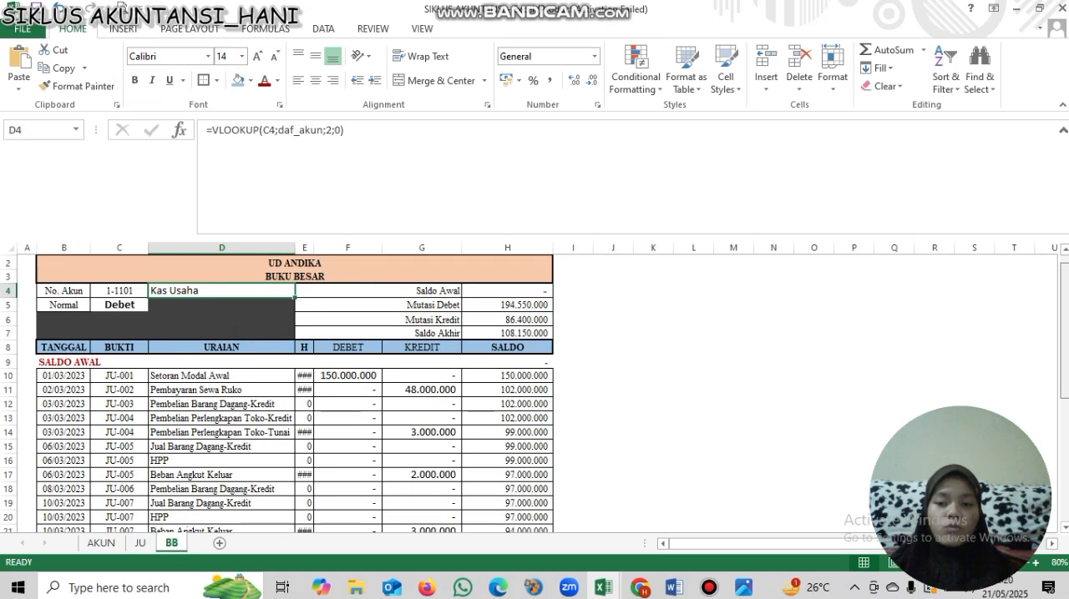
scroll(534, 392, down, 1)
scroll(422, 342, down, 1)
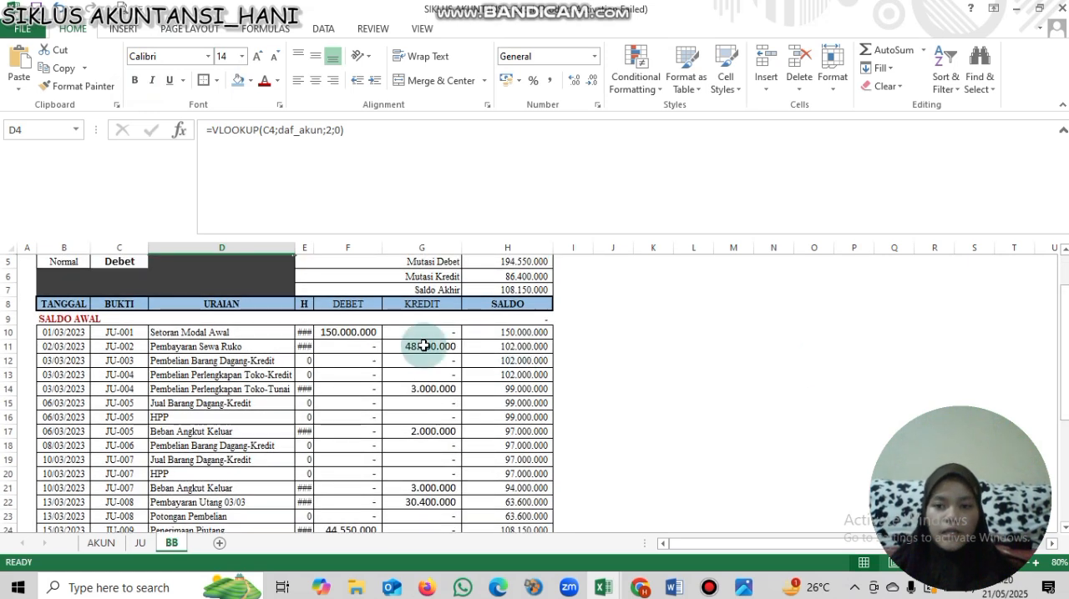
click(8, 248)
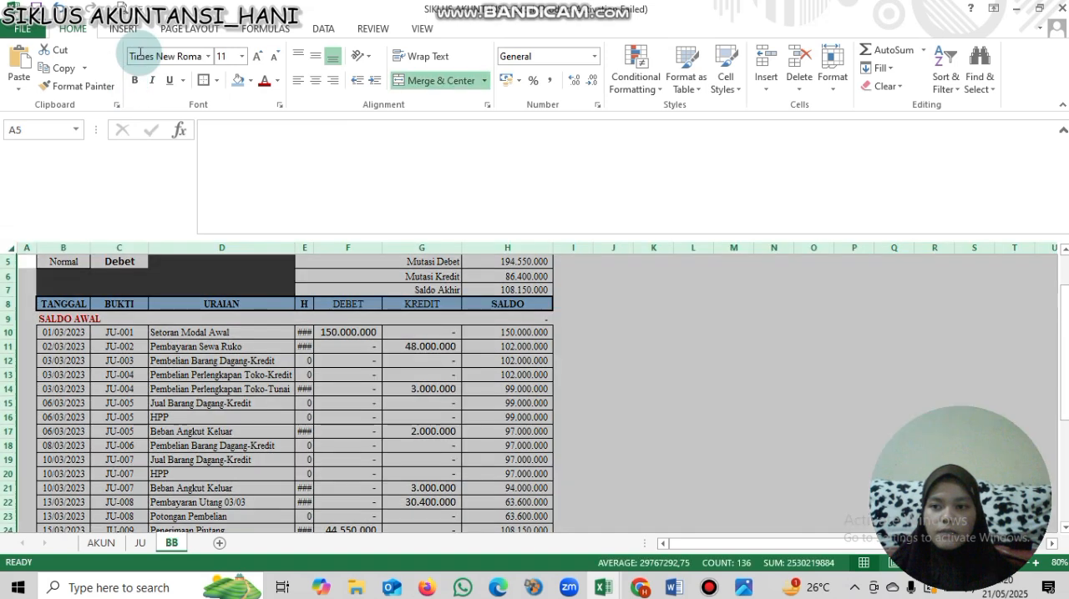
click(159, 56)
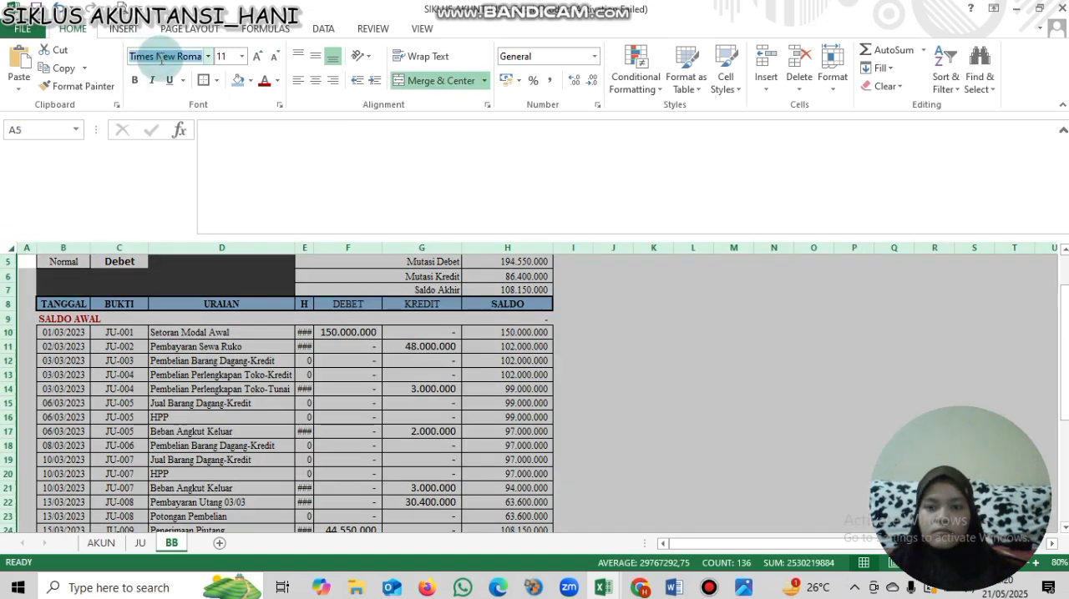
click(161, 59)
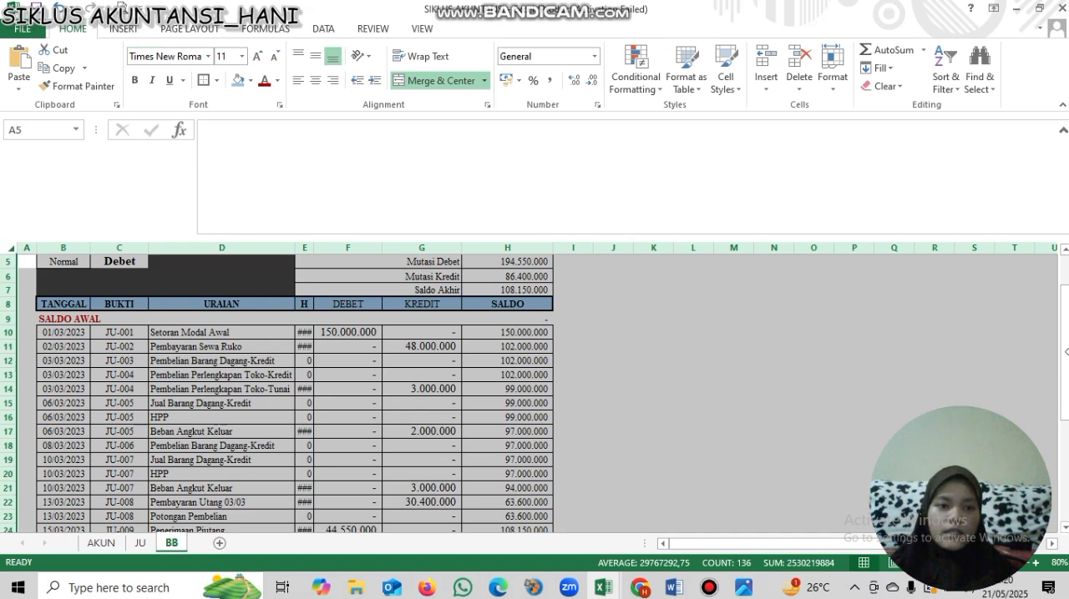
scroll(1060, 304, up, 2)
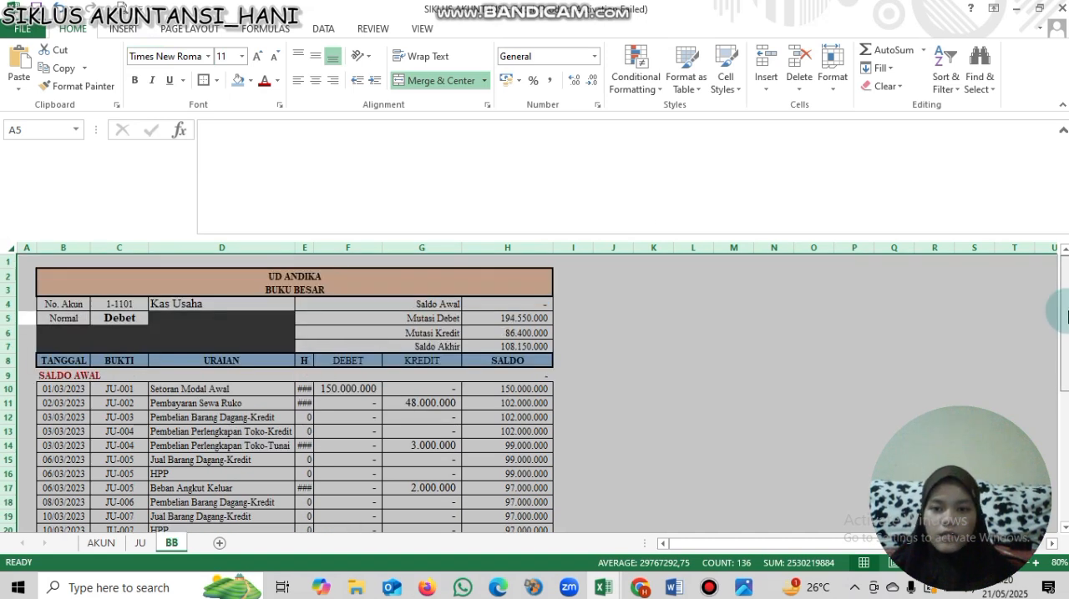
click(381, 420)
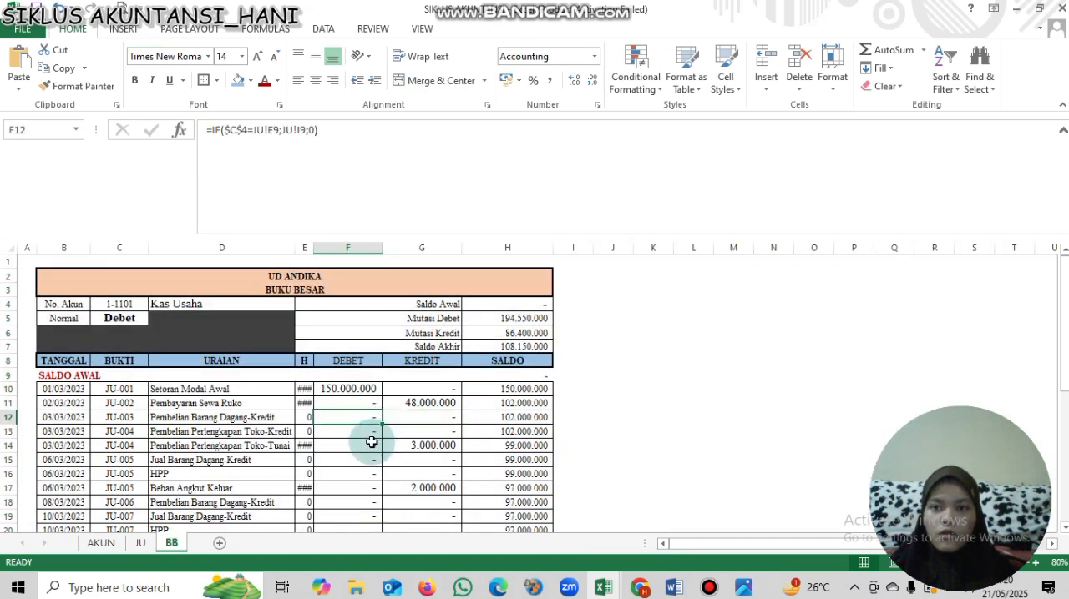
click(364, 430)
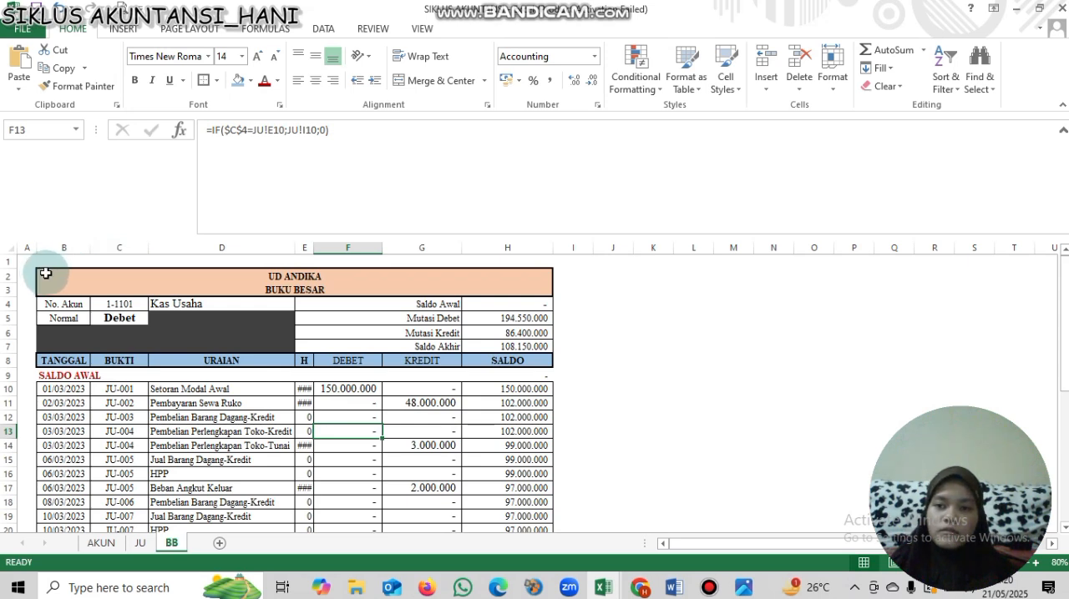
drag(43, 274, 288, 386)
click(288, 386)
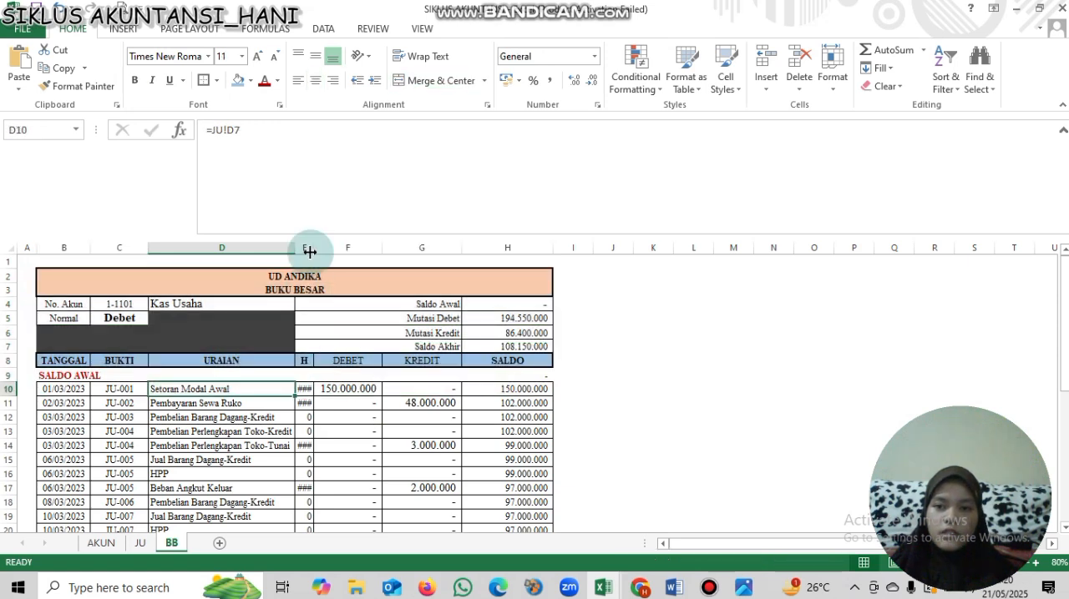
- Add a filter to the helper column E and exclude the rows whose value is 0
click(305, 246)
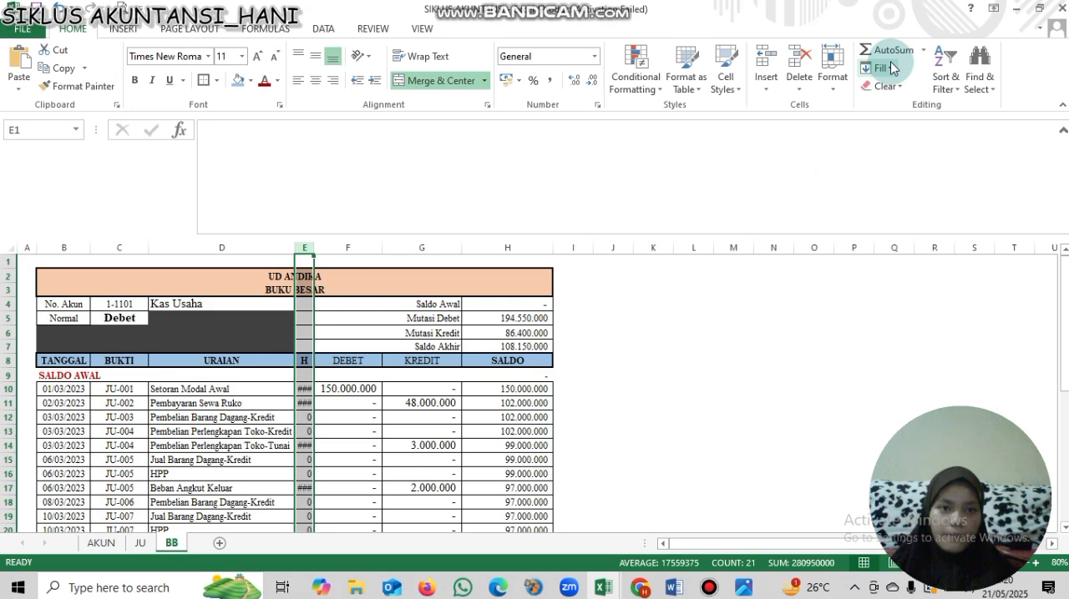
click(942, 87)
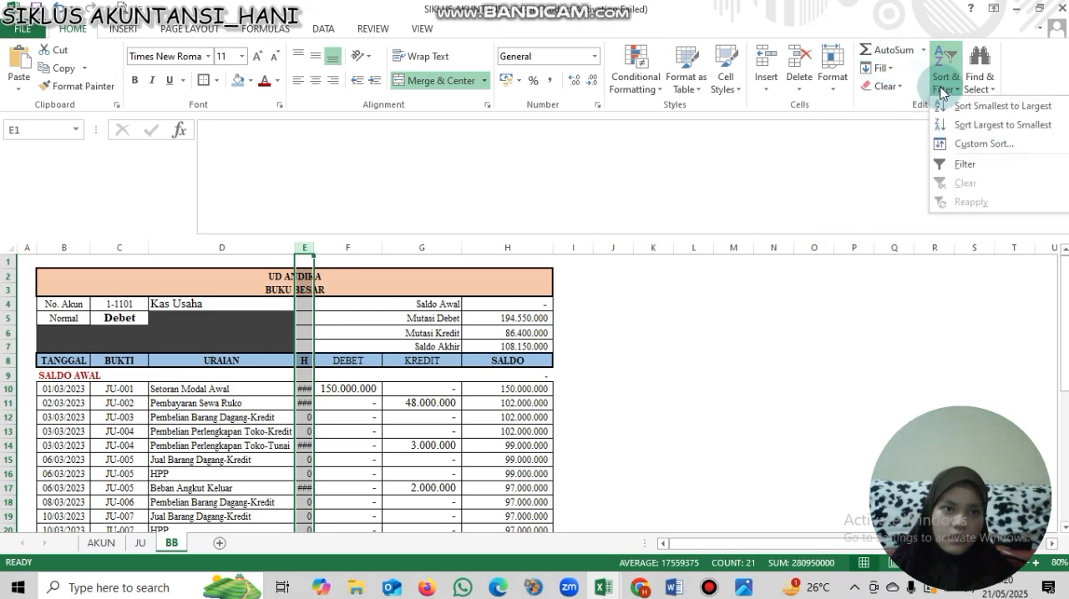
click(966, 163)
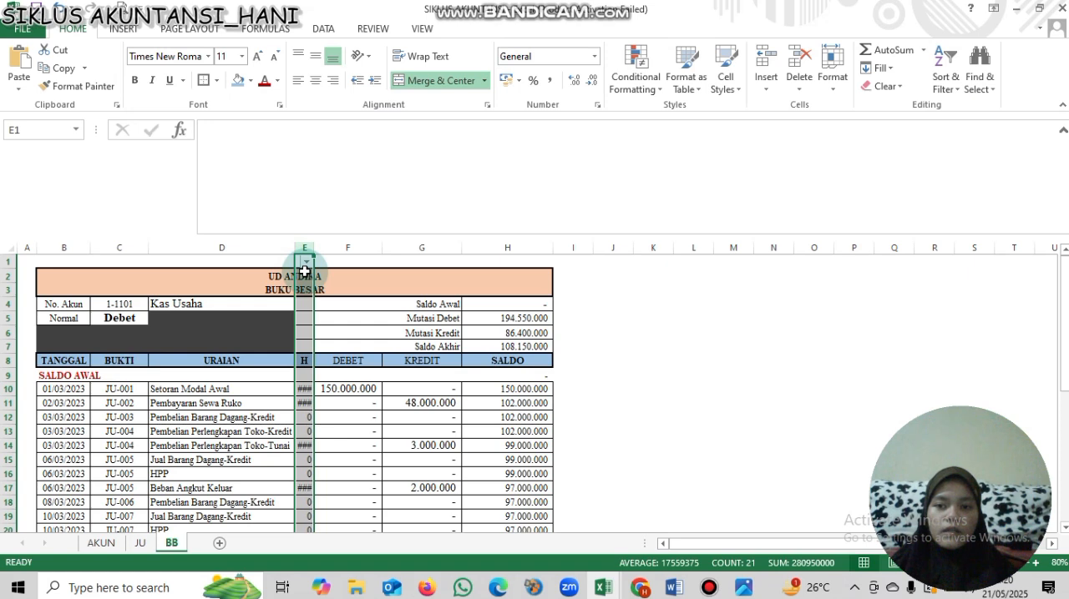
click(308, 270)
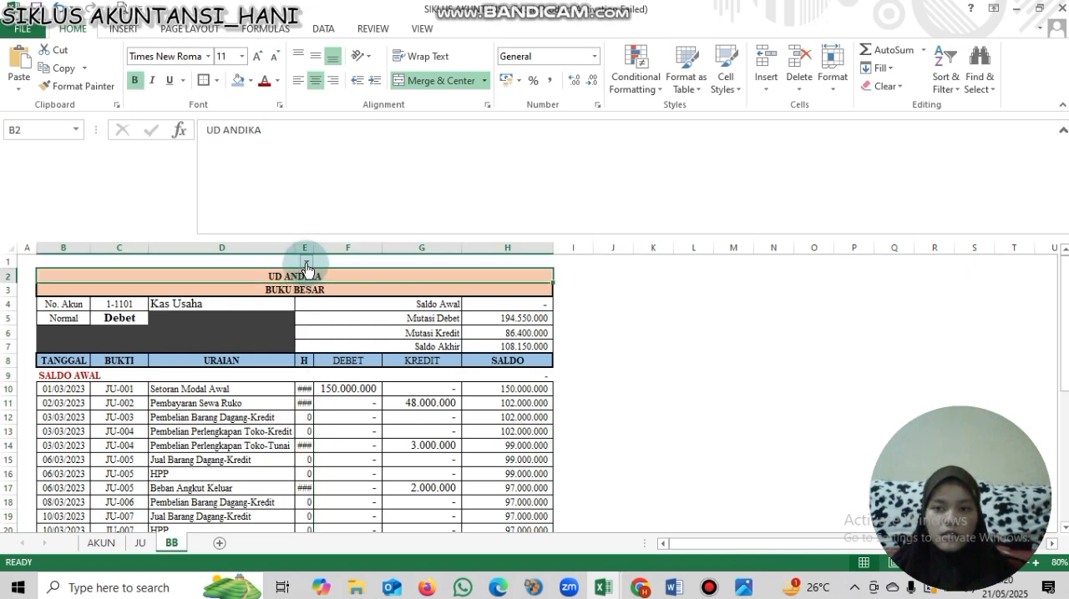
click(307, 264)
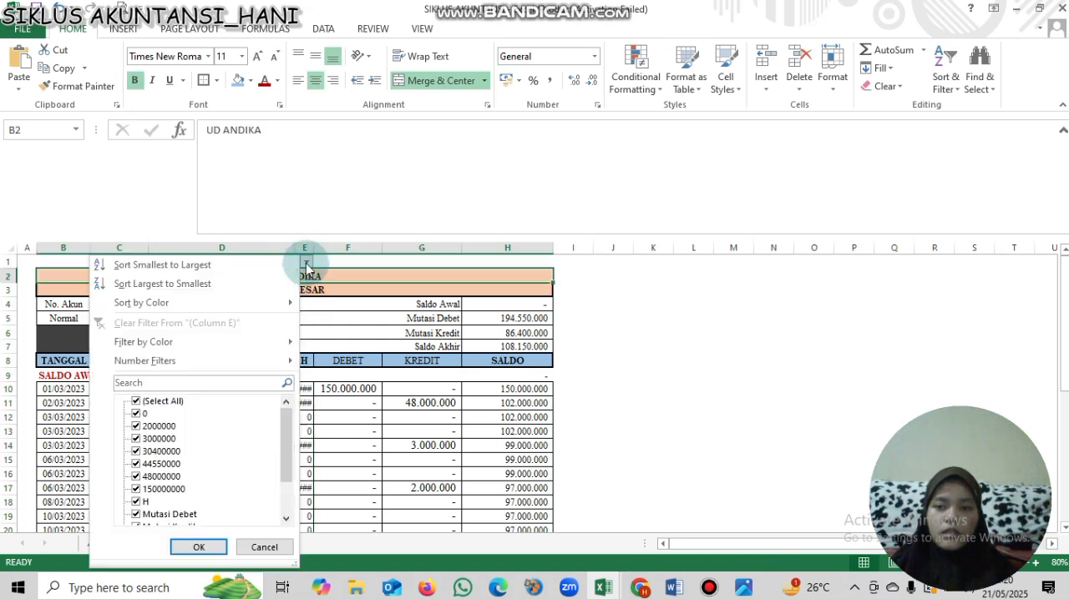
click(136, 415)
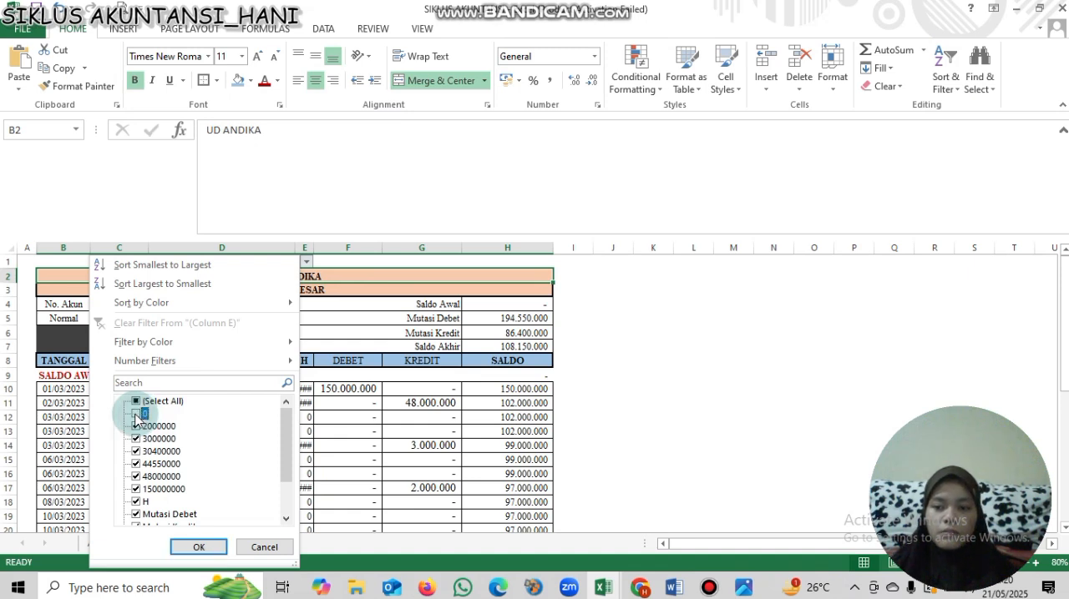
click(198, 547)
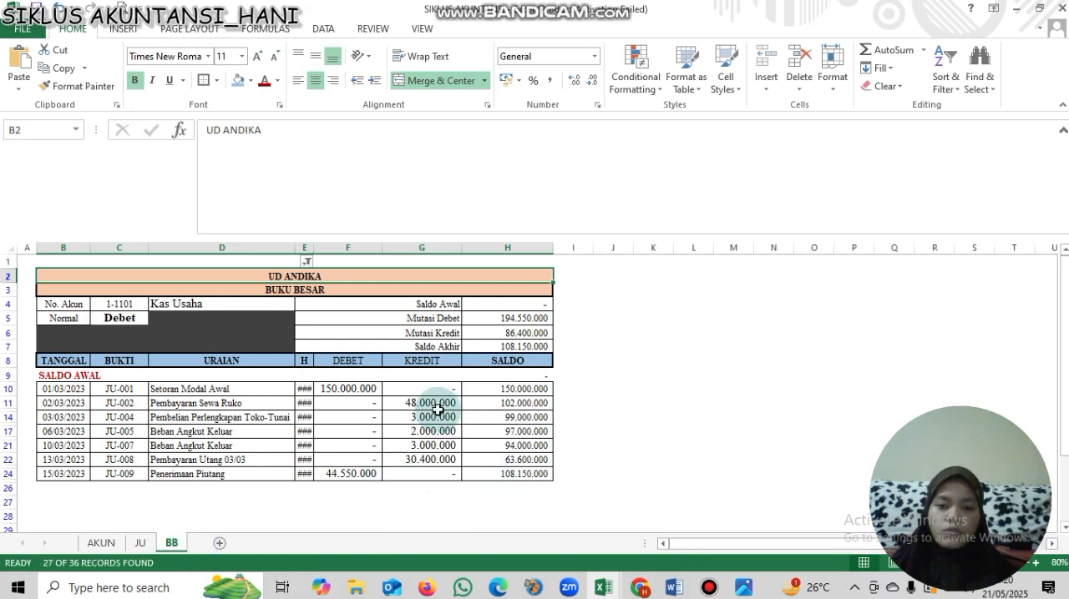
- Switch the ledger's No. Akun in cell C4 to account 1-1103
click(122, 316)
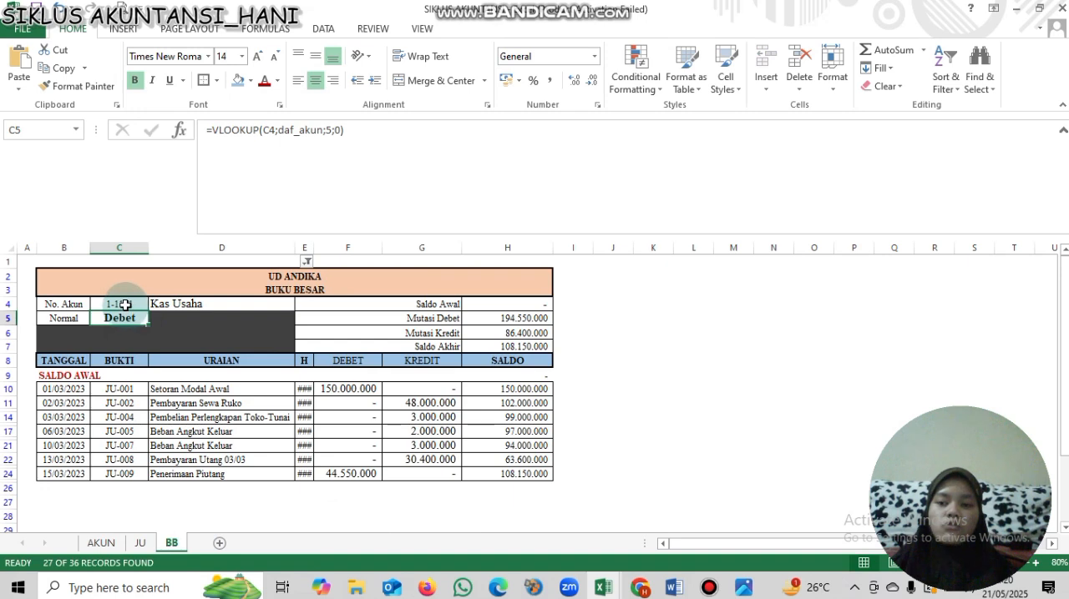
click(125, 305)
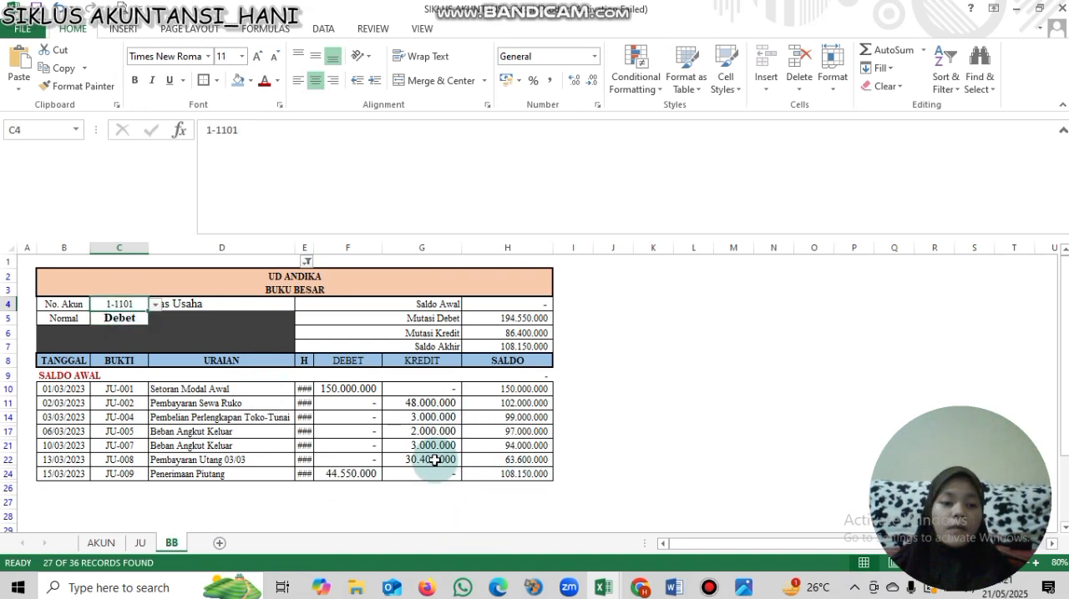
click(154, 309)
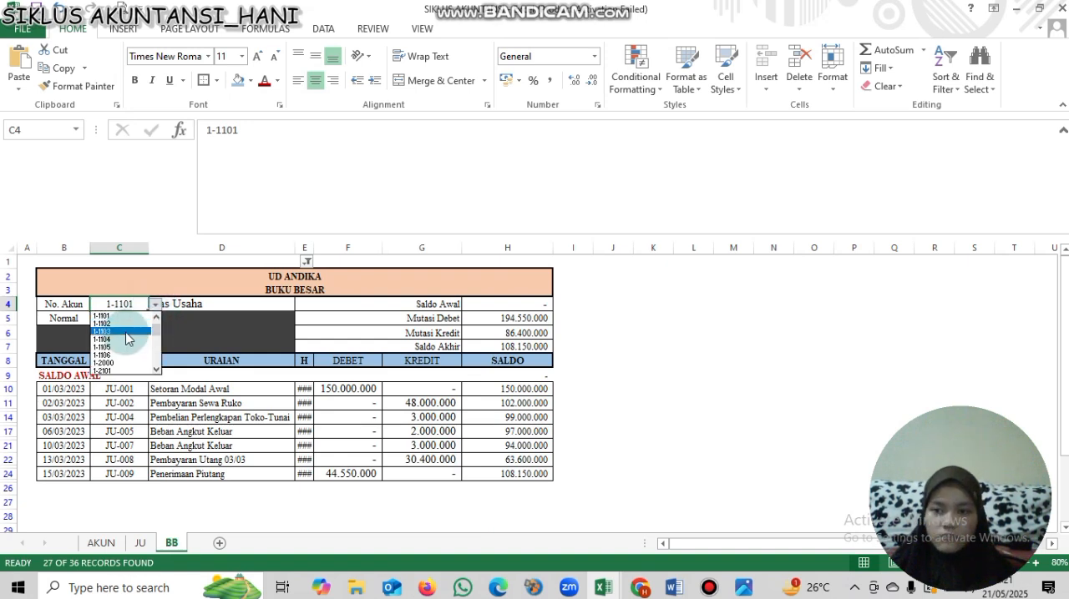
click(125, 332)
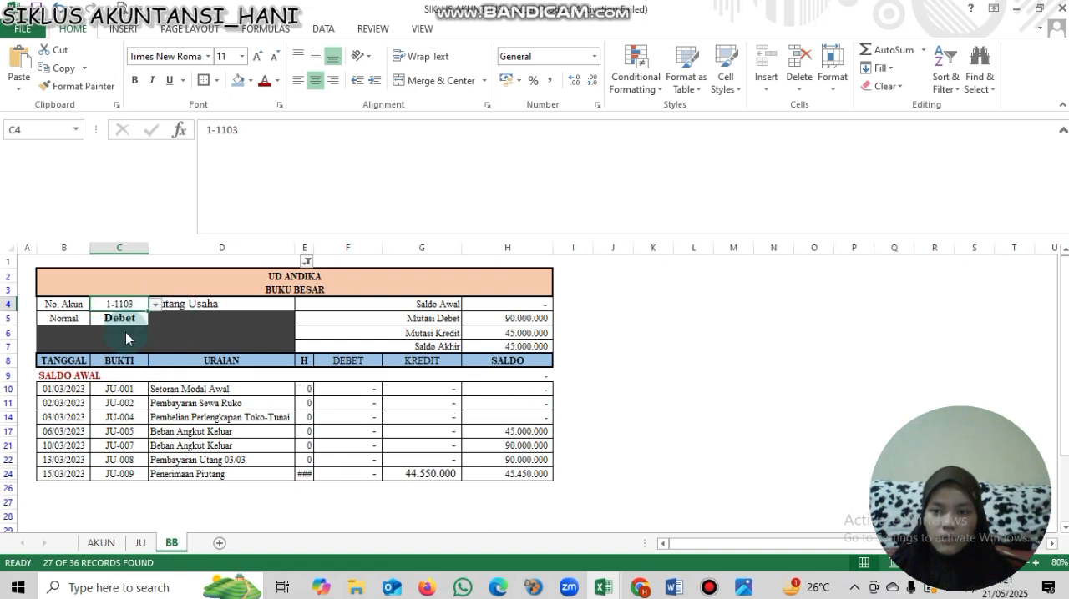
- Refresh the column E filter for account 1-1103, including every value except 0
click(308, 263)
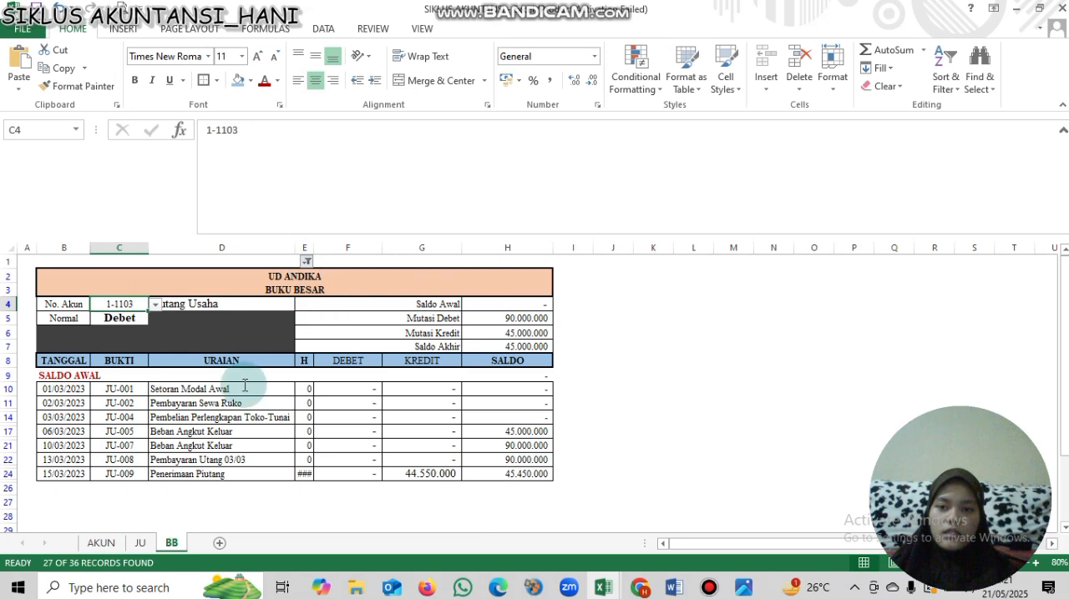
click(138, 414)
click(139, 416)
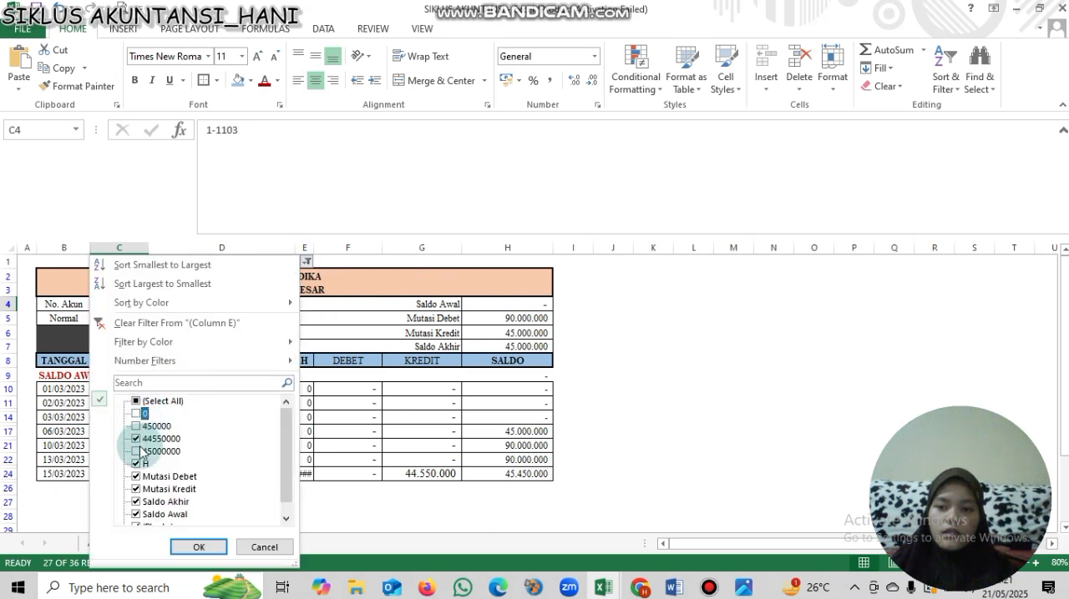
click(136, 452)
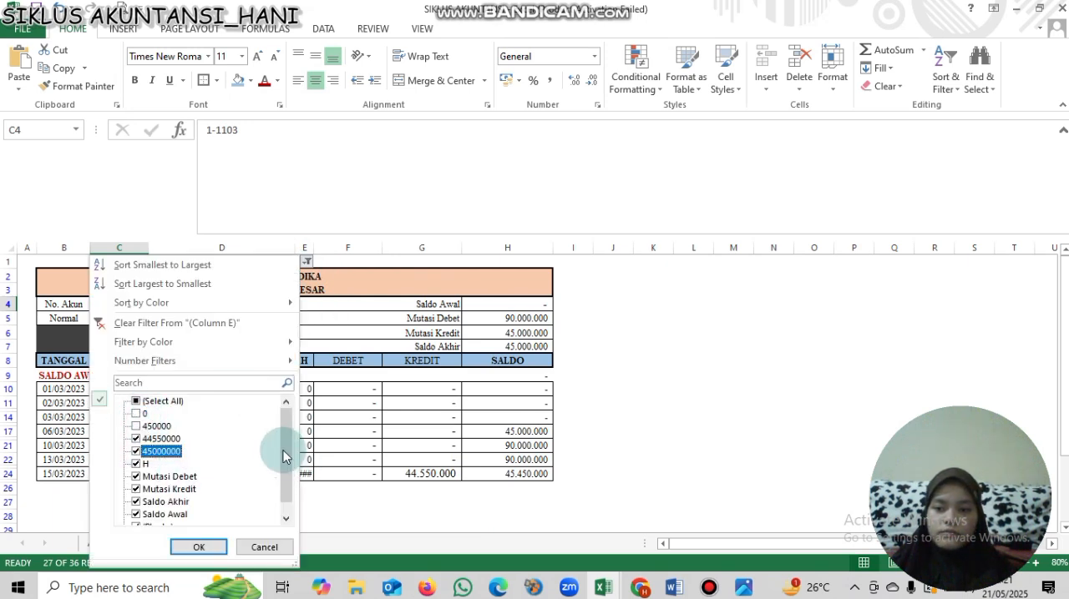
click(136, 402)
click(136, 414)
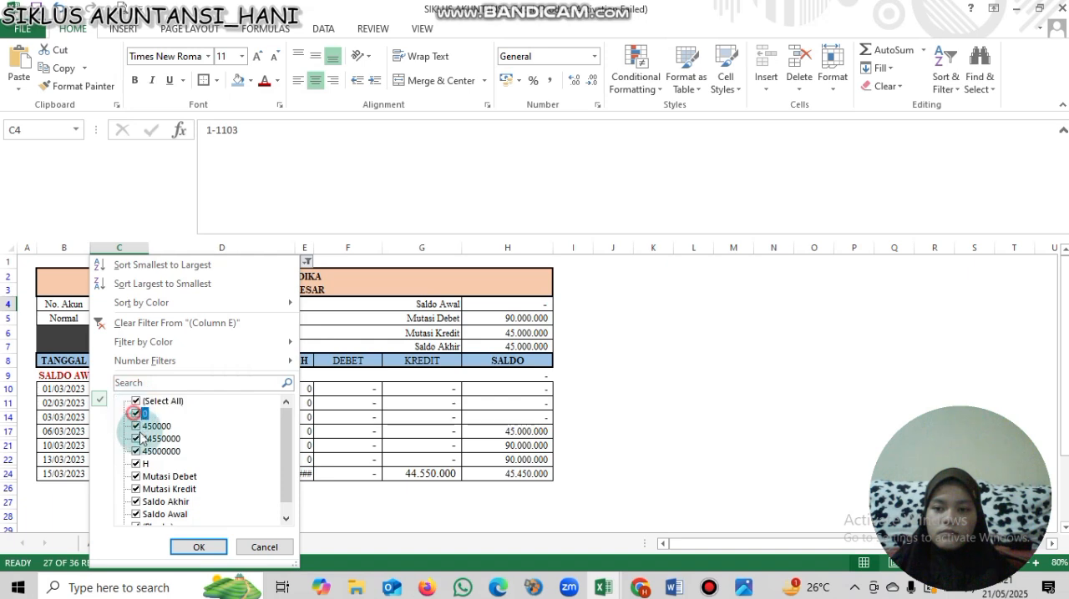
click(206, 552)
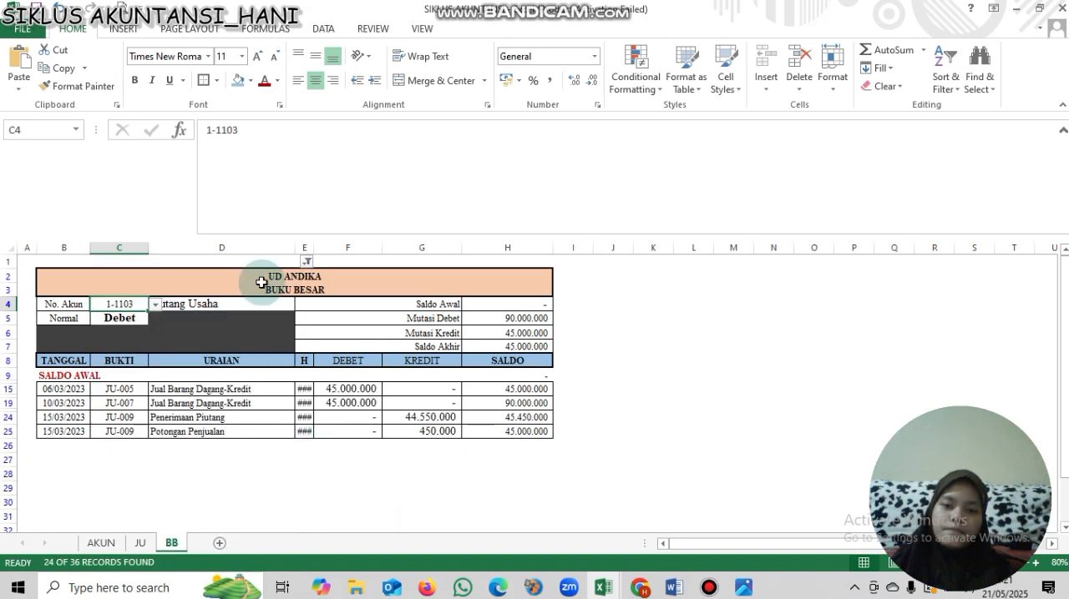